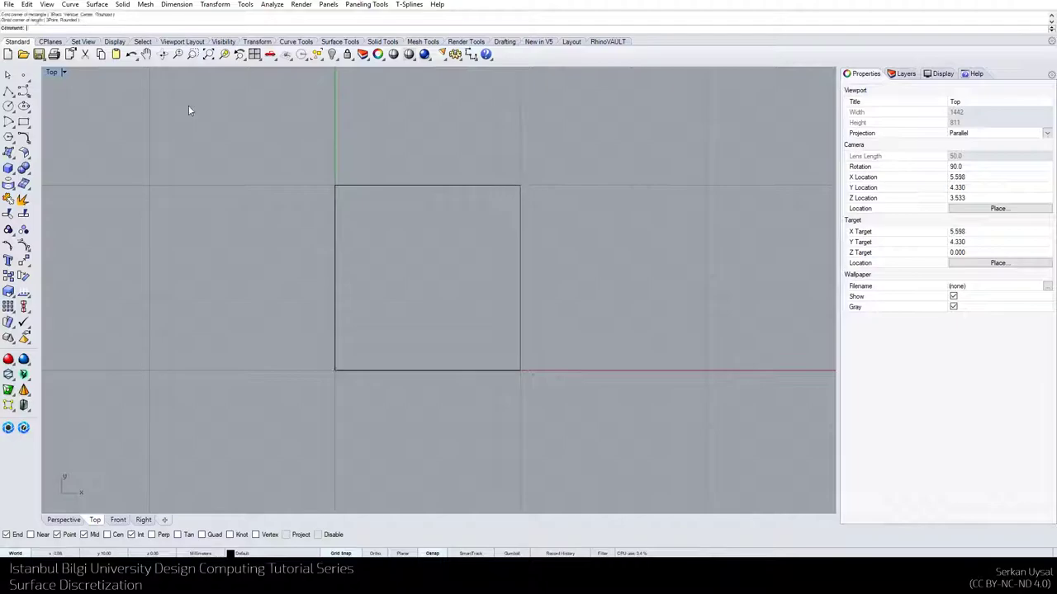
# Switch to the four-viewport layout and copy the square straight up from its corner at distances of 2.5 and 5
pyautogui.doubleClick(64, 73)
pyautogui.moveTo(655, 178); pyautogui.dragTo(617, 155, button='right')
pyautogui.click(633, 212)
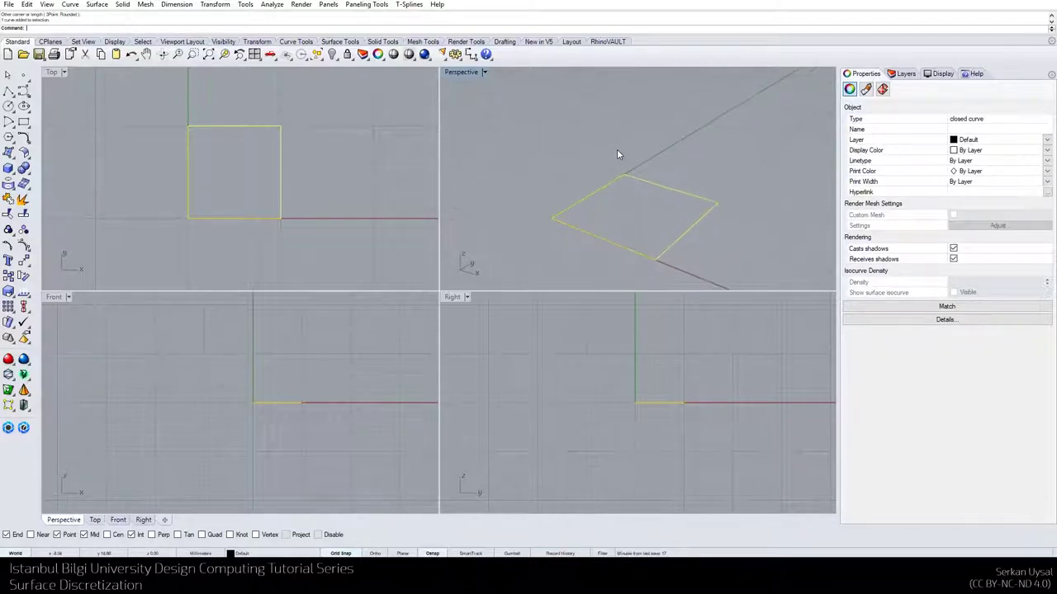
pyautogui.write('copy')
pyautogui.press('Return')
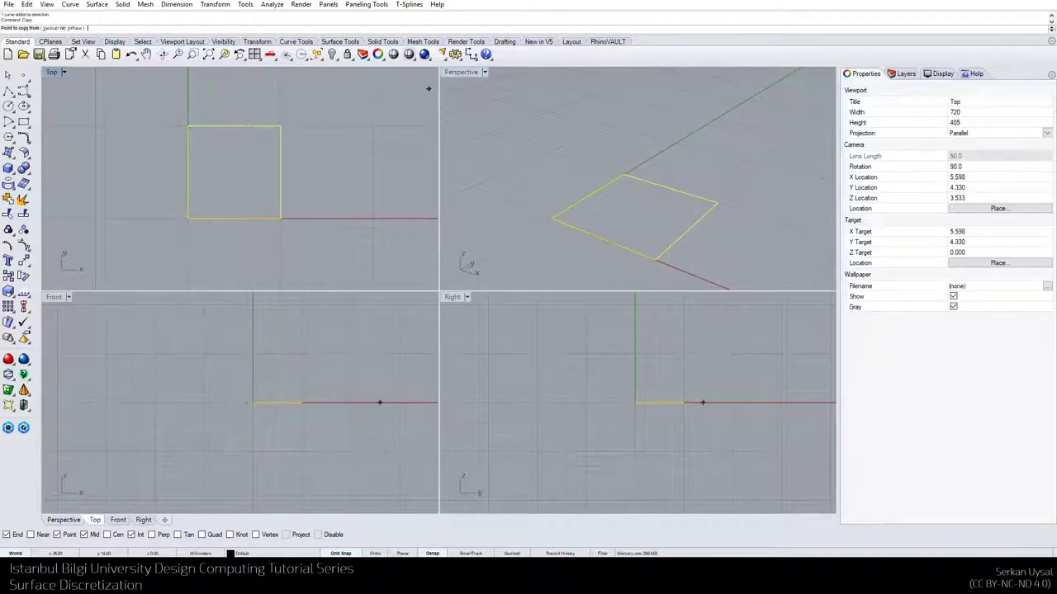
pyautogui.click(550, 217)
pyautogui.write('2.5')
pyautogui.press('Return')
pyautogui.write('5')
pyautogui.press('Return')
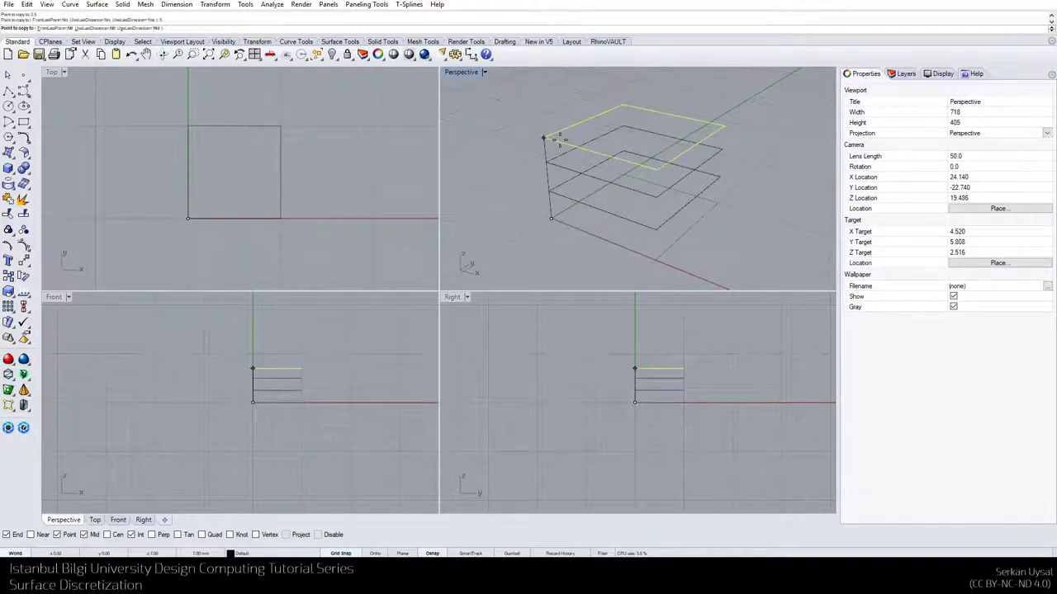
pyautogui.press('Return')
# Place area centroid points in the lowest and uppermost squares
pyautogui.moveTo(528, 207)
pyautogui.mouseDown(button='right')
pyautogui.moveTo(543, 195)
pyautogui.moveTo(549, 203)
pyautogui.mouseUp(button='right')
pyautogui.press('Return')
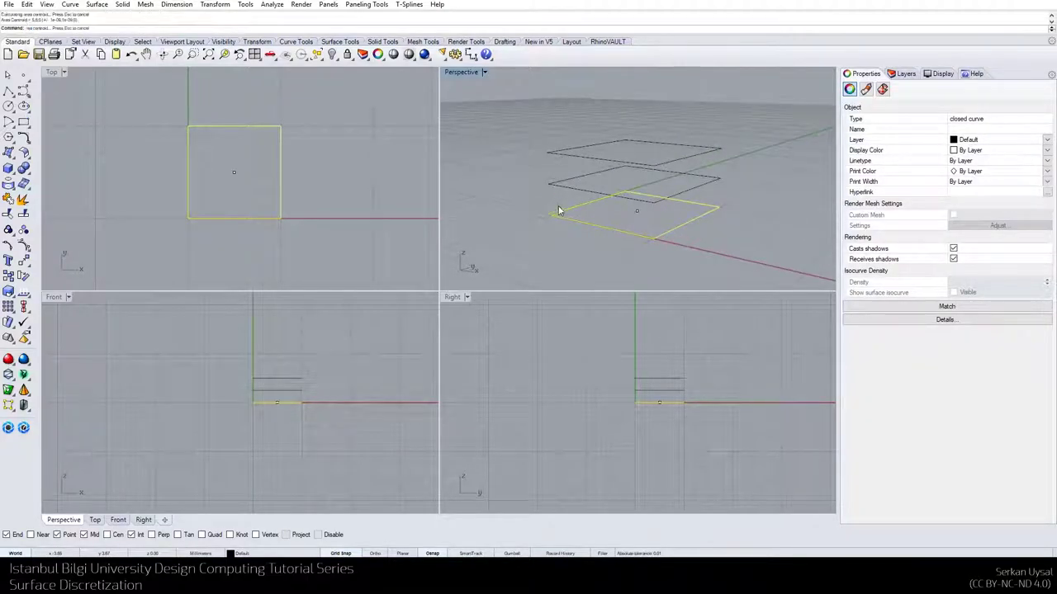
pyautogui.press('Return')
pyautogui.click(562, 157)
pyautogui.press('Return')
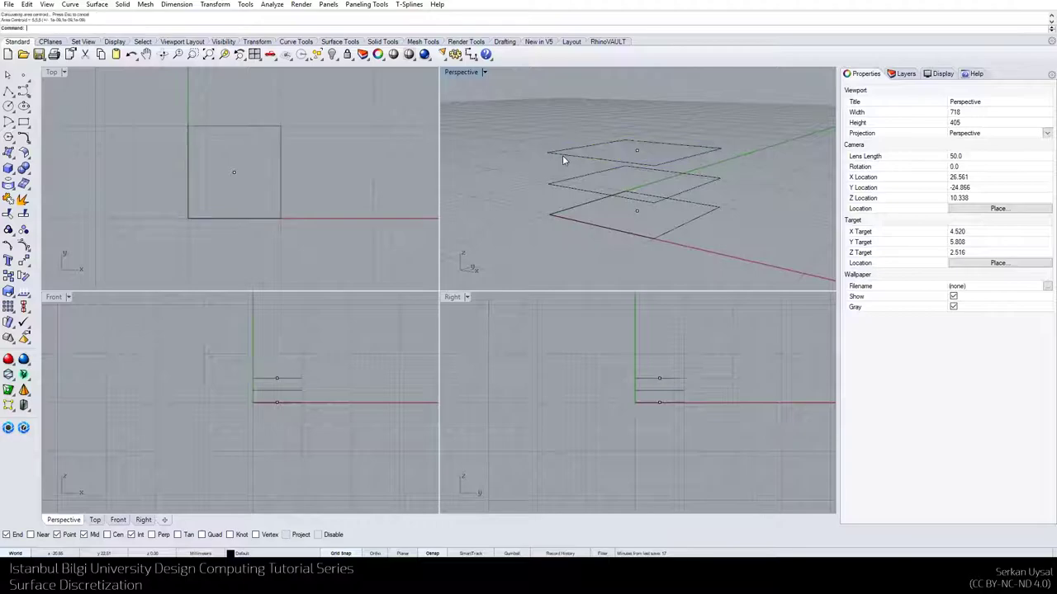
# Draw a control point curve between opposite edge midpoints of the uppermost square, using the lowest square's centroid as the middle control point
pyautogui.moveTo(532, 175); pyautogui.dragTo(658, 233, button='right')
pyautogui.click(24, 91)
pyautogui.click(608, 203)
pyautogui.moveTo(608, 206); pyautogui.dragTo(661, 174, button='right')
pyautogui.click(633, 210)
pyautogui.click(680, 141)
pyautogui.press('Return')
# Draw a crossing control point curve between the lowest square's other edge midpoints, using the uppermost centroid as the middle control point
pyautogui.moveTo(606, 217); pyautogui.dragTo(601, 207, button='right')
pyautogui.press('Return')
pyautogui.click(591, 197)
pyautogui.click(638, 157)
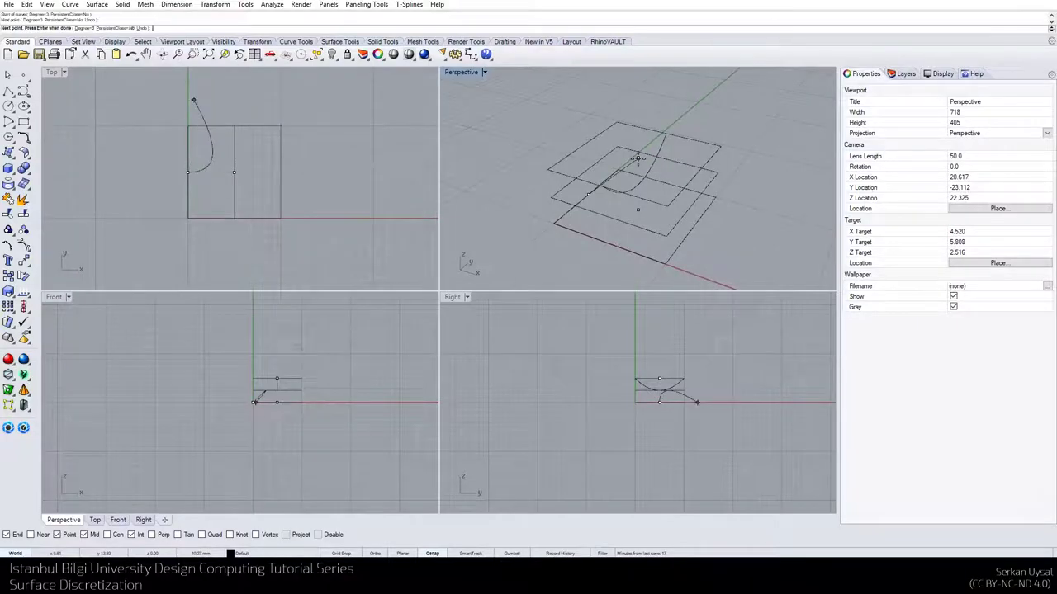
pyautogui.click(690, 224)
pyautogui.press('Return')
# Hide the two centroid points
pyautogui.moveTo(694, 230)
pyautogui.mouseDown(button='right')
pyautogui.moveTo(672, 198)
pyautogui.moveTo(660, 207)
pyautogui.moveTo(684, 212)
pyautogui.mouseUp(button='right')
pyautogui.click(634, 211)
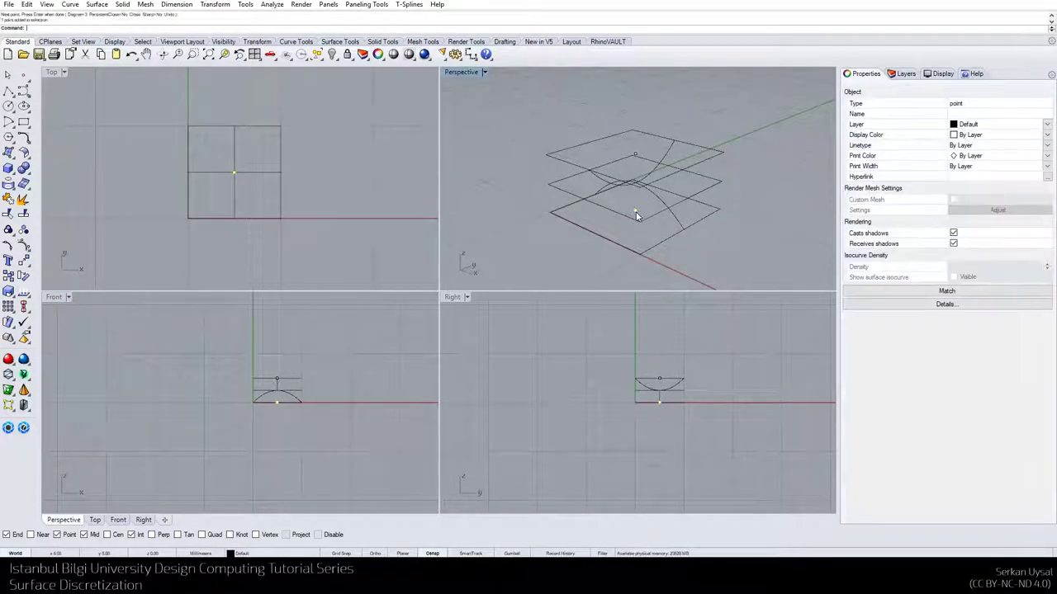
pyautogui.keyDown('shift'); pyautogui.click(635, 156); pyautogui.keyUp('shift')
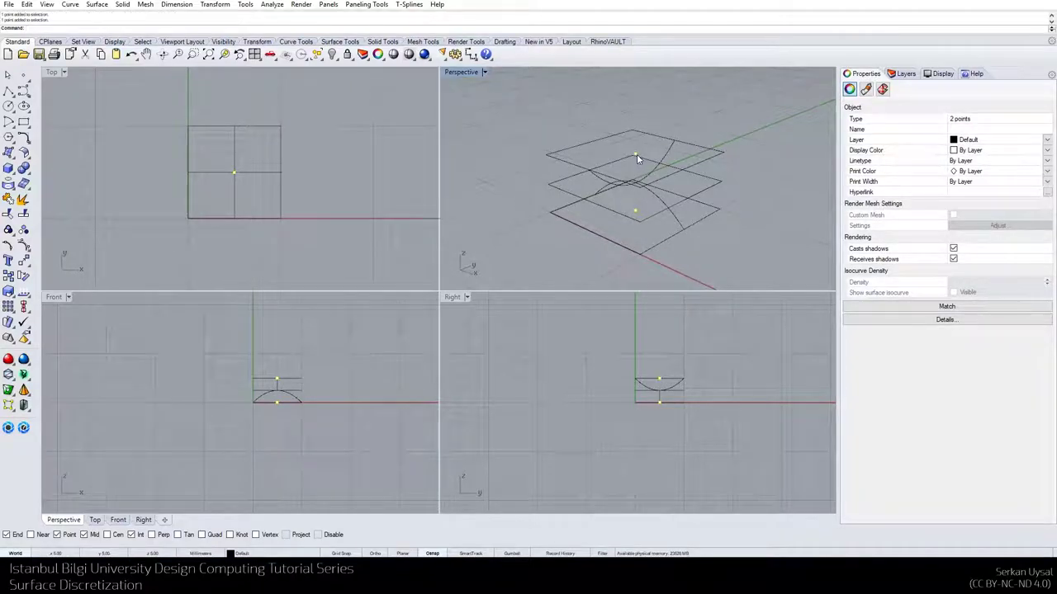
pyautogui.hotkey('ctrl', 'h')
# Create a Patch surface from the two crossing curves with 2 U spans, 2 V spans and stiffness 1
pyautogui.moveTo(642, 163); pyautogui.dragTo(653, 195, button='right')
pyautogui.click(646, 183)
pyautogui.keyDown('shift'); pyautogui.click(648, 184); pyautogui.keyUp('shift')
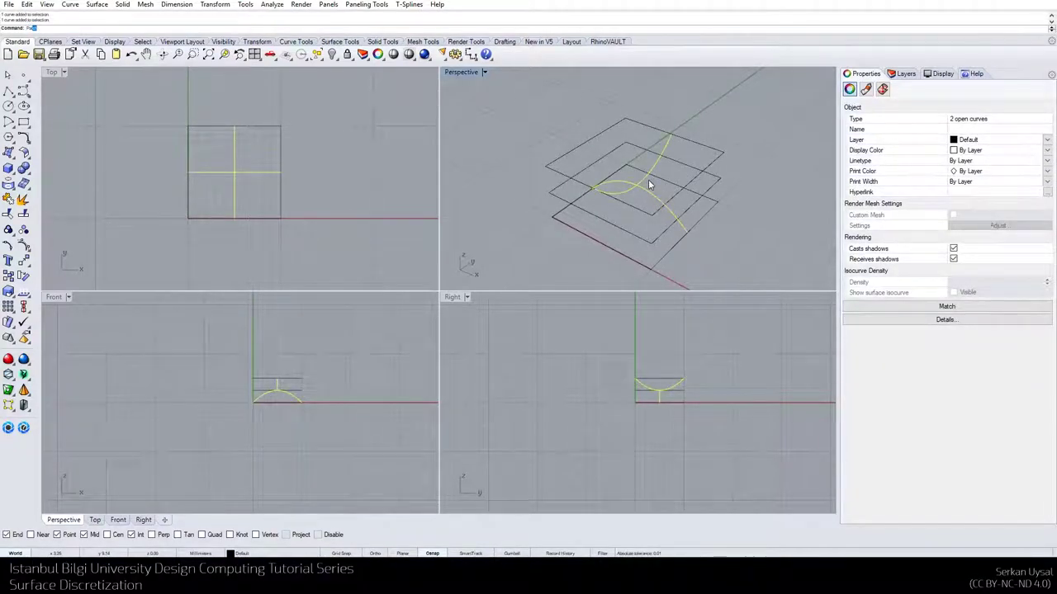
pyautogui.write('tch')
pyautogui.press('Return')
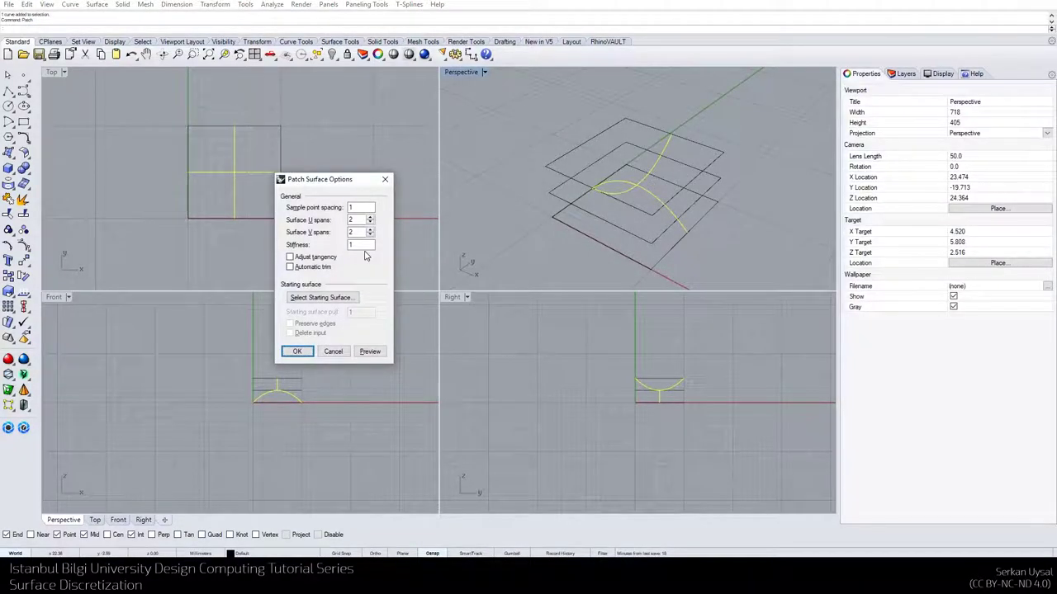
pyautogui.click(297, 351)
# Set the Perspective viewport to Shaded display and clear the curve selection
pyautogui.click(483, 76)
pyautogui.click(479, 111)
pyautogui.moveTo(569, 165)
pyautogui.mouseDown(button='right')
pyautogui.moveTo(593, 160)
pyautogui.moveTo(615, 183)
pyautogui.mouseUp(button='right')
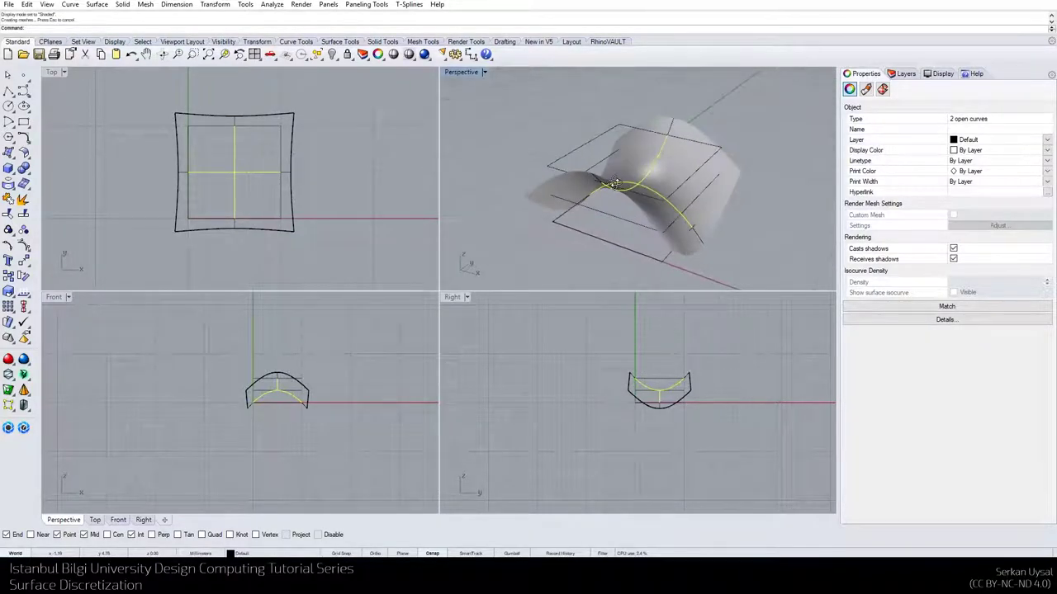
pyautogui.click(589, 257)
# Mirror a copy of the patch surface across the square's edge opposite the Y axis
pyautogui.click(662, 235)
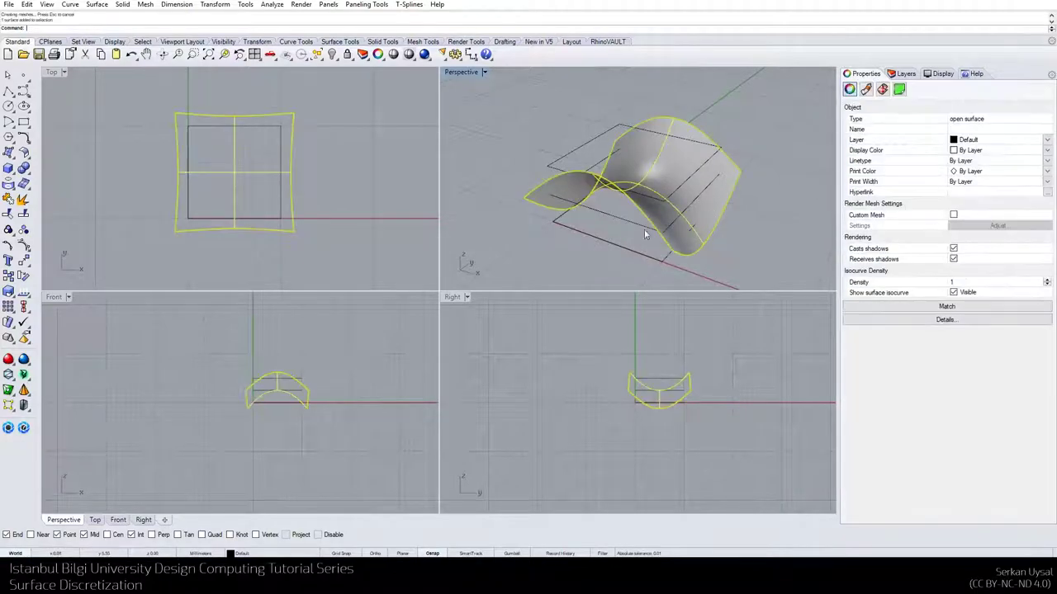
pyautogui.press('Return')
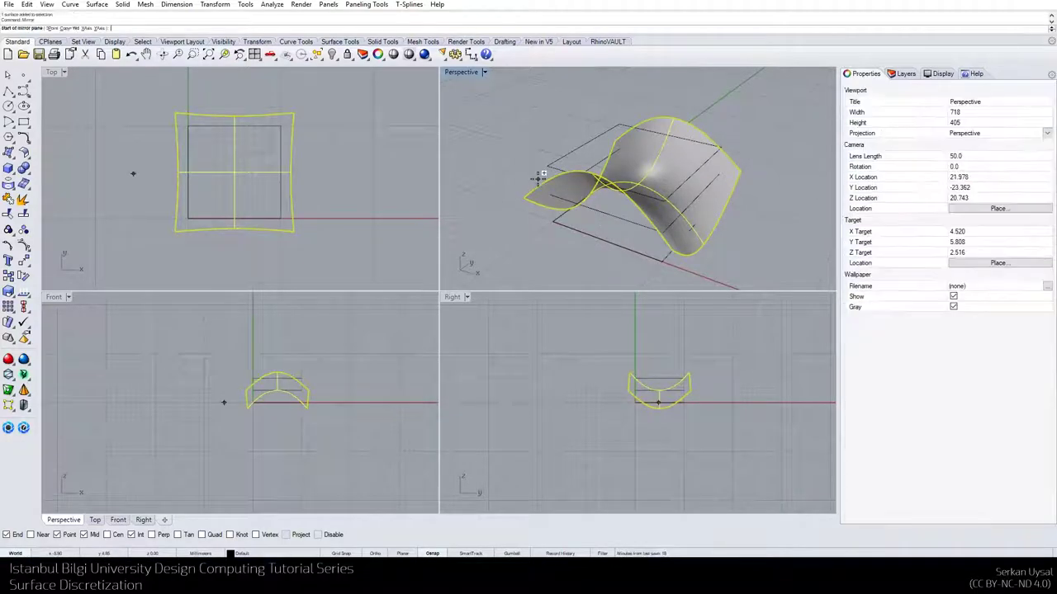
pyautogui.click(237, 116)
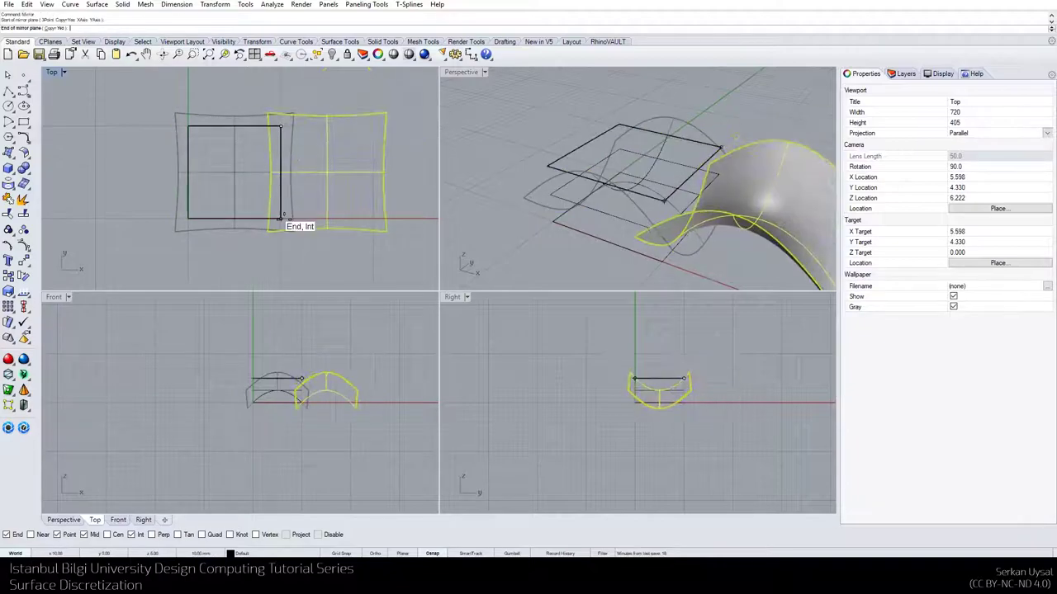
pyautogui.click(284, 228)
# Match the overlapping edges of the patch and its mirrored copy with Tangency continuity and Average surfaces enabled
pyautogui.moveTo(567, 222); pyautogui.dragTo(666, 246, button='right')
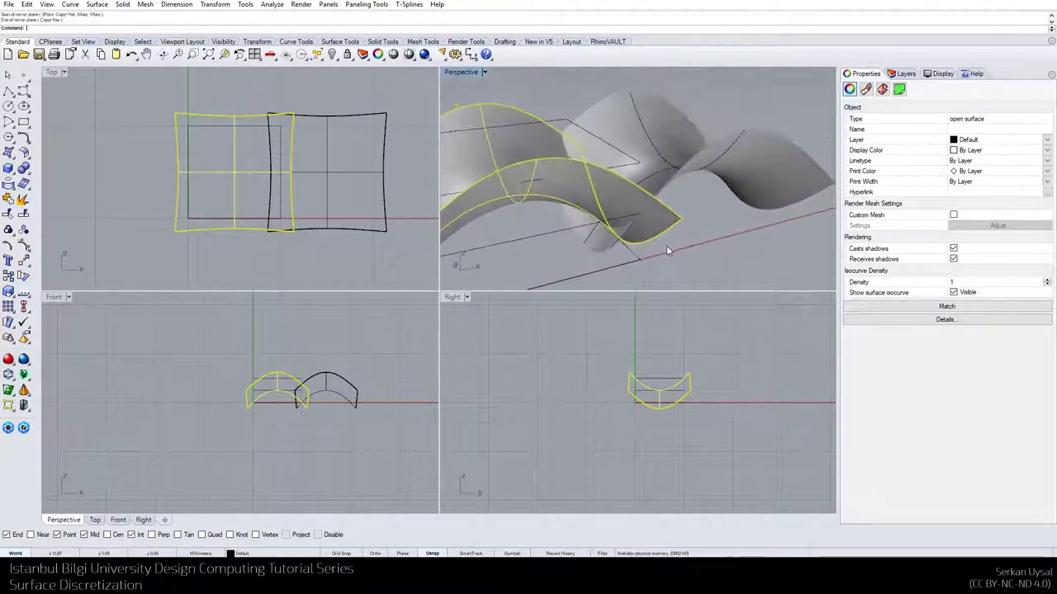
pyautogui.click(671, 246)
pyautogui.press('Return')
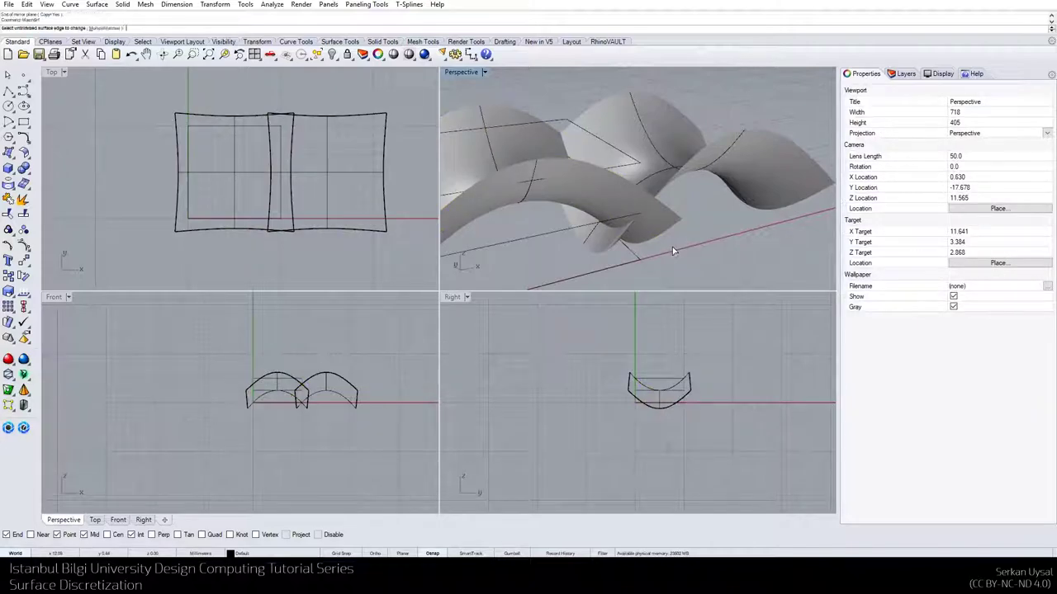
pyautogui.click(596, 250)
pyautogui.moveTo(596, 250); pyautogui.dragTo(627, 246, button='right')
pyautogui.click(627, 246)
pyautogui.press('Return')
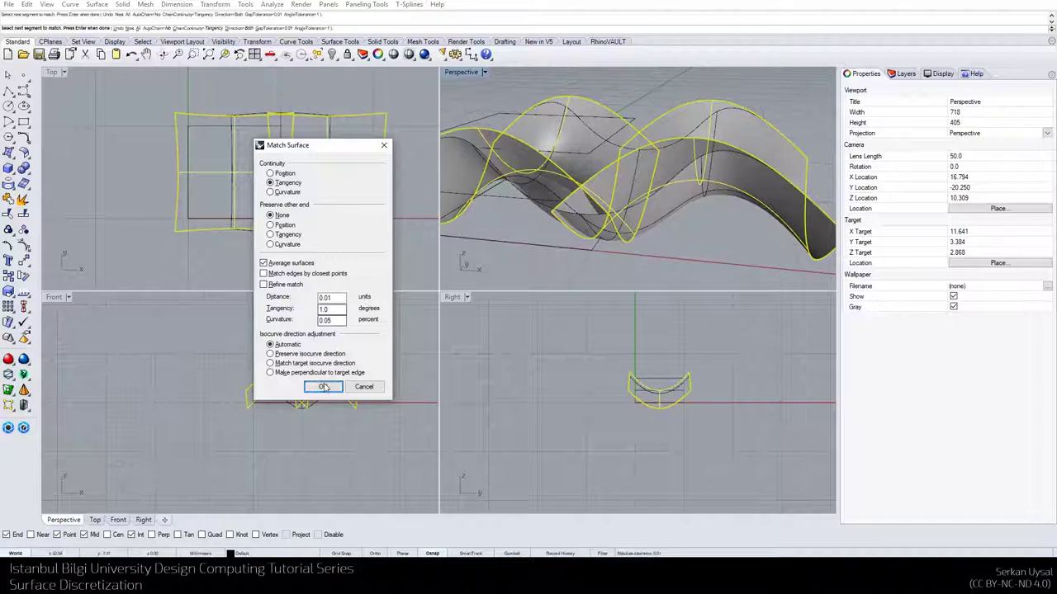
pyautogui.click(279, 266)
pyautogui.click(280, 266)
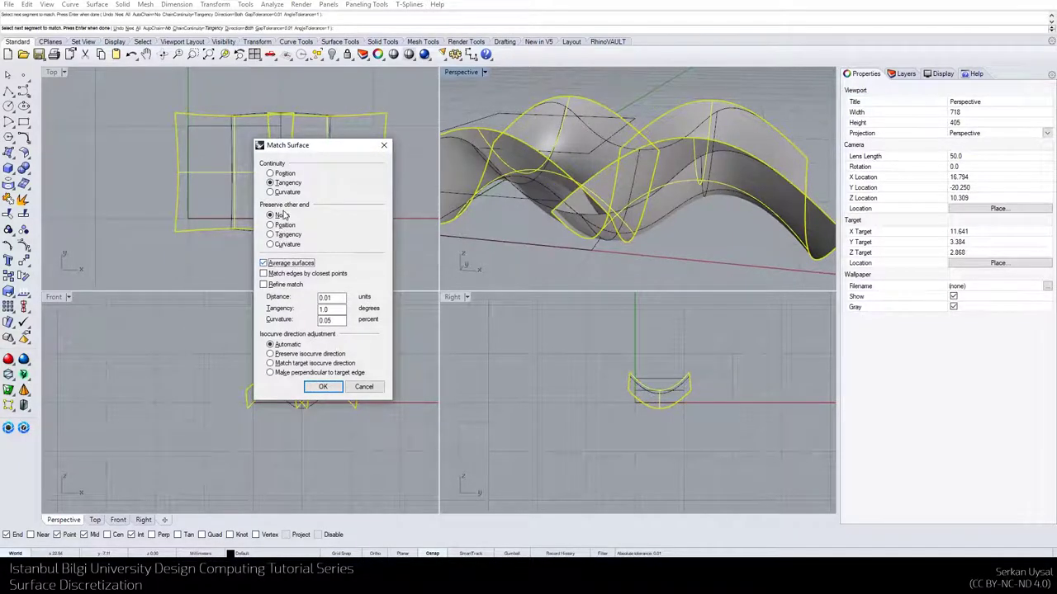
pyautogui.click(326, 387)
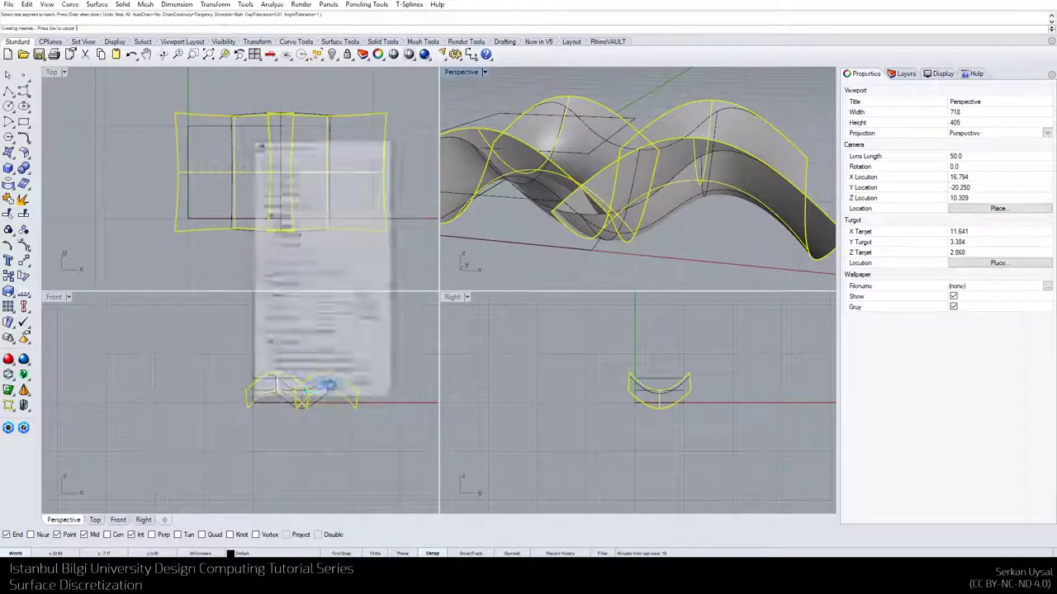
# Delete the mirrored copy and mirror the remaining surface across the square's edge on the Y axis
pyautogui.click(684, 200)
pyautogui.press('Delete')
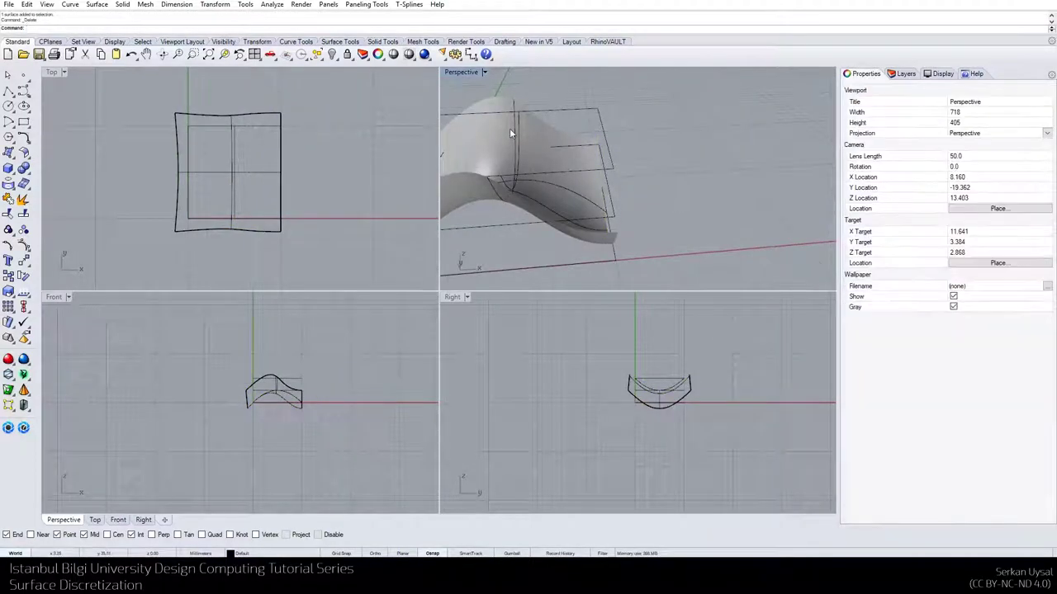
pyautogui.click(497, 142)
pyautogui.write('mirror')
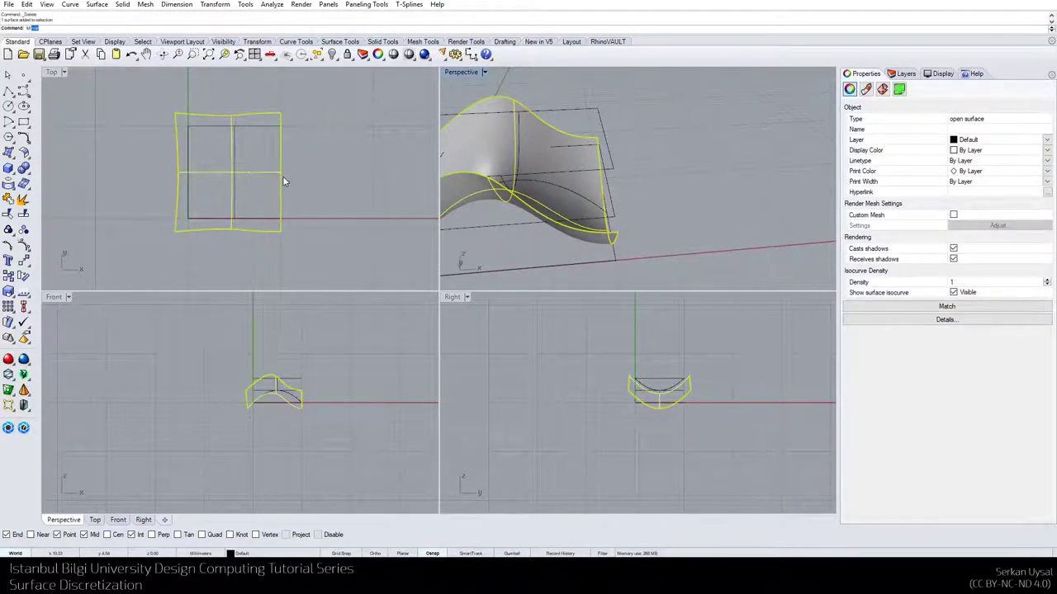
pyautogui.press('Return')
pyautogui.click(188, 125)
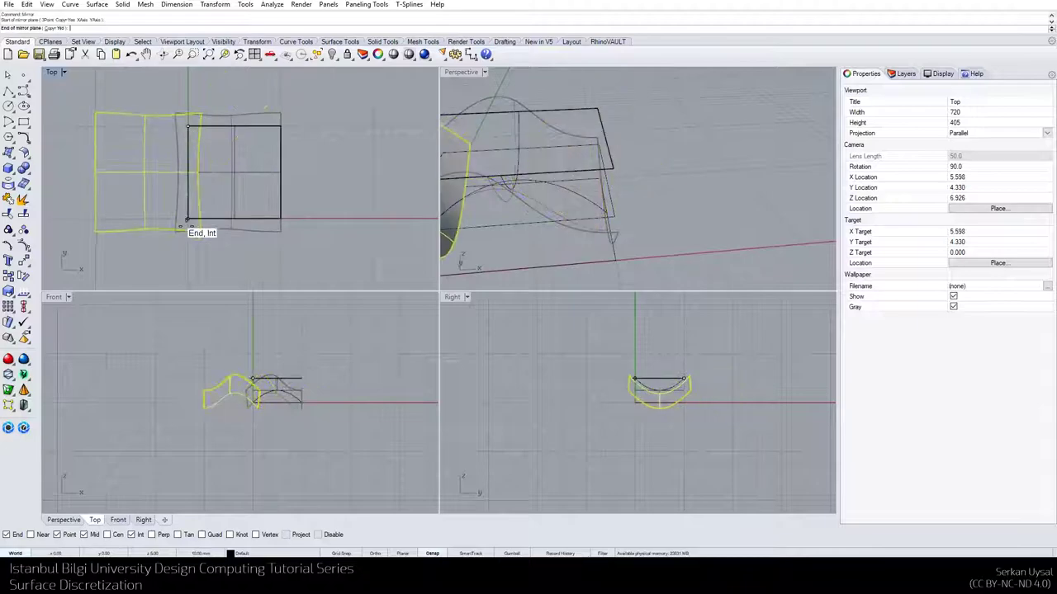
pyautogui.click(188, 223)
# Match the two surfaces' overlapping edges near the Y axis with averaged Tangency continuity
pyautogui.keyDown('shift'); pyautogui.moveTo(516, 226); pyautogui.dragTo(682, 215, button='right'); pyautogui.keyUp('shift')
pyautogui.click(655, 243)
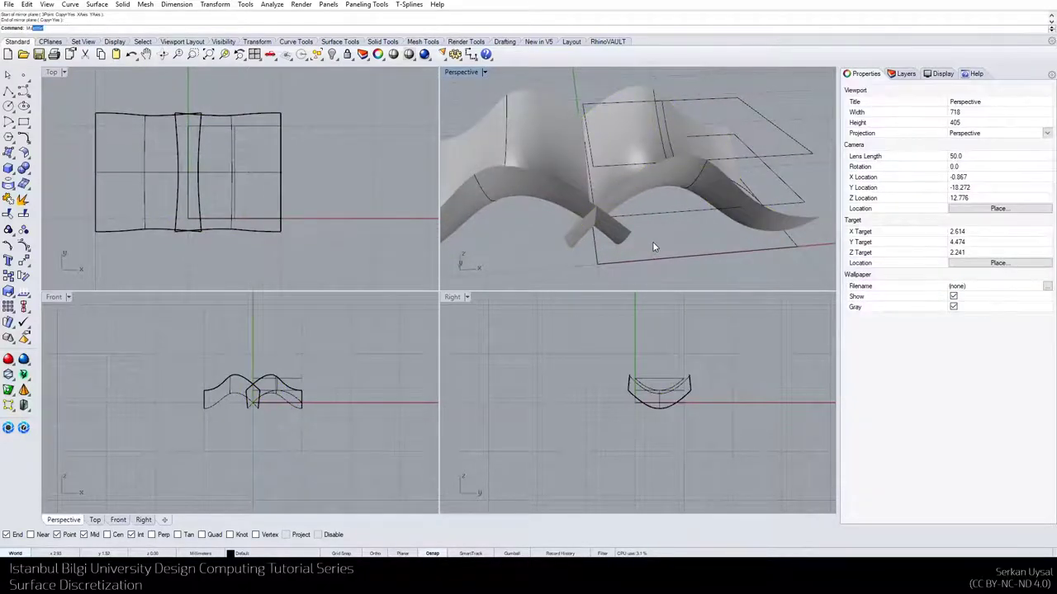
pyautogui.press('Return')
pyautogui.moveTo(653, 246); pyautogui.dragTo(621, 252, button='right')
pyautogui.click(599, 232)
pyautogui.click(578, 250)
pyautogui.press('Return')
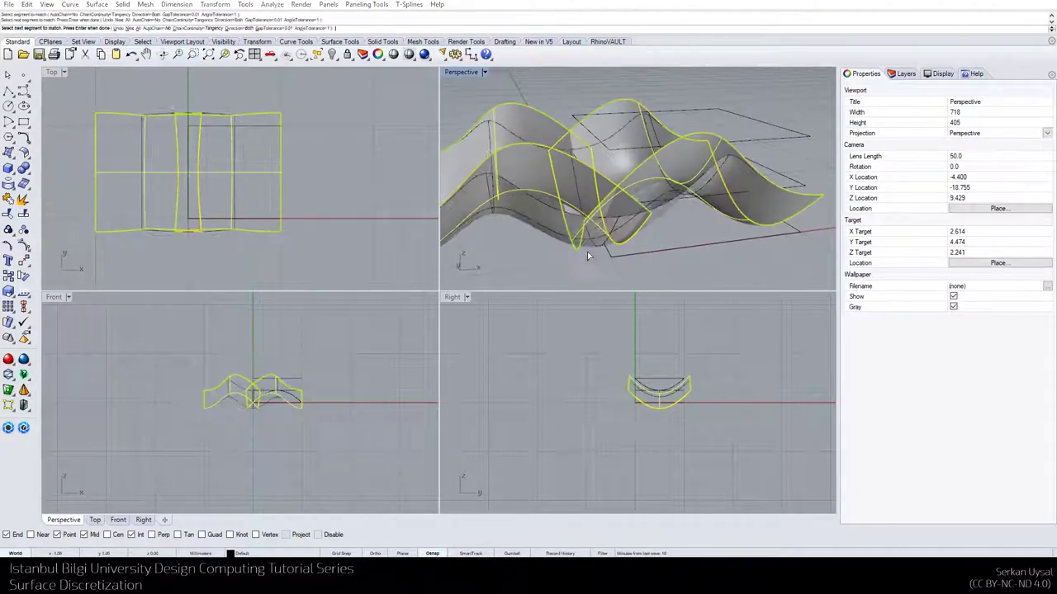
pyautogui.press('Return')
# Delete the copy beyond the Y axis and mirror the remaining surface across the square's edge opposite the X axis
pyautogui.click(509, 220)
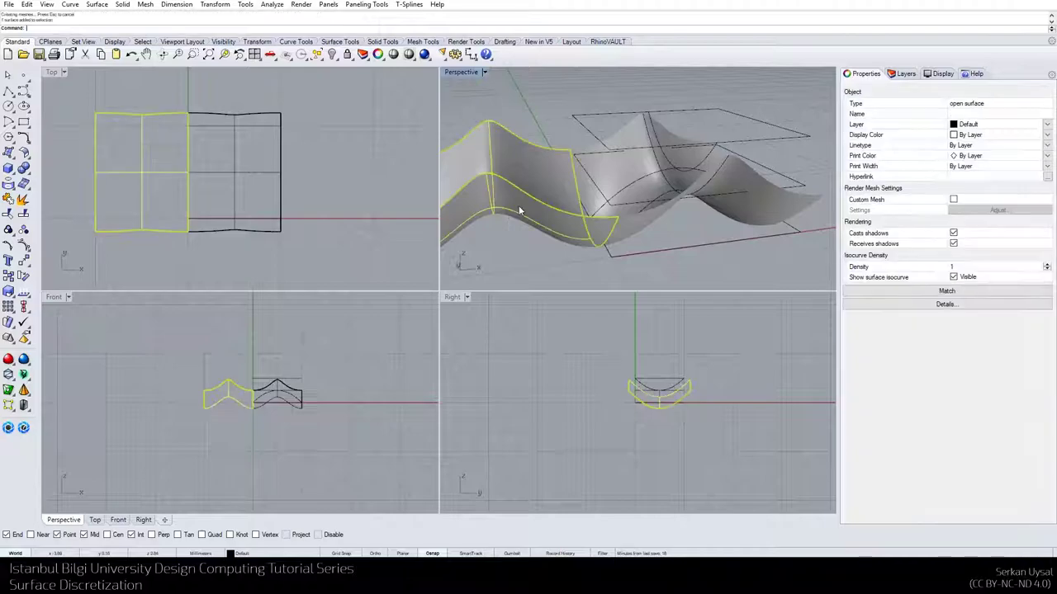
pyautogui.press('Delete')
pyautogui.moveTo(643, 202); pyautogui.dragTo(690, 237, button='right')
pyautogui.click(690, 236)
pyautogui.write('Mirror')
pyautogui.press('Return')
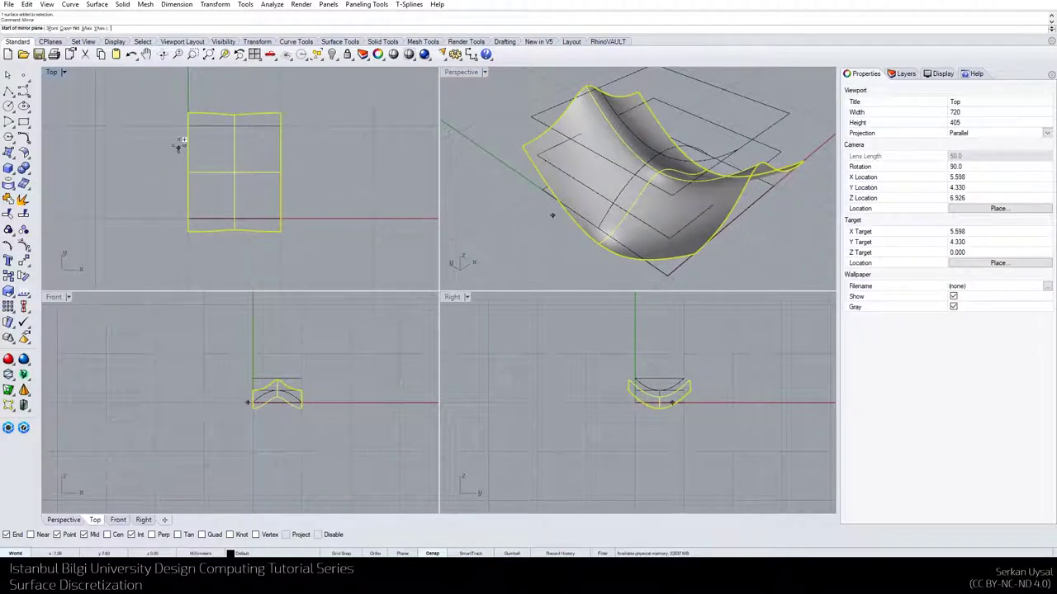
pyautogui.click(187, 125)
pyautogui.click(280, 126)
# Match the overlapping edges at the side opposite the X axis with Tangency continuity and Average surfaces
pyautogui.moveTo(529, 181); pyautogui.dragTo(658, 212, button='right')
pyautogui.press('Escape')
pyautogui.moveTo(671, 248); pyautogui.dragTo(590, 244, button='right')
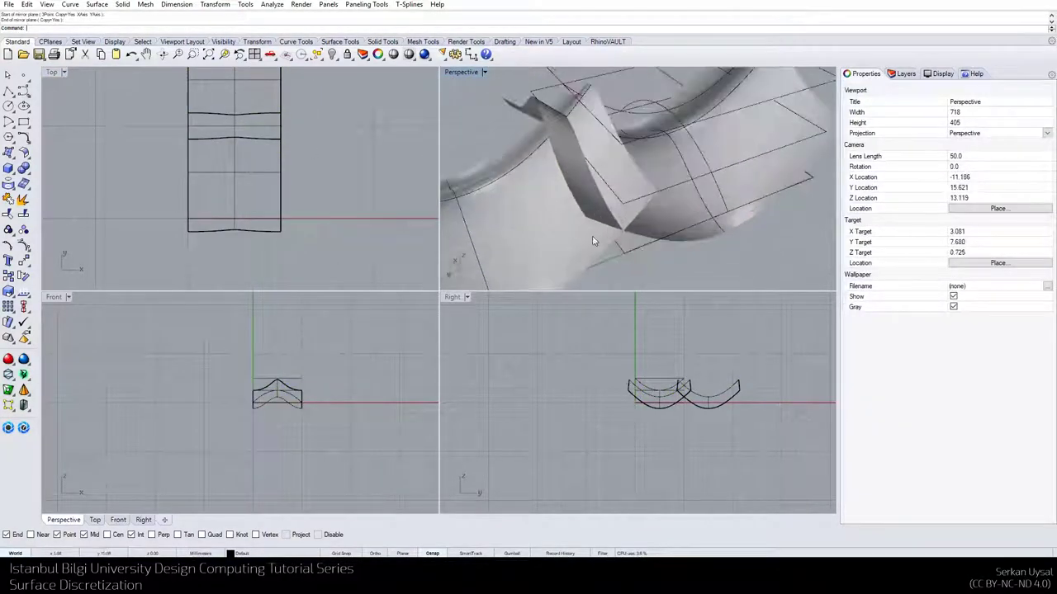
pyautogui.write('Ma')
pyautogui.press('Return')
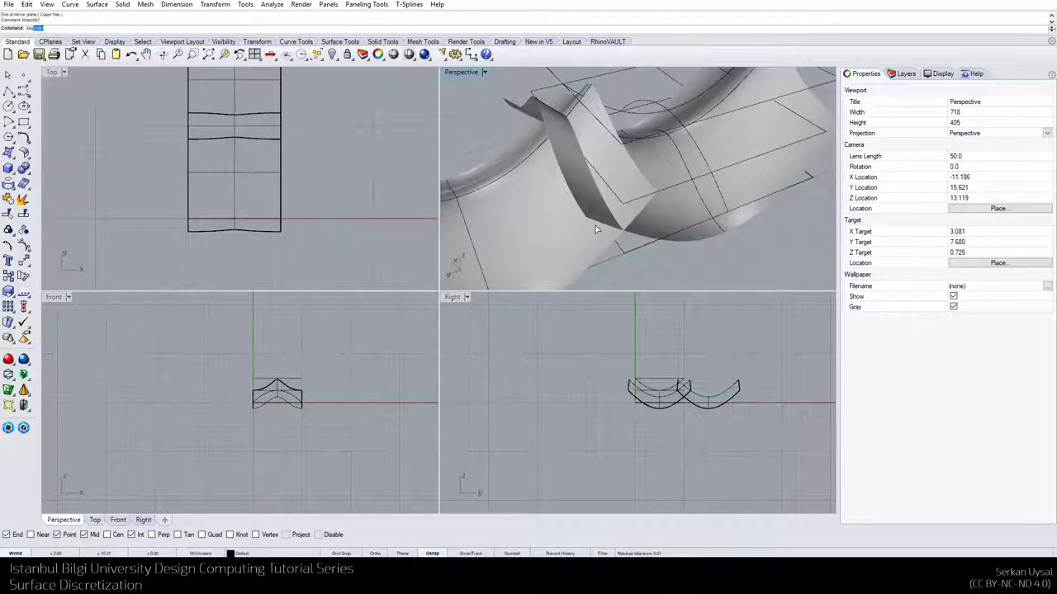
pyautogui.click(640, 172)
pyautogui.click(567, 194)
pyautogui.press('Return')
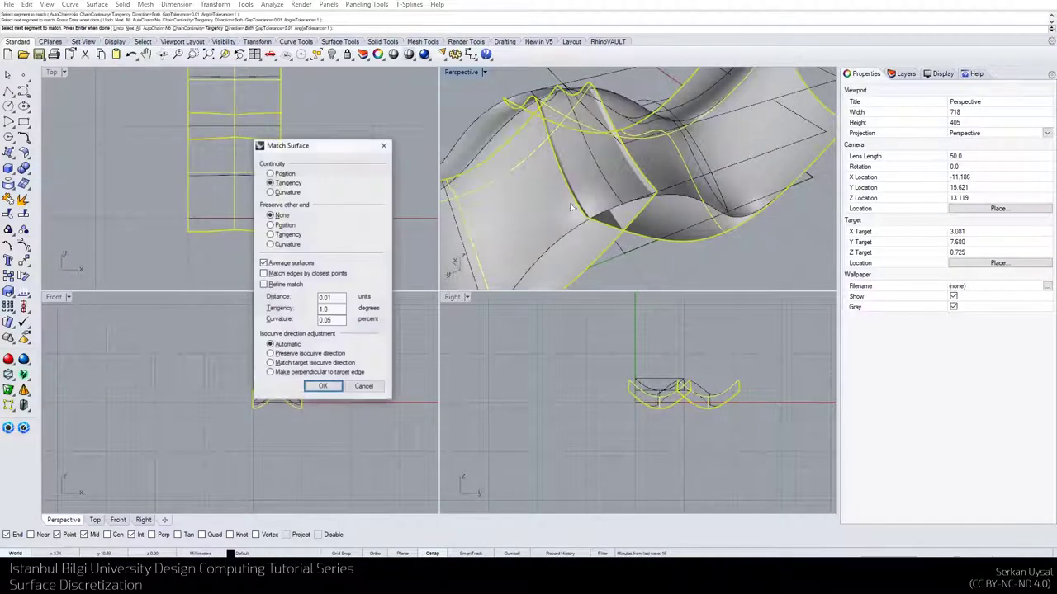
pyautogui.click(336, 388)
# Delete the neighbouring copy and mirror the remaining surface across the square's edge on the X axis
pyautogui.click(524, 217)
pyautogui.press('Delete')
pyautogui.moveTo(499, 243); pyautogui.dragTo(628, 169, button='right')
pyautogui.click(628, 169)
pyautogui.write('Mirror')
pyautogui.press('Return')
pyautogui.click(189, 218)
pyautogui.click(282, 219)
# Match the two surfaces' overlapping edges along the X axis with averaged Tangency continuity
pyautogui.moveTo(496, 216); pyautogui.dragTo(609, 209, button='right')
pyautogui.moveTo(746, 192); pyautogui.dragTo(693, 202, button='right')
pyautogui.click(745, 268)
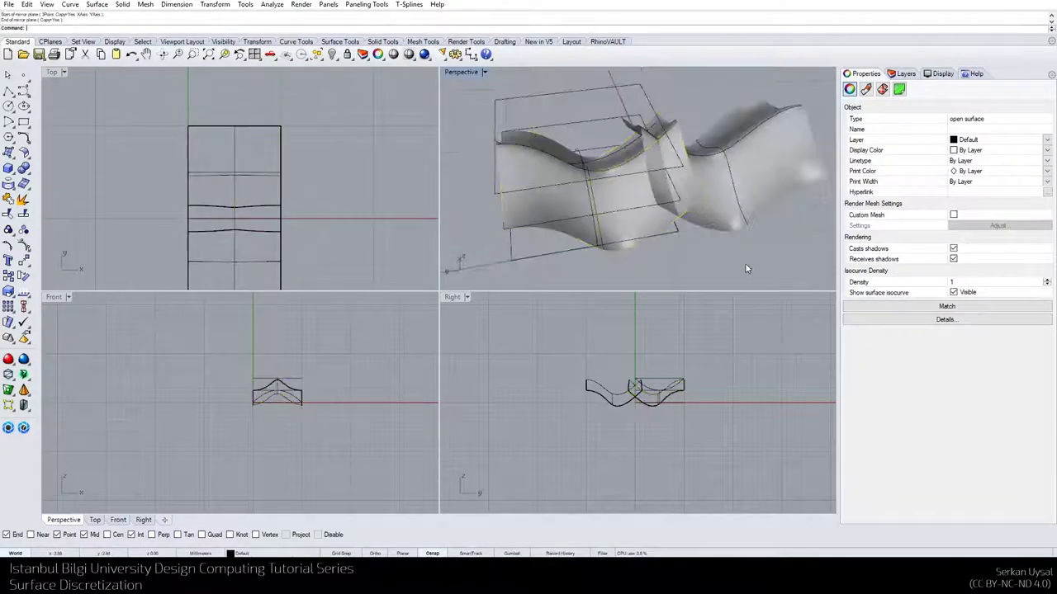
pyautogui.click(731, 254)
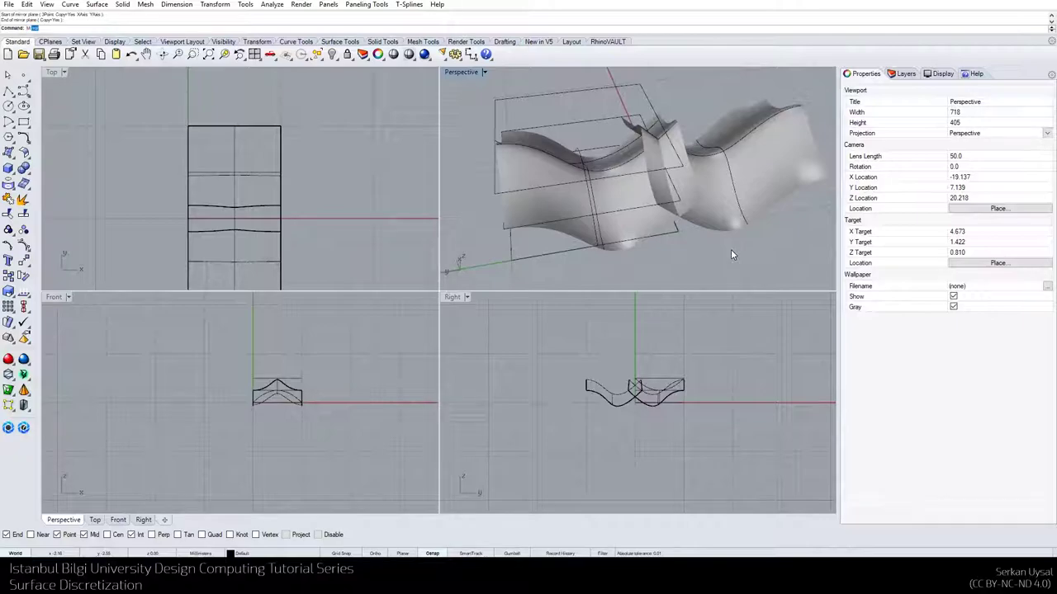
pyautogui.write('i')
pyautogui.press('Escape')
pyautogui.press('Return')
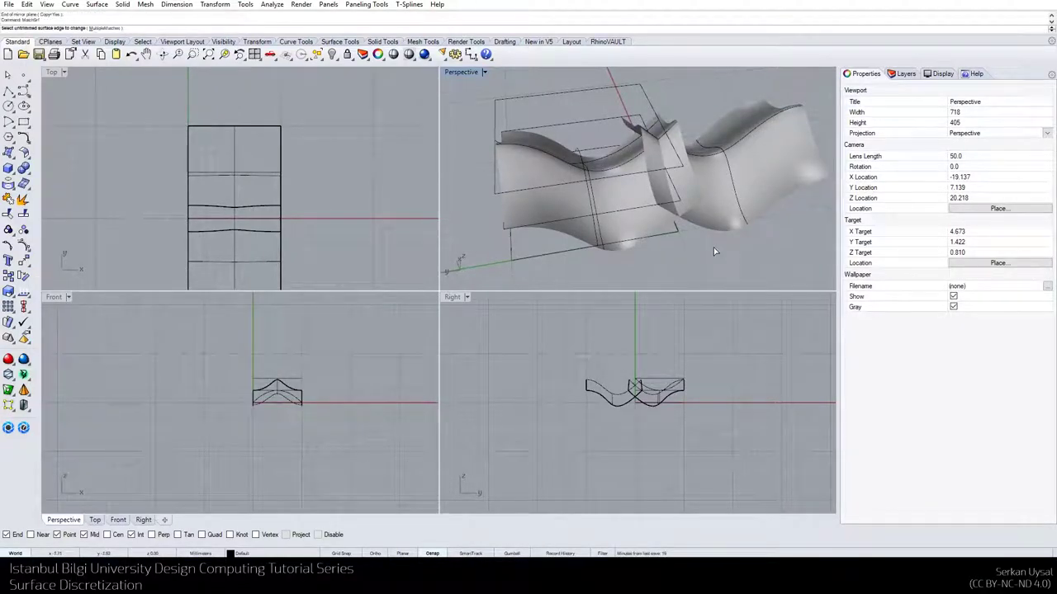
pyautogui.click(658, 189)
pyautogui.click(697, 185)
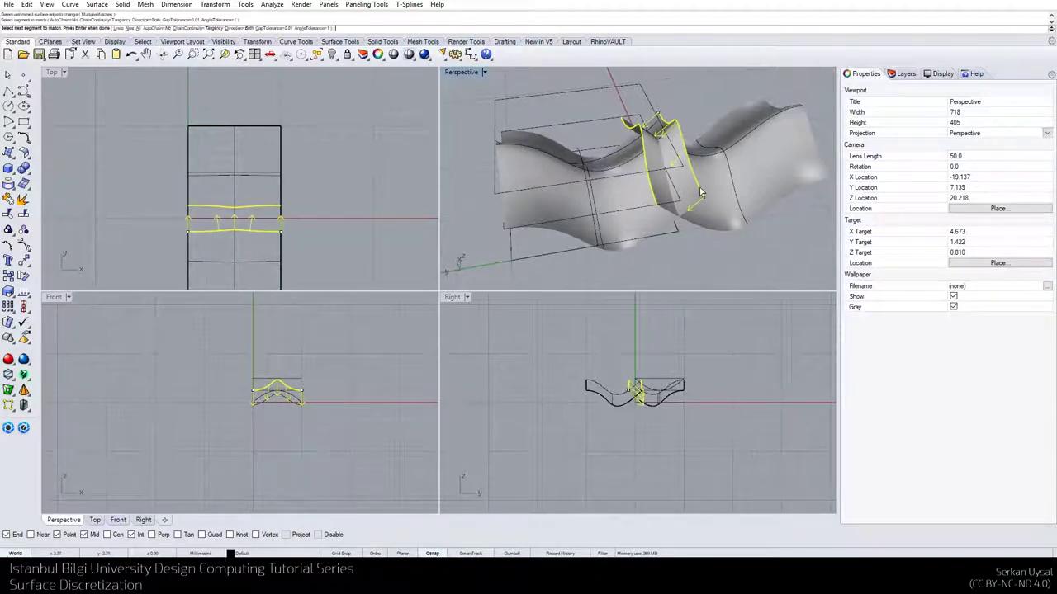
pyautogui.press('Return')
pyautogui.click(317, 386)
# Maximize the Perspective viewport, delete the last mirrored copy and select the remaining surface
pyautogui.moveTo(660, 218); pyautogui.dragTo(471, 231, button='right')
pyautogui.doubleClick(465, 75)
pyautogui.click(653, 226)
pyautogui.press('Delete')
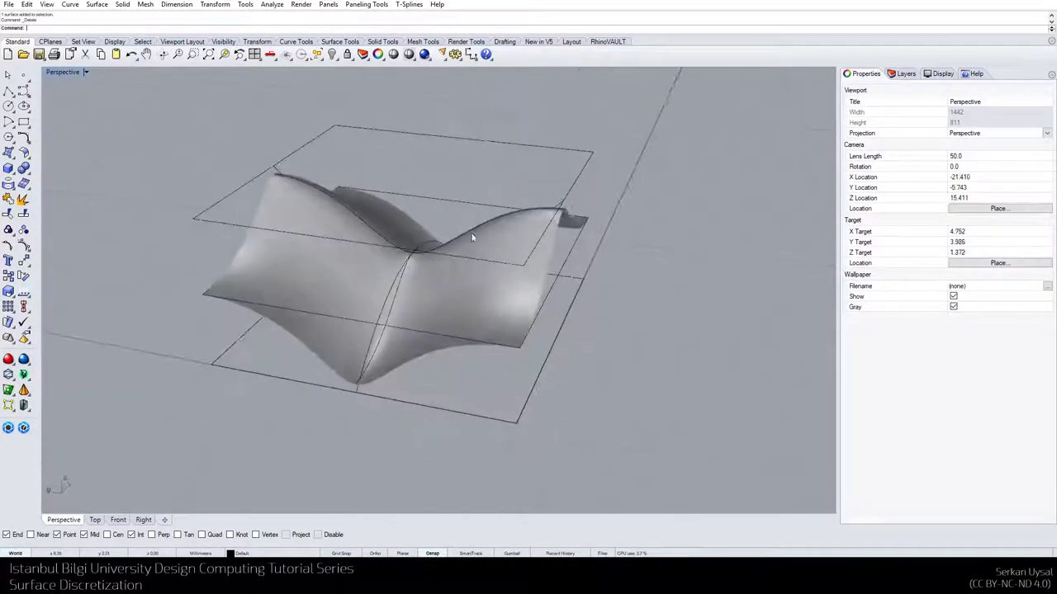
pyautogui.click(455, 302)
pyautogui.moveTo(455, 303); pyautogui.dragTo(505, 274, button='right')
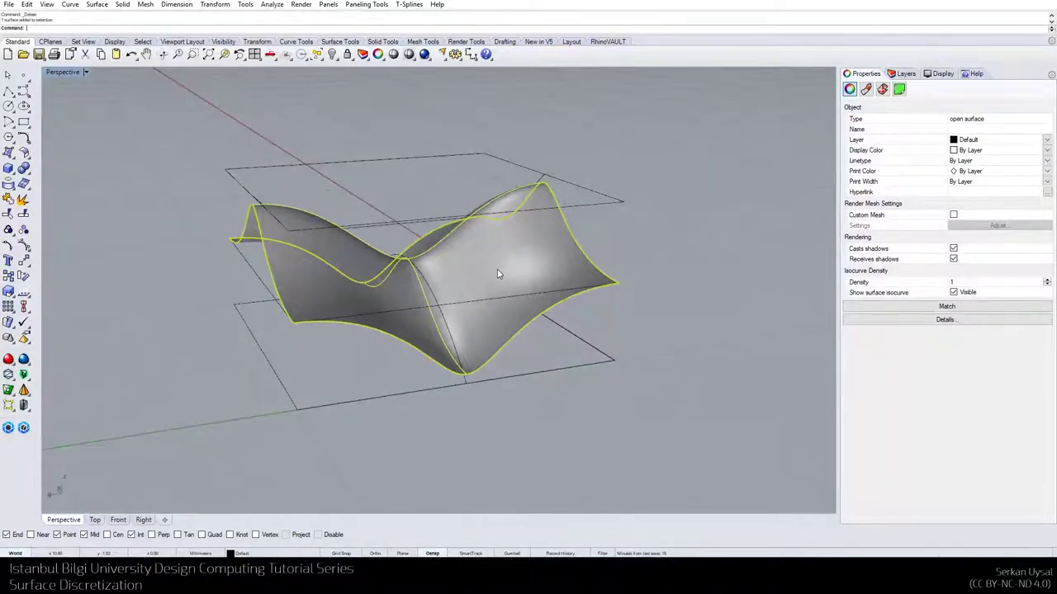
# Try rebuilding the surface with 5 points and degree 4 in both U and V, and undo the rebuild
pyautogui.press('Return')
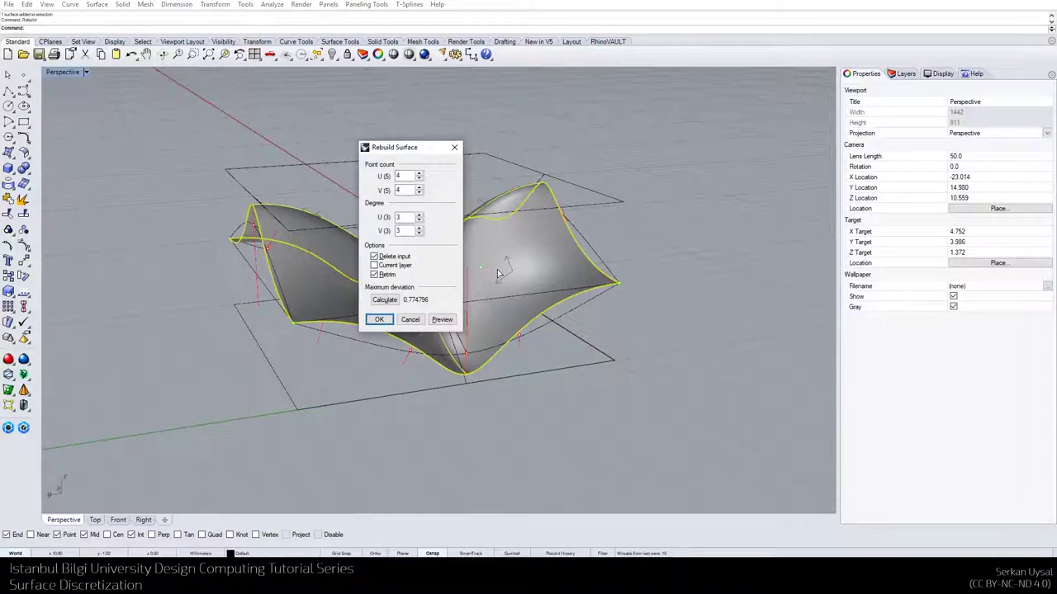
pyautogui.click(419, 181)
pyautogui.click(418, 180)
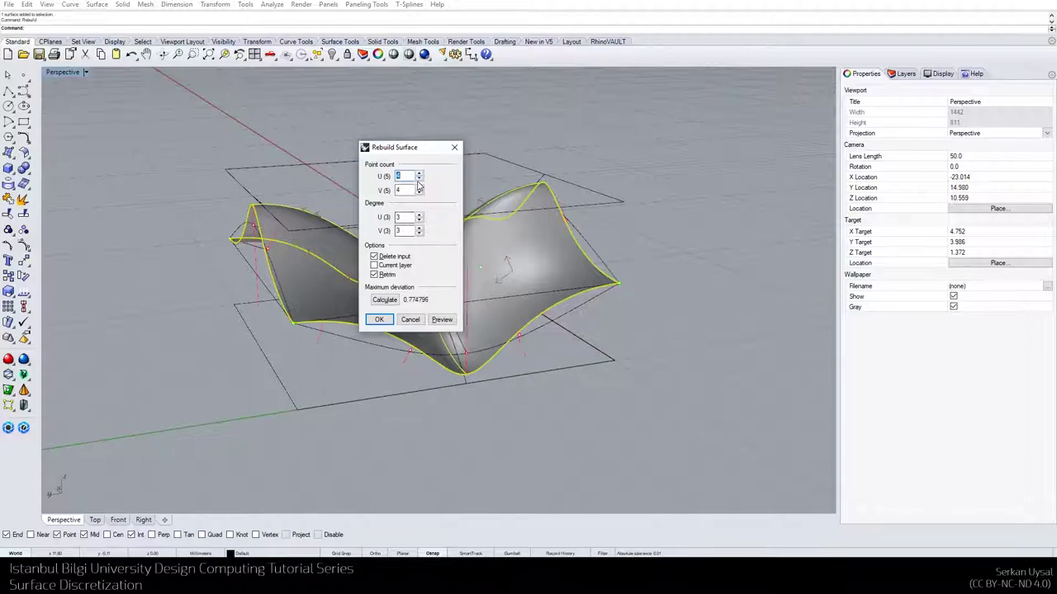
pyautogui.click(384, 300)
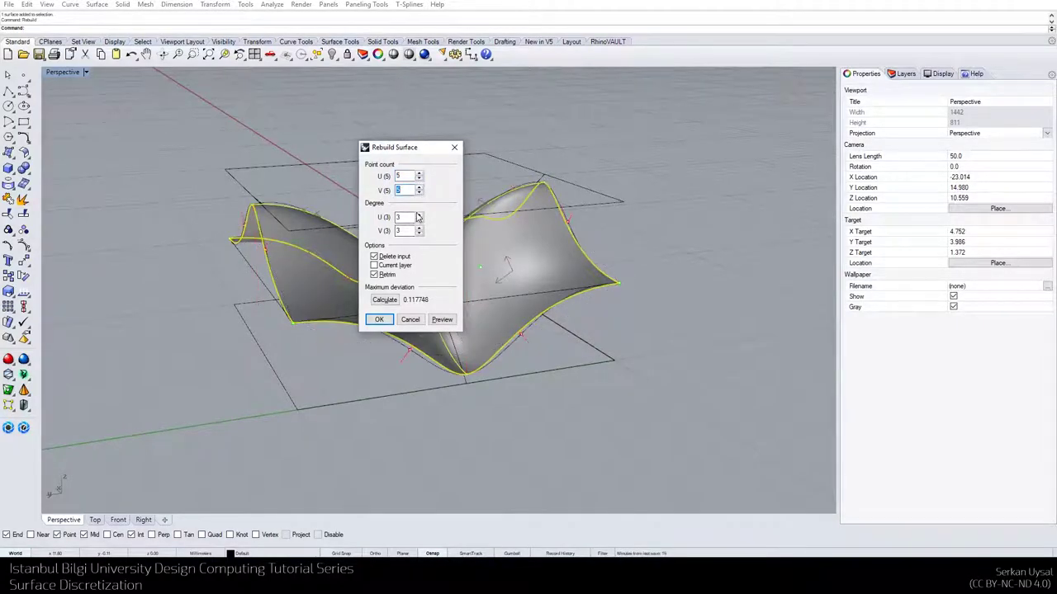
pyautogui.press('Tab')
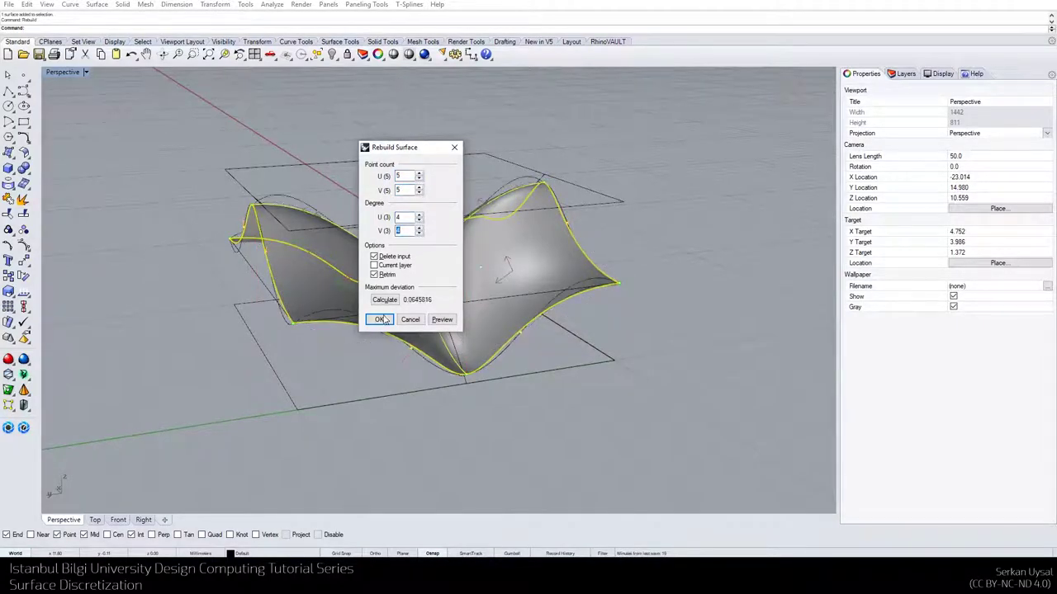
pyautogui.click(385, 318)
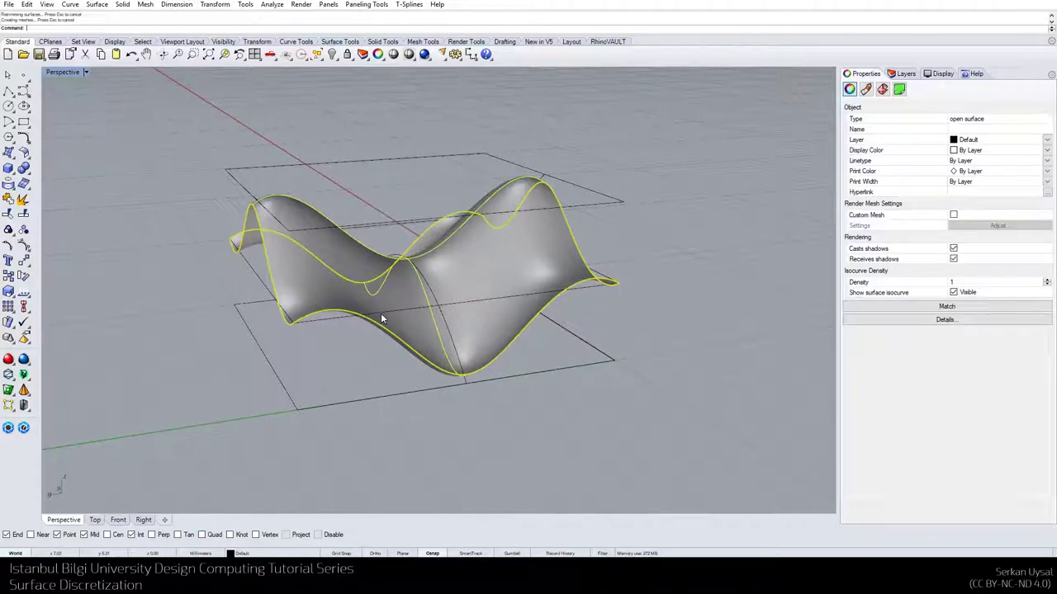
pyautogui.hotkey('ctrl', 'z')
# Try rebuilding the surface with 4 points and degree 3 in both U and V, and undo the rebuild
pyautogui.press('Return')
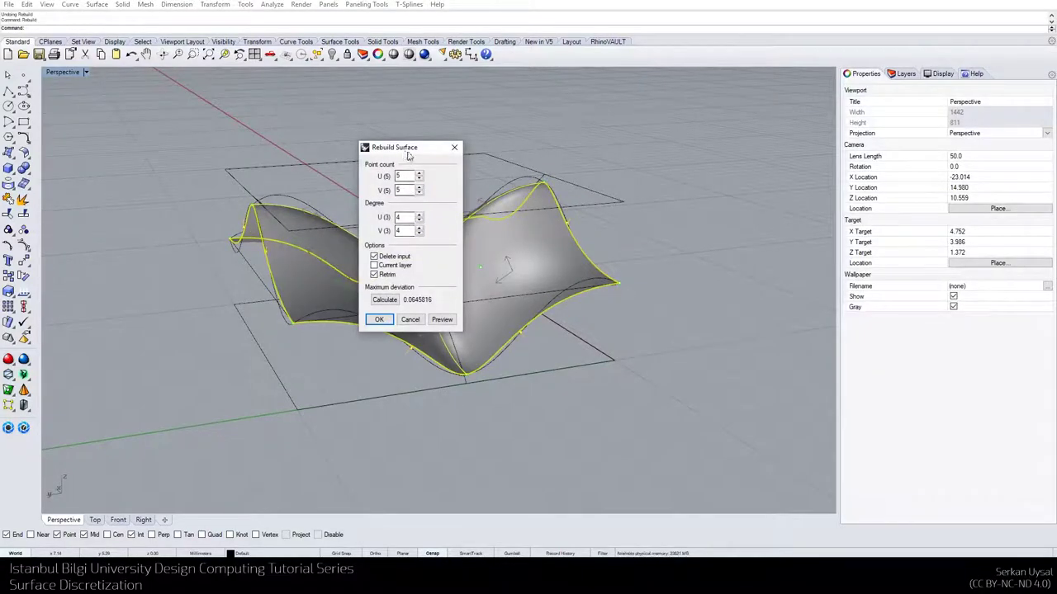
pyautogui.moveTo(405, 154); pyautogui.dragTo(572, 189)
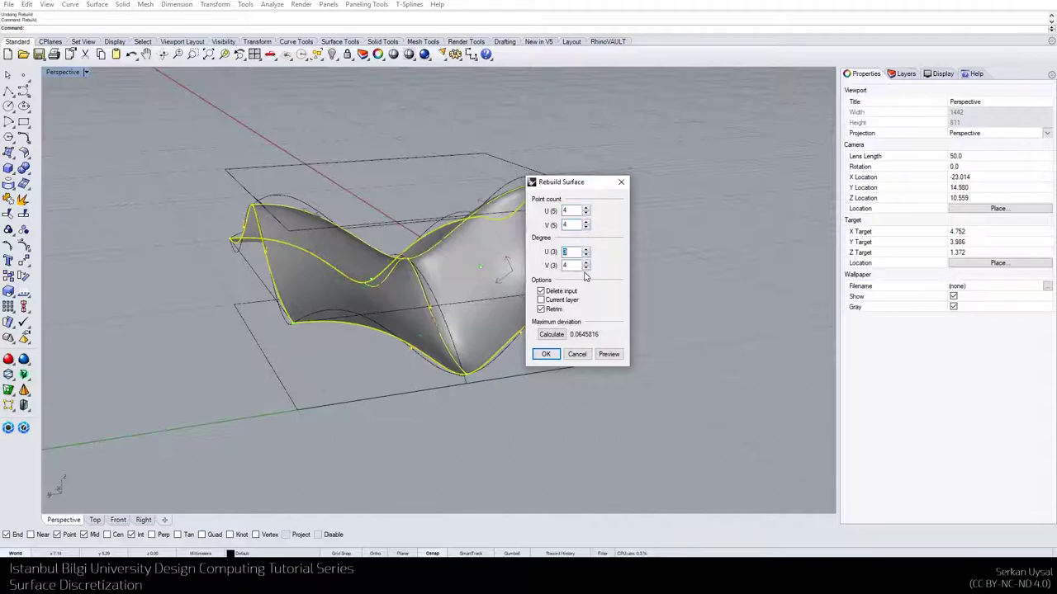
pyautogui.click(545, 354)
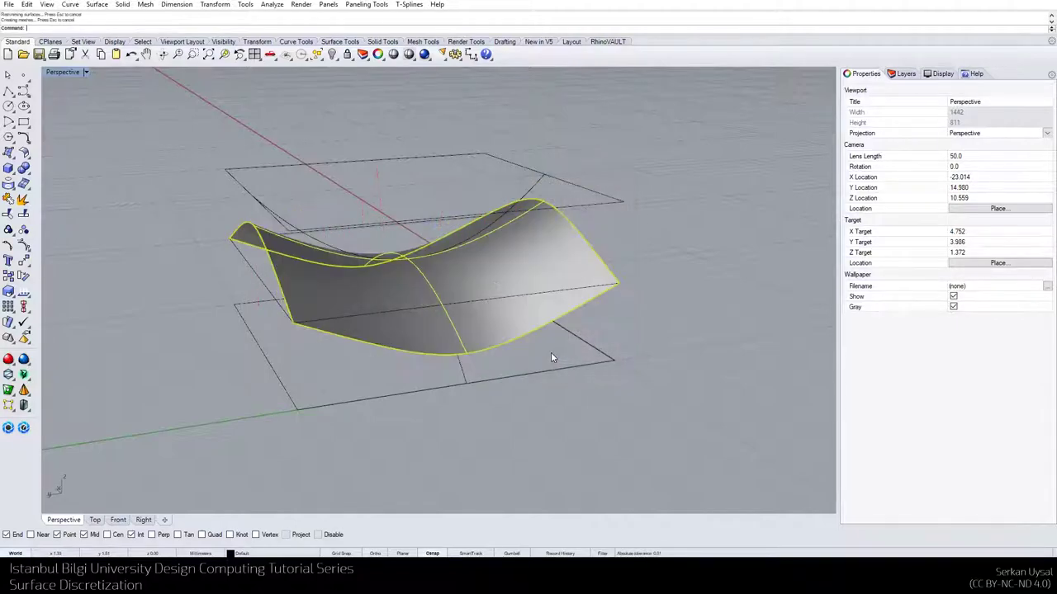
pyautogui.moveTo(544, 349); pyautogui.dragTo(520, 327, button='right')
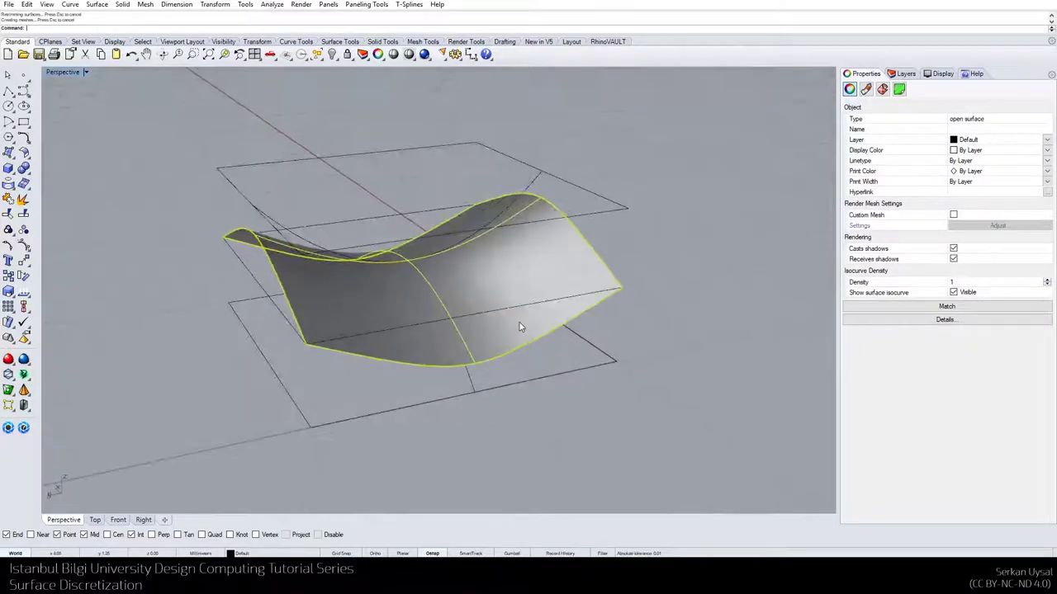
pyautogui.hotkey('ctrl', 'z')
# Try another rebuild of the surface with degree 4 in both directions, and undo it
pyautogui.press('Return')
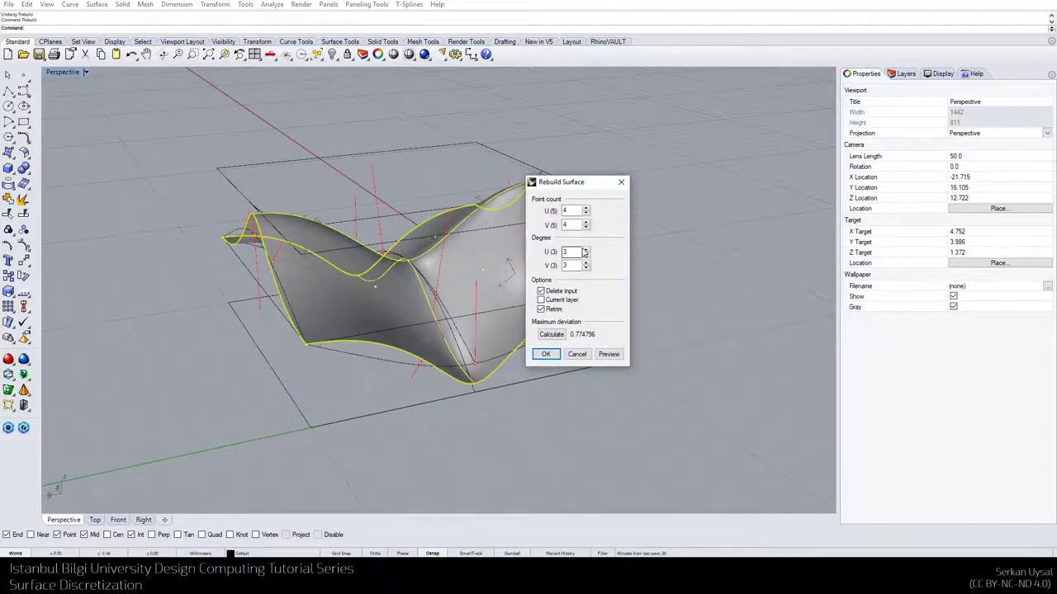
pyautogui.click(549, 353)
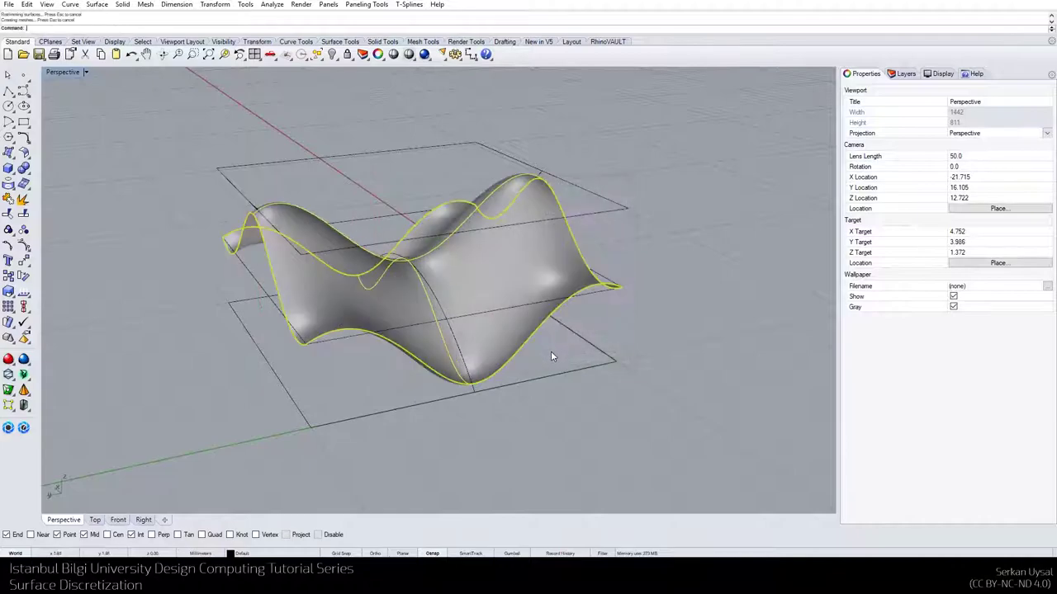
pyautogui.hotkey('ctrl', 'z')
# Rebuild the surface with 5 points and degree 3 in both U and V
pyautogui.press('Return')
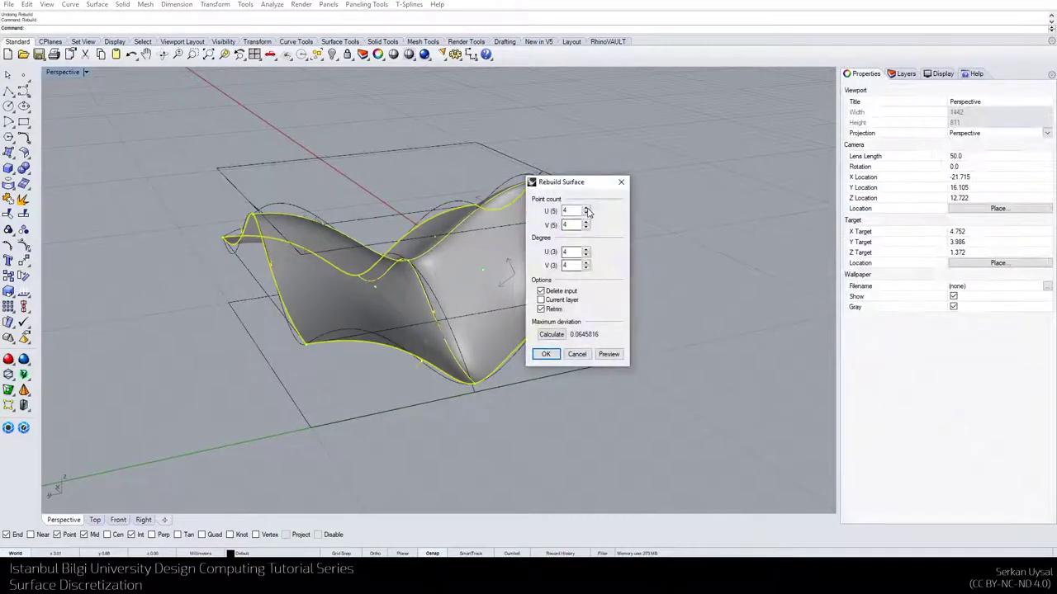
pyautogui.click(586, 223)
pyautogui.click(585, 267)
pyautogui.click(545, 354)
# Try mirroring the rebuilt surface across the square's edge on the X axis, and undo both the mirror and the rebuild
pyautogui.moveTo(545, 357); pyautogui.dragTo(347, 443, button='right')
pyautogui.write('Mirror')
pyautogui.press('Return')
pyautogui.click(358, 428)
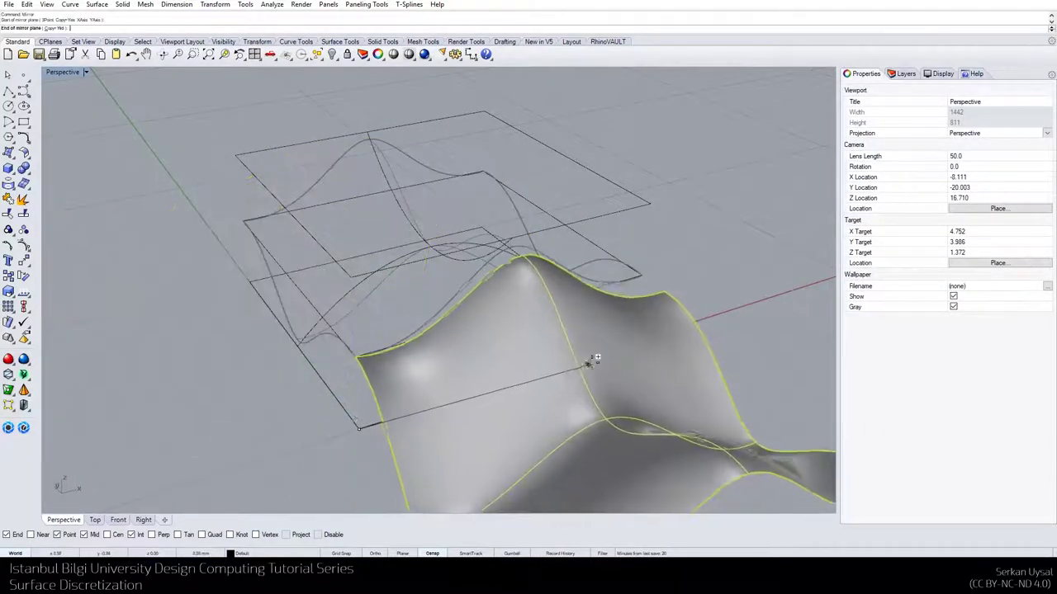
pyautogui.click(629, 341)
pyautogui.moveTo(707, 235); pyautogui.dragTo(689, 248, button='right')
pyautogui.hotkey('ctrl', 'z')
pyautogui.moveTo(509, 269); pyautogui.dragTo(488, 259, button='right')
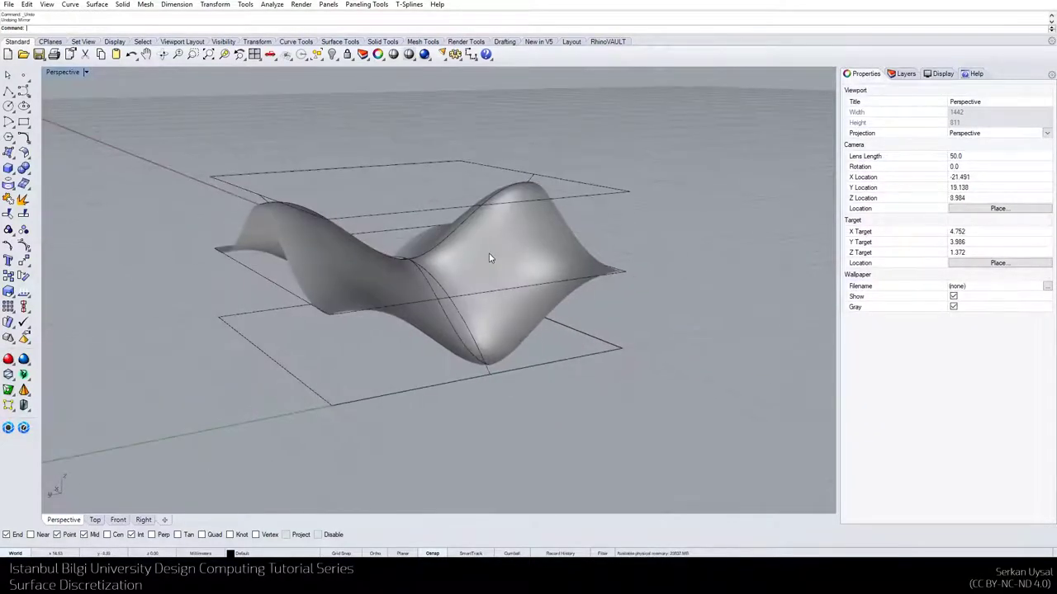
pyautogui.hotkey('ctrl', 'z')
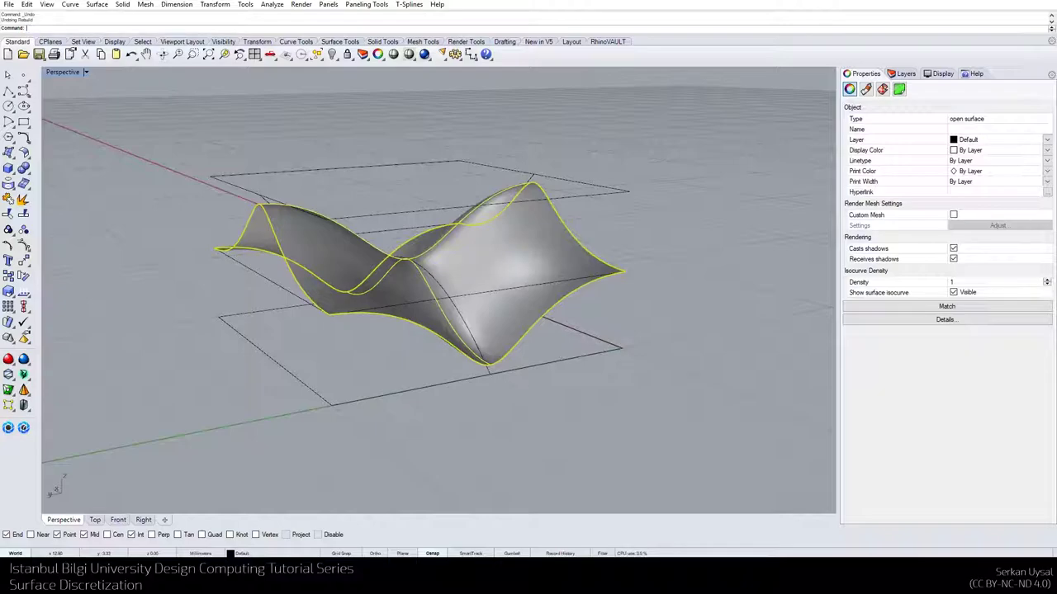
# Rebuild the surface with 4 points and degree 3 in both U and V, with Retrim turned off
pyautogui.press('Return')
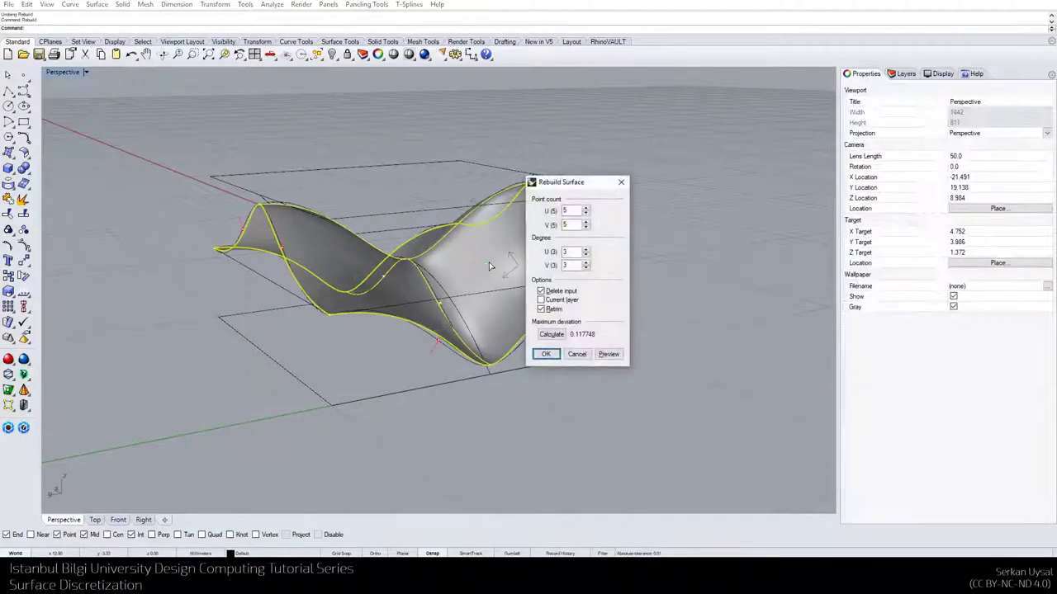
pyautogui.write('4')
pyautogui.press('Tab')
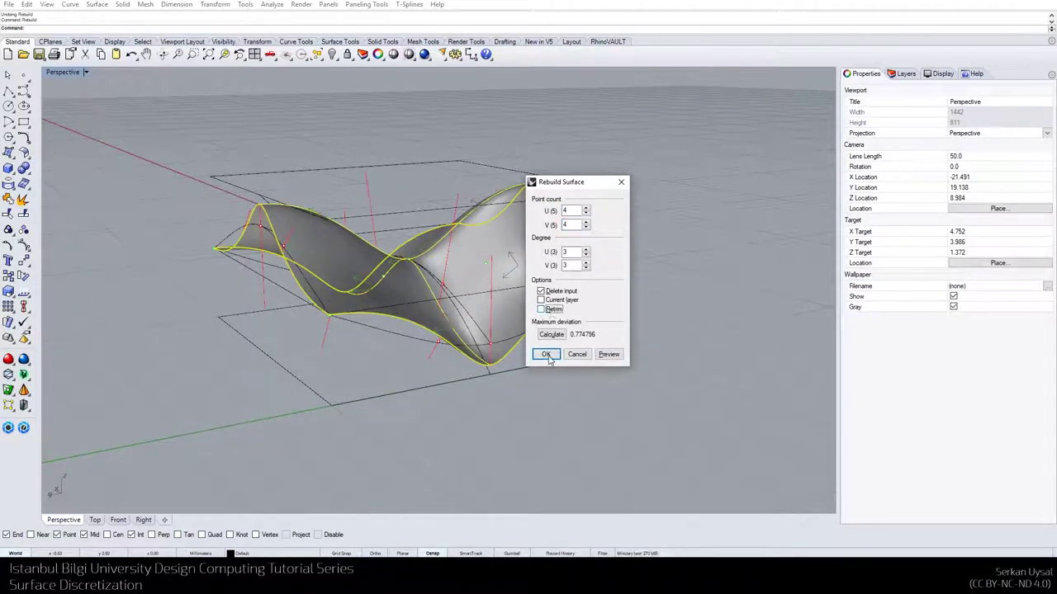
pyautogui.click(548, 356)
# Restore the four-viewport layout and make the Top viewport active
pyautogui.moveTo(532, 325)
pyautogui.mouseDown(button='right')
pyautogui.moveTo(461, 297)
pyautogui.moveTo(487, 349)
pyautogui.moveTo(460, 399)
pyautogui.moveTo(464, 420)
pyautogui.mouseUp(button='right')
pyautogui.doubleClick(68, 74)
pyautogui.moveTo(462, 137)
pyautogui.mouseDown(button='right')
pyautogui.moveTo(514, 141)
pyautogui.moveTo(503, 291)
pyautogui.moveTo(724, 273)
pyautogui.moveTo(784, 182)
pyautogui.moveTo(807, 118)
pyautogui.moveTo(684, 101)
pyautogui.moveTo(682, 123)
pyautogui.mouseUp(button='right')
pyautogui.click(392, 176)
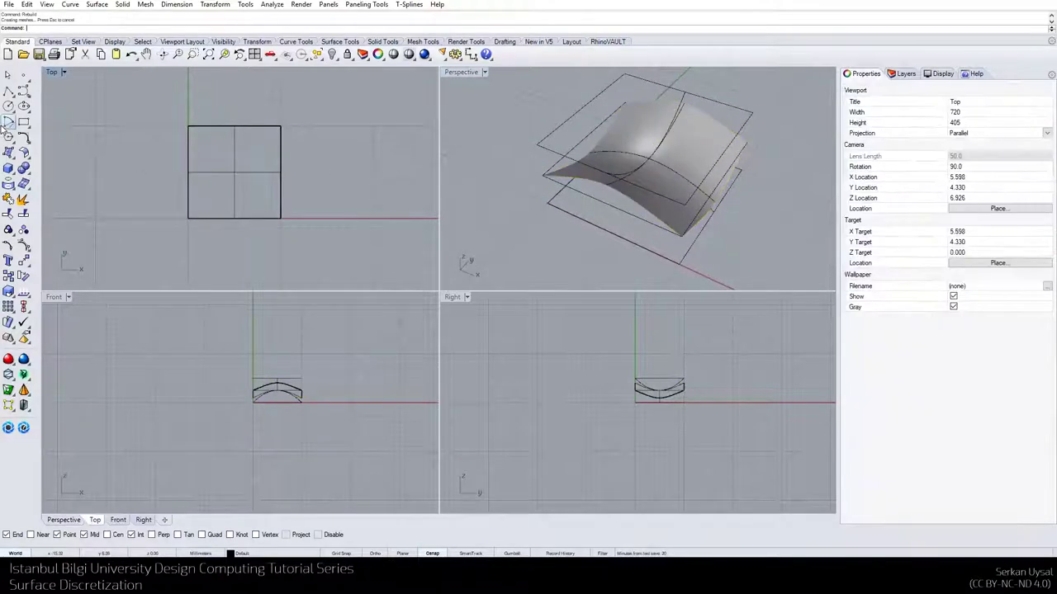
pyautogui.click(8, 105)
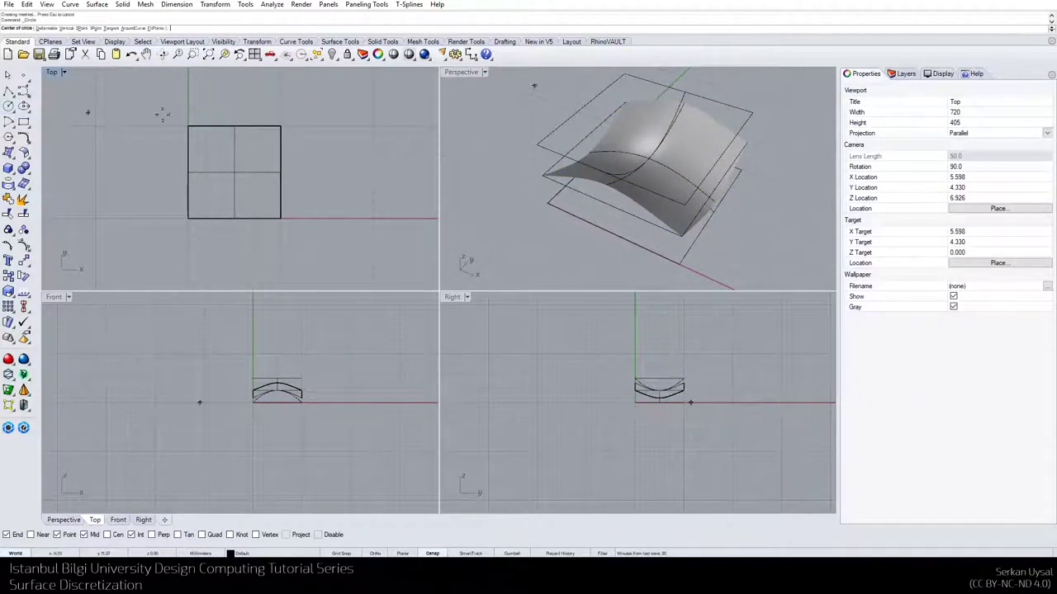
pyautogui.click(280, 126)
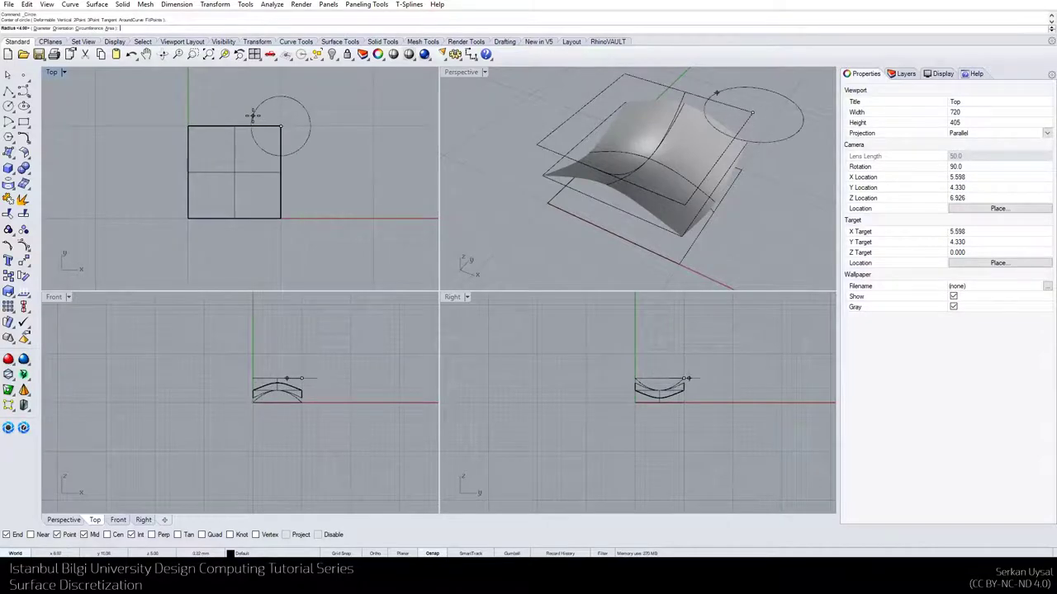
pyautogui.press('Escape')
pyautogui.scroll(1, 253, 116)
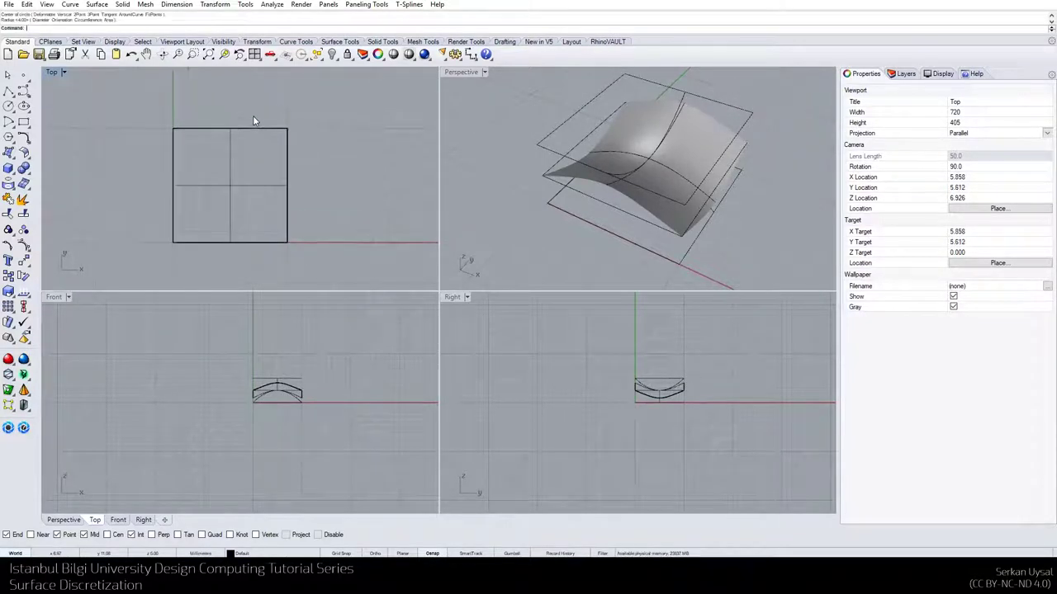
# Draw circles of radius 4 centred on the base square's two corners opposite the X axis
pyautogui.moveTo(675, 126); pyautogui.dragTo(694, 130, button='right')
pyautogui.press('Return')
pyautogui.click(743, 178)
pyautogui.click(769, 183)
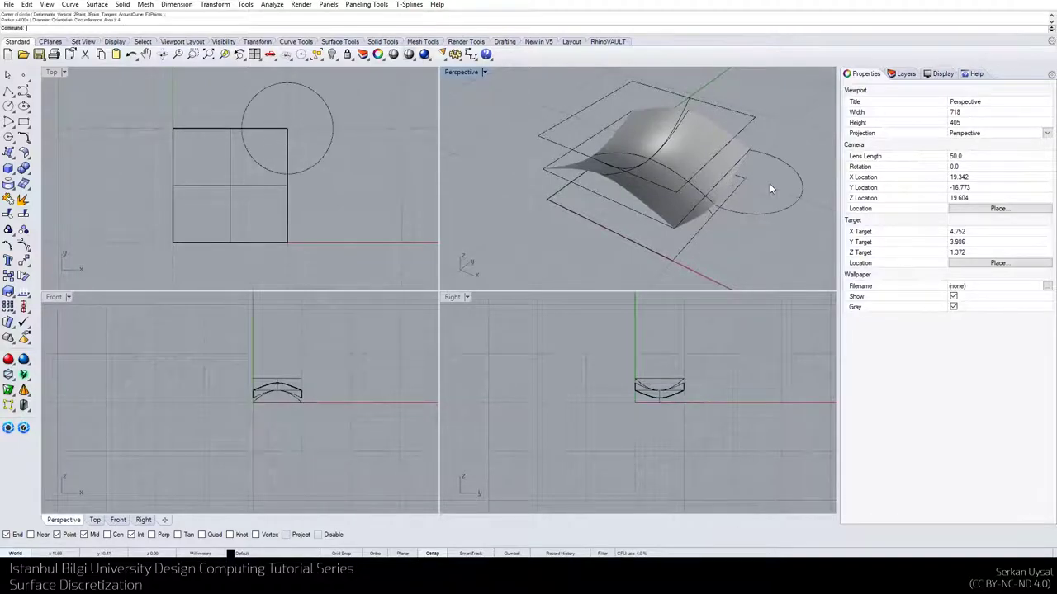
pyautogui.moveTo(510, 166); pyautogui.dragTo(535, 200, button='right')
pyautogui.press('Return')
pyautogui.click(524, 199)
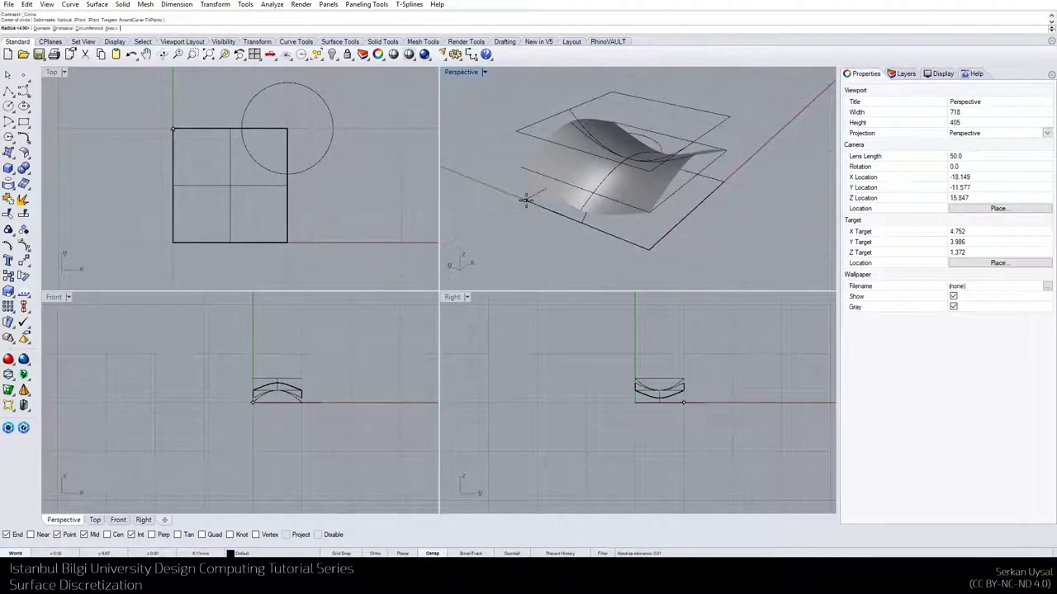
pyautogui.click(494, 220)
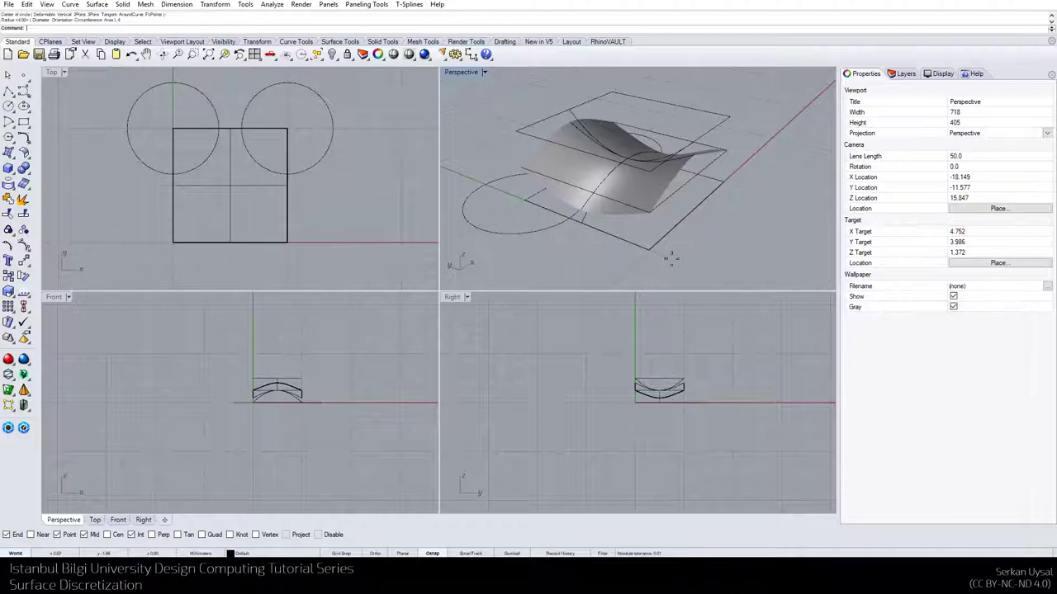
# Draw circles of radius 4 centred on the base square's two corners on the X axis
pyautogui.press('Return')
pyautogui.click(649, 249)
pyautogui.click(603, 279)
pyautogui.press('Return')
pyautogui.click(723, 181)
pyautogui.click(763, 148)
# Trim the surface's four corners in the Top viewport with the four circles, using Shaded display there
pyautogui.moveTo(763, 147); pyautogui.dragTo(652, 174, button='right')
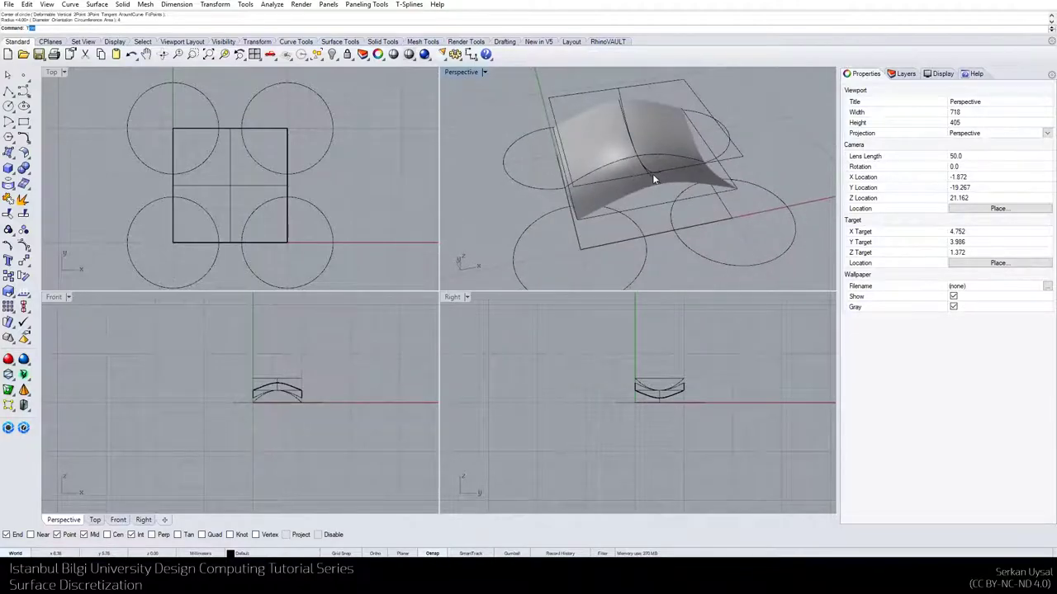
pyautogui.press('Return')
pyautogui.click(316, 164)
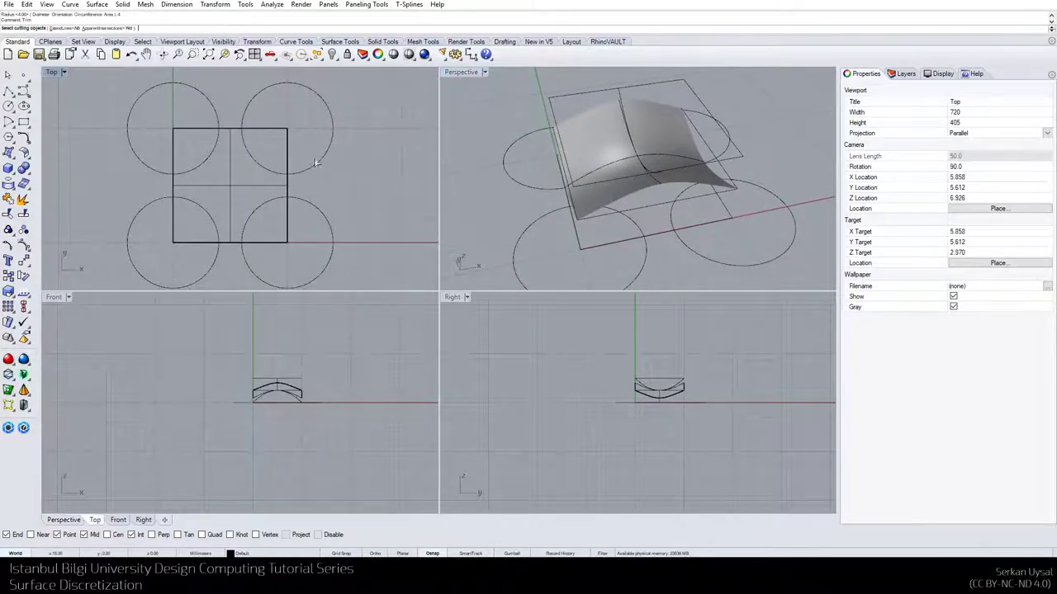
pyautogui.click(285, 198)
pyautogui.click(127, 120)
pyautogui.click(161, 199)
pyautogui.press('Return')
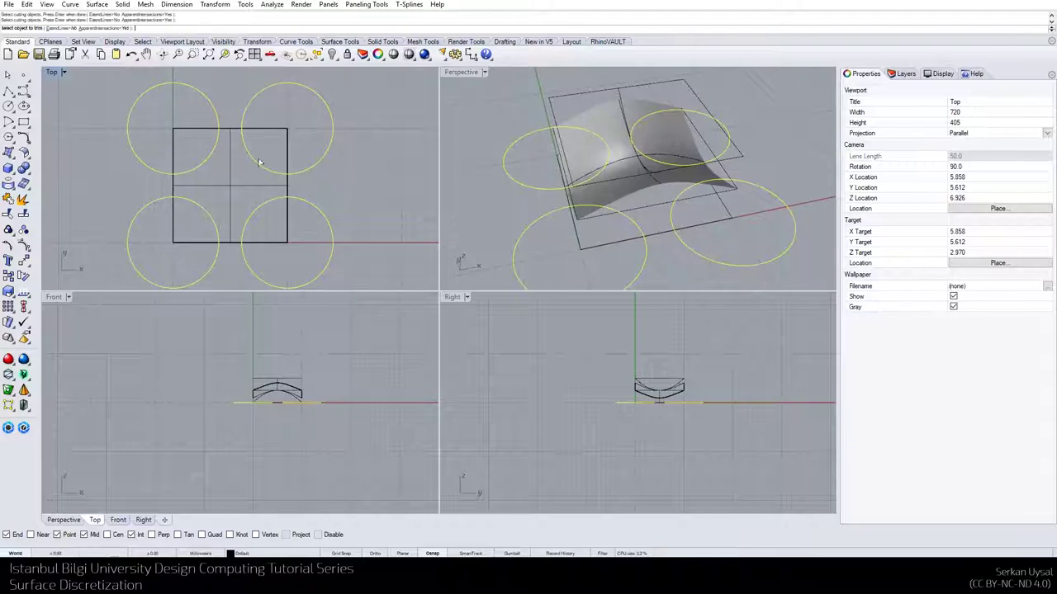
pyautogui.click(64, 72)
pyautogui.click(96, 114)
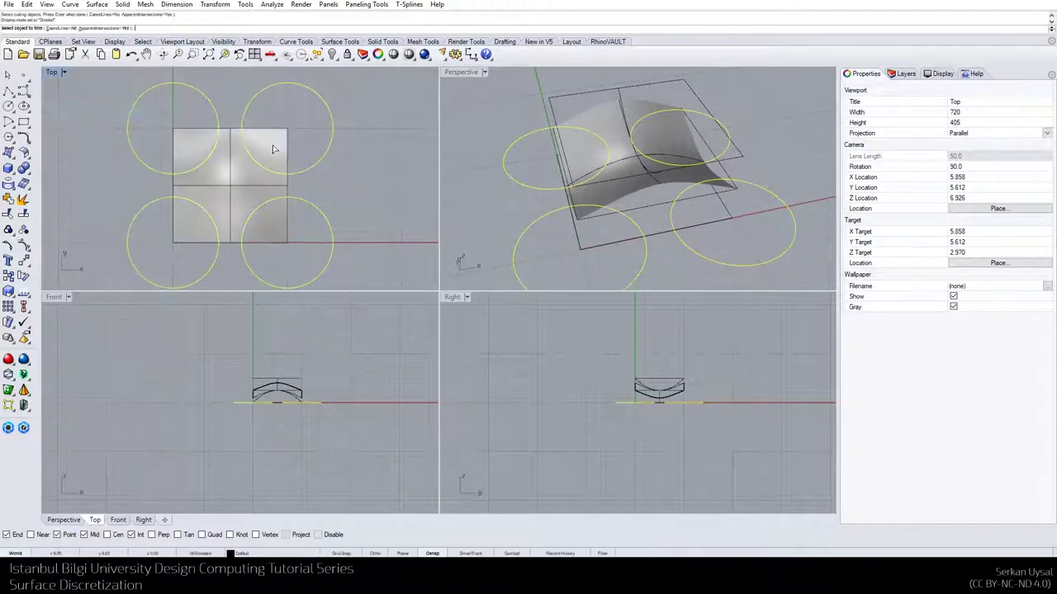
pyautogui.click(180, 148)
pyautogui.click(189, 225)
pyautogui.click(263, 239)
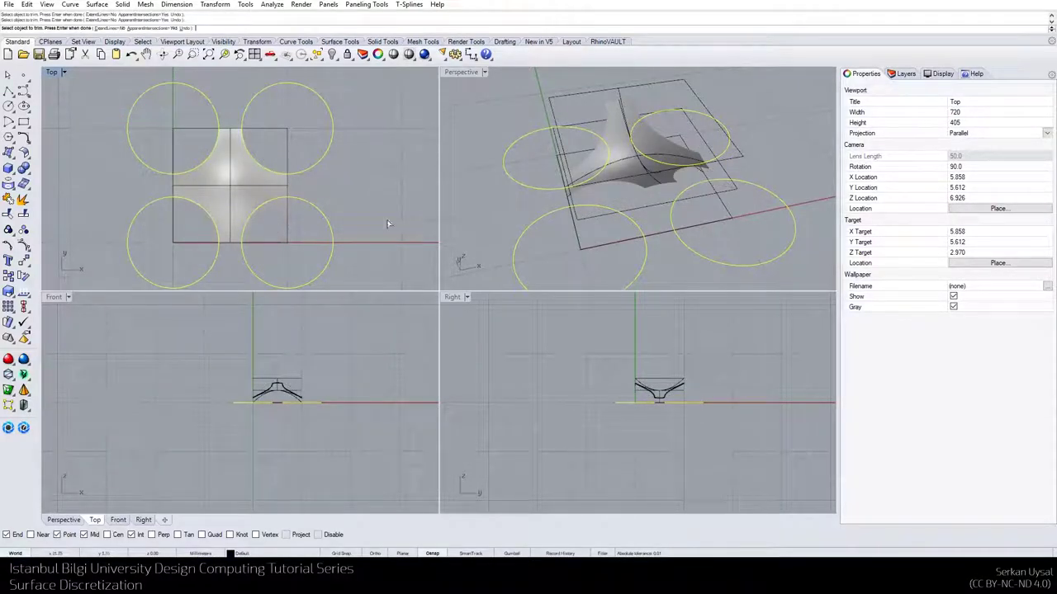
pyautogui.rightClick(596, 196)
# Mirror the trimmed surface across the base square's edge on the X axis
pyautogui.moveTo(596, 196); pyautogui.dragTo(675, 196, button='right')
pyautogui.click(659, 178)
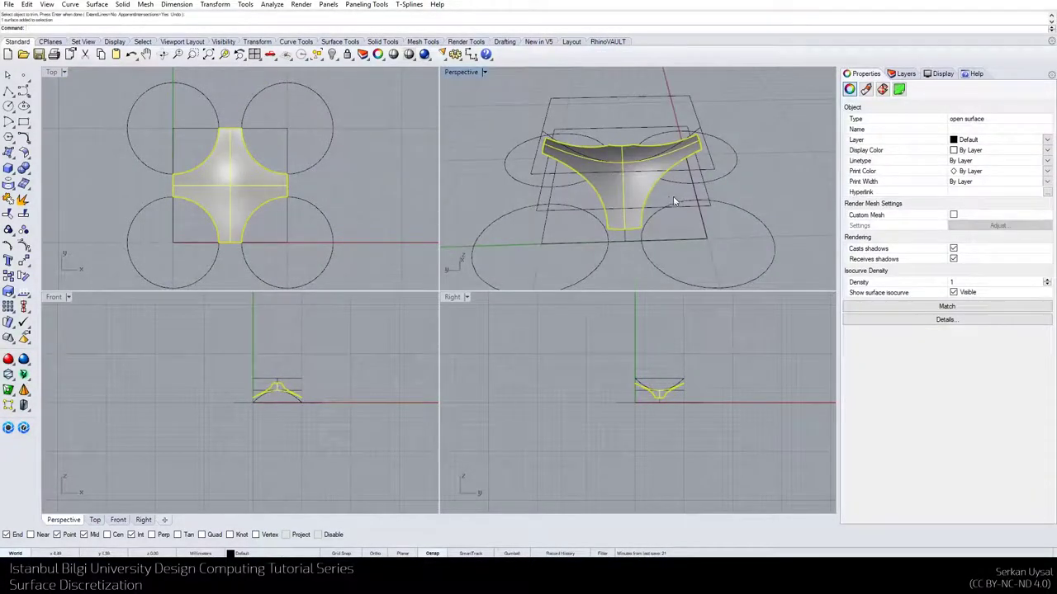
pyautogui.press('Return')
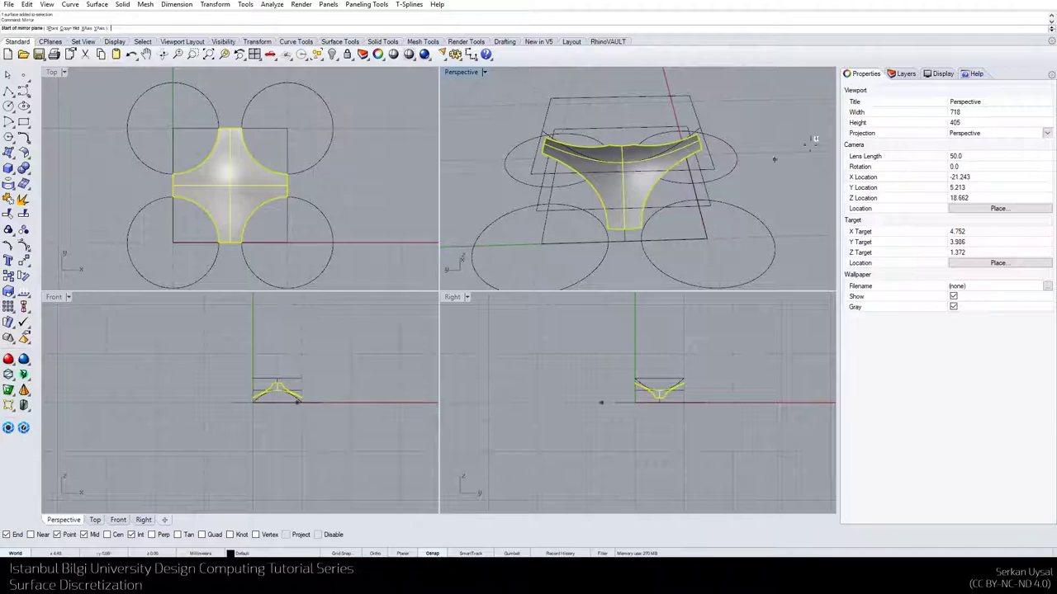
pyautogui.click(706, 238)
pyautogui.moveTo(712, 216); pyautogui.dragTo(602, 208, button='right')
pyautogui.click(737, 213)
pyautogui.click(757, 118)
# Inspect the joint between the trimmed surface and its mirrored copy, and undo the mirror and the trim
pyautogui.moveTo(715, 159); pyautogui.dragTo(807, 160, button='right')
pyautogui.moveTo(735, 169); pyautogui.dragTo(705, 119, button='right')
pyautogui.scroll(6, 735, 149)
pyautogui.moveTo(736, 153); pyautogui.dragTo(751, 119, button='right')
pyautogui.scroll(-3, 691, 139)
pyautogui.moveTo(691, 135)
pyautogui.mouseDown(button='right')
pyautogui.moveTo(667, 209)
pyautogui.moveTo(667, 107)
pyautogui.moveTo(710, 103)
pyautogui.moveTo(701, 167)
pyautogui.moveTo(726, 112)
pyautogui.moveTo(671, 140)
pyautogui.moveTo(667, 104)
pyautogui.moveTo(681, 103)
pyautogui.moveTo(684, 144)
pyautogui.mouseUp(button='right')
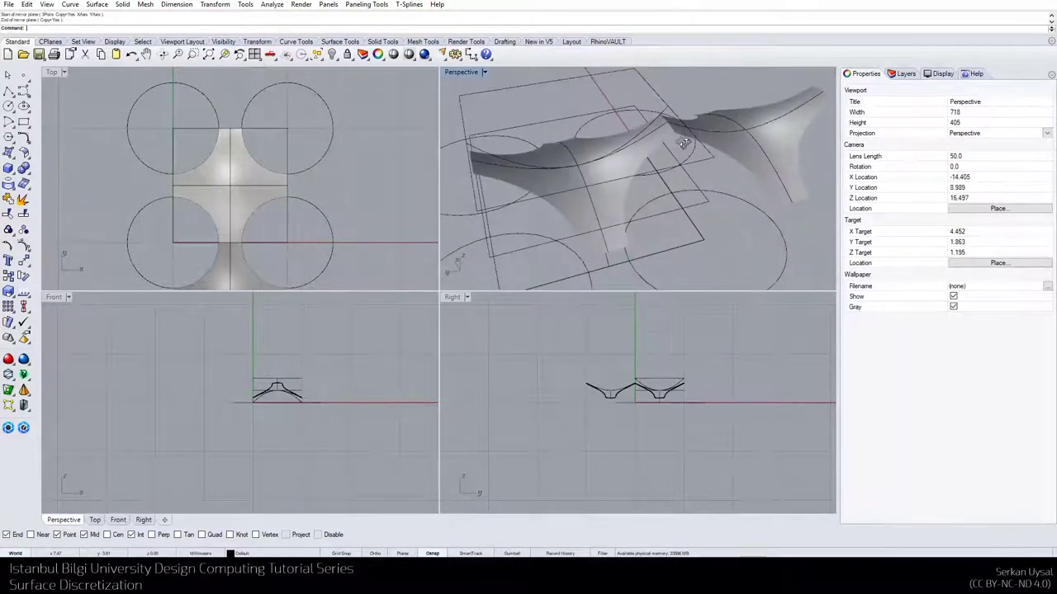
pyautogui.hotkey('ctrl', 'z')
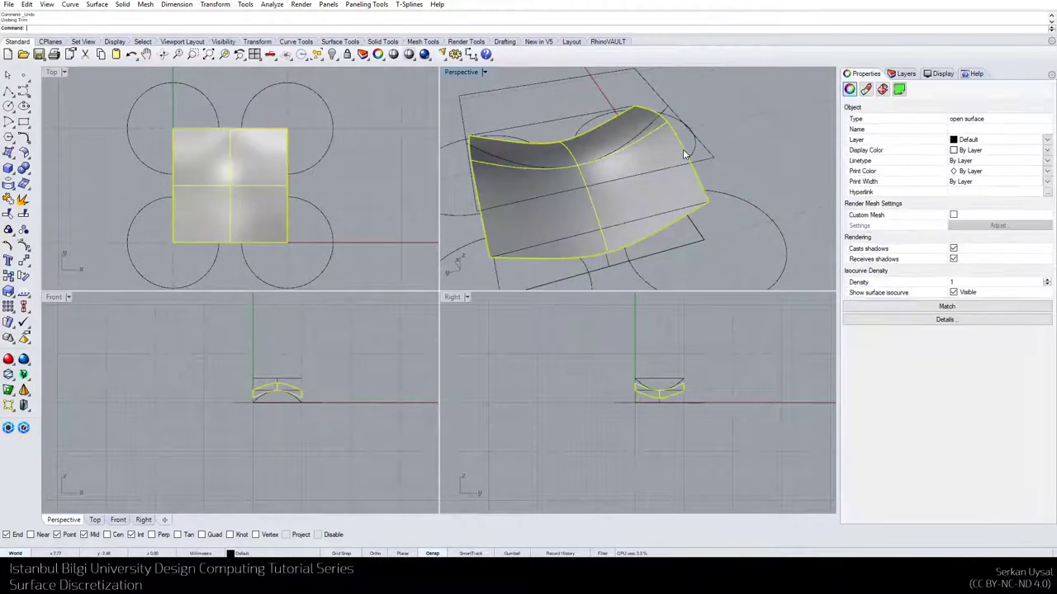
# Mirror the untrimmed rebuilt surface across the base square's edge opposite the Y axis
pyautogui.moveTo(684, 155); pyautogui.dragTo(696, 139, button='right')
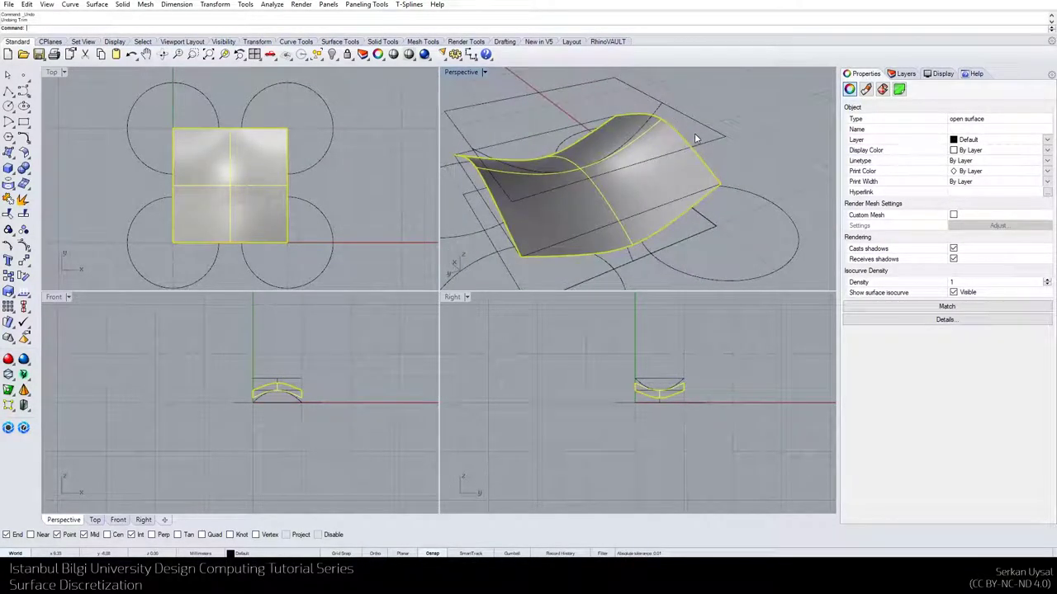
pyautogui.press('Return')
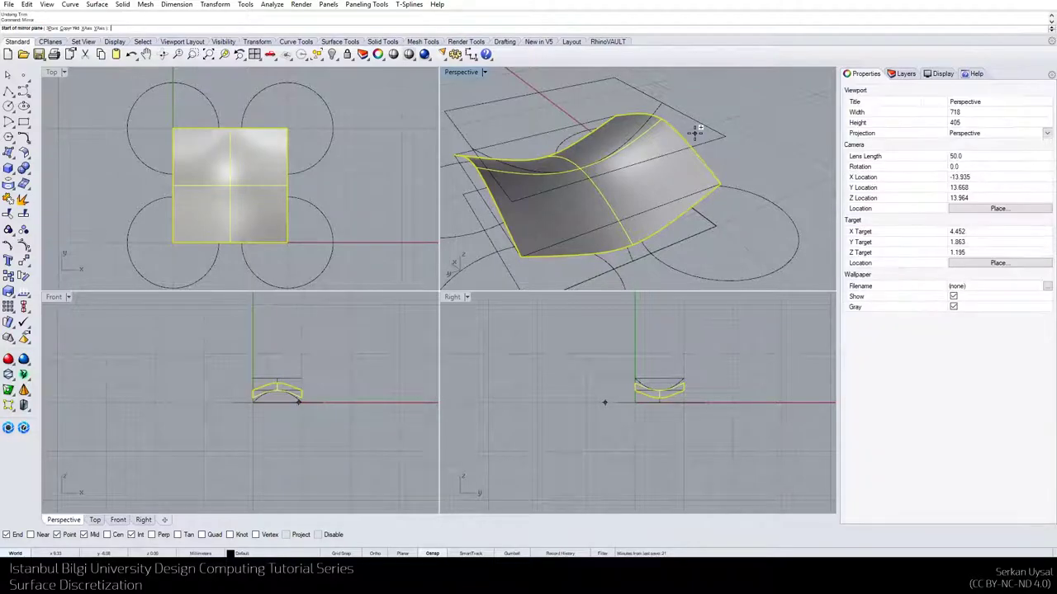
pyautogui.click(287, 129)
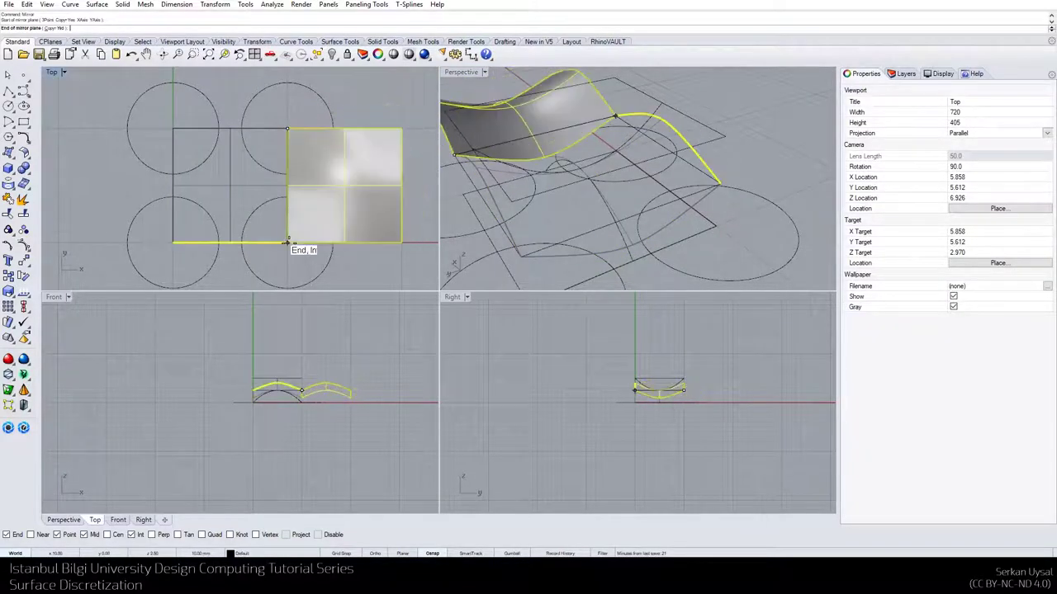
pyautogui.click(287, 242)
pyautogui.moveTo(572, 177); pyautogui.dragTo(636, 161, button='right')
pyautogui.click(670, 150)
pyautogui.keyDown('shift'); pyautogui.click(604, 153); pyautogui.keyUp('shift')
pyautogui.press('Escape')
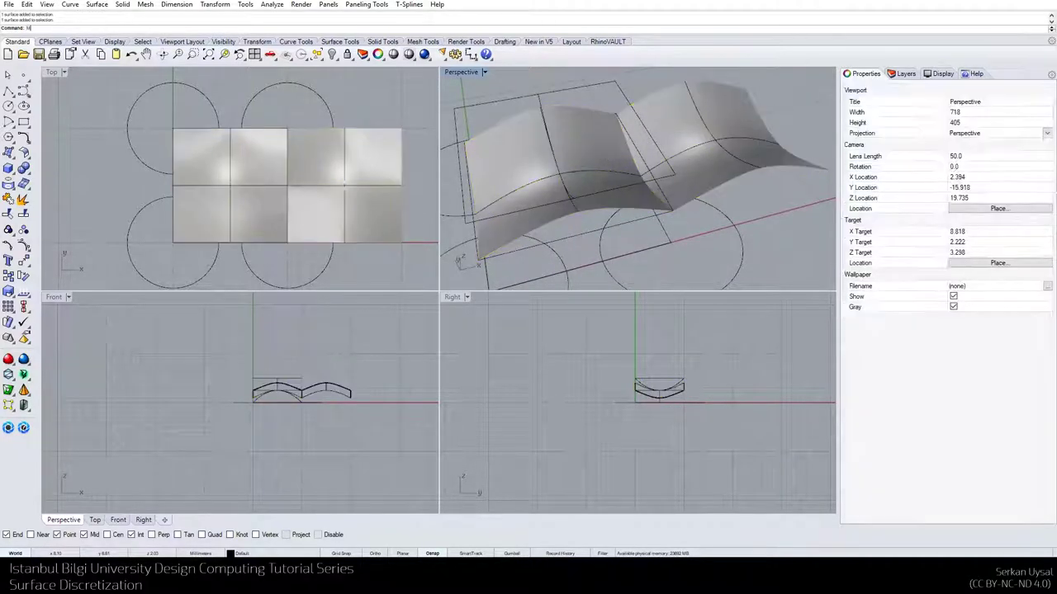
# Match the surface and its mirrored copy along their shared edge with Tangency continuity and Average surfaces enabled
pyautogui.click(631, 154)
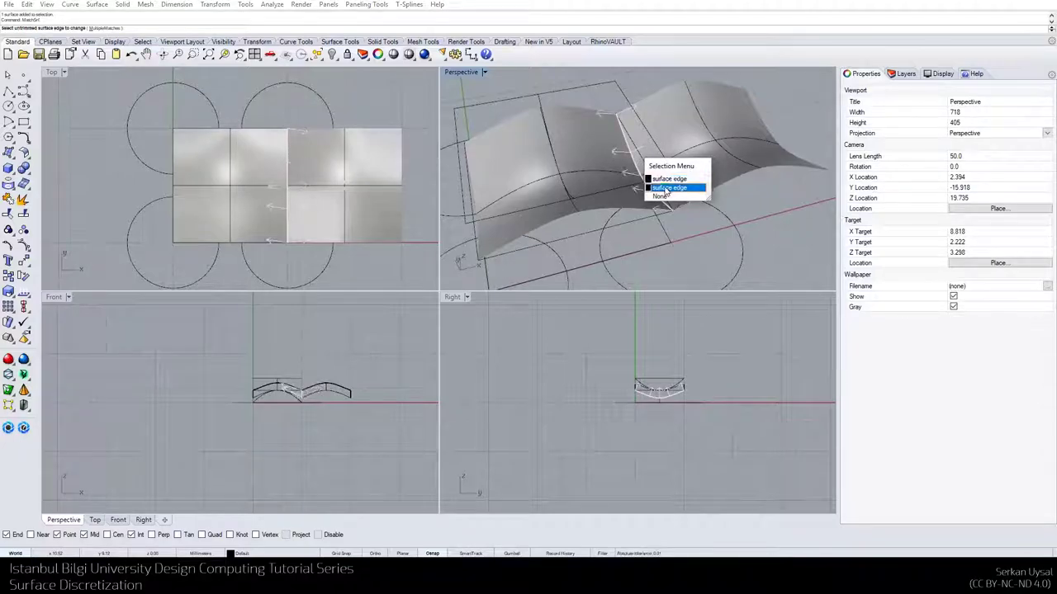
pyautogui.click(665, 189)
pyautogui.click(641, 171)
pyautogui.press('Return')
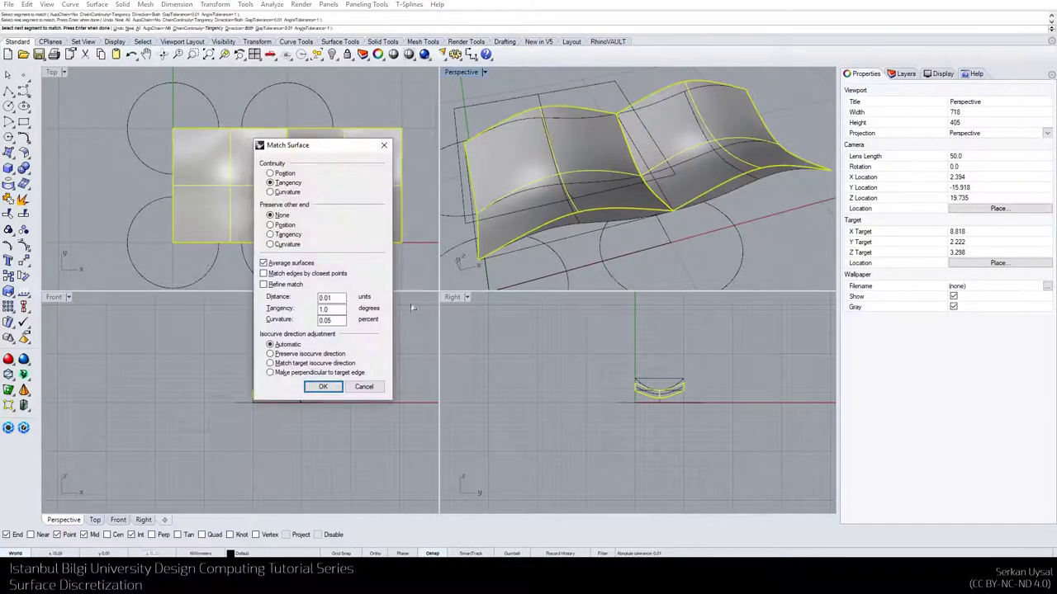
pyautogui.click(326, 388)
pyautogui.moveTo(604, 245); pyautogui.dragTo(636, 198, button='right')
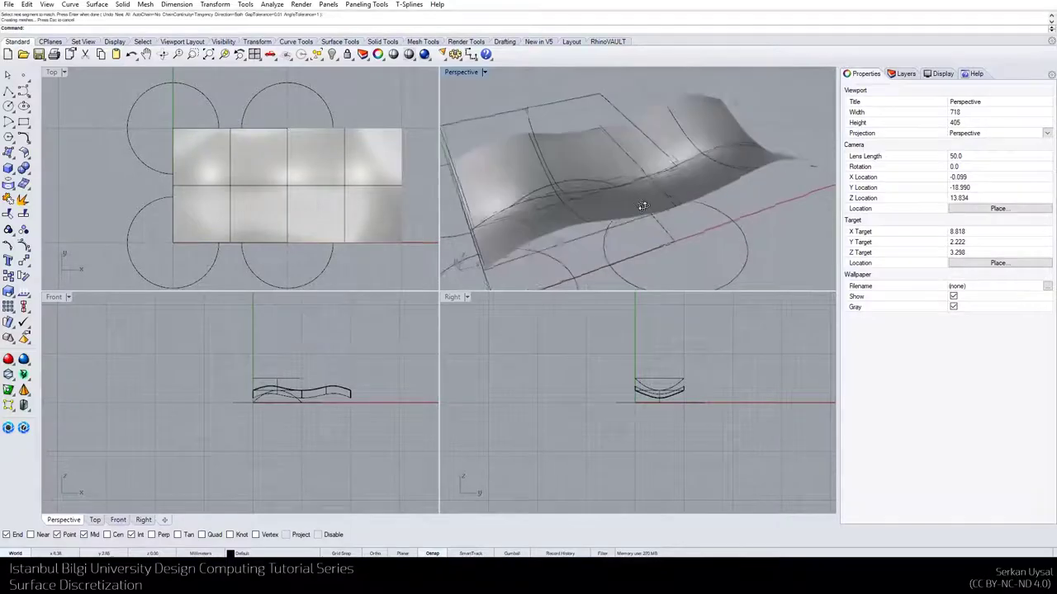
# Delete the mirrored copy, keeping the matched surface over the base square
pyautogui.click(685, 176)
pyautogui.press('Delete')
pyautogui.moveTo(555, 167); pyautogui.dragTo(562, 169, button='right')
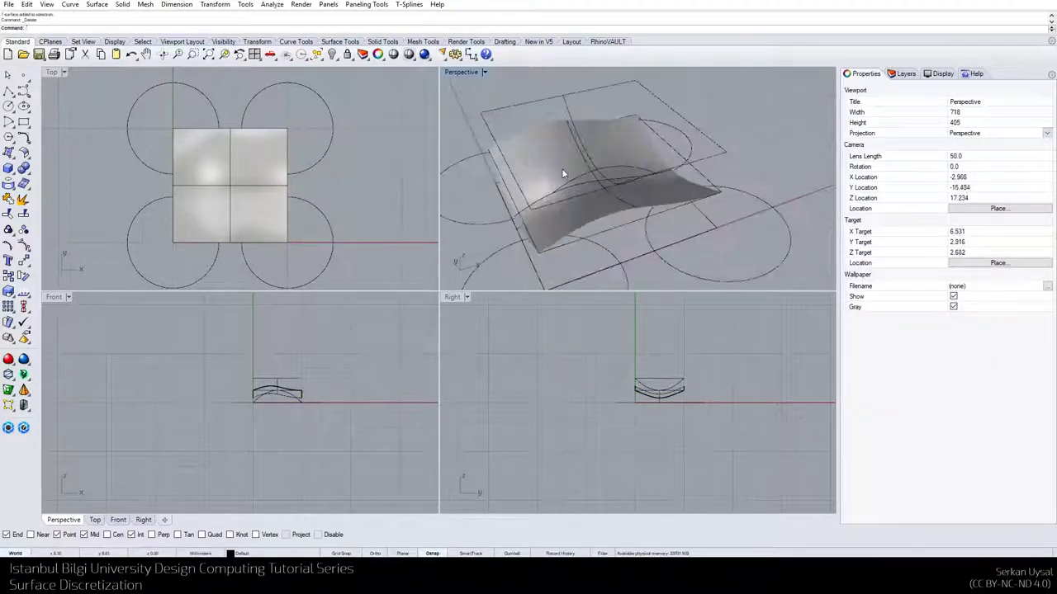
pyautogui.click(552, 169)
pyautogui.press('Return')
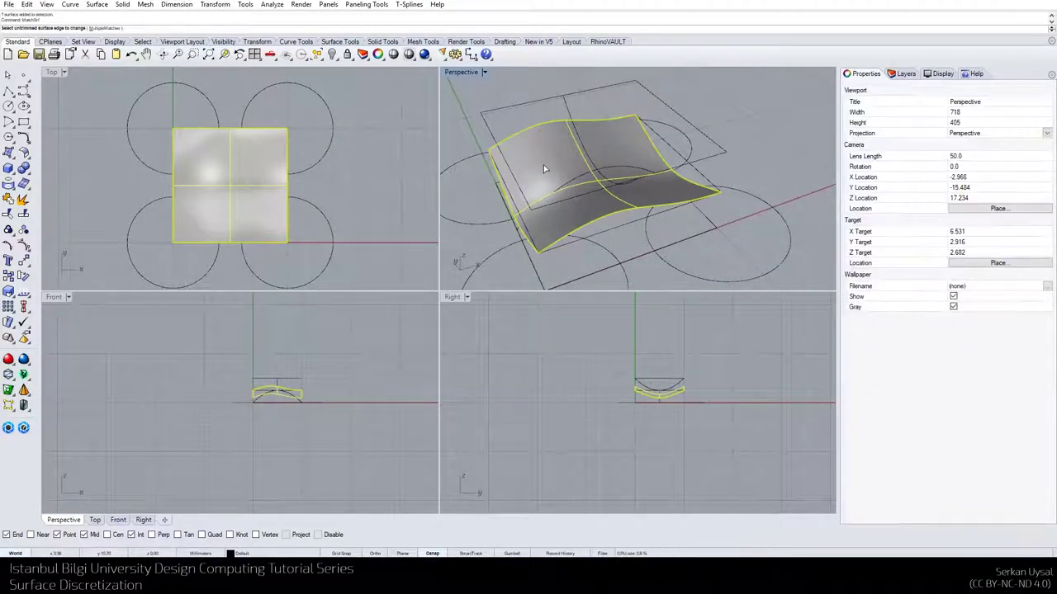
pyautogui.press('Escape')
# Mirror the matched surface across its edge above the Y axis
pyautogui.click(540, 164)
pyautogui.write('Mirror')
pyautogui.press('Return')
pyautogui.click(489, 150)
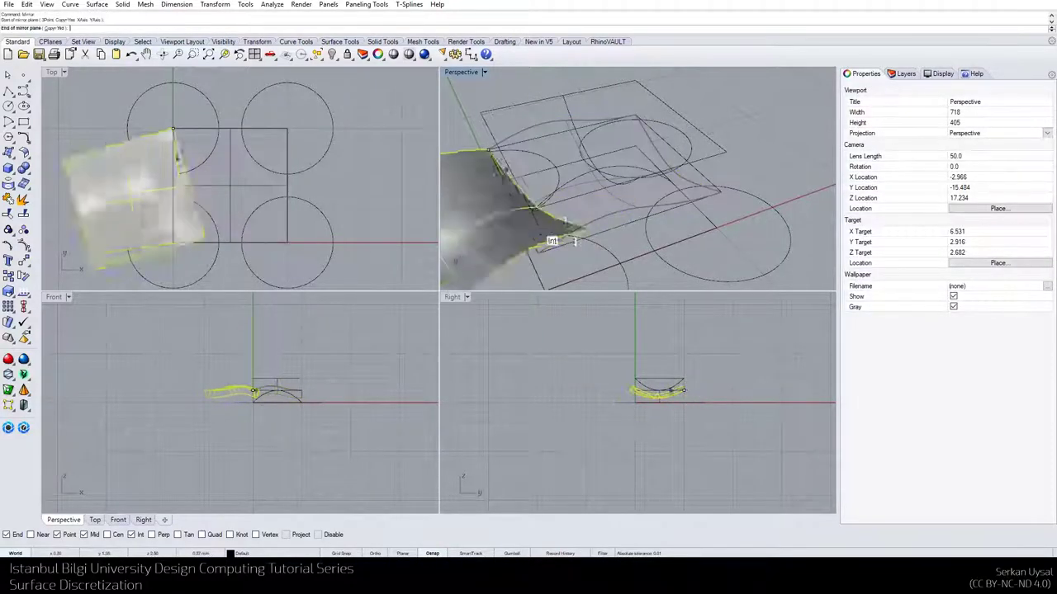
pyautogui.click(538, 253)
pyautogui.scroll(-4, 562, 212)
pyautogui.scroll(4, 562, 212)
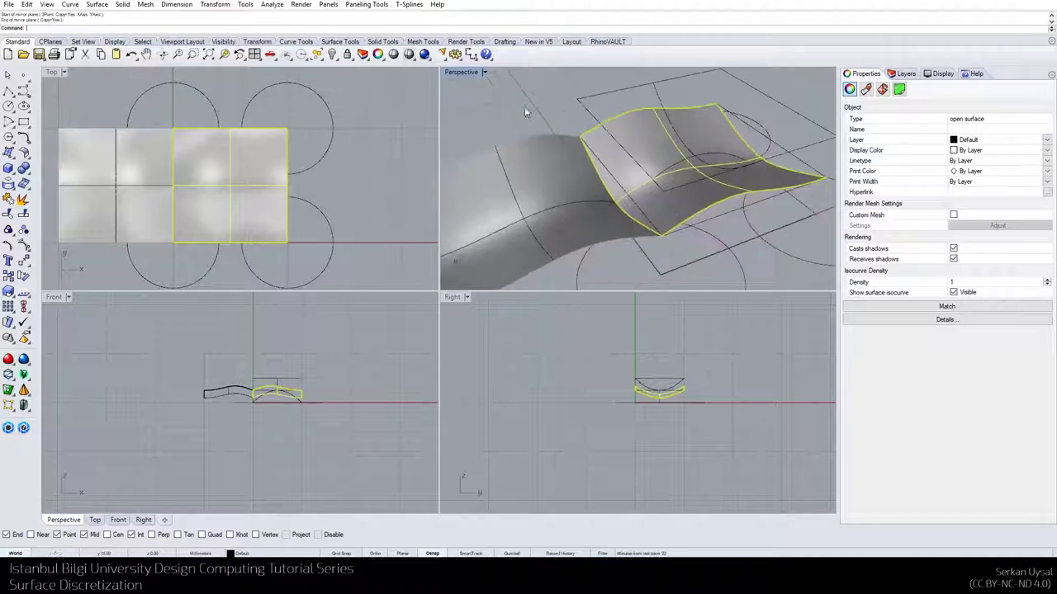
pyautogui.click(529, 113)
pyautogui.press('Escape')
# Match the surface and its new mirrored copy along their shared edge above the Y axis
pyautogui.write('matchsrf')
pyautogui.press('Return')
pyautogui.click(605, 182)
pyautogui.click(621, 208)
pyautogui.click(611, 198)
pyautogui.rightClick(625, 219)
pyautogui.moveTo(624, 218); pyautogui.dragTo(584, 164, button='right')
pyautogui.click(321, 387)
pyautogui.moveTo(559, 224); pyautogui.dragTo(629, 234, button='right')
# Delete a surface of the matched pair, and undo the deletion, the match and the mirror across the Y axis side
pyautogui.press('Delete')
pyautogui.hotkey('ctrl', 'z')
pyautogui.hotkey('ctrl', 'z')
pyautogui.hotkey('ctrl', 'z')
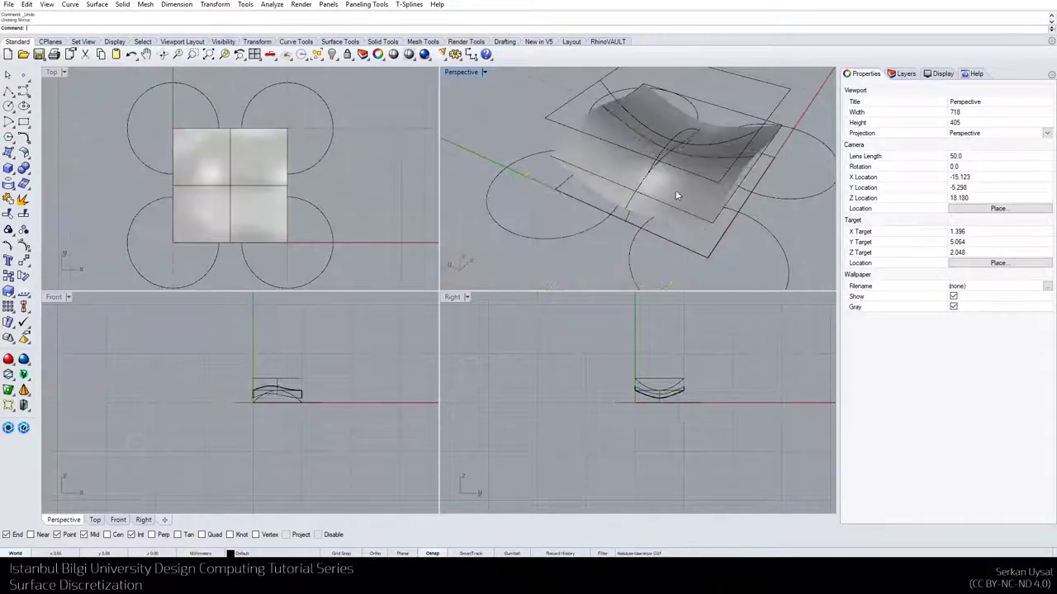
# Undo the first edge match and its mirror, the four corner circles and the surface rebuild
pyautogui.scroll(2, 616, 174)
pyautogui.moveTo(616, 174)
pyautogui.mouseDown(button='right')
pyautogui.moveTo(674, 210)
pyautogui.moveTo(625, 186)
pyautogui.moveTo(611, 165)
pyautogui.mouseUp(button='right')
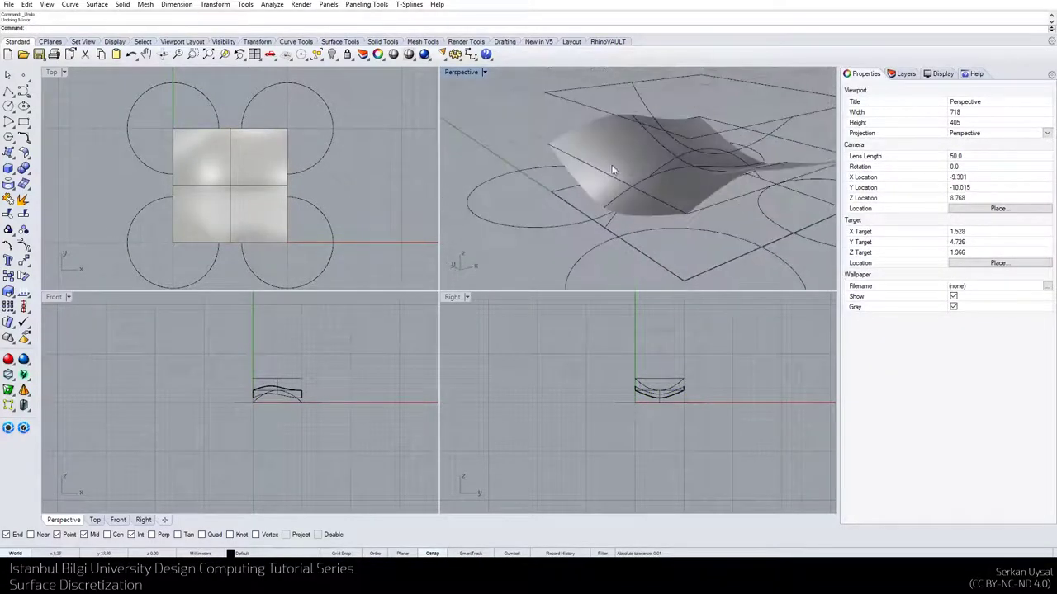
pyautogui.scroll(-5, 604, 265)
pyautogui.moveTo(615, 215); pyautogui.dragTo(650, 216, button='right')
pyautogui.hotkey('ctrl', 'z')
pyautogui.hotkey('ctrl', 'z')
pyautogui.hotkey('ctrl', 'z')
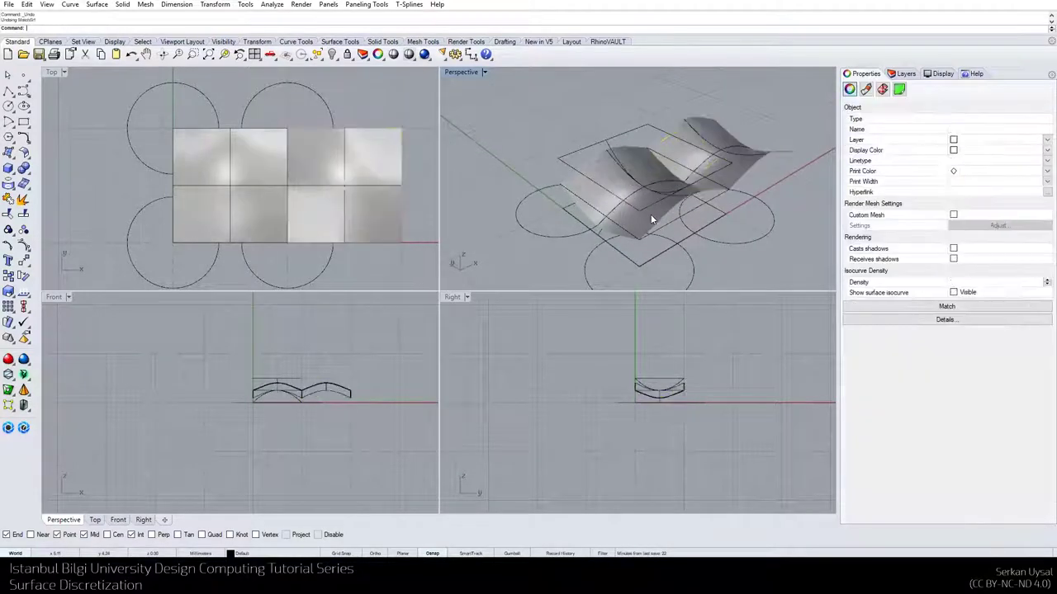
pyautogui.hotkey('ctrl', 'z')
pyautogui.hotkey('ctrl', 'z')
pyautogui.hotkey('ctrl', 'z')
pyautogui.hotkey('ctrl', 'z')
pyautogui.hotkey('ctrl', 'z')
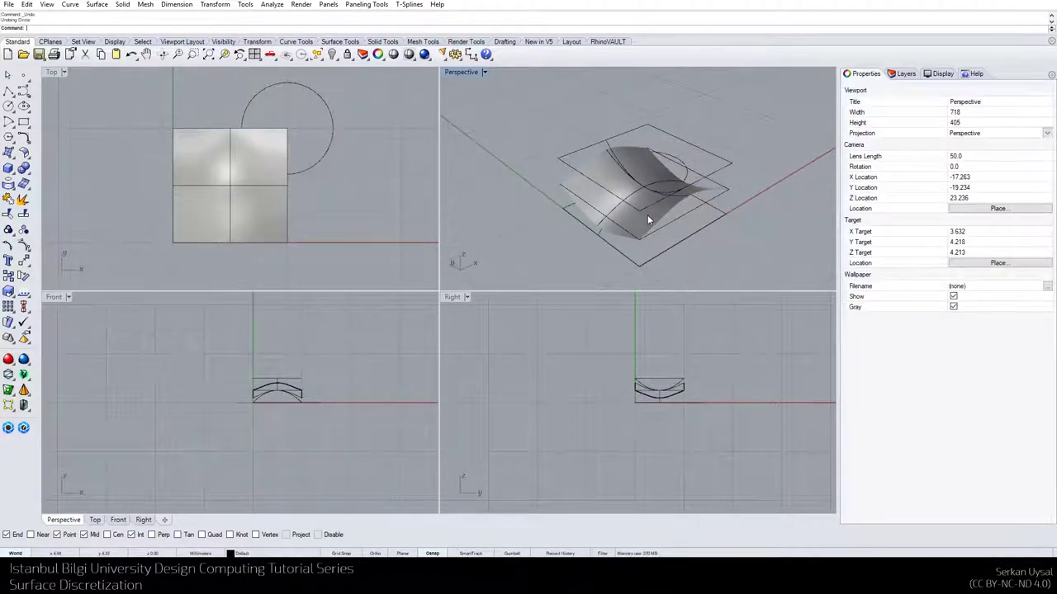
# Mirror the original, non-rebuilt surface across the base square's edge on the X axis
pyautogui.moveTo(631, 216)
pyautogui.mouseDown(button='right')
pyautogui.moveTo(658, 212)
pyautogui.moveTo(646, 211)
pyautogui.moveTo(652, 188)
pyautogui.moveTo(655, 219)
pyautogui.mouseUp(button='right')
pyautogui.write('Mirror')
pyautogui.press('Return')
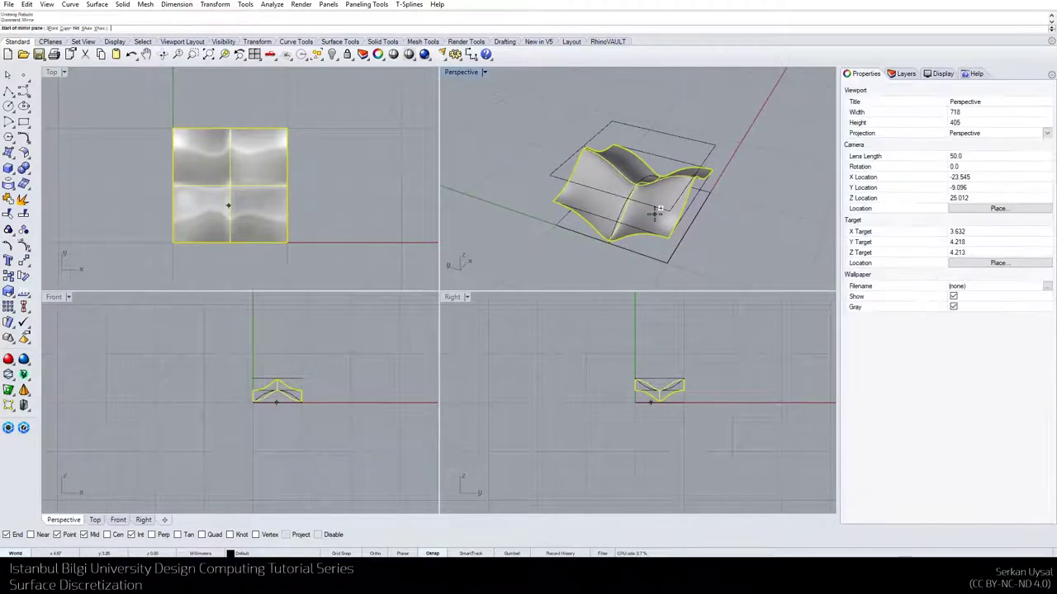
pyautogui.click(709, 193)
pyautogui.press('Escape')
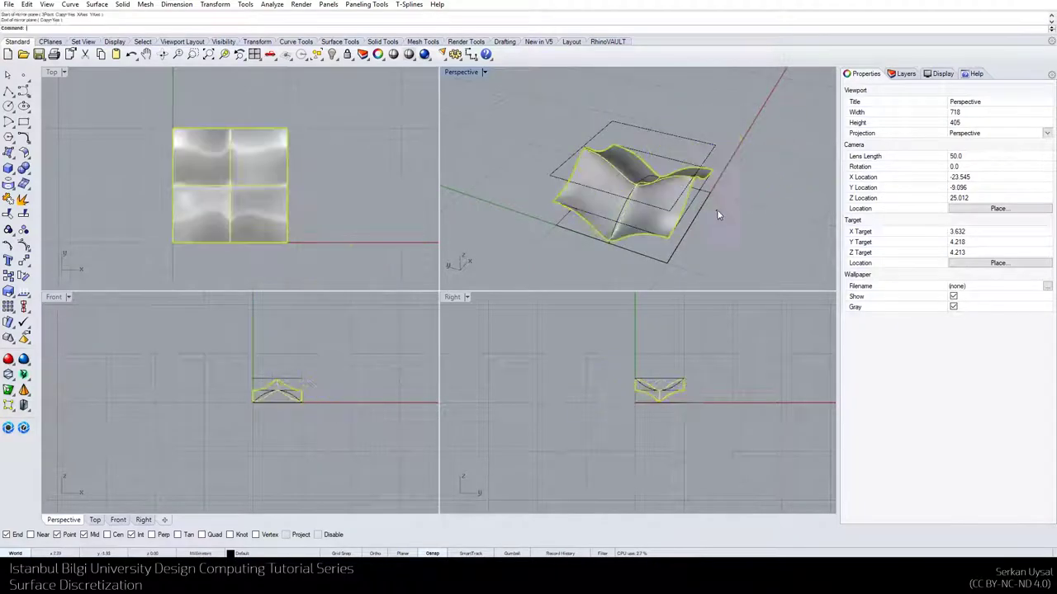
pyautogui.rightClick(710, 195)
pyautogui.click(710, 193)
pyautogui.click(667, 263)
pyautogui.click(722, 168)
# Compare the original surface with and without its mirrored copy by undoing, redoing and again undoing the mirror
pyautogui.moveTo(722, 166); pyautogui.dragTo(700, 183, button='right')
pyautogui.hotkey('ctrl', 'z')
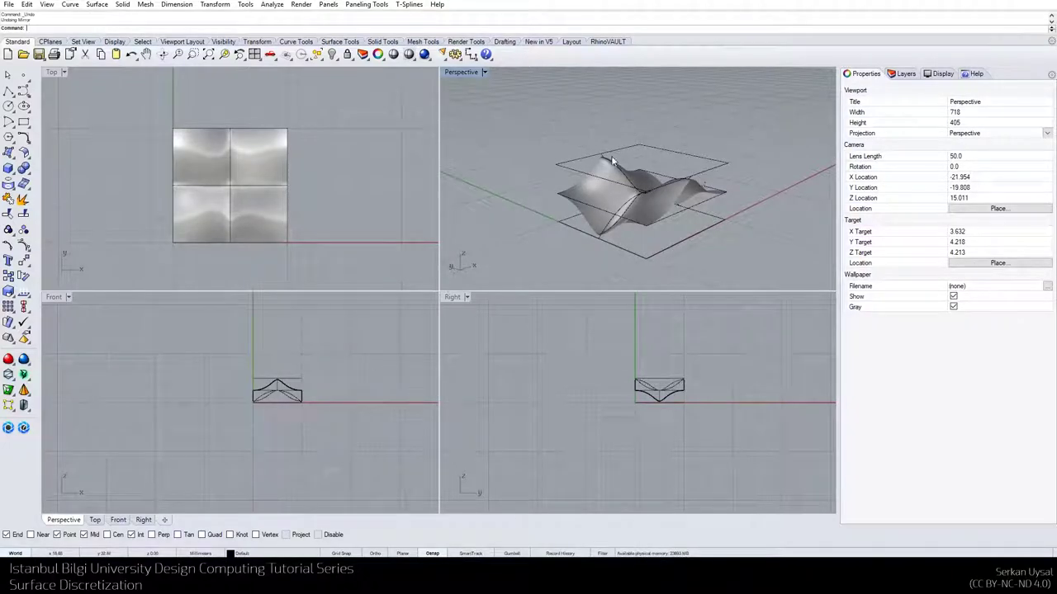
pyautogui.moveTo(623, 163)
pyautogui.mouseDown(button='right')
pyautogui.moveTo(684, 170)
pyautogui.moveTo(624, 162)
pyautogui.mouseUp(button='right')
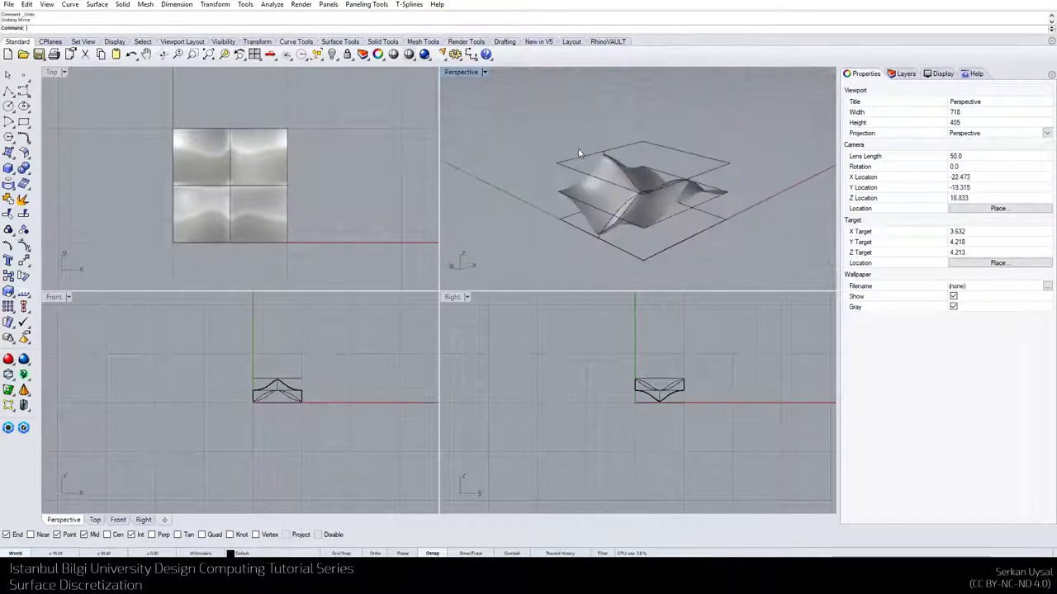
pyautogui.click(27, 4)
pyautogui.click(37, 23)
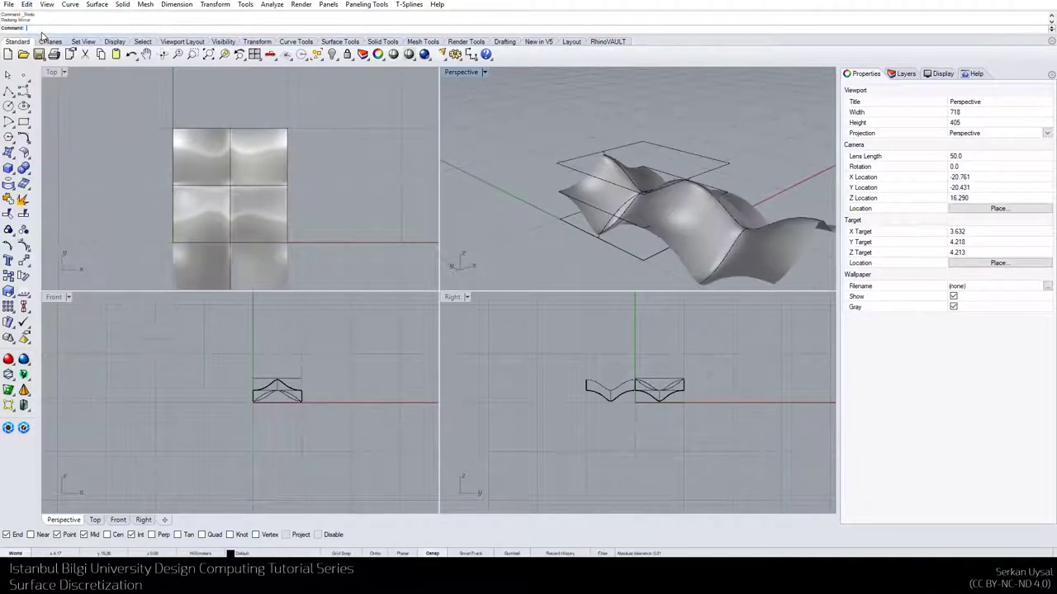
pyautogui.click(27, 5)
pyautogui.click(37, 15)
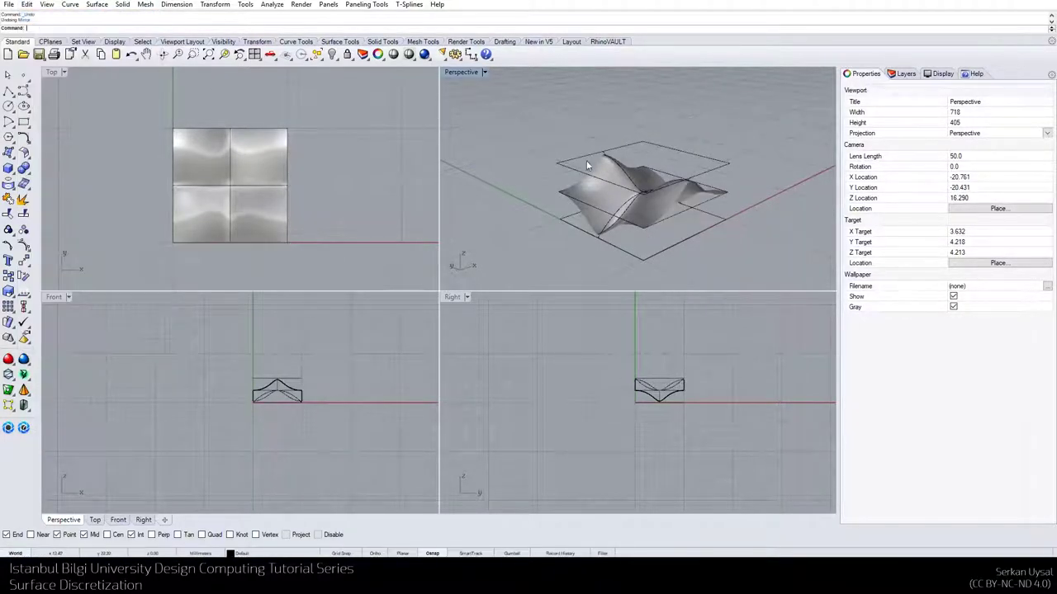
# Rebuild the surface with 4 points and degree 3 in both U and V, without deleting the input surface
pyautogui.moveTo(583, 160); pyautogui.dragTo(618, 198, button='right')
pyautogui.click(604, 190)
pyautogui.write('build')
pyautogui.press('Return')
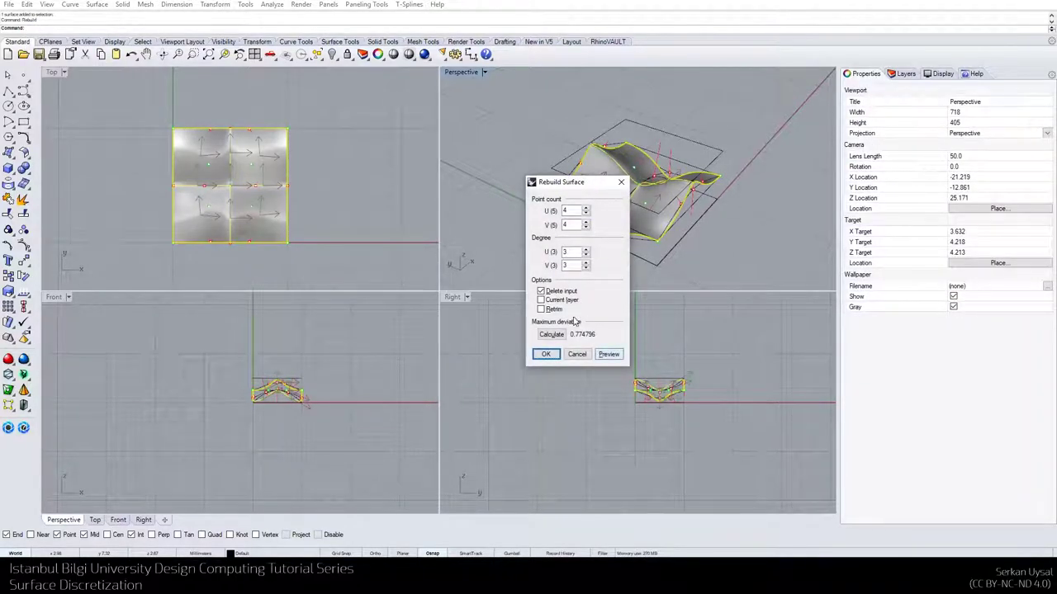
pyautogui.moveTo(565, 186); pyautogui.dragTo(450, 178)
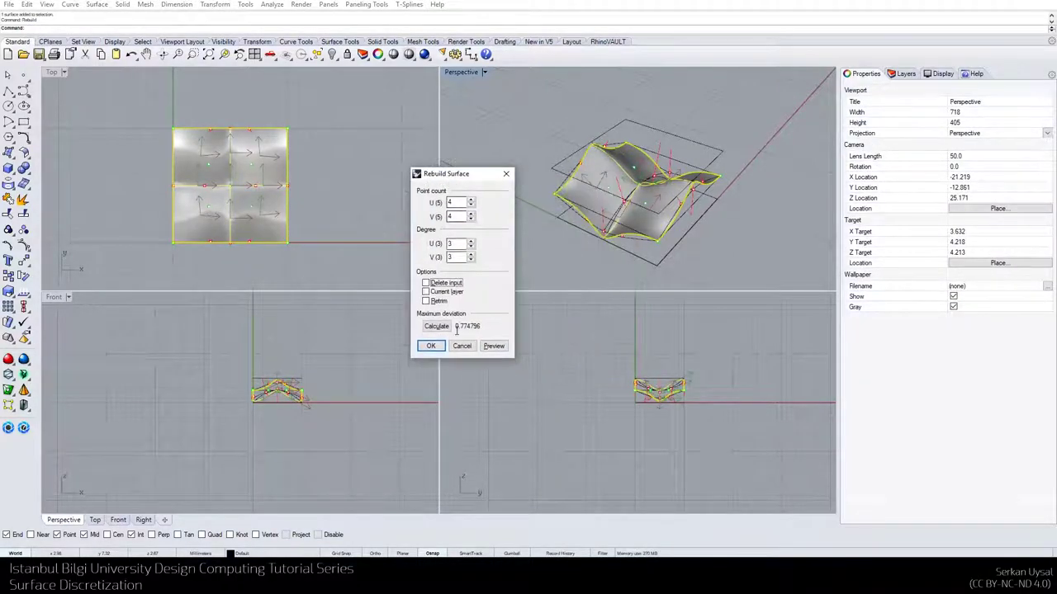
pyautogui.click(431, 346)
# Hide the rebuilt surface and select the original surface
pyautogui.moveTo(589, 153); pyautogui.dragTo(727, 195, button='right')
pyautogui.click(575, 204)
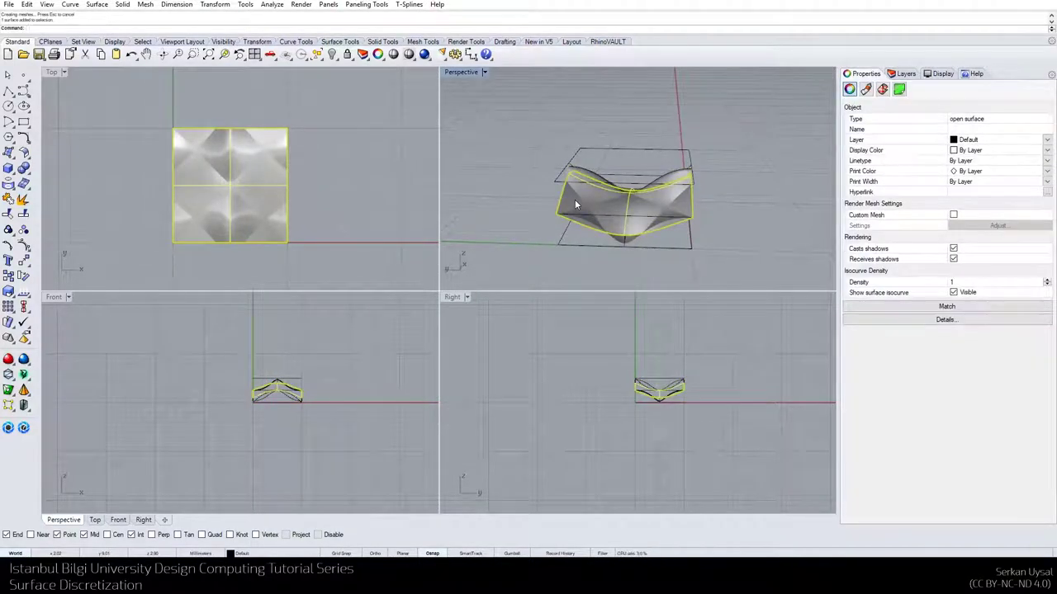
pyautogui.hotkey('ctrl', 'h')
pyautogui.moveTo(674, 209); pyautogui.dragTo(619, 217, button='right')
pyautogui.click(658, 216)
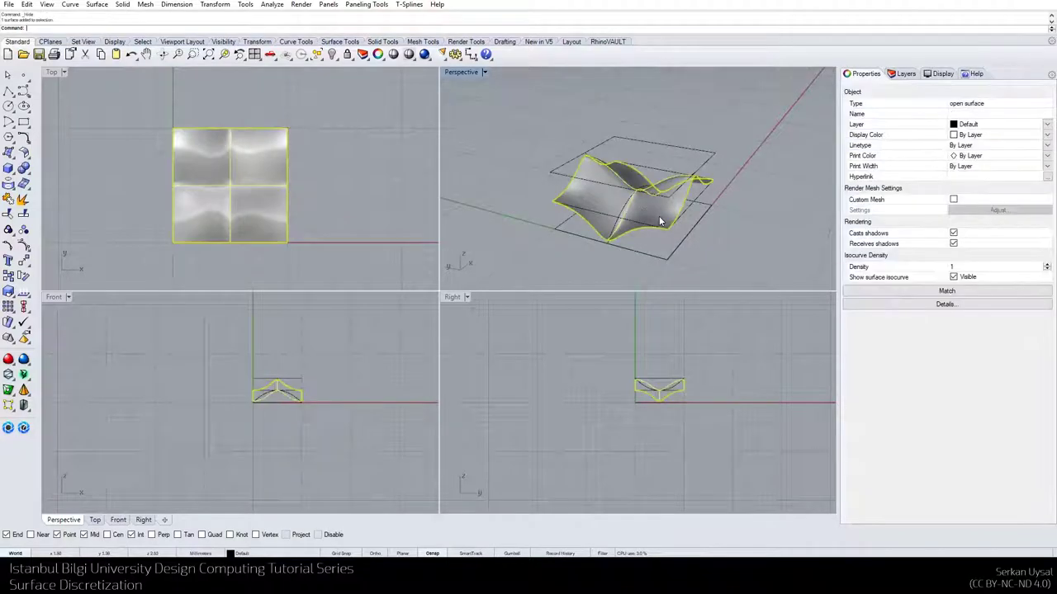
# Try a radius 4 circle centred on the square's corner in the Top viewport, and undo it
pyautogui.click(428, 200)
pyautogui.click(8, 105)
pyautogui.click(287, 127)
pyautogui.click(248, 118)
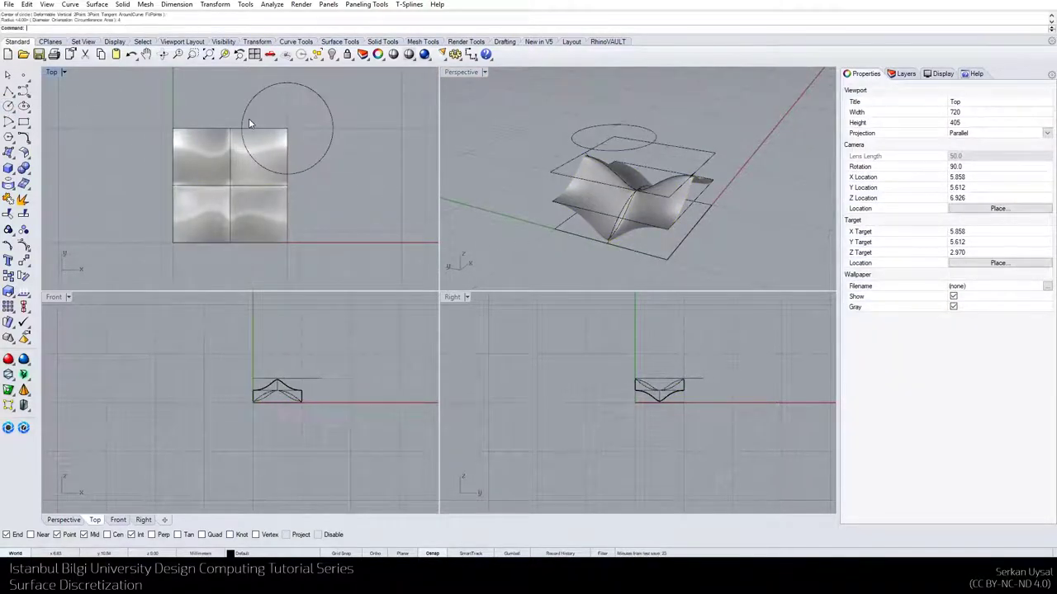
pyautogui.hotkey('ctrl', 'z')
# Draw circles of radius 4 centred on the base square's two corners away from the X axis
pyautogui.moveTo(653, 165); pyautogui.dragTo(701, 224, button='right')
pyautogui.rightClick(701, 224)
pyautogui.click(742, 231)
pyautogui.click(785, 244)
pyautogui.moveTo(785, 244); pyautogui.dragTo(556, 233, button='right')
pyautogui.press('Return')
pyautogui.click(555, 233)
pyautogui.write('4')
pyautogui.press('Return')
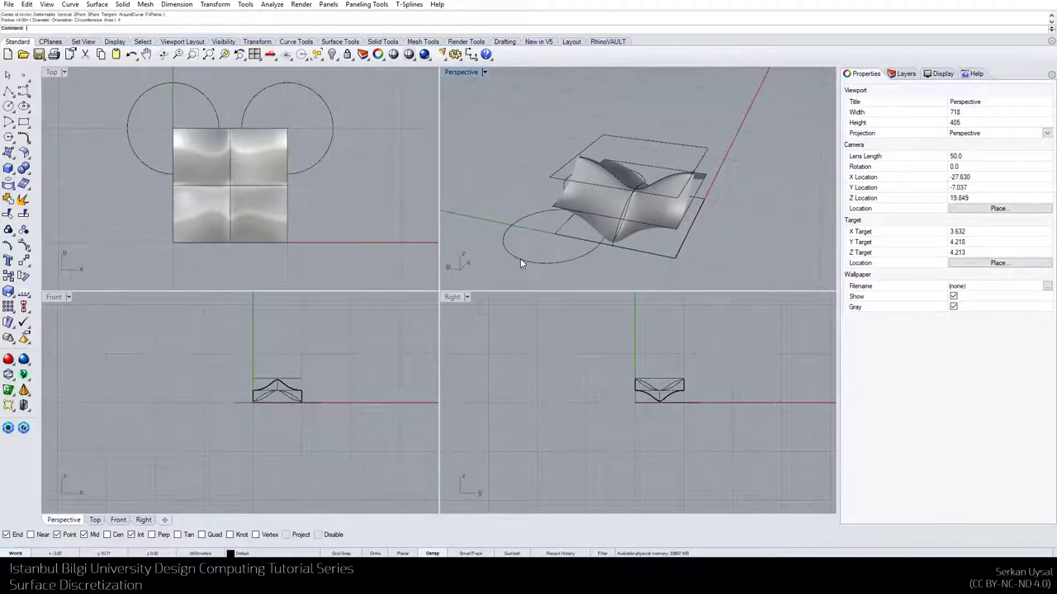
# Draw circles of radius 4 centred on the base square's two corners on the X axis
pyautogui.press('Return')
pyautogui.click(676, 257)
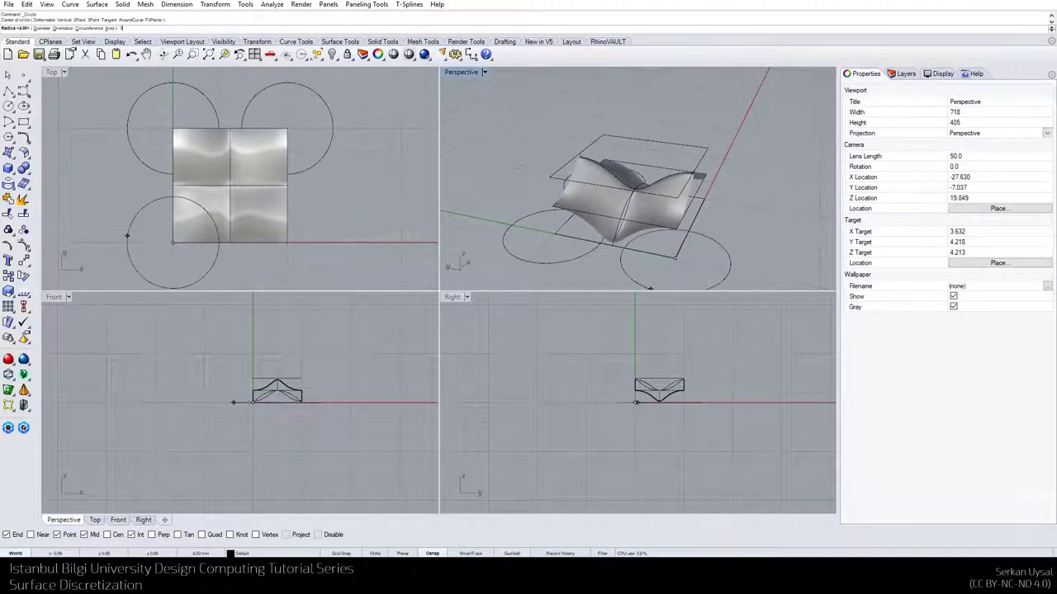
pyautogui.write('4')
pyautogui.press('Return')
pyautogui.moveTo(744, 198); pyautogui.dragTo(622, 189, button='right')
pyautogui.moveTo(669, 253); pyautogui.dragTo(679, 251, button='right')
pyautogui.press('Return')
pyautogui.click(725, 250)
pyautogui.write('4')
pyautogui.press('Return')
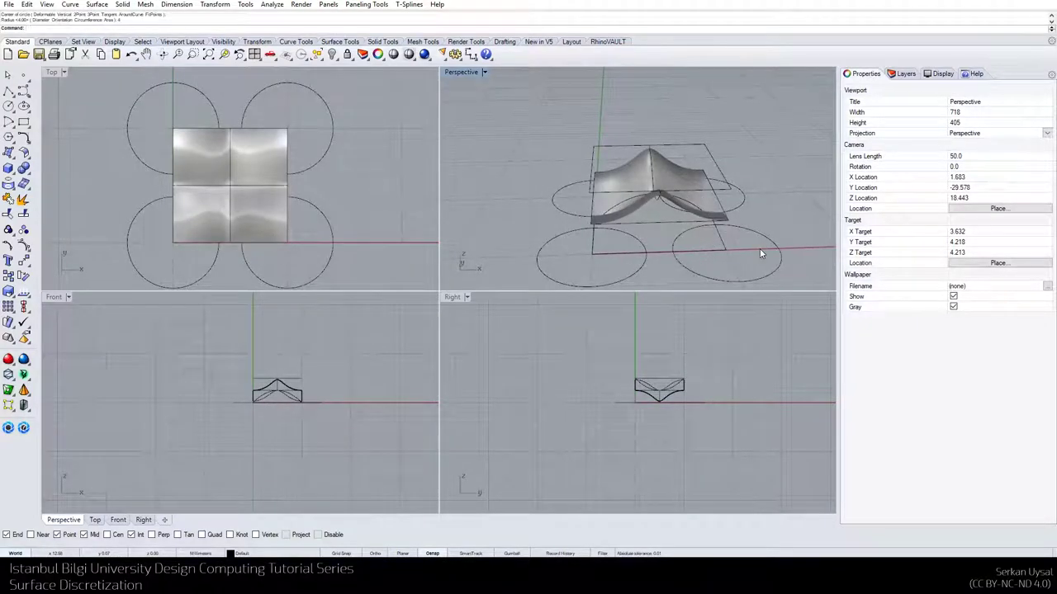
# Trim the original surface's four corners in the Top viewport using the four circles as cutting objects
pyautogui.write('Trim')
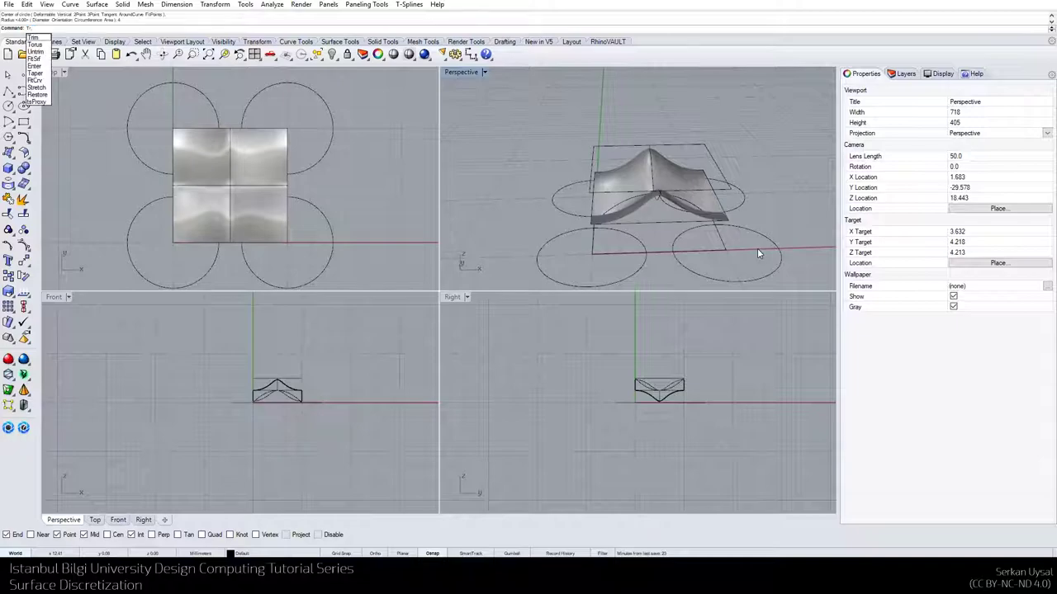
pyautogui.press('Return')
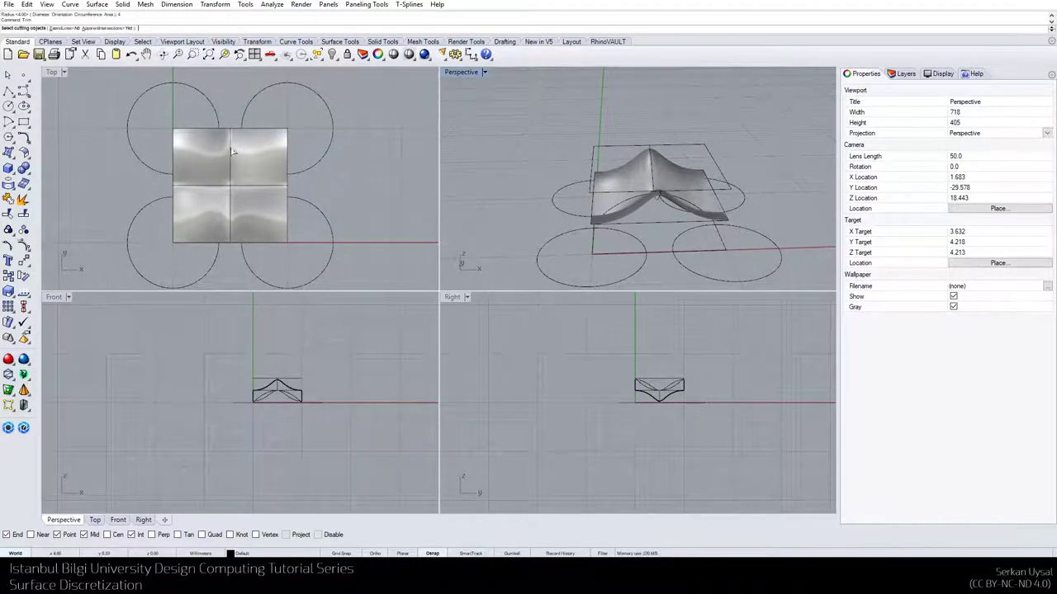
pyautogui.click(319, 161)
pyautogui.click(304, 201)
pyautogui.moveTo(161, 222); pyautogui.dragTo(109, 112)
pyautogui.press('Return')
pyautogui.click(181, 151)
pyautogui.click(255, 150)
pyautogui.click(271, 225)
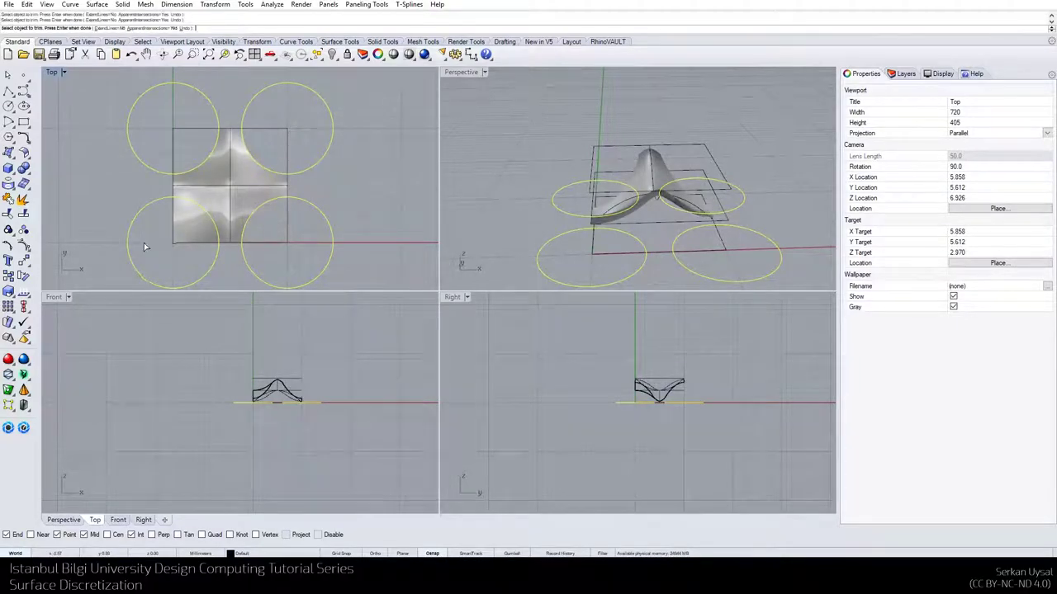
pyautogui.click(192, 220)
pyautogui.press('Return')
# Inspect the trimmed surface's shape and edges from several angles in the Perspective viewport
pyautogui.moveTo(627, 198); pyautogui.dragTo(744, 196, button='right')
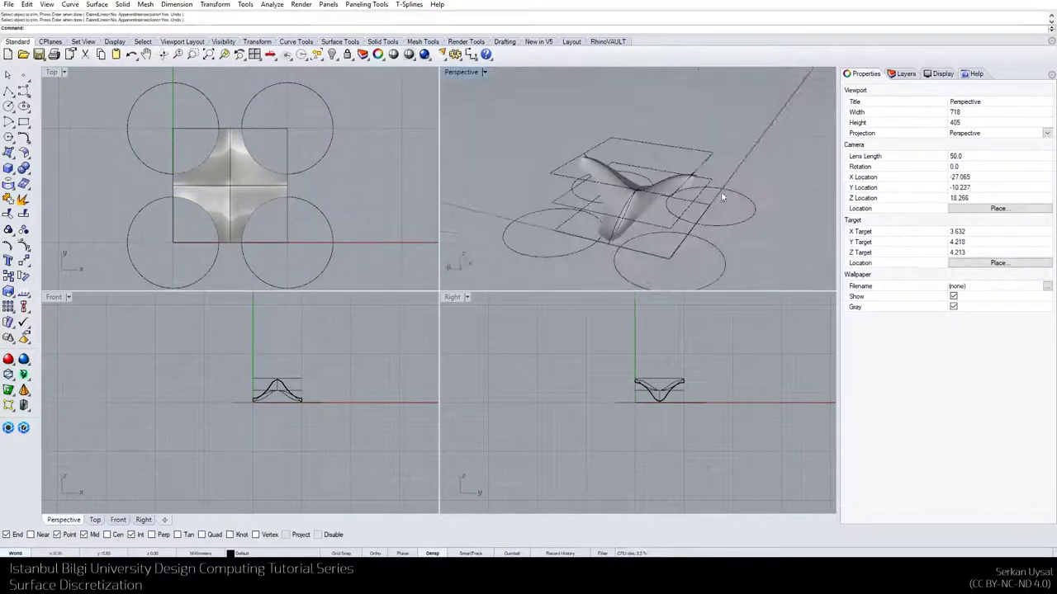
pyautogui.click(608, 182)
pyautogui.press('Escape')
pyautogui.moveTo(579, 170); pyautogui.dragTo(637, 170, button='right')
pyautogui.click(609, 196)
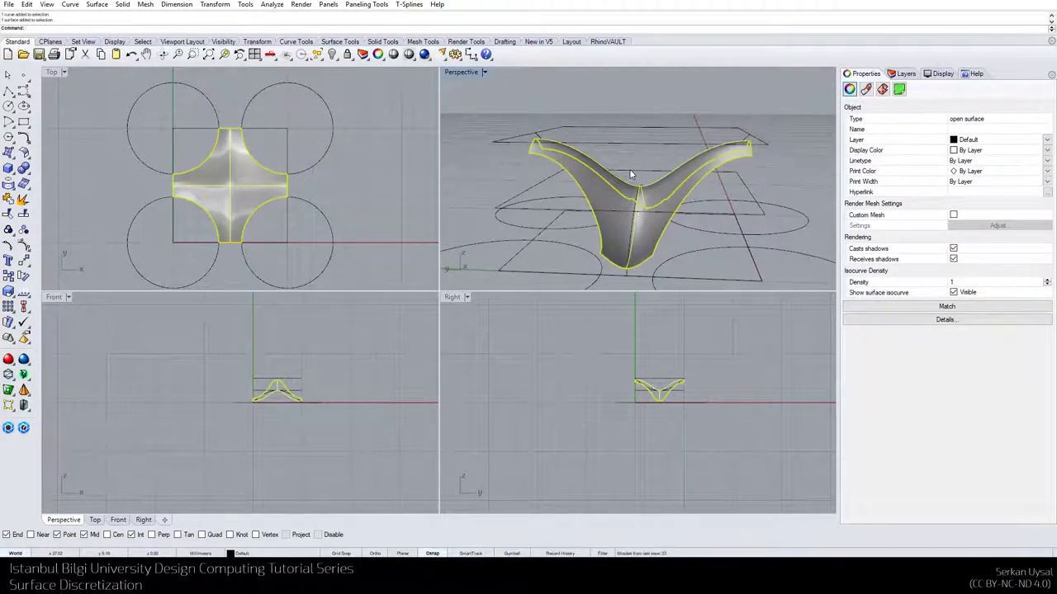
pyautogui.moveTo(564, 200); pyautogui.dragTo(502, 202, button='right')
pyautogui.scroll(-5, 551, 174)
pyautogui.scroll(3, 552, 177)
pyautogui.moveTo(551, 178); pyautogui.dragTo(588, 178, button='right')
pyautogui.moveTo(599, 190); pyautogui.dragTo(621, 205, button='right')
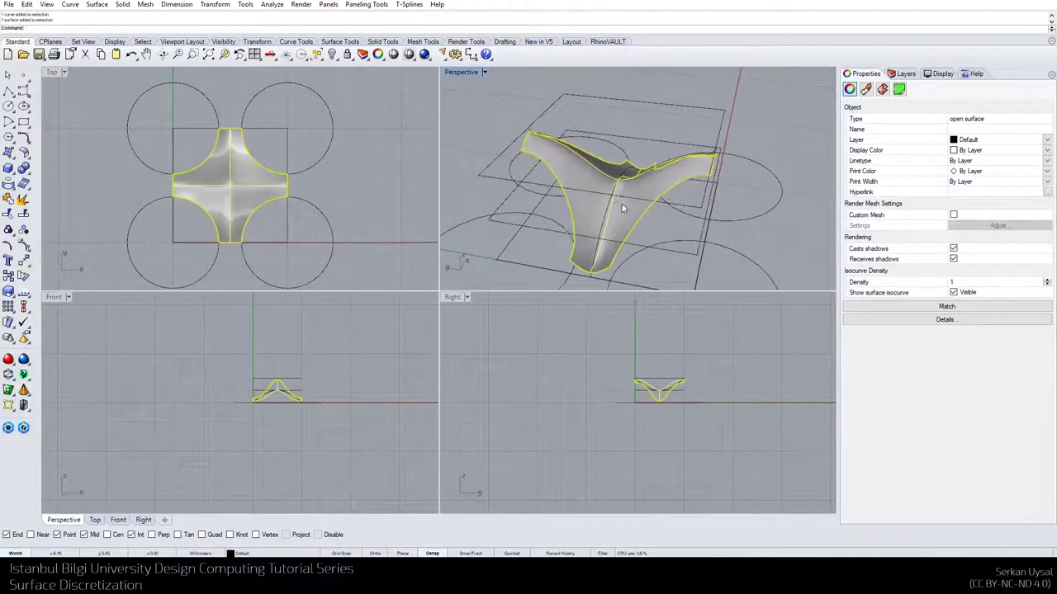
# Try rebuilding the trimmed surface with 4 points in U and V at degree 3, and undo the rebuild
pyautogui.press('Return')
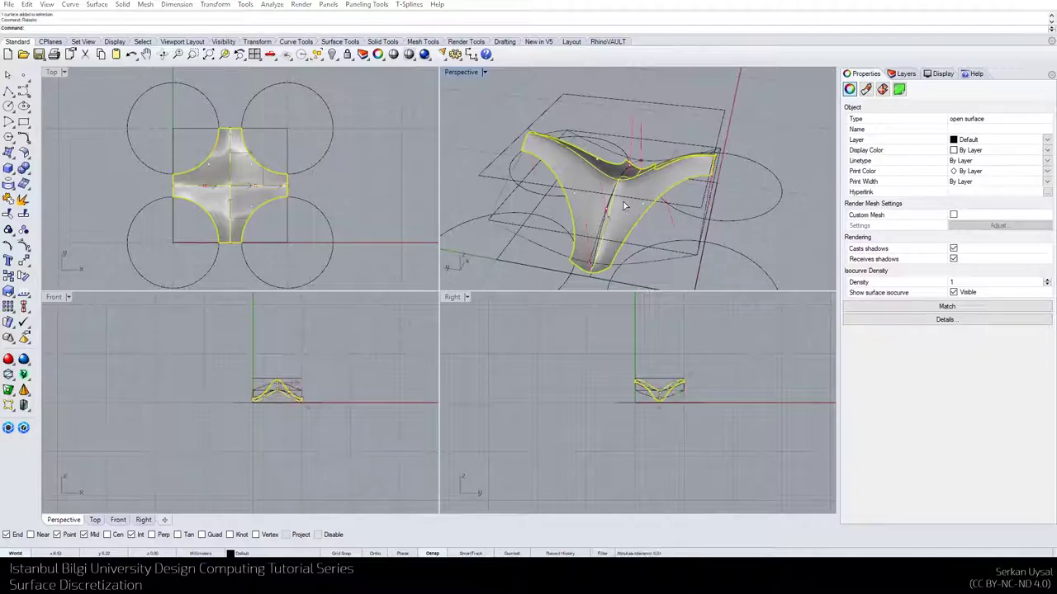
pyautogui.click(433, 348)
pyautogui.moveTo(569, 190)
pyautogui.mouseDown(button='right')
pyautogui.moveTo(559, 125)
pyautogui.moveTo(581, 185)
pyautogui.mouseUp(button='right')
pyautogui.hotkey('ctrl', 'z')
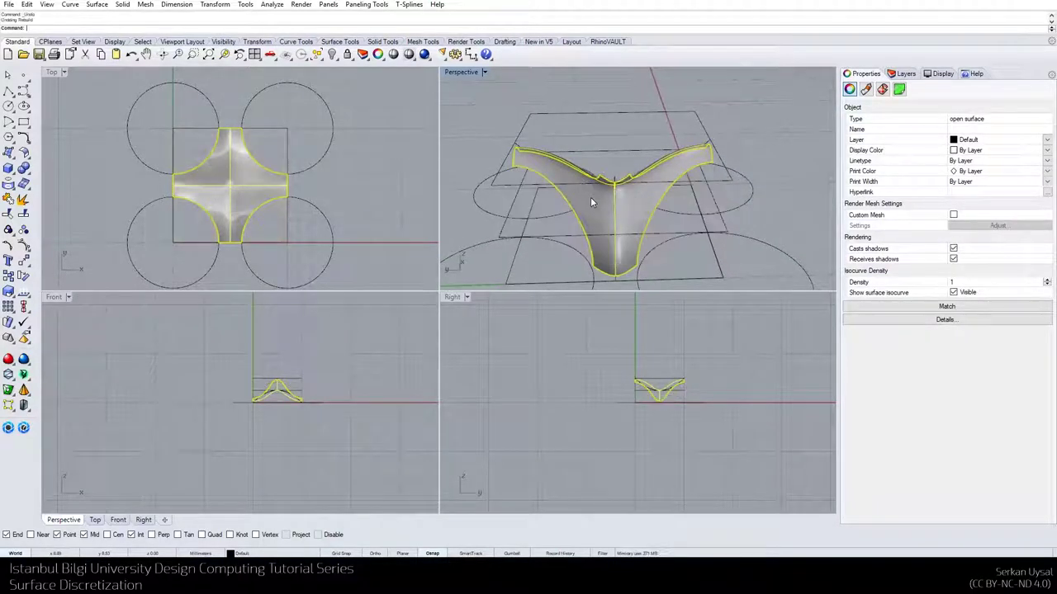
pyautogui.rightClick(573, 199)
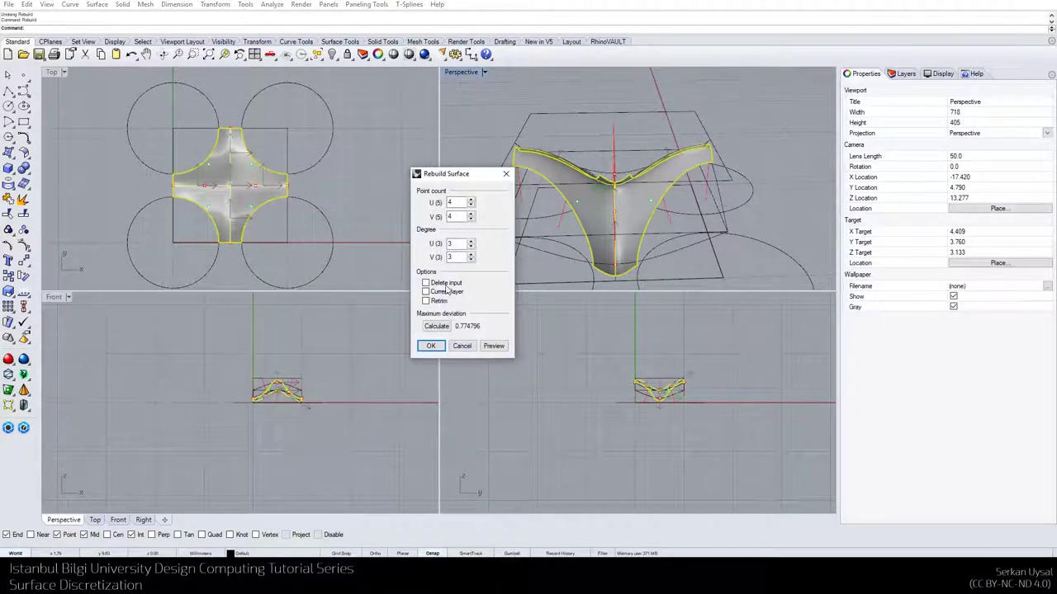
pyautogui.click(429, 347)
pyautogui.moveTo(615, 207)
pyautogui.mouseDown(button='right')
pyautogui.moveTo(620, 164)
pyautogui.moveTo(611, 189)
pyautogui.mouseUp(button='right')
pyautogui.hotkey('ctrl', 'z')
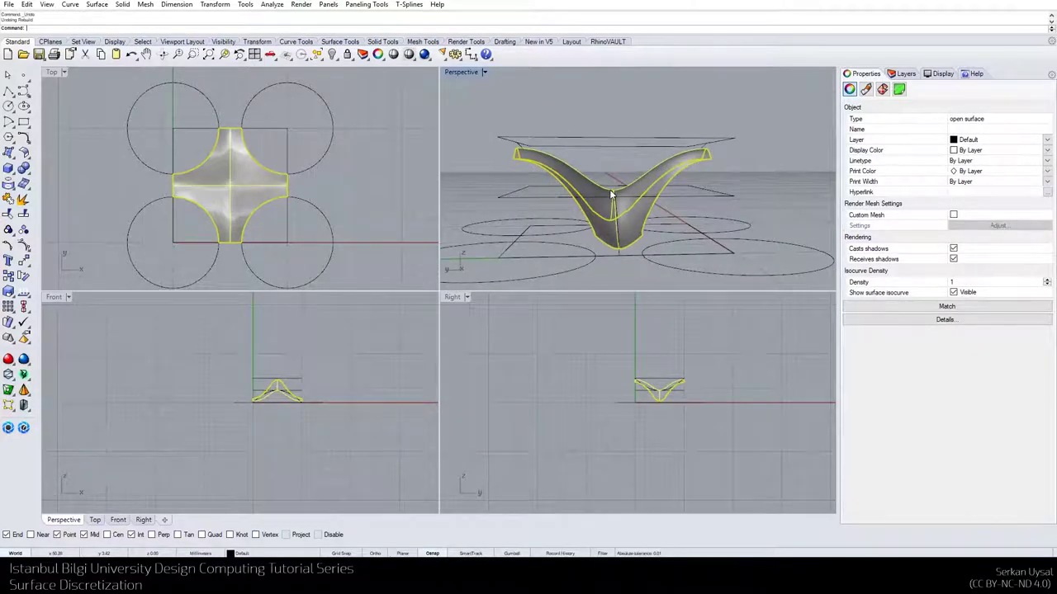
# Set up a degree 3 rebuild of the trimmed surface with Retrim enabled, comparing point counts of 5 and 6 in U and V
pyautogui.rightClick(530, 171)
pyautogui.moveTo(459, 175); pyautogui.dragTo(398, 168)
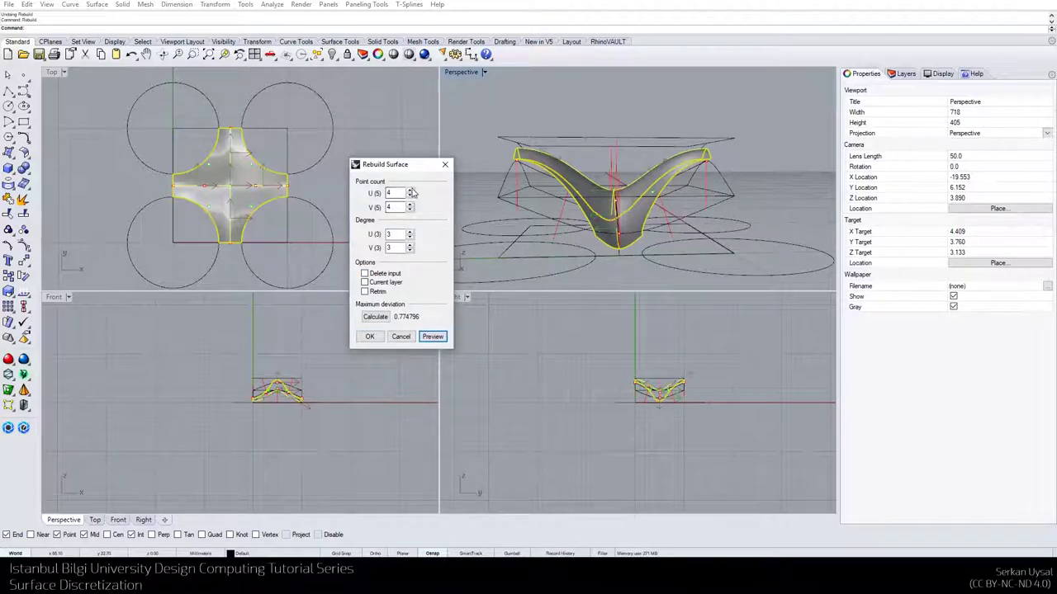
pyautogui.click(410, 190)
pyautogui.moveTo(547, 211); pyautogui.dragTo(520, 216, button='right')
pyautogui.click(380, 302)
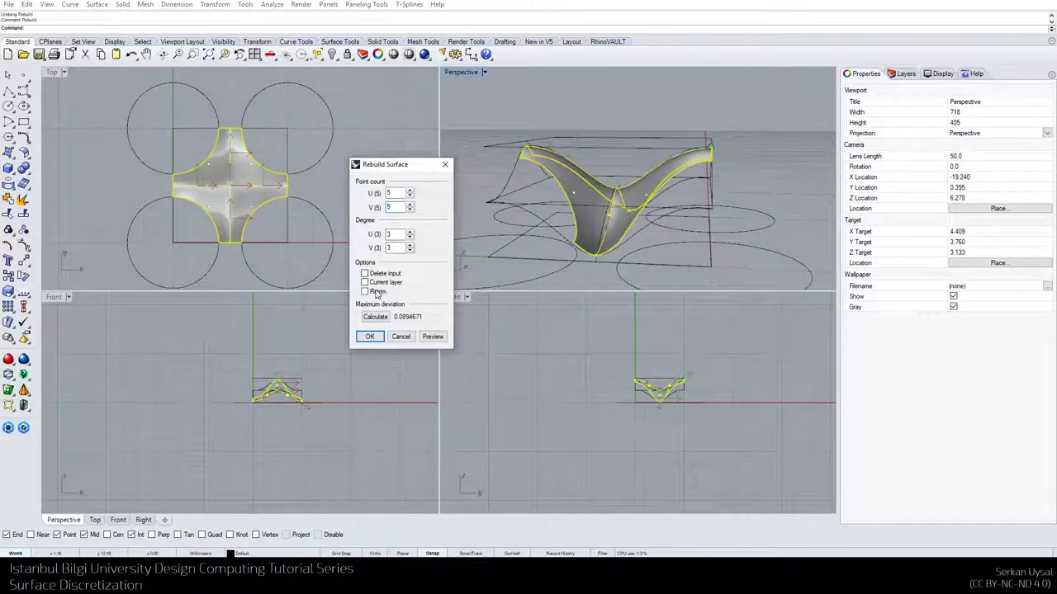
pyautogui.moveTo(532, 235); pyautogui.dragTo(495, 229, button='right')
pyautogui.click(410, 194)
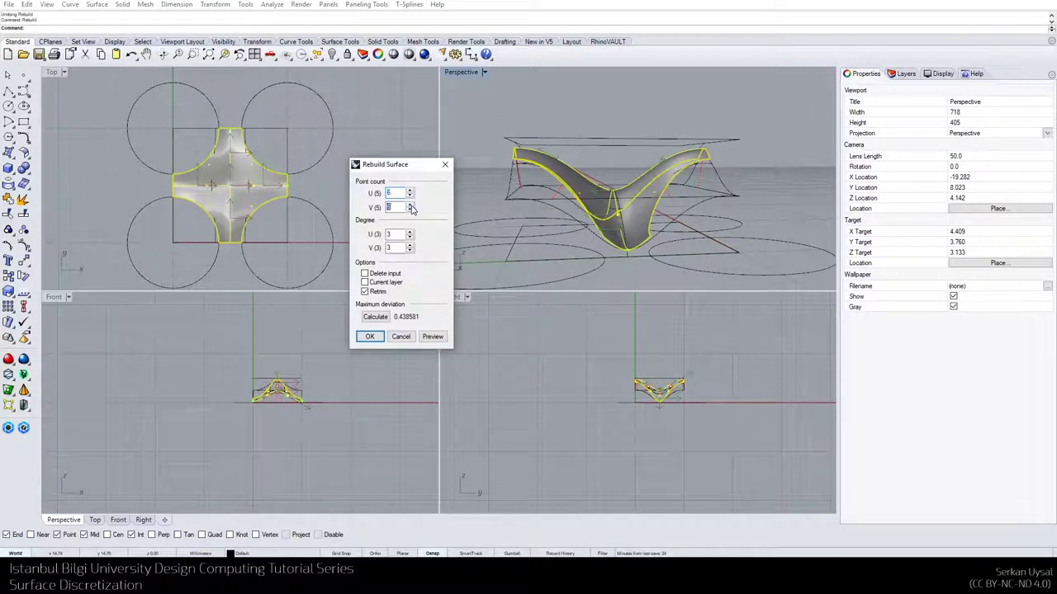
pyautogui.moveTo(511, 217); pyautogui.dragTo(466, 218, button='right')
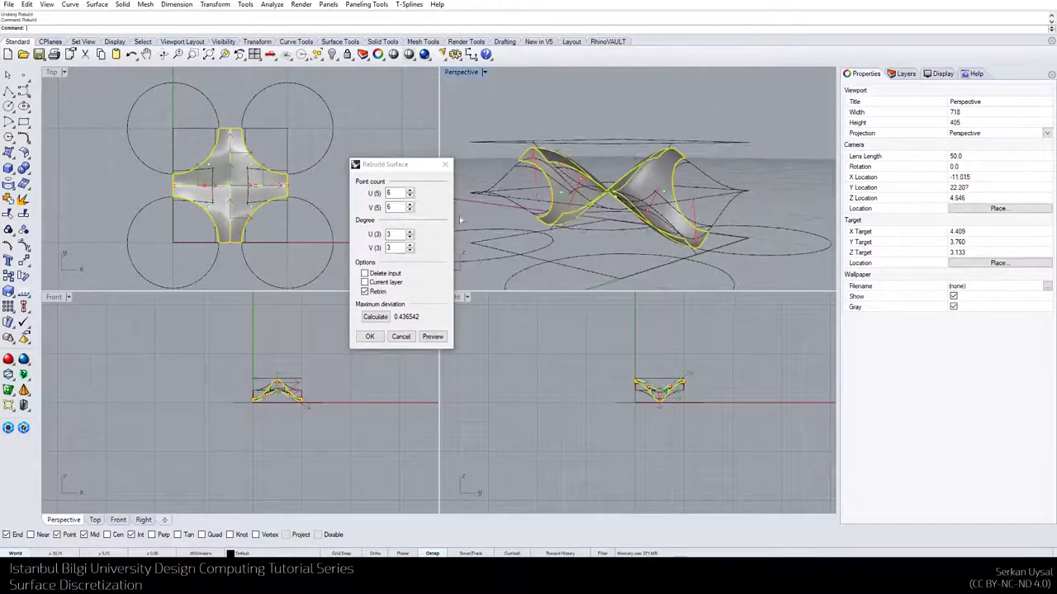
# Try a rebuild point count of 7 in U and V, and return both to 6
pyautogui.click(410, 193)
pyautogui.click(410, 209)
pyautogui.moveTo(590, 210); pyautogui.dragTo(553, 251, button='right')
pyautogui.click(411, 191)
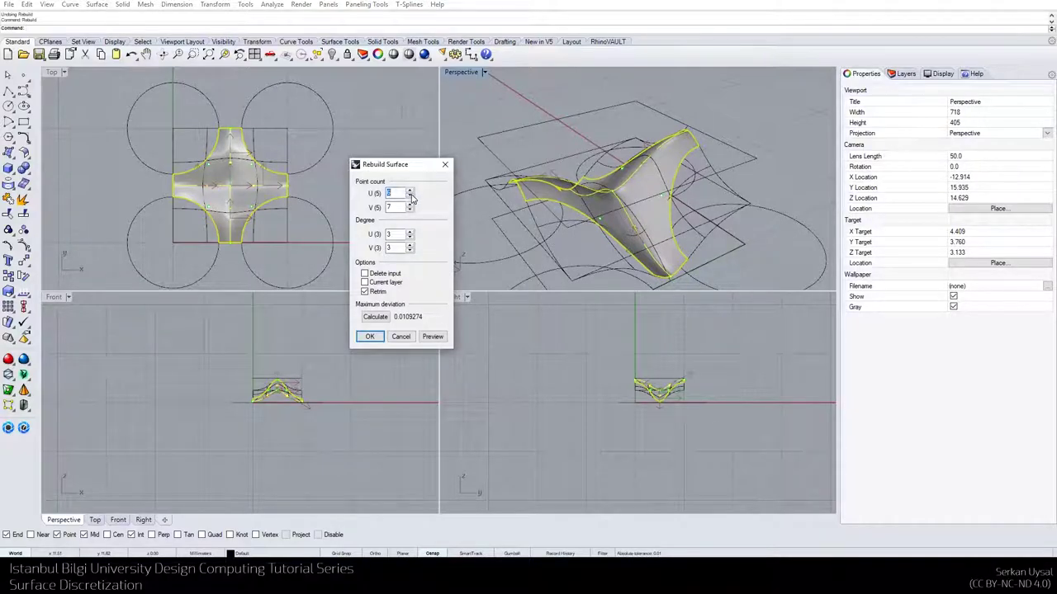
pyautogui.click(410, 211)
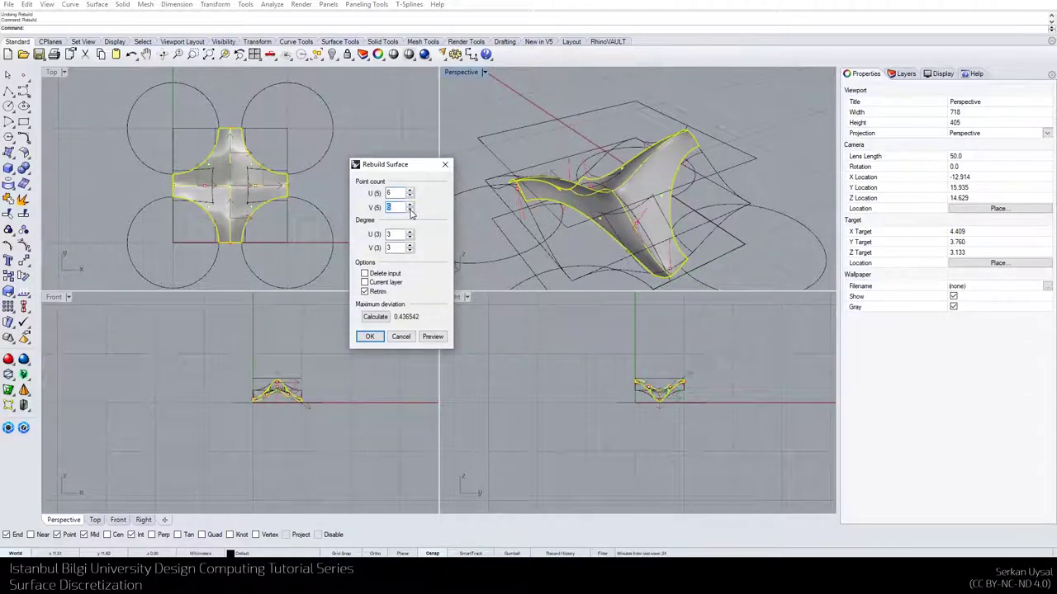
# Apply the 6 by 6 point rebuild with Retrim disabled, and delete the original trimmed surface
pyautogui.moveTo(561, 206); pyautogui.dragTo(503, 184, button='right')
pyautogui.click(386, 293)
pyautogui.moveTo(566, 225); pyautogui.dragTo(549, 274, button='right')
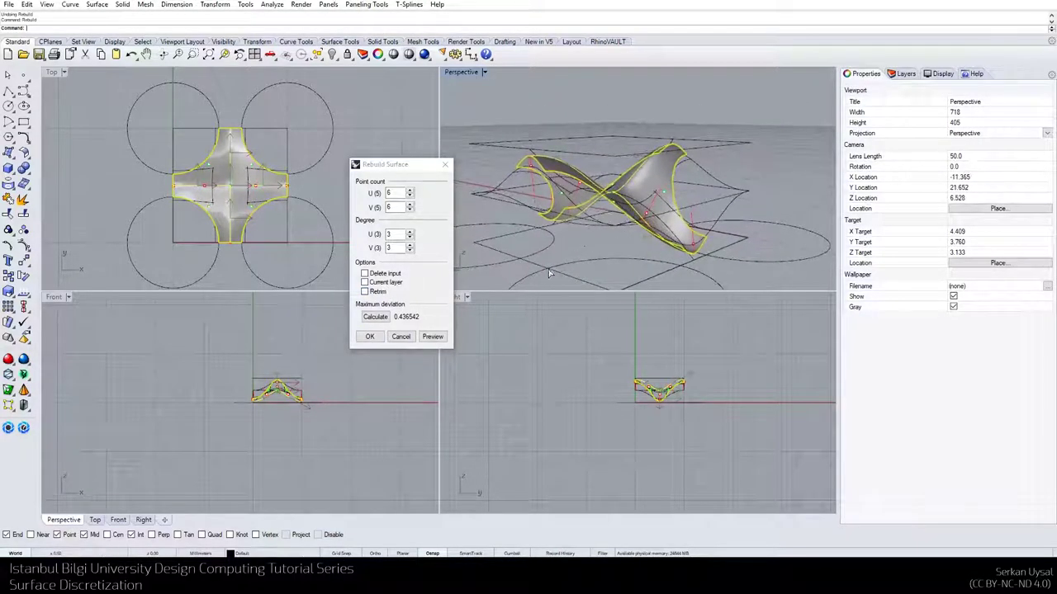
pyautogui.click(370, 338)
pyautogui.moveTo(600, 199); pyautogui.dragTo(577, 223, button='right')
pyautogui.press('Delete')
# Mirror a copy of the rebuilt surface across the square's edge opposite the Y axis
pyautogui.click(545, 226)
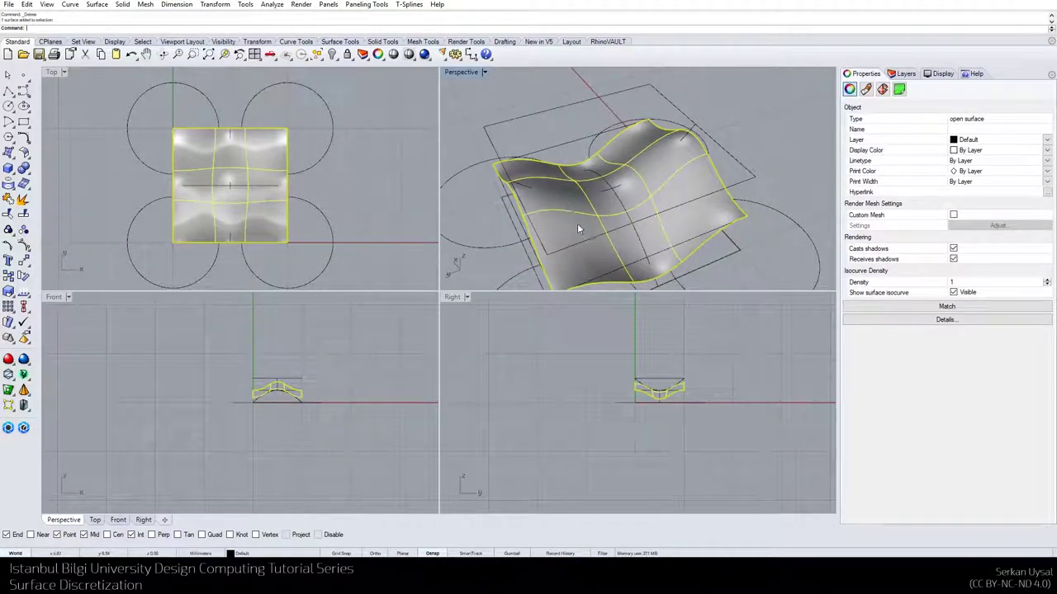
pyautogui.press('Return')
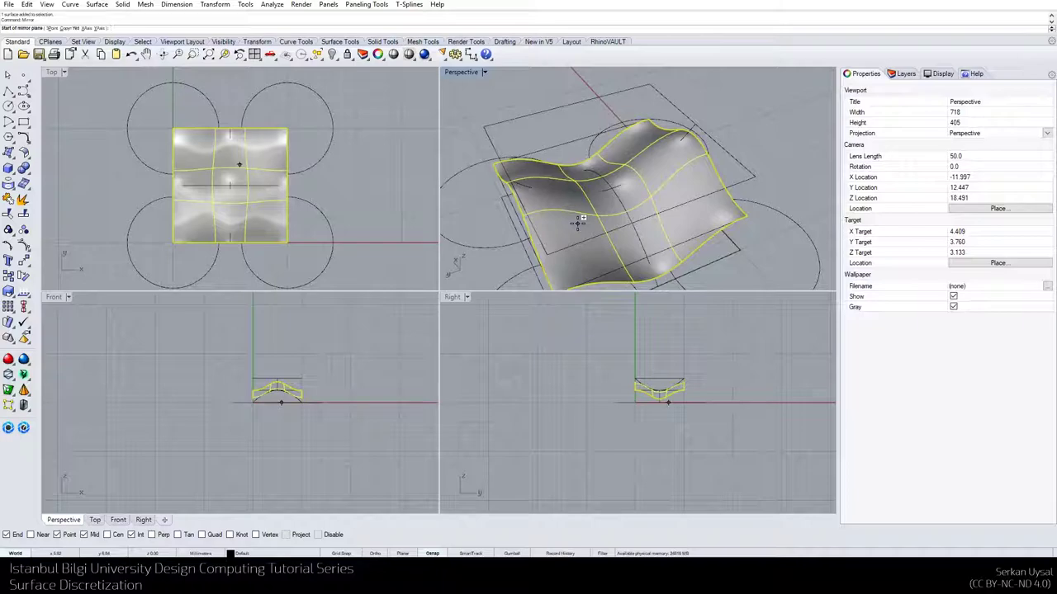
pyautogui.click(287, 129)
pyautogui.click(288, 246)
pyautogui.moveTo(489, 230); pyautogui.dragTo(674, 111, button='right')
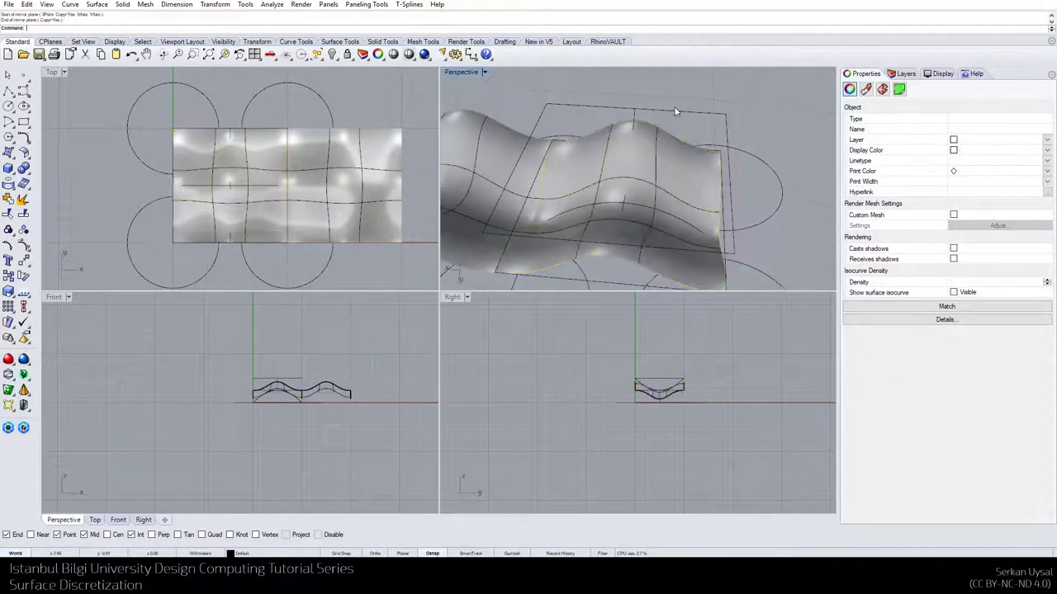
pyautogui.press('Escape')
# Match the shared edge of the surface and its mirrored copy with MatchSrf, using Tangency continuity and averaged surfaces
pyautogui.scroll(4, 523, 212)
pyautogui.keyDown('shift'); pyautogui.moveTo(523, 212); pyautogui.dragTo(751, 149, button='right'); pyautogui.keyUp('shift')
pyautogui.moveTo(609, 221); pyautogui.dragTo(596, 207, button='right')
pyautogui.write('Match')
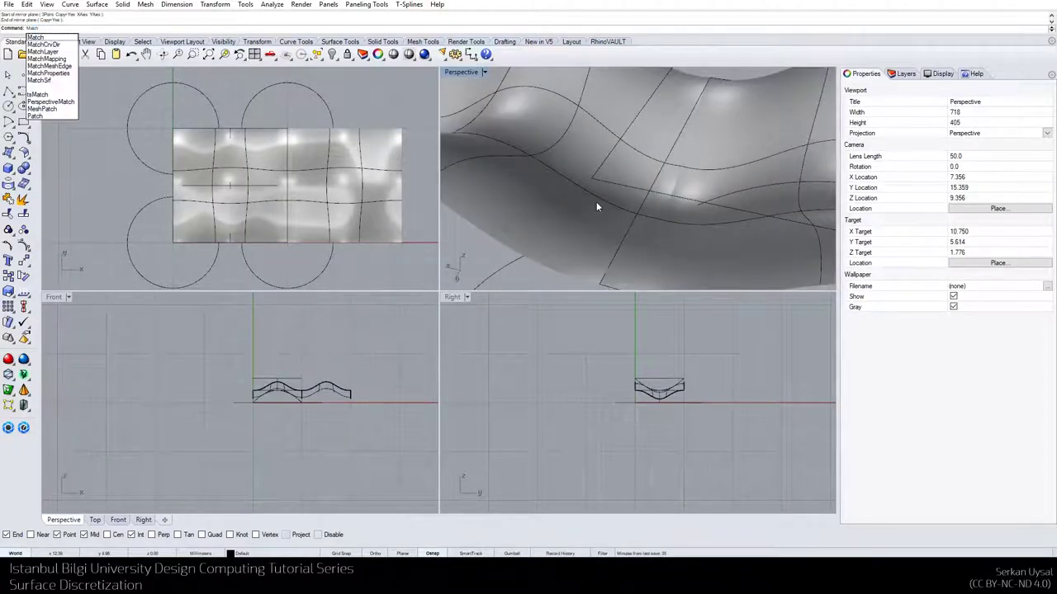
pyautogui.press('Down')
pyautogui.press('Down')
pyautogui.press('Down')
pyautogui.press('Down')
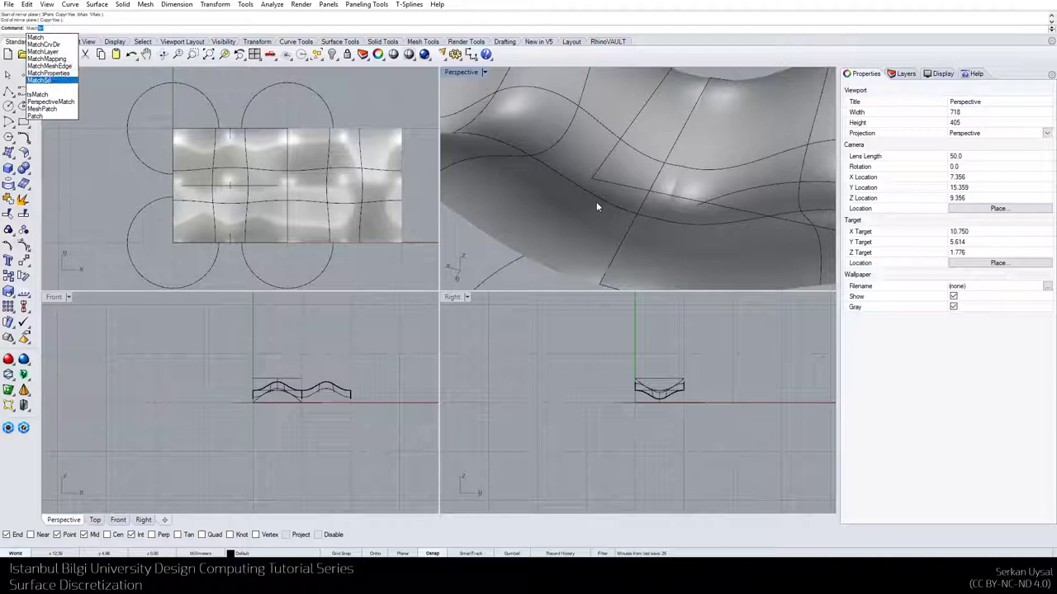
pyautogui.press('Return')
pyautogui.moveTo(646, 205); pyautogui.dragTo(671, 207, button='right')
pyautogui.click(669, 202)
pyautogui.click(706, 227)
pyautogui.click(673, 208)
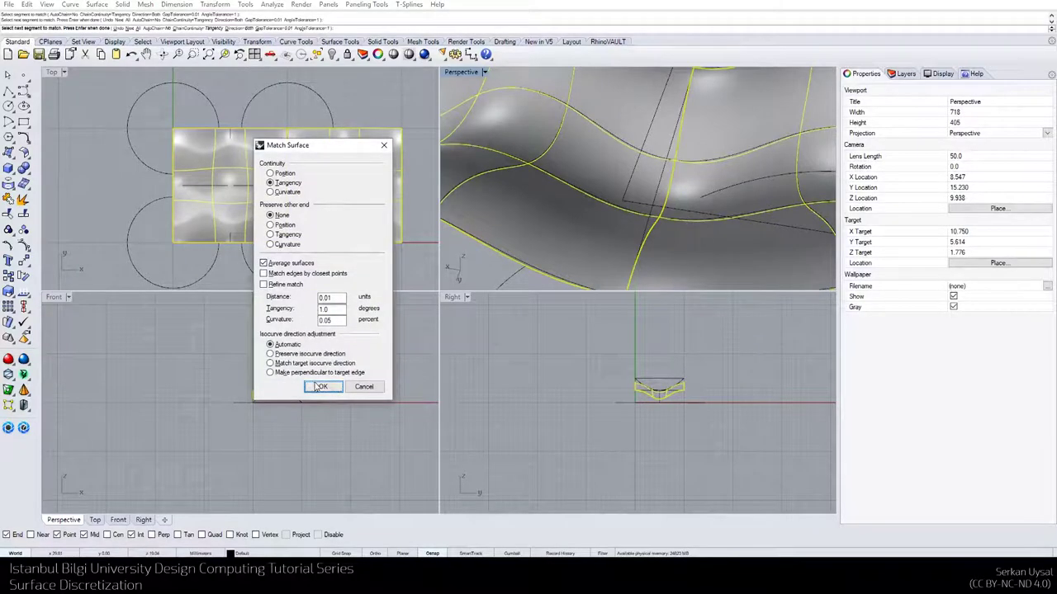
pyautogui.click(320, 387)
# Delete the mirrored copy beyond the edge opposite the Y axis
pyautogui.scroll(-5, 700, 199)
pyautogui.click(617, 199)
pyautogui.moveTo(617, 198); pyautogui.dragTo(715, 206, button='right')
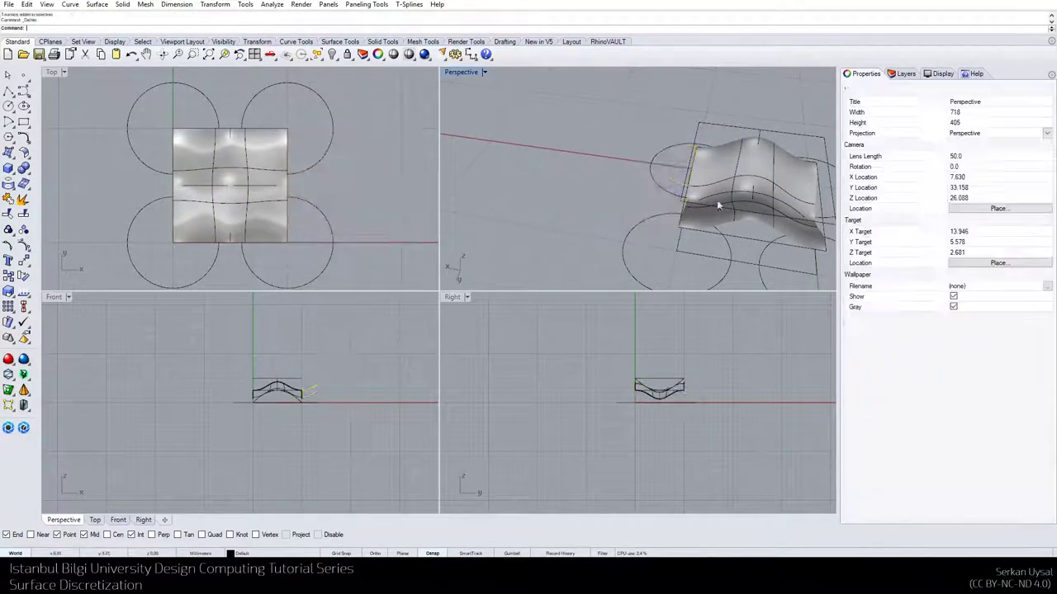
# Mirror a copy of the surface across the square's edge on the Y axis
pyautogui.click(762, 170)
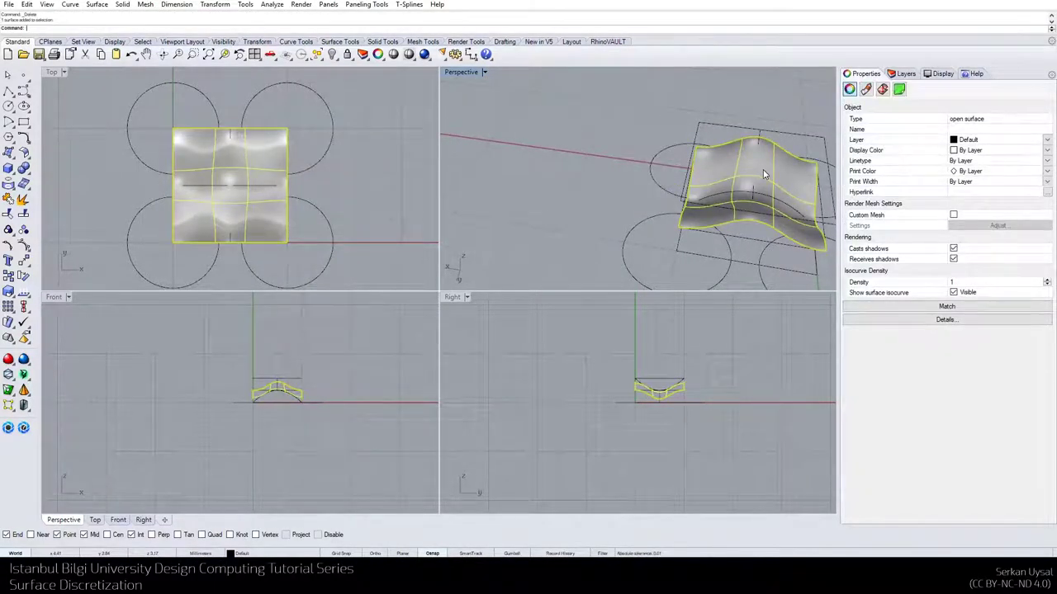
pyautogui.write('Mirror')
pyautogui.press('Return')
pyautogui.keyDown('shift'); pyautogui.moveTo(763, 169); pyautogui.dragTo(560, 143, button='right'); pyautogui.keyUp('shift')
pyautogui.click(593, 189)
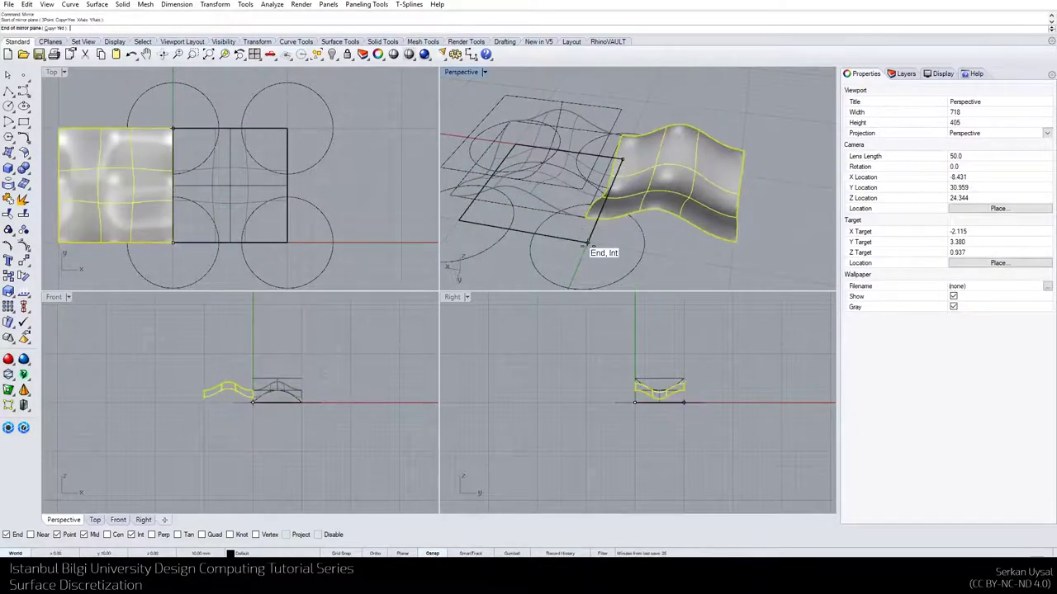
pyautogui.click(602, 245)
# Match the two surfaces along their shared edge on the Y axis, using Tangency continuity and averaged surfaces
pyautogui.scroll(4, 137, 216)
pyautogui.scroll(4, 583, 235)
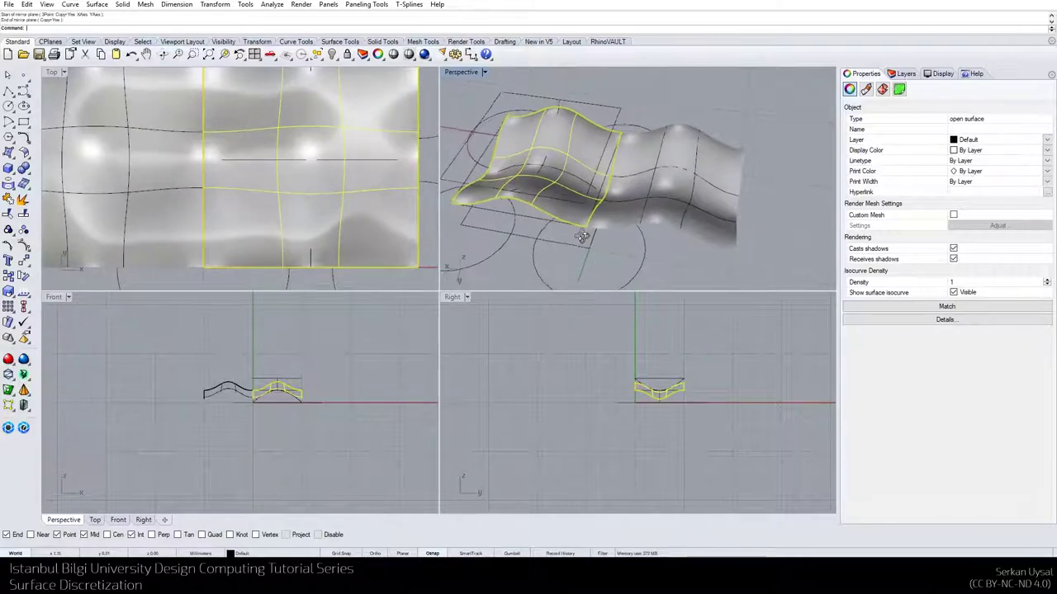
pyautogui.click(623, 254)
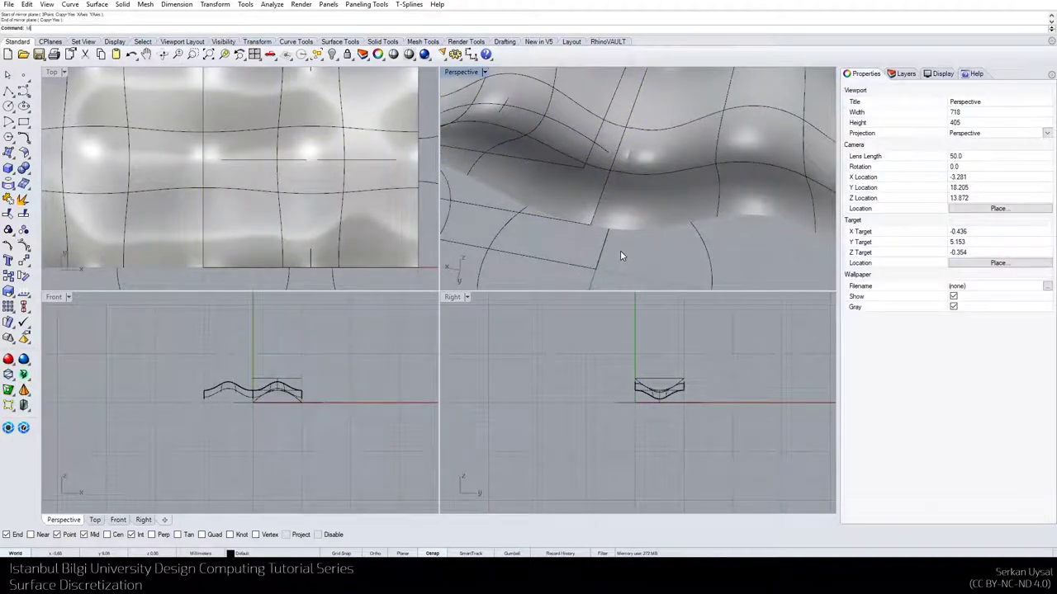
pyautogui.press('Return')
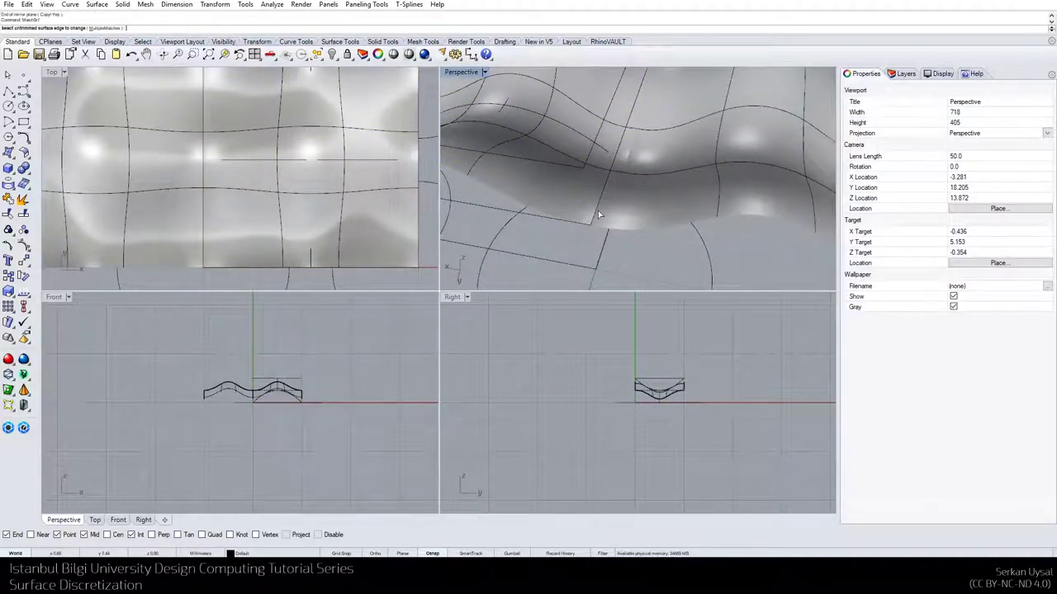
pyautogui.click(597, 214)
pyautogui.click(636, 239)
pyautogui.click(600, 218)
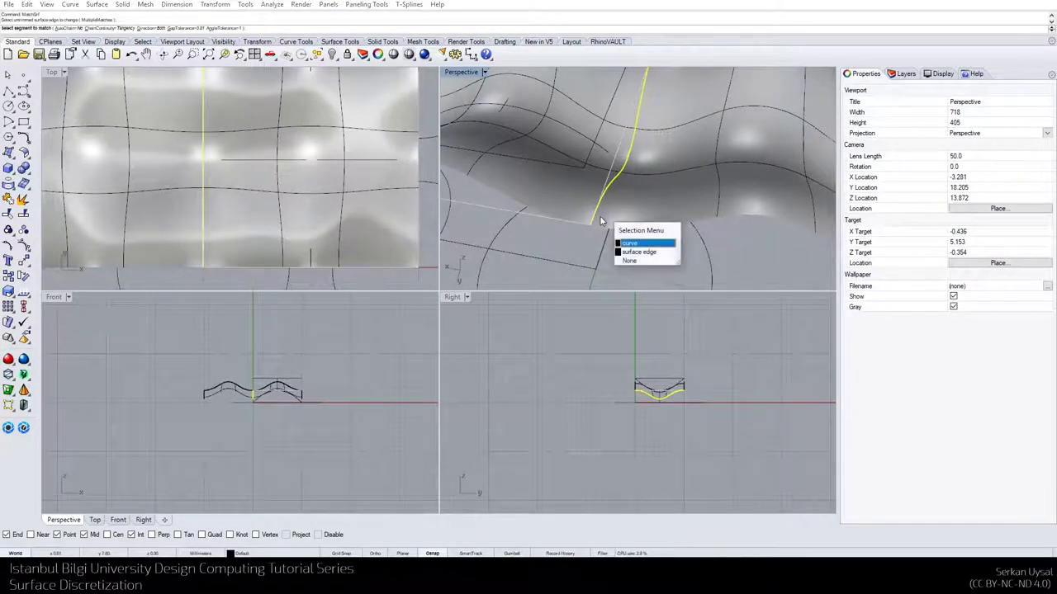
pyautogui.click(631, 253)
pyautogui.press('Return')
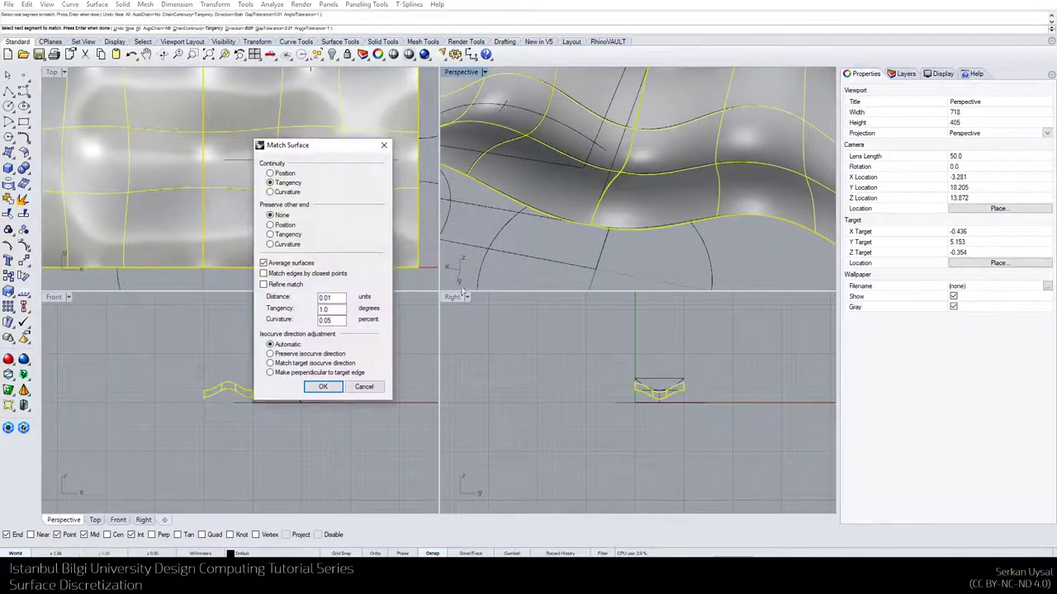
pyautogui.click(323, 387)
# Delete the mirrored copy beyond the Y axis edge
pyautogui.click(714, 213)
pyautogui.press('Delete')
pyautogui.scroll(-8, 597, 231)
pyautogui.moveTo(600, 234); pyautogui.dragTo(636, 199, button='right')
pyautogui.click(636, 198)
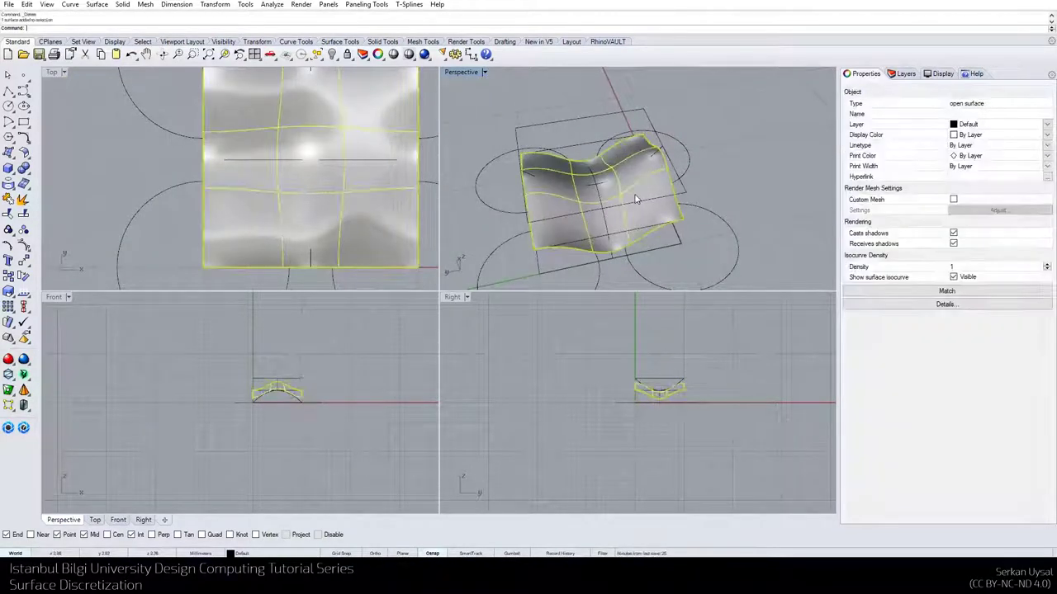
pyautogui.press('Return')
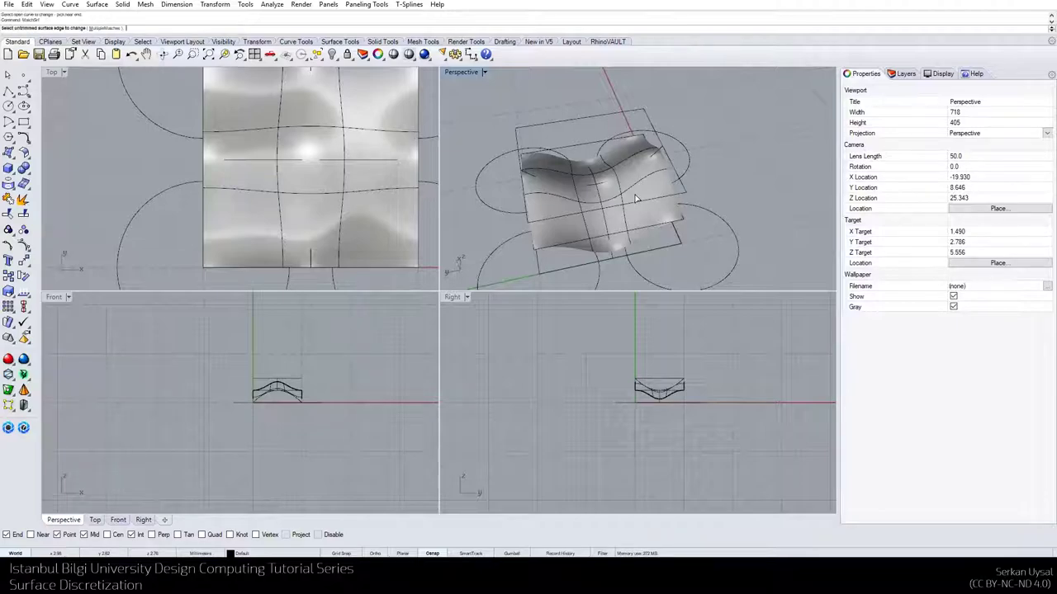
pyautogui.press('Escape')
# Mirror a copy of the surface across the square's edge on the X axis
pyautogui.click(366, 227)
pyautogui.press('Return')
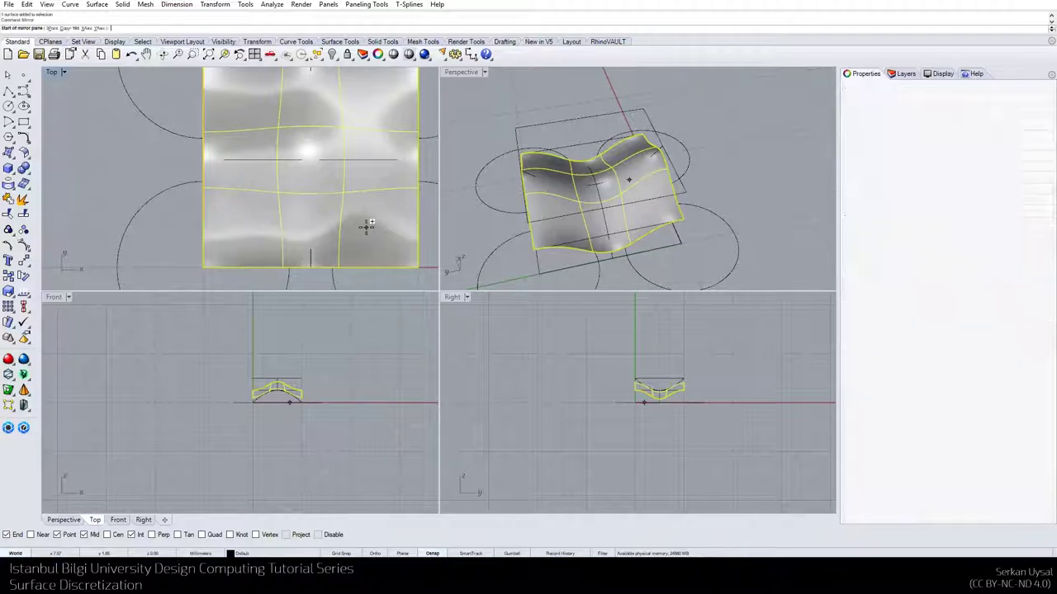
pyautogui.click(202, 271)
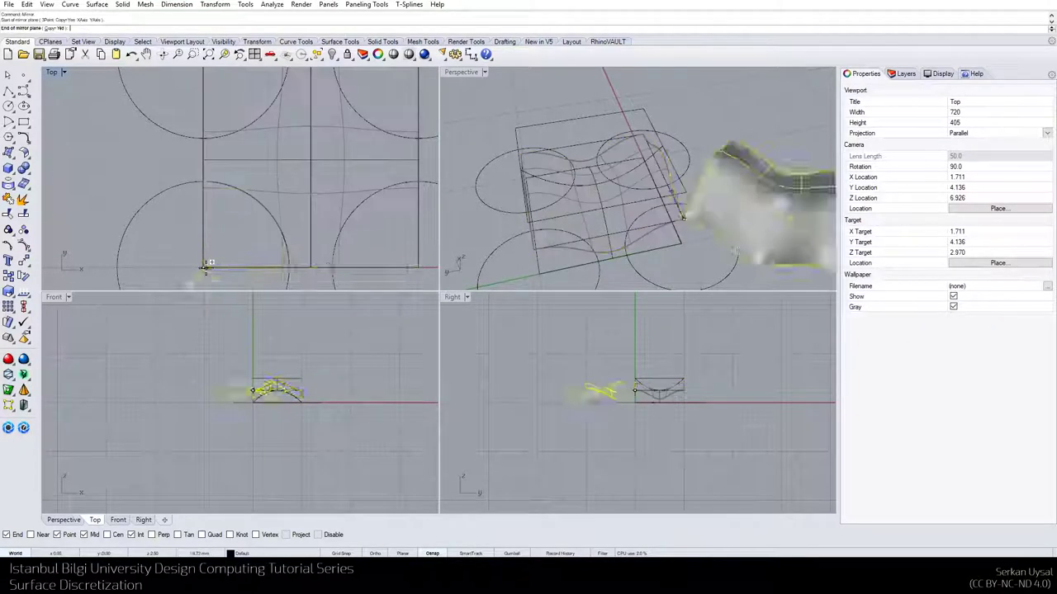
pyautogui.click(411, 273)
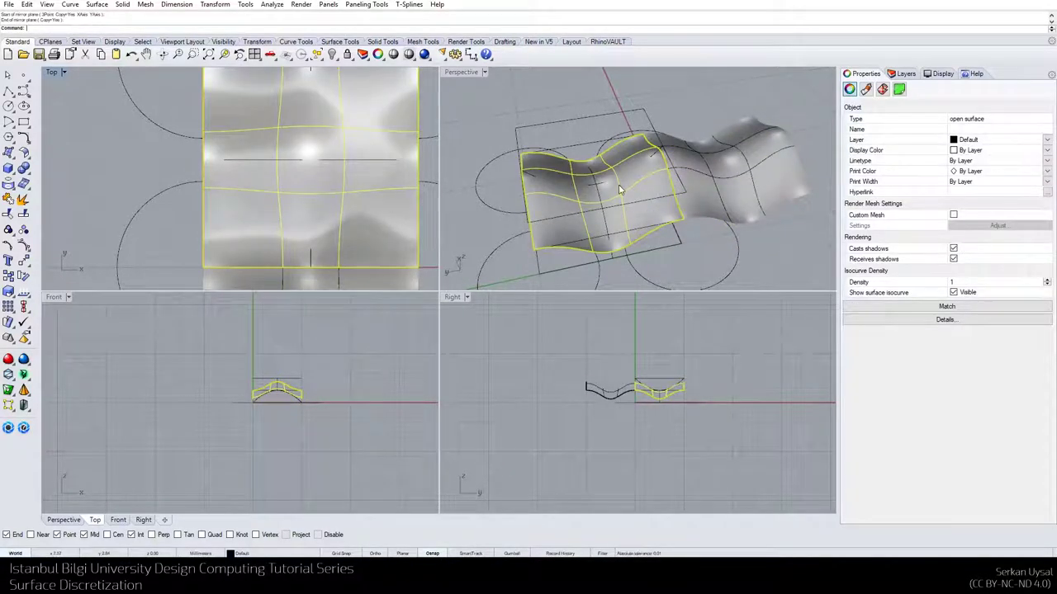
pyautogui.moveTo(619, 186); pyautogui.dragTo(588, 193, button='right')
pyautogui.press('Escape')
# Match the surfaces along their shared X axis edge with Tangency continuity and averaged surfaces, and delete the mirrored copy
pyautogui.scroll(5, 691, 233)
pyautogui.write('MatchSrf')
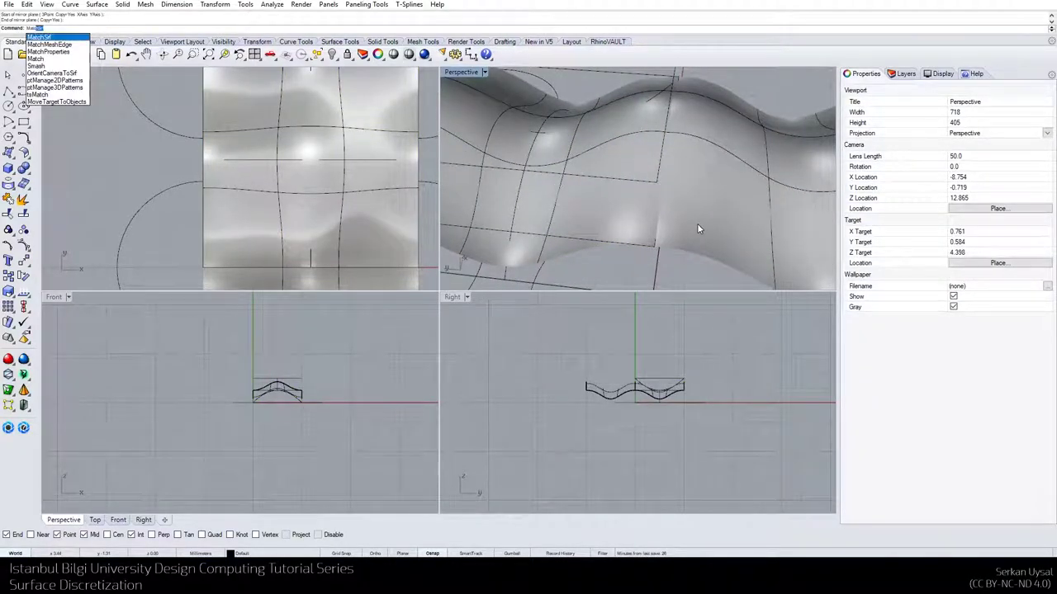
pyautogui.press('Return')
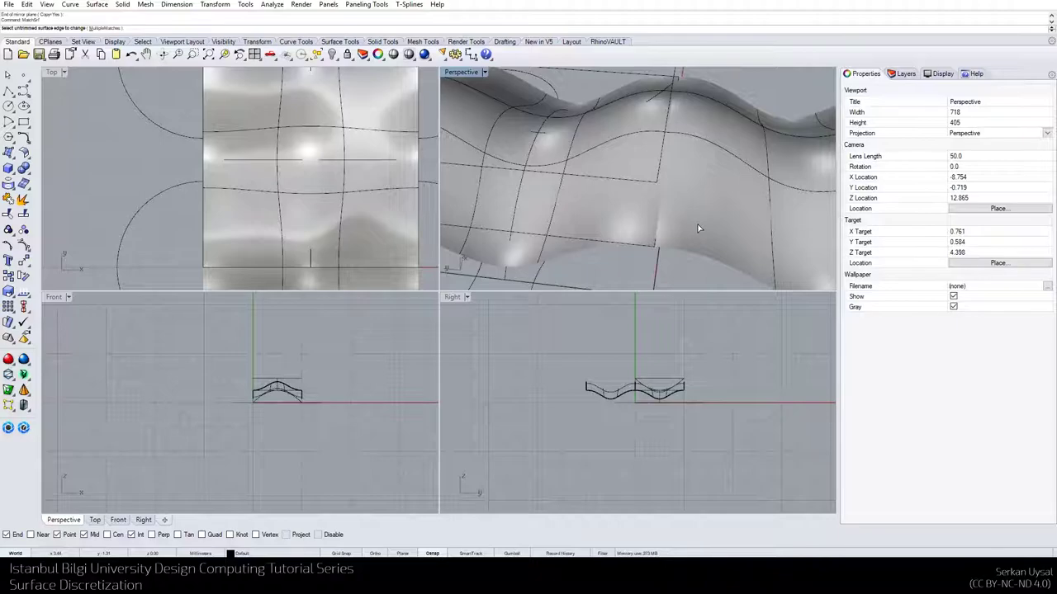
pyautogui.click(661, 219)
pyautogui.click(689, 248)
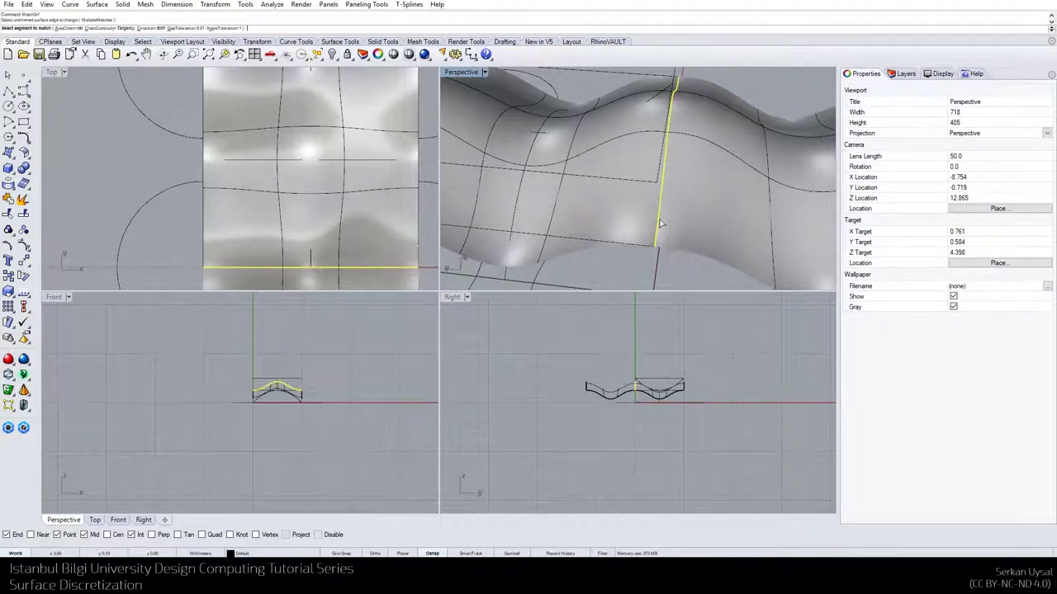
pyautogui.press('Return')
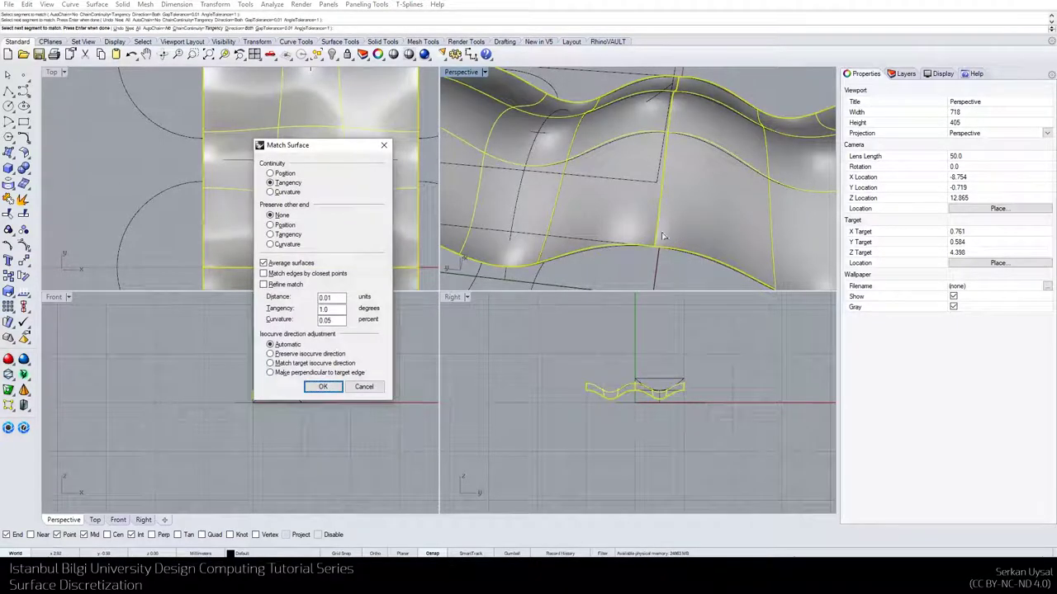
pyautogui.click(323, 387)
pyautogui.click(749, 204)
pyautogui.press('Delete')
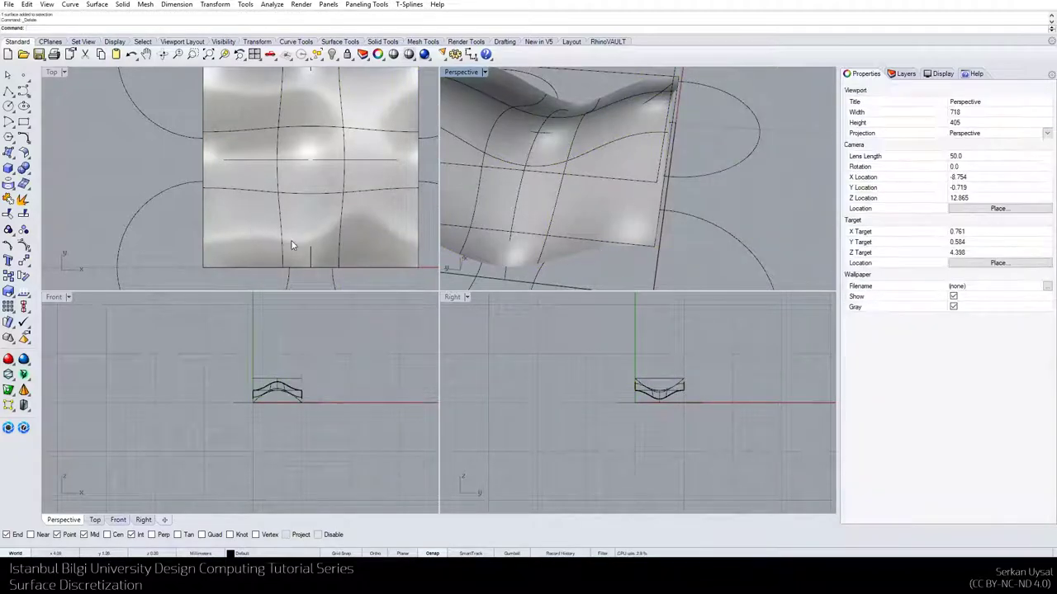
# Mirror a copy of the surface across the square's edge opposite the X axis
pyautogui.click(291, 245)
pyautogui.scroll(-3, 280, 196)
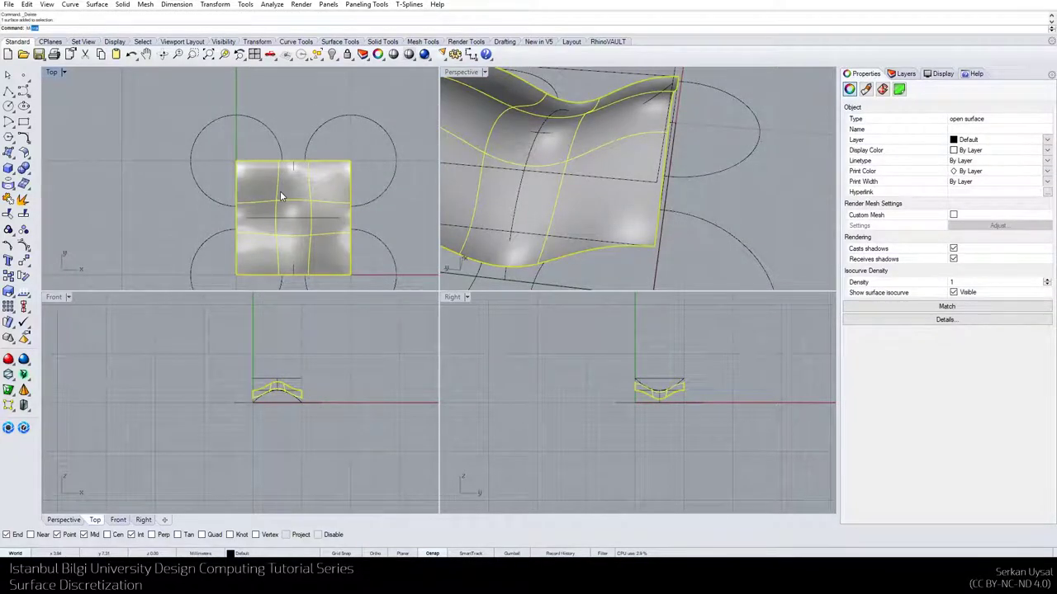
pyautogui.press('Return')
pyautogui.click(237, 161)
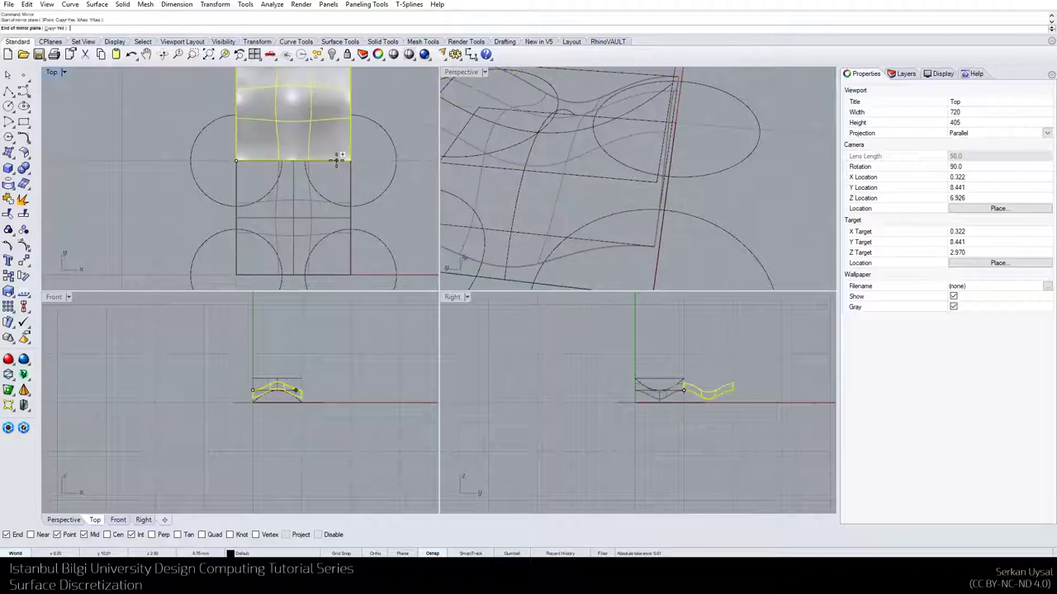
pyautogui.click(350, 160)
# Match the surfaces along their shared edge opposite the X axis with Tangency continuity and averaged surfaces, and delete the mirrored copy
pyautogui.click(721, 187)
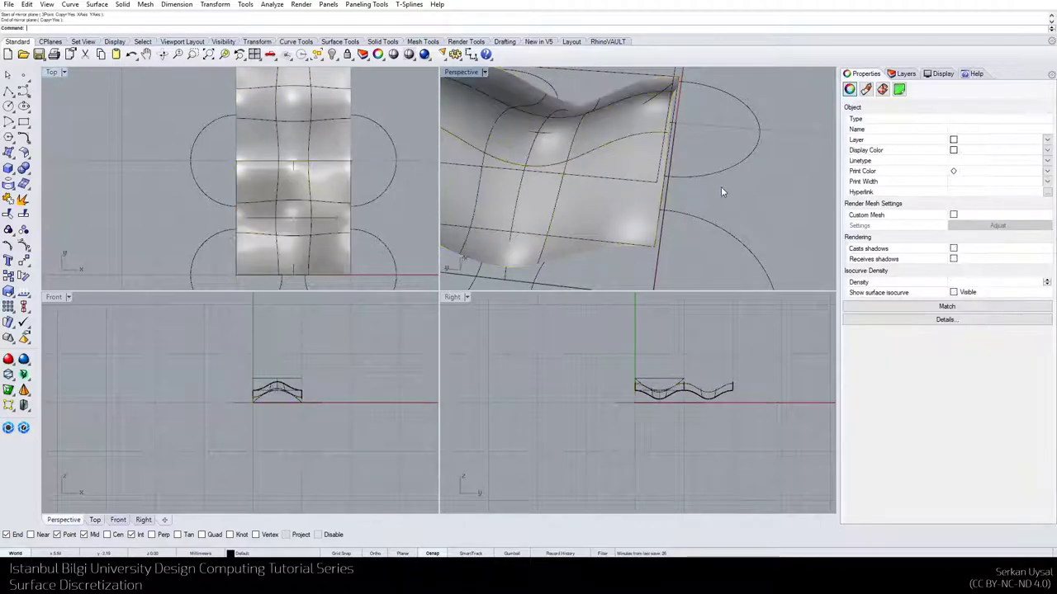
pyautogui.moveTo(817, 198); pyautogui.dragTo(517, 140, button='right')
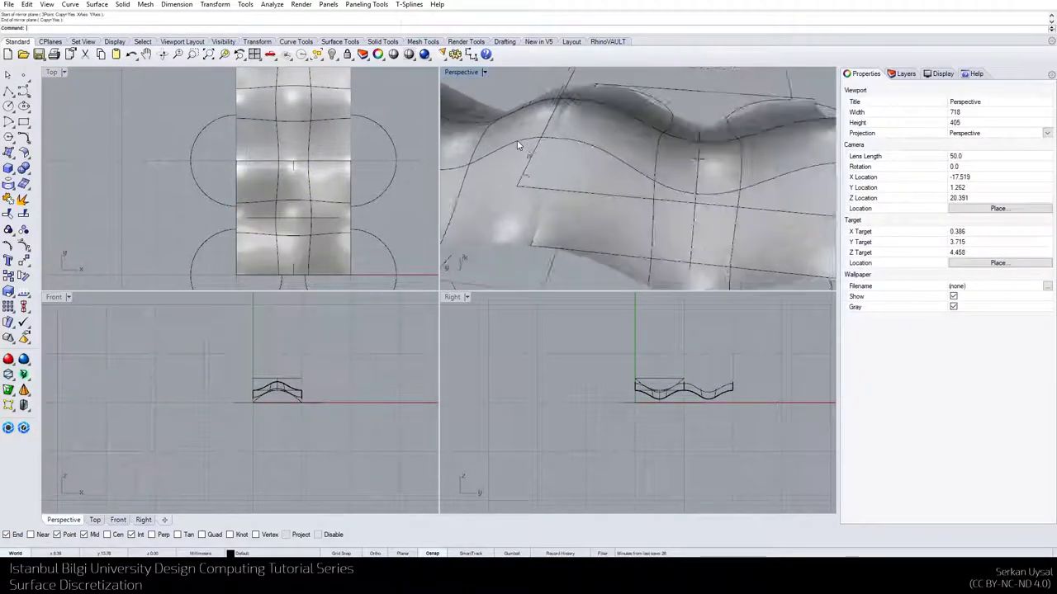
pyautogui.click(554, 178)
pyautogui.click(593, 216)
pyautogui.click(550, 181)
pyautogui.press('Return')
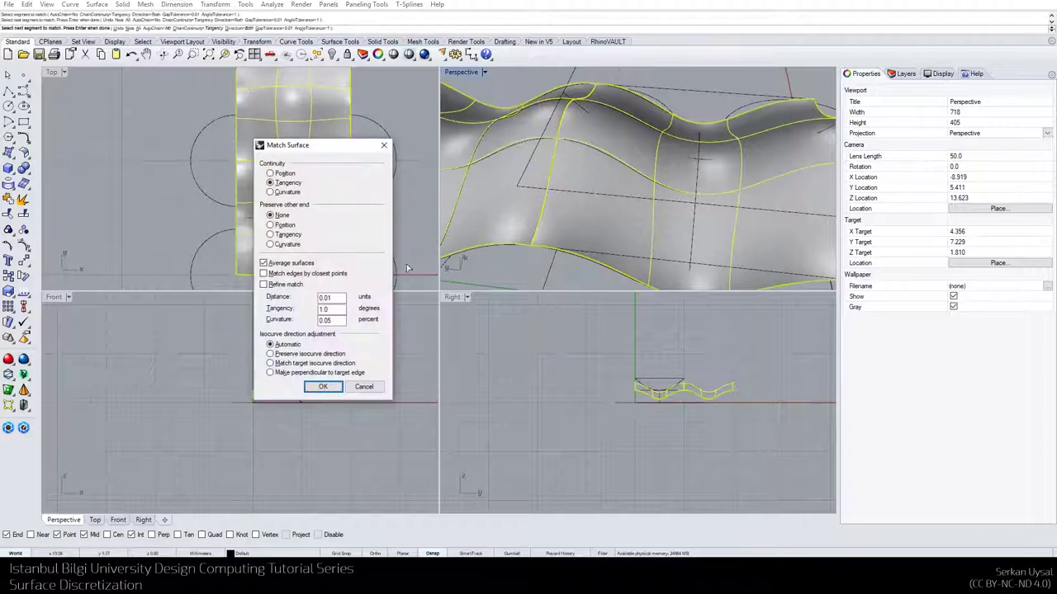
pyautogui.click(310, 388)
pyautogui.click(483, 218)
pyautogui.press('Delete')
# Trim the surface's four corners in plan, using the four circles as cutting objects
pyautogui.scroll(-6, 627, 174)
pyautogui.moveTo(627, 175); pyautogui.dragTo(632, 215, button='right')
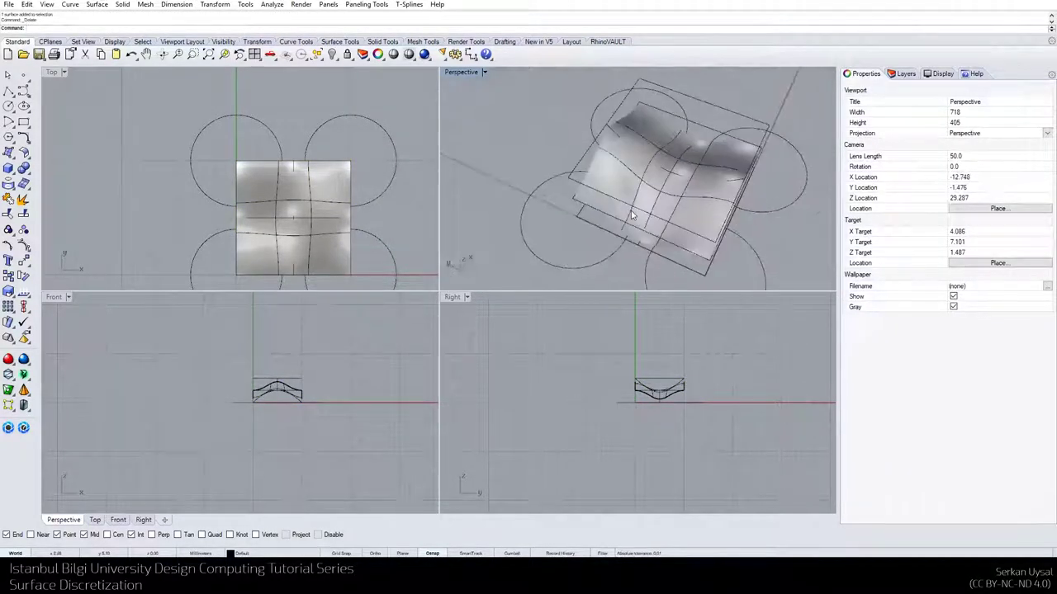
pyautogui.press('Return')
pyautogui.moveTo(409, 248); pyautogui.dragTo(373, 169)
pyautogui.moveTo(213, 266); pyautogui.dragTo(184, 169)
pyautogui.press('Return')
pyautogui.click(246, 193)
pyautogui.click(332, 180)
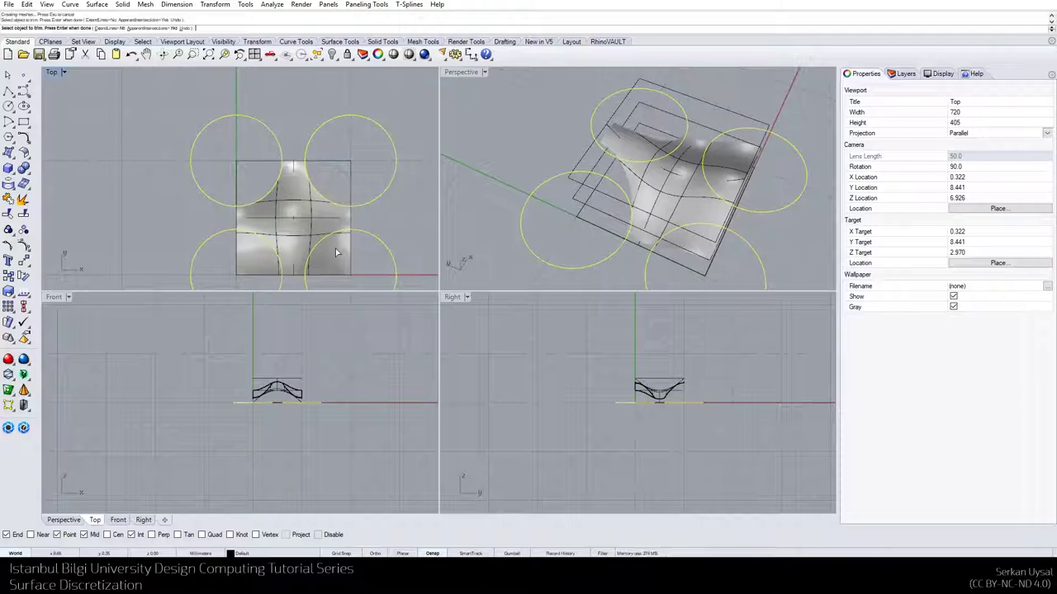
pyautogui.click(335, 248)
pyautogui.click(254, 262)
pyautogui.press('Return')
# Mirror a trial copy of the trimmed surface across the square's edge opposite the Y axis, inspect the junction, and undo the mirror
pyautogui.moveTo(597, 218); pyautogui.dragTo(625, 178, button='right')
pyautogui.click(625, 196)
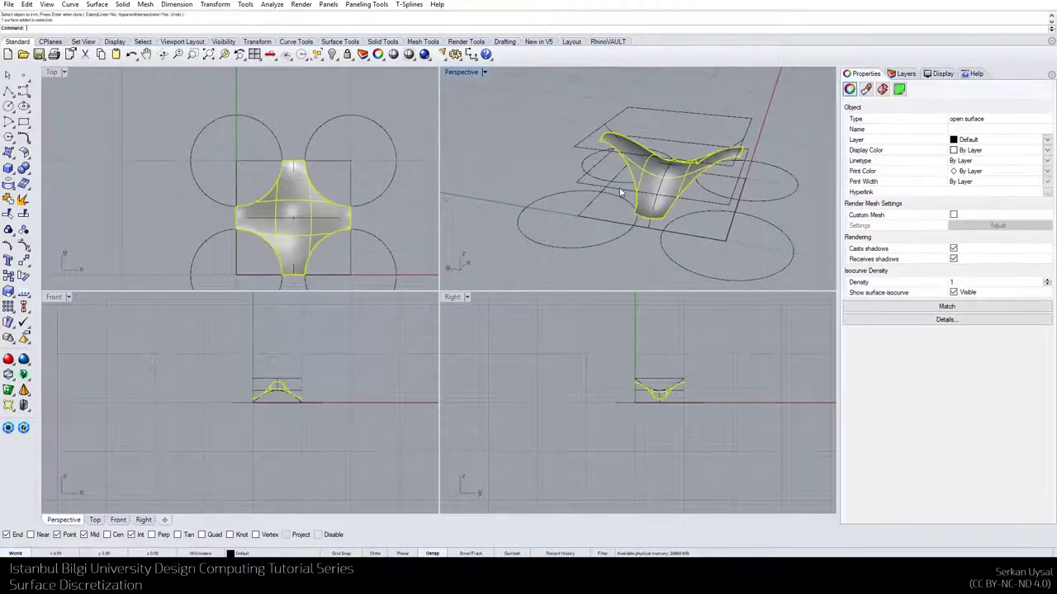
pyautogui.press('Return')
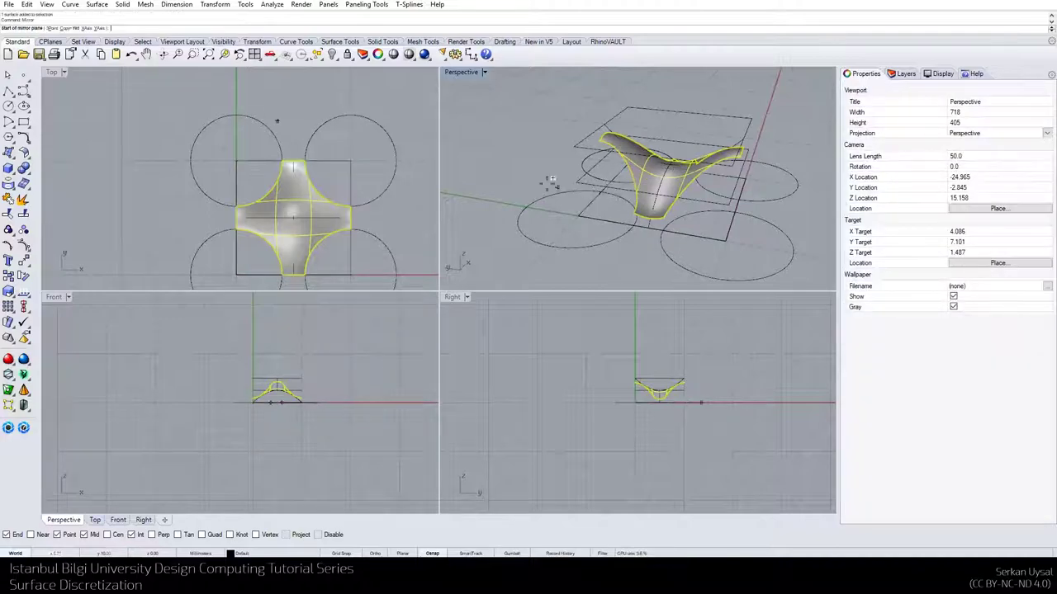
pyautogui.click(350, 161)
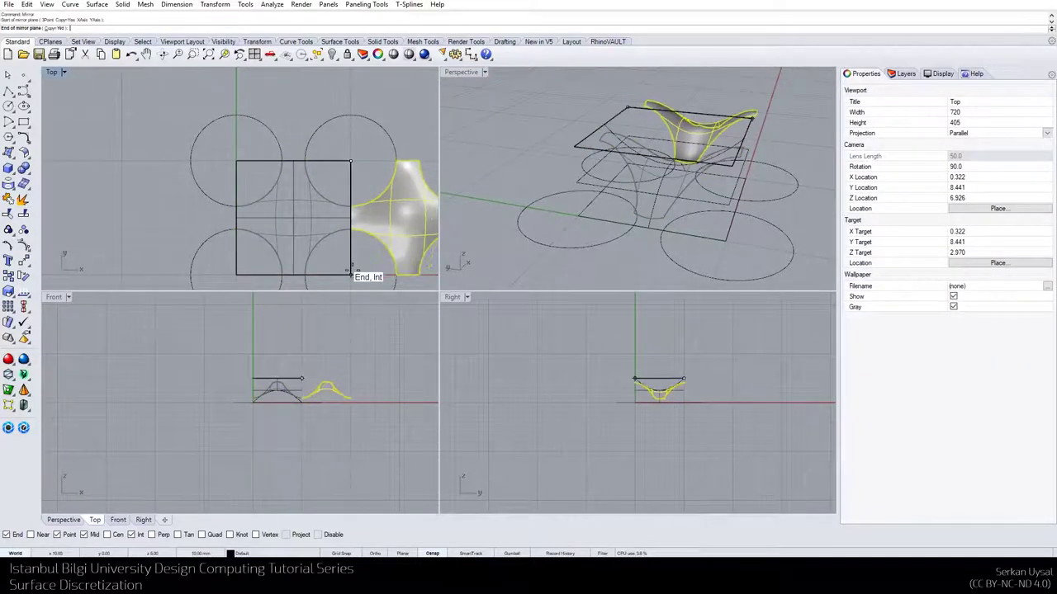
pyautogui.click(352, 272)
pyautogui.click(654, 122)
pyautogui.moveTo(654, 122); pyautogui.dragTo(483, 168, button='right')
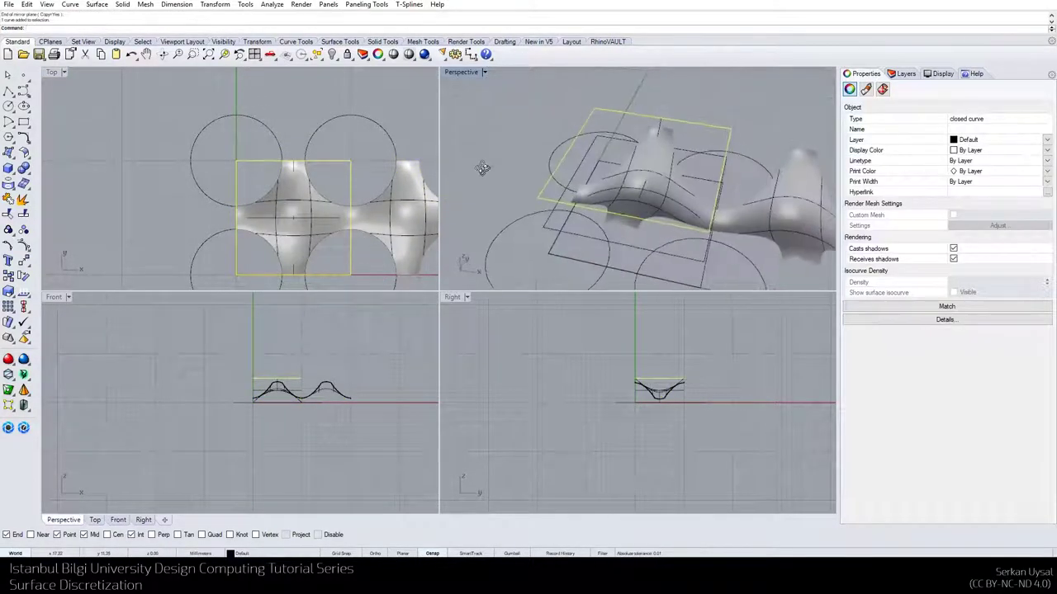
pyautogui.moveTo(698, 260); pyautogui.dragTo(766, 277, button='right')
pyautogui.hotkey('ctrl', 'z')
pyautogui.click(658, 217)
pyautogui.press('Escape')
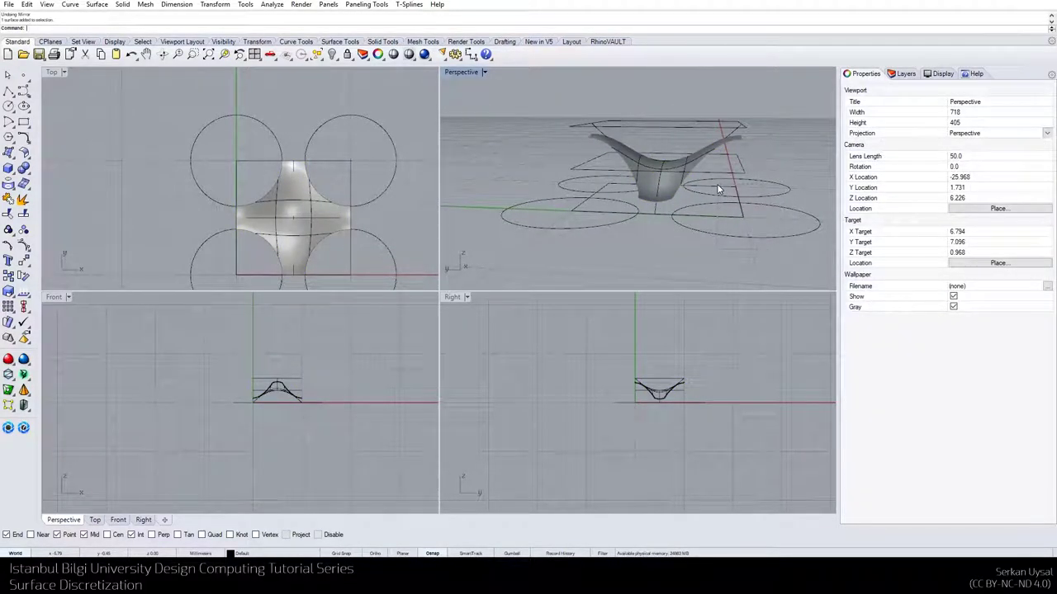
# Hide the four corner circles
pyautogui.moveTo(766, 182); pyautogui.dragTo(706, 217)
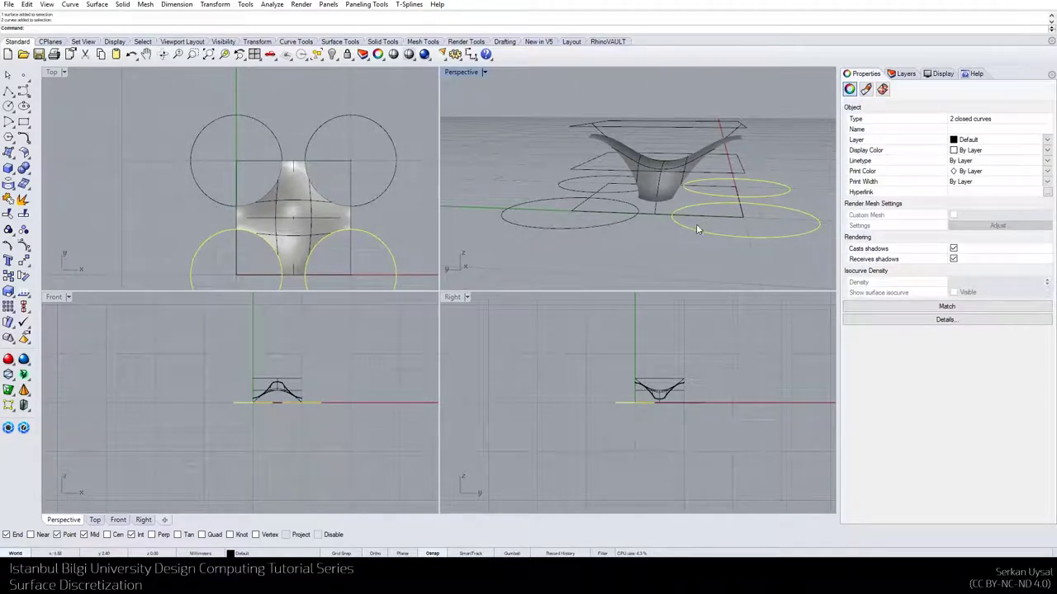
pyautogui.hotkey('ctrl', 'h')
pyautogui.moveTo(587, 240)
pyautogui.mouseDown(button='right')
pyautogui.moveTo(582, 252)
pyautogui.moveTo(591, 240)
pyautogui.mouseUp(button='right')
pyautogui.moveTo(592, 233); pyautogui.dragTo(557, 198)
pyautogui.hotkey('ctrl', 'h')
# Hide the two original profile curves crossing the middle of the trimmed surface
pyautogui.moveTo(677, 206); pyautogui.dragTo(573, 241, button='right')
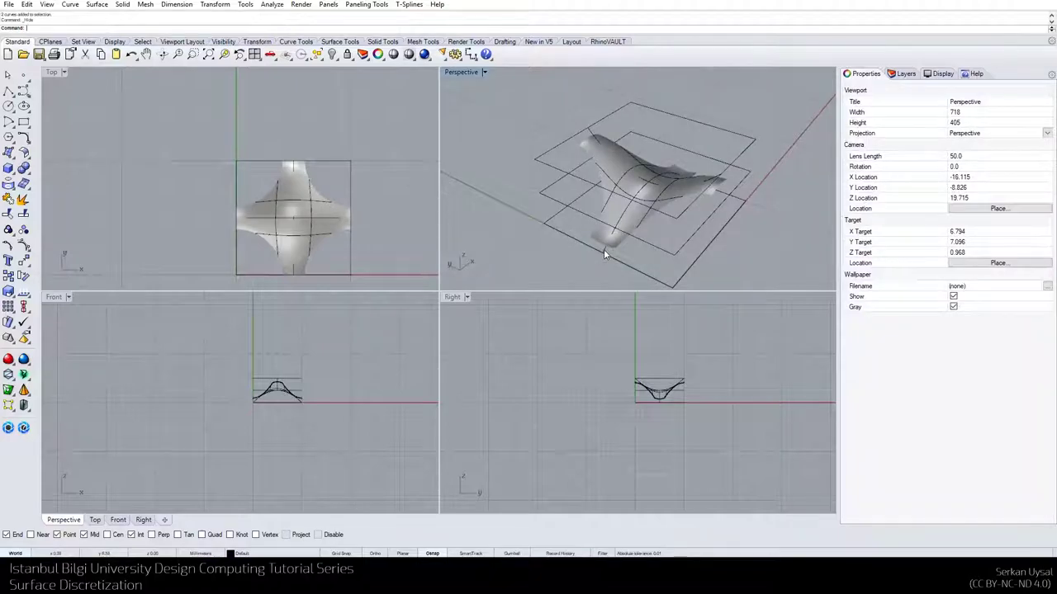
pyautogui.click(603, 249)
pyautogui.click(605, 251)
pyautogui.keyDown('shift'); pyautogui.click(593, 135); pyautogui.keyUp('shift')
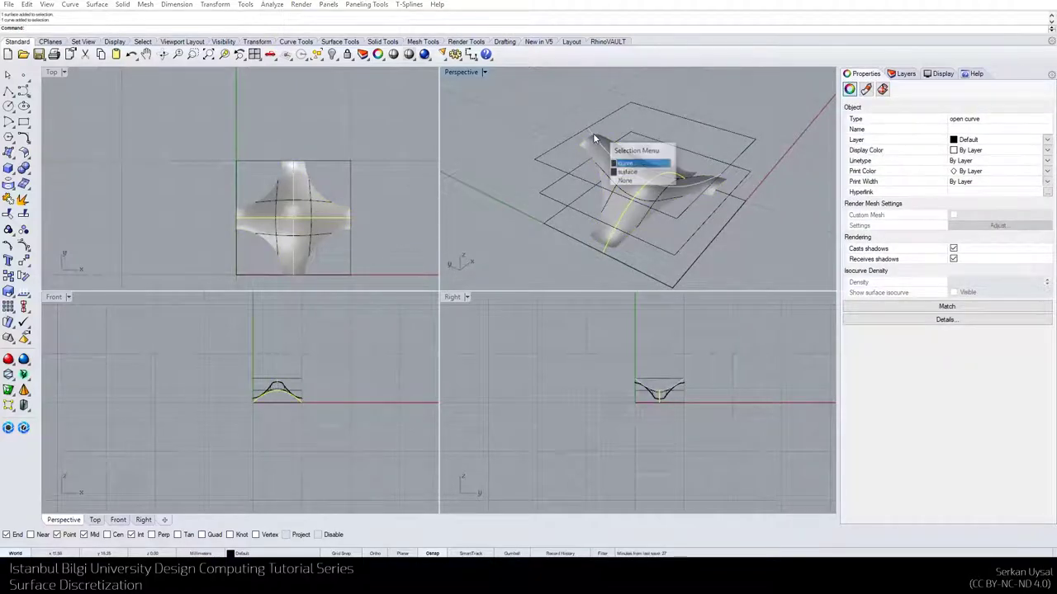
pyautogui.click(628, 165)
pyautogui.hotkey('ctrl', 'h')
# Extract the central isocurve of the trimmed surface in the U direction, snapping to the midpoint of its end edge
pyautogui.moveTo(628, 164); pyautogui.dragTo(644, 219, button='right')
pyautogui.click(629, 187)
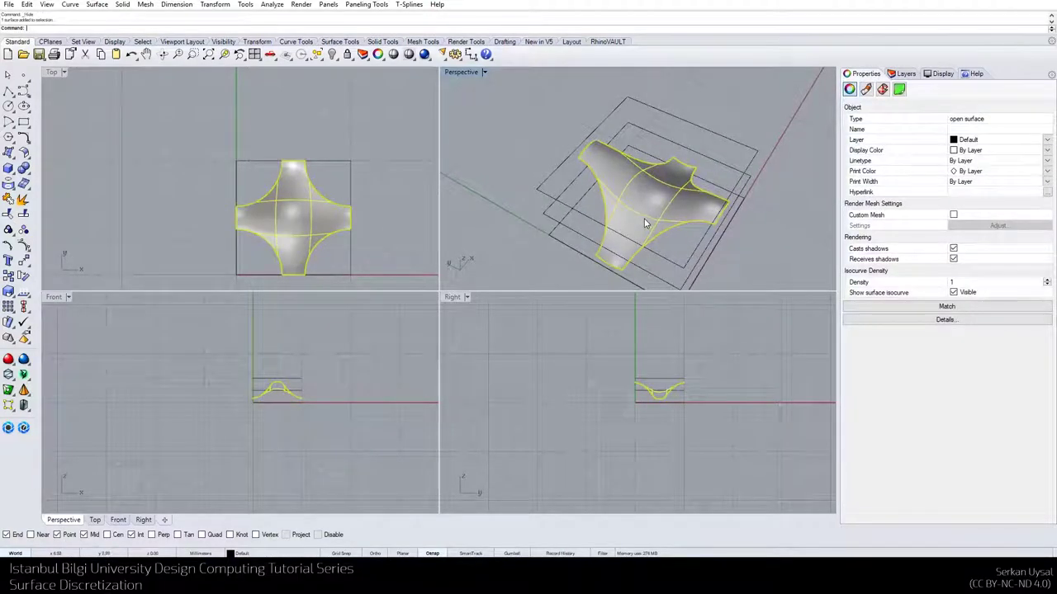
pyautogui.click(71, 5)
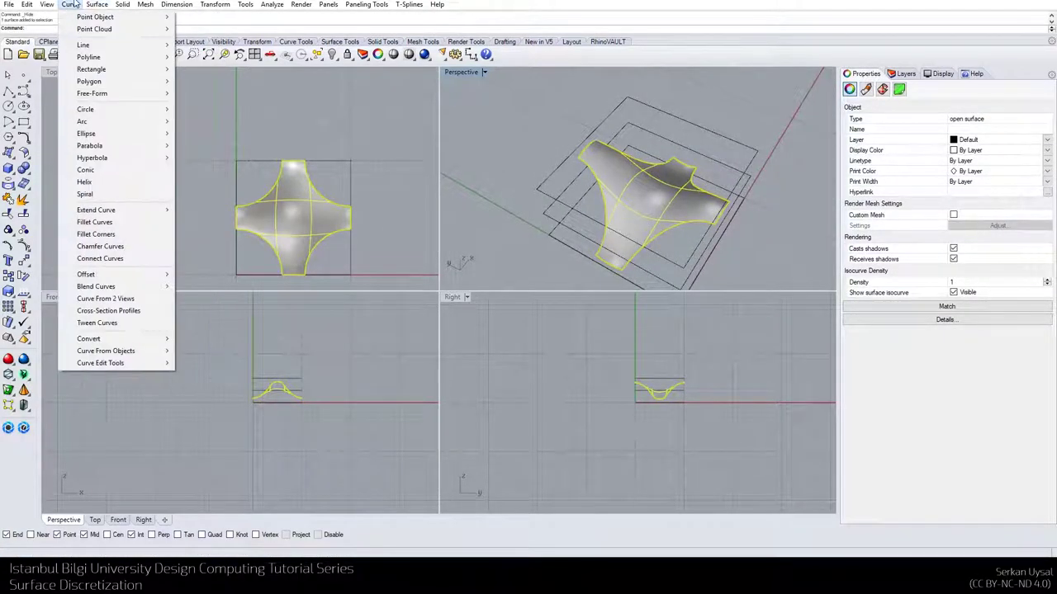
pyautogui.moveTo(132, 351)
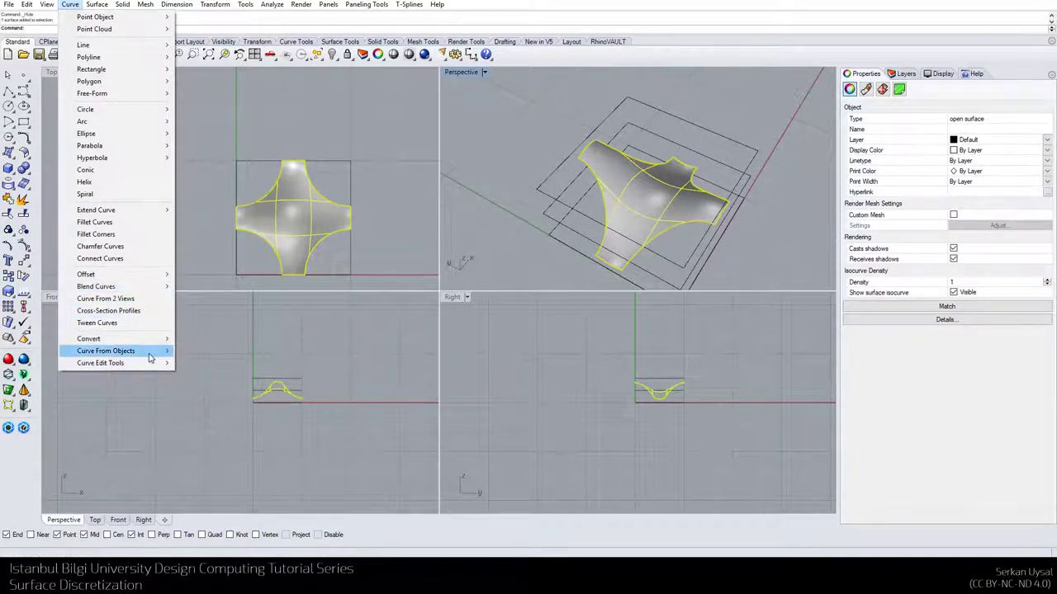
pyautogui.moveTo(155, 357)
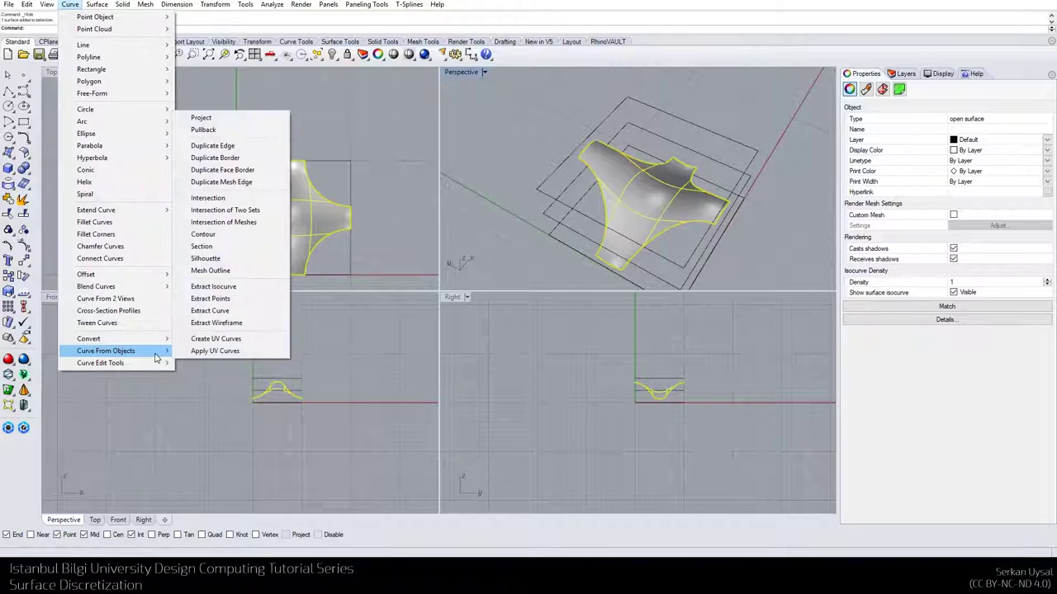
pyautogui.click(217, 287)
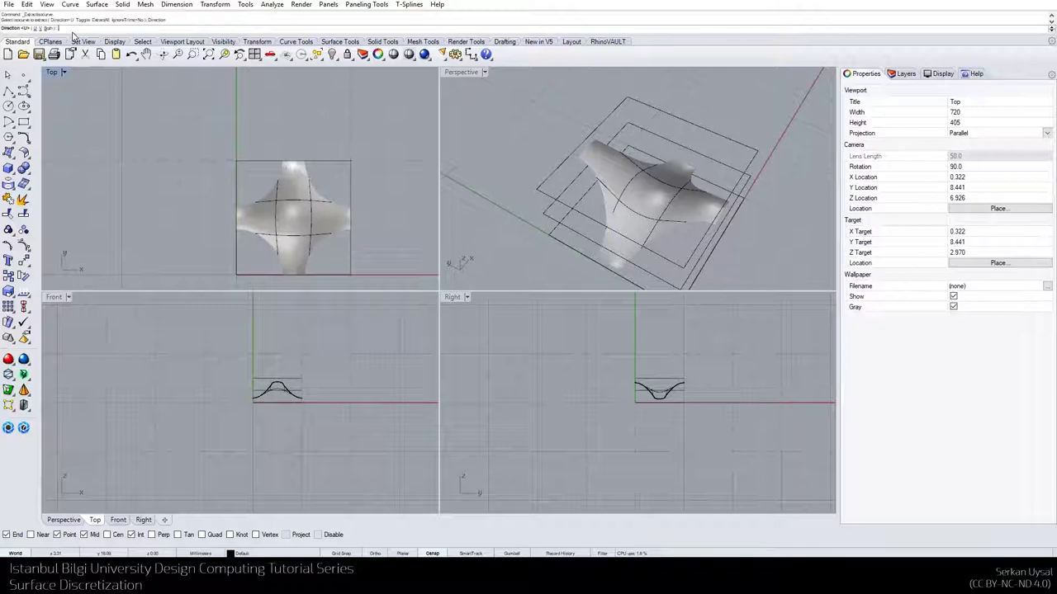
pyautogui.click(48, 29)
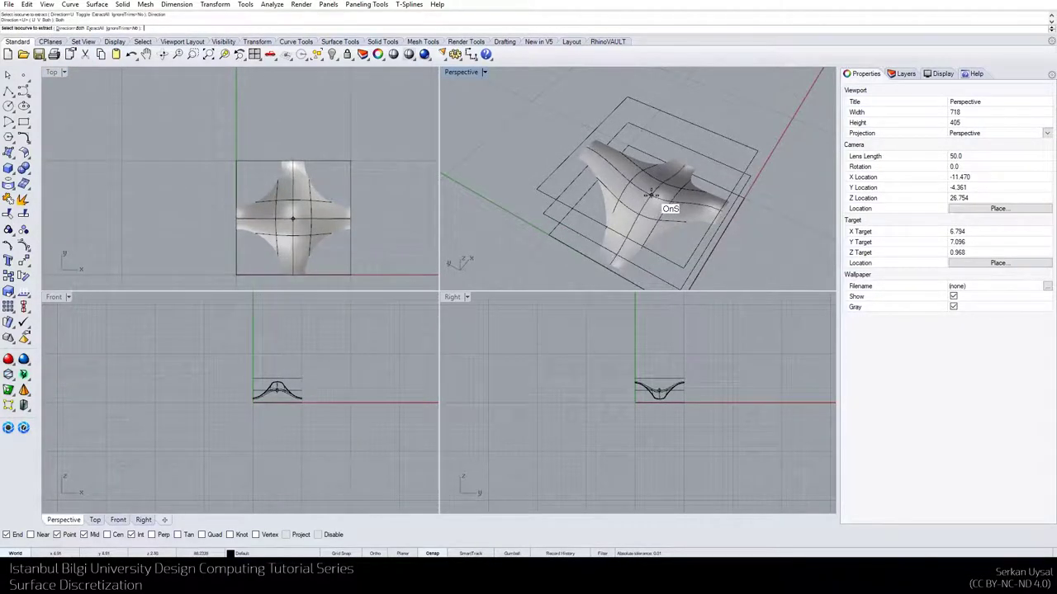
pyautogui.click(71, 29)
pyautogui.click(45, 28)
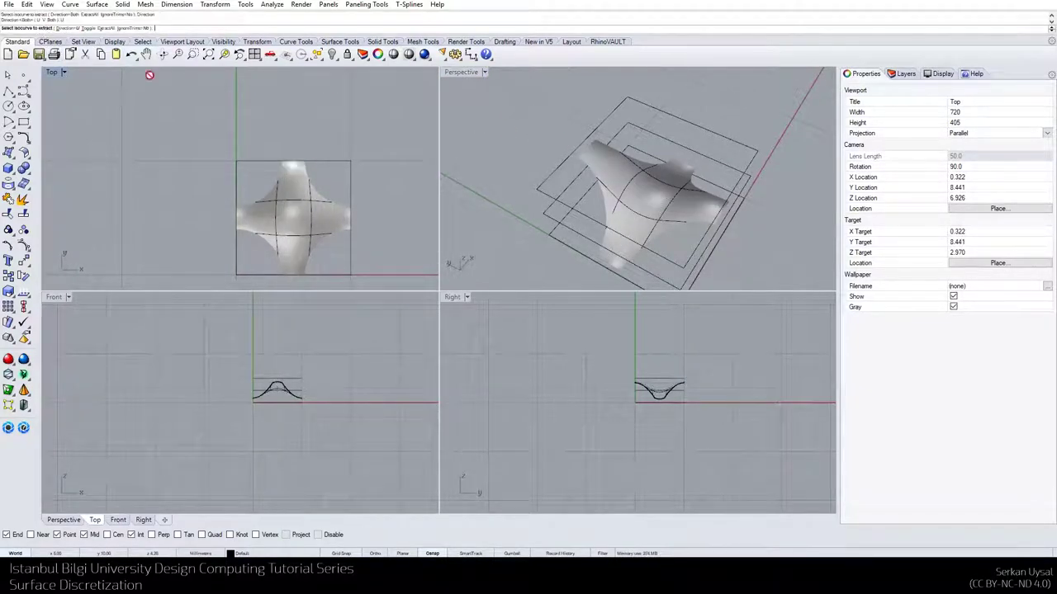
pyautogui.click(608, 263)
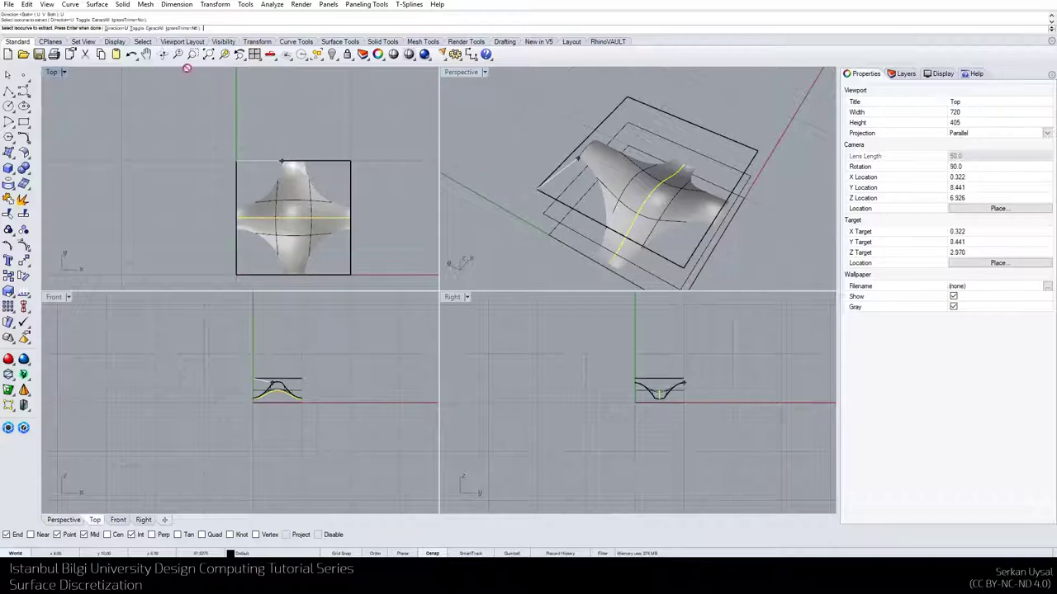
# Extract the surface's central isocurve in the V direction as well, and finish the extraction
pyautogui.click(121, 29)
pyautogui.click(41, 28)
pyautogui.click(665, 216)
pyautogui.press('Return')
# Turn on Ortho and try to move the central isocurve parallel to X from its end point to the square's X axis edge
pyautogui.moveTo(665, 219)
pyautogui.mouseDown(button='right')
pyautogui.moveTo(741, 202)
pyautogui.moveTo(686, 214)
pyautogui.moveTo(697, 237)
pyautogui.moveTo(684, 216)
pyautogui.moveTo(666, 223)
pyautogui.moveTo(673, 169)
pyautogui.moveTo(671, 193)
pyautogui.moveTo(652, 174)
pyautogui.moveTo(670, 205)
pyautogui.mouseUp(button='right')
pyautogui.click(617, 181)
pyautogui.press('Return')
pyautogui.click(544, 252)
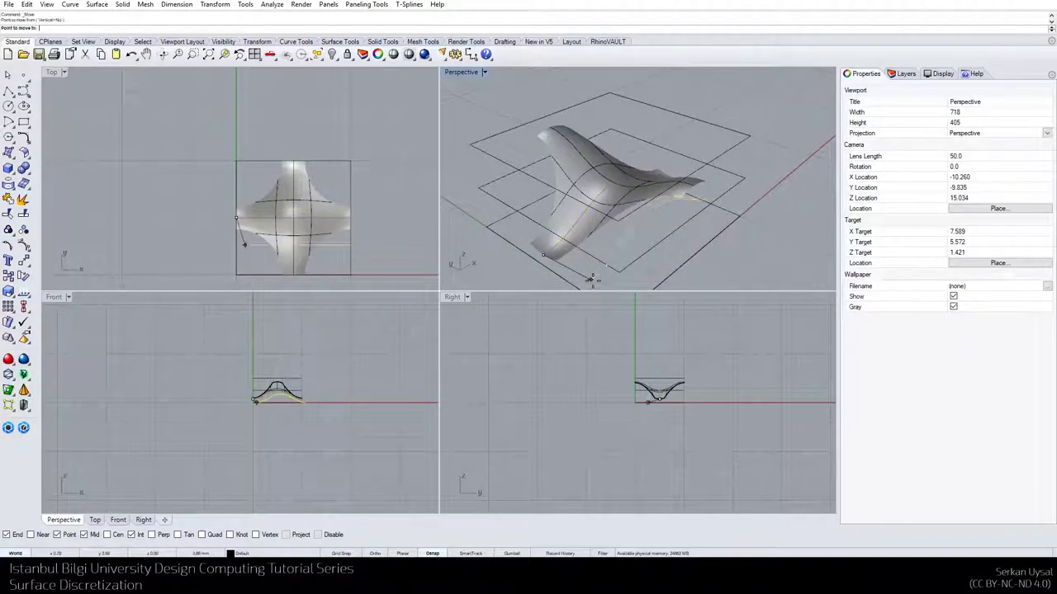
pyautogui.scroll(-5, 583, 270)
pyautogui.press('F8')
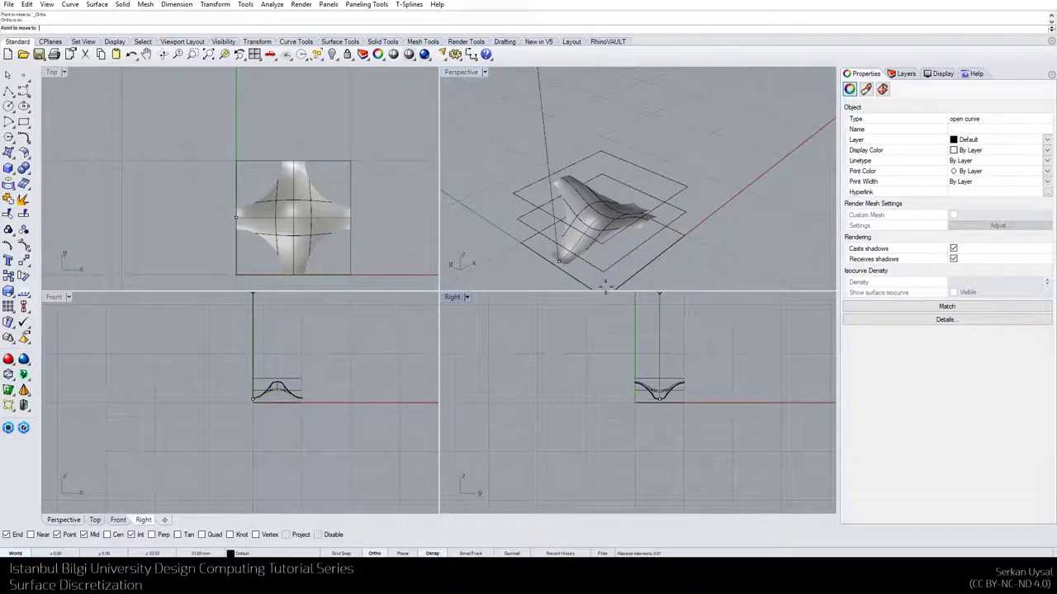
pyautogui.scroll(-5, 618, 239)
pyautogui.scroll(7, 611, 265)
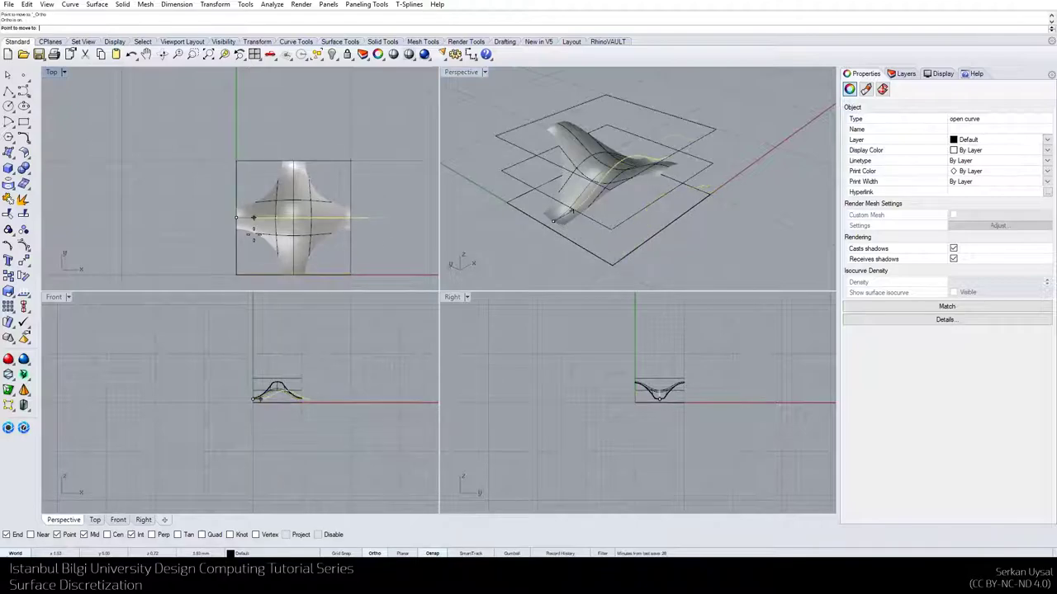
pyautogui.scroll(3, 227, 250)
pyautogui.scroll(-2, 240, 262)
pyautogui.scroll(2, 248, 273)
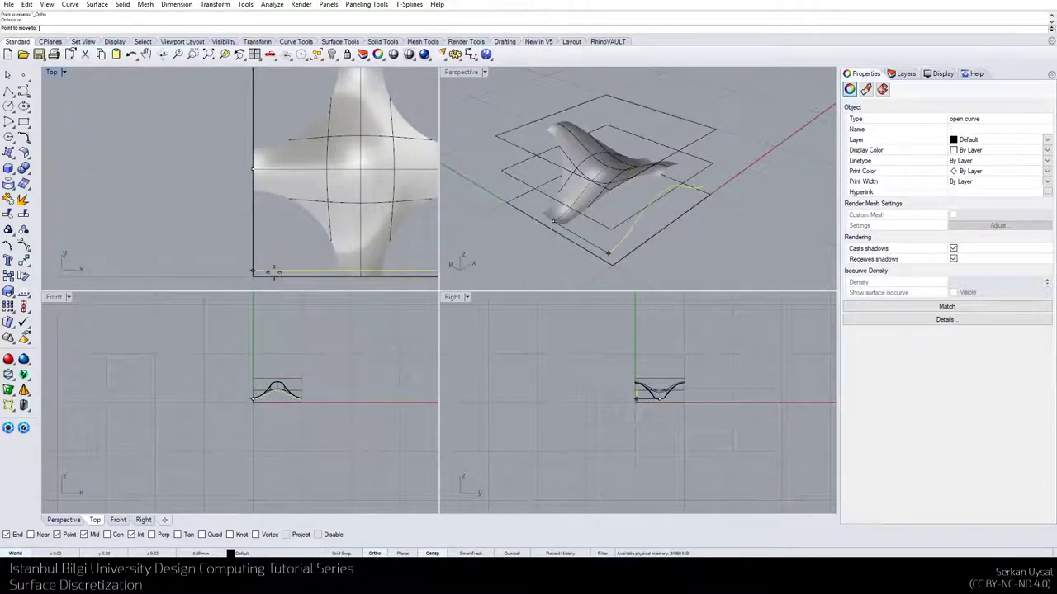
pyautogui.click(302, 391)
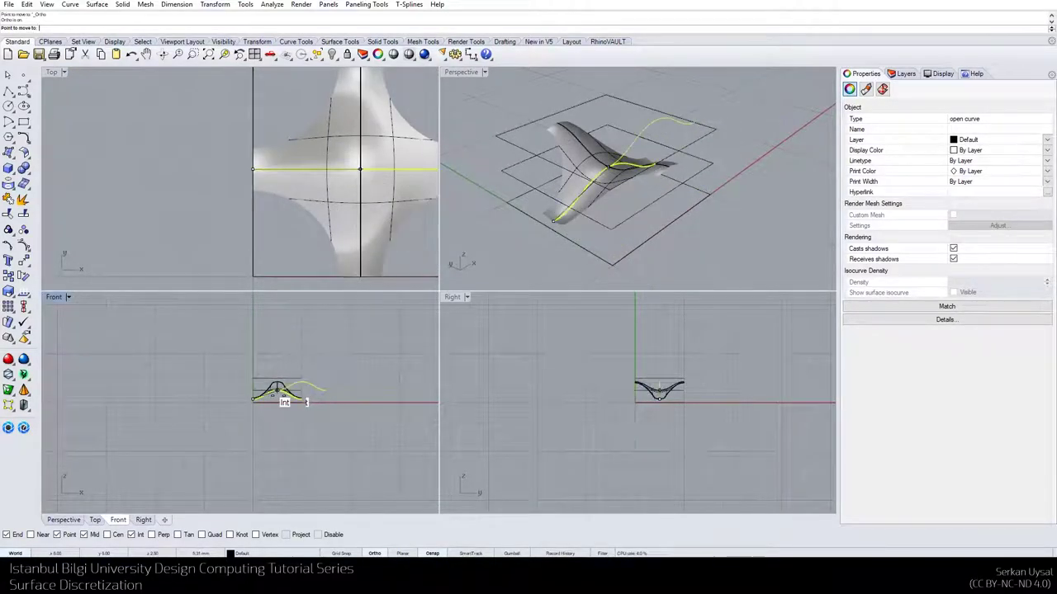
pyautogui.moveTo(566, 195); pyautogui.dragTo(613, 237, button='right')
pyautogui.scroll(4, 592, 235)
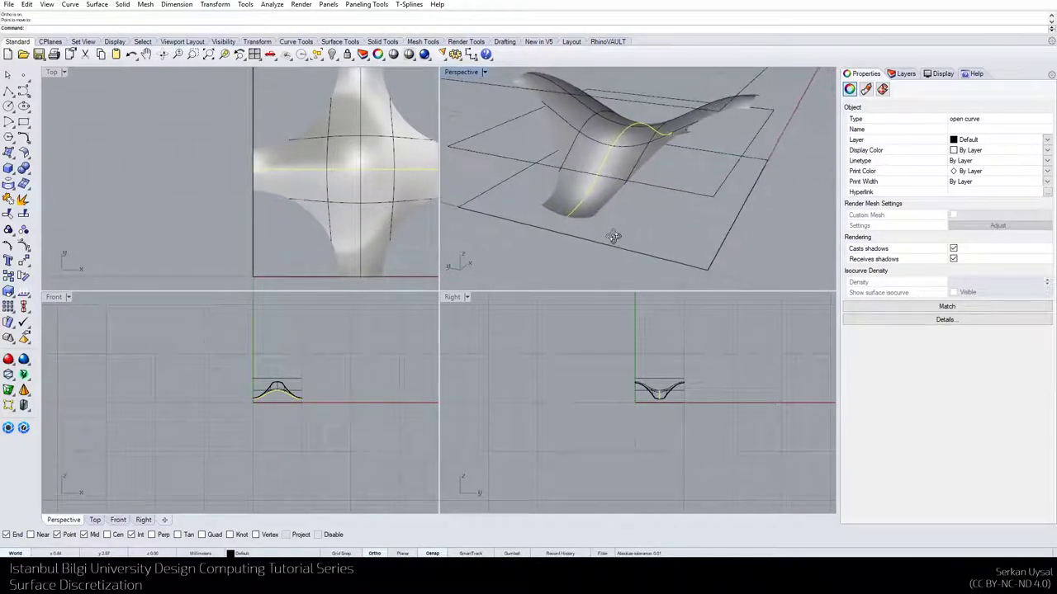
# Raise the Perspective construction plane to the elevation of the isocurve's lower end point
pyautogui.click(51, 42)
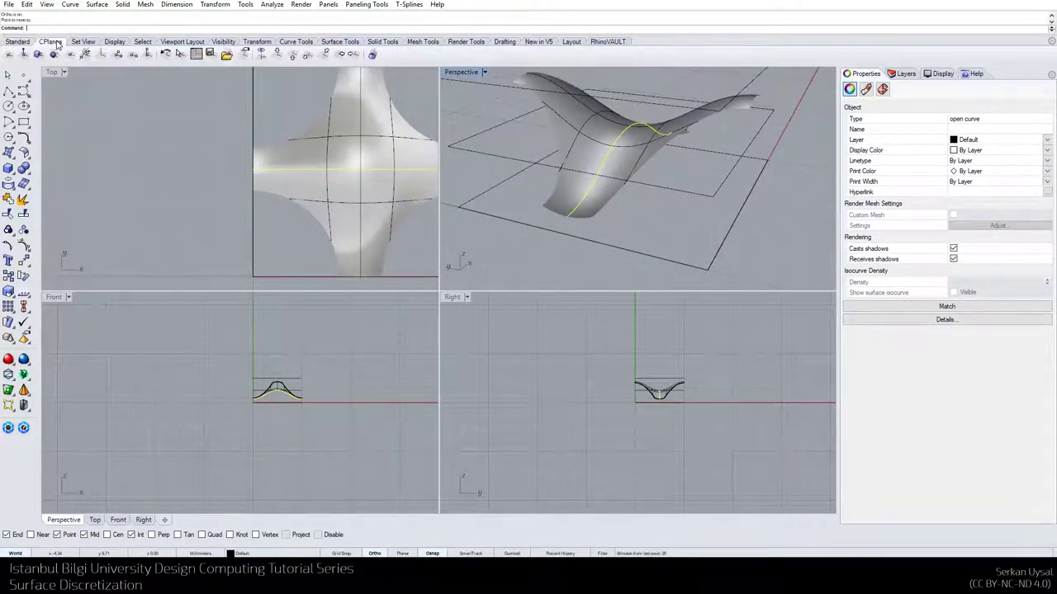
pyautogui.click(103, 57)
pyautogui.click(505, 218)
pyautogui.click(24, 54)
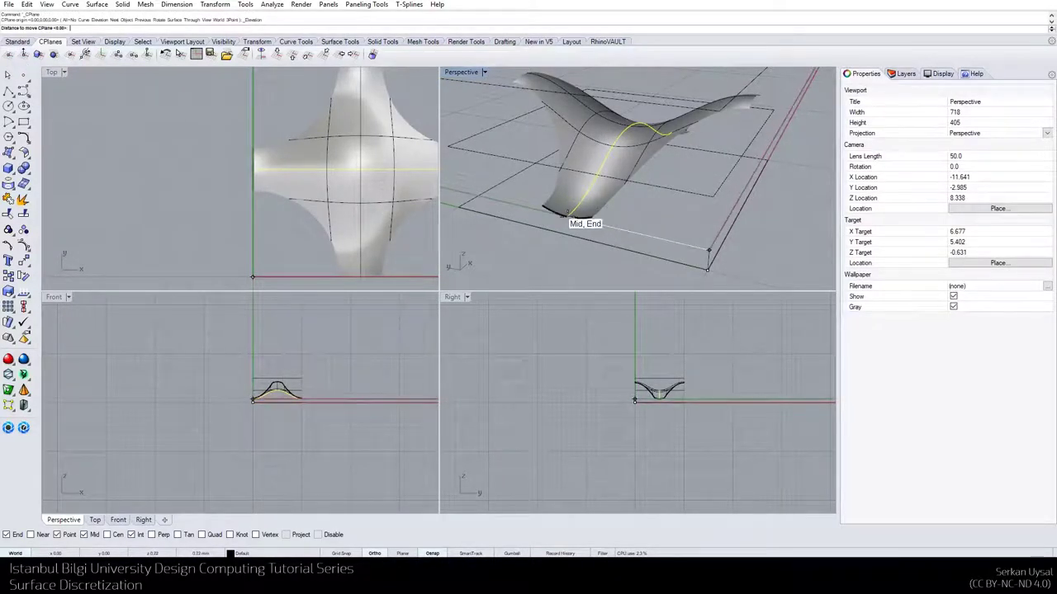
pyautogui.click(568, 216)
# Try moving the isocurve freehand towards the square's X axis edge, and undo the move
pyautogui.press('Return')
pyautogui.click(576, 233)
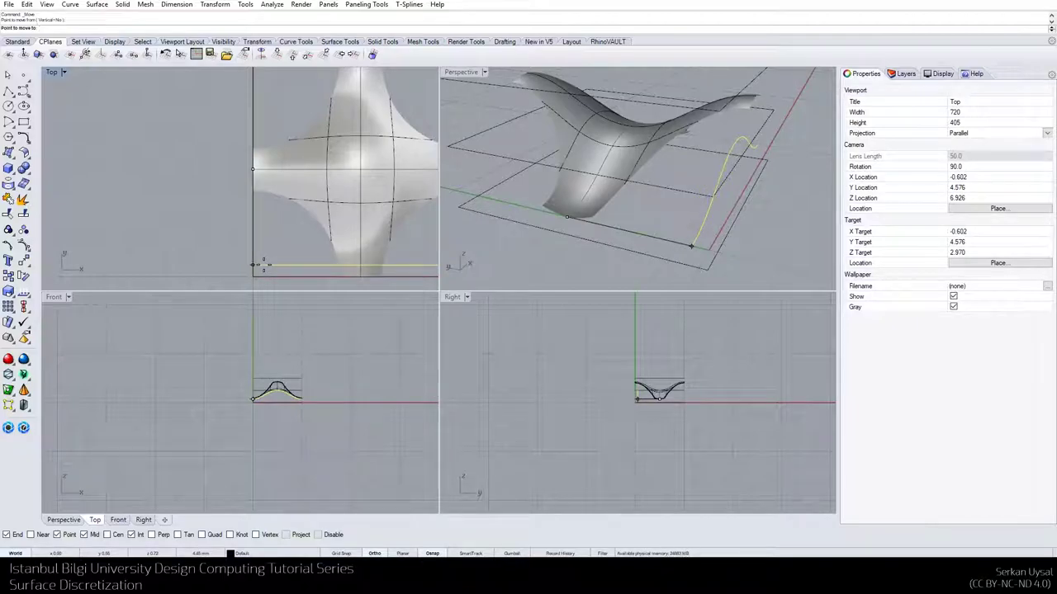
pyautogui.click(263, 264)
pyautogui.press('Escape')
pyautogui.moveTo(491, 213); pyautogui.dragTo(493, 217, button='right')
pyautogui.hotkey('ctrl', 'z')
# Move the isocurve from its end point to 0,0 on the raised construction plane, and reset the plane to World Top
pyautogui.click(573, 210)
pyautogui.rightClick(573, 210)
pyautogui.click(562, 217)
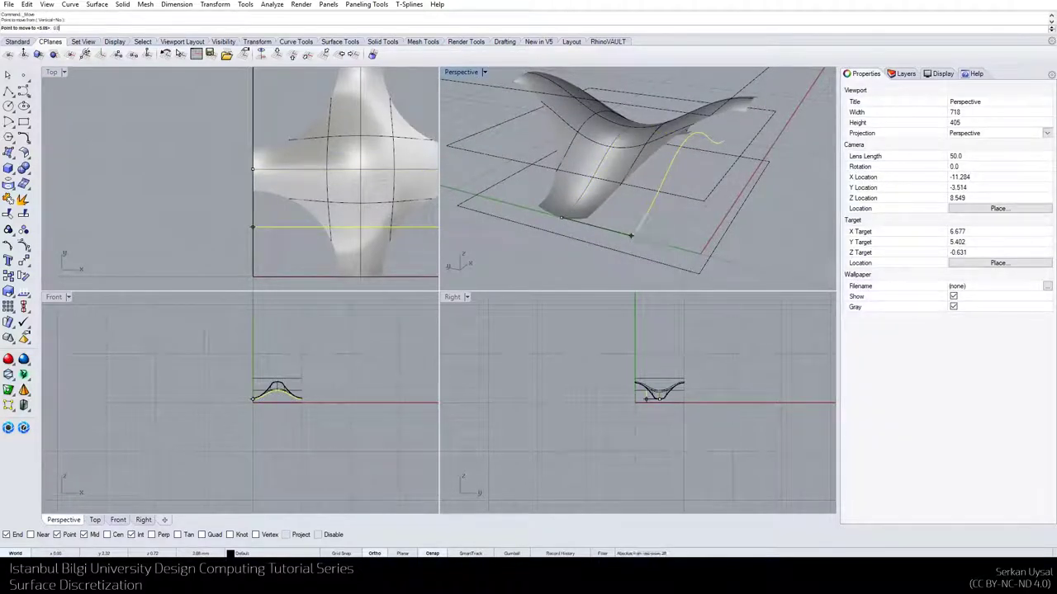
pyautogui.click(641, 224)
pyautogui.moveTo(640, 224); pyautogui.dragTo(615, 213, button='right')
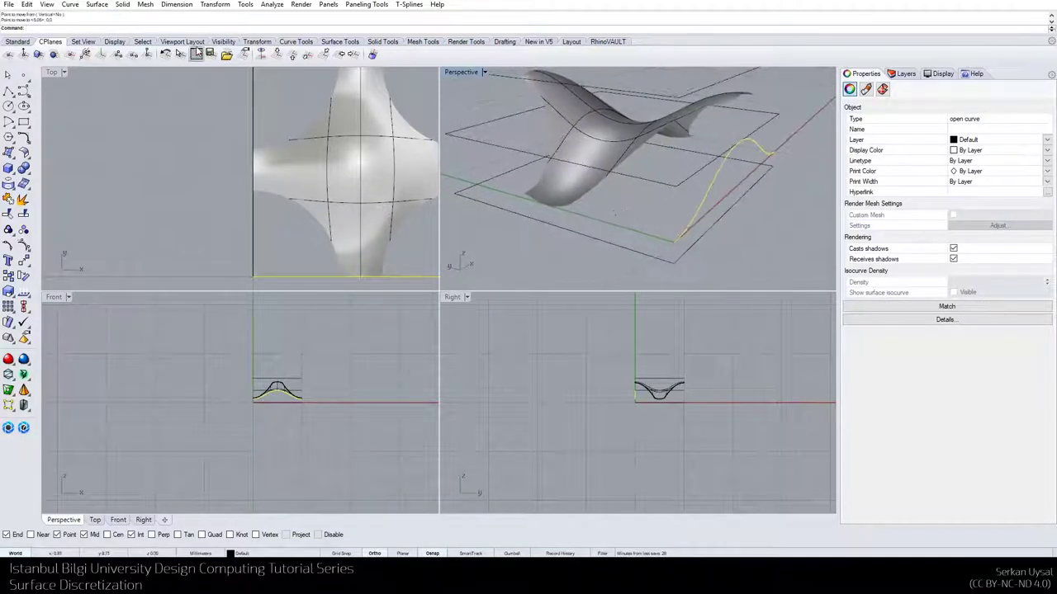
pyautogui.click(277, 54)
pyautogui.moveTo(576, 184); pyautogui.dragTo(626, 191, button='right')
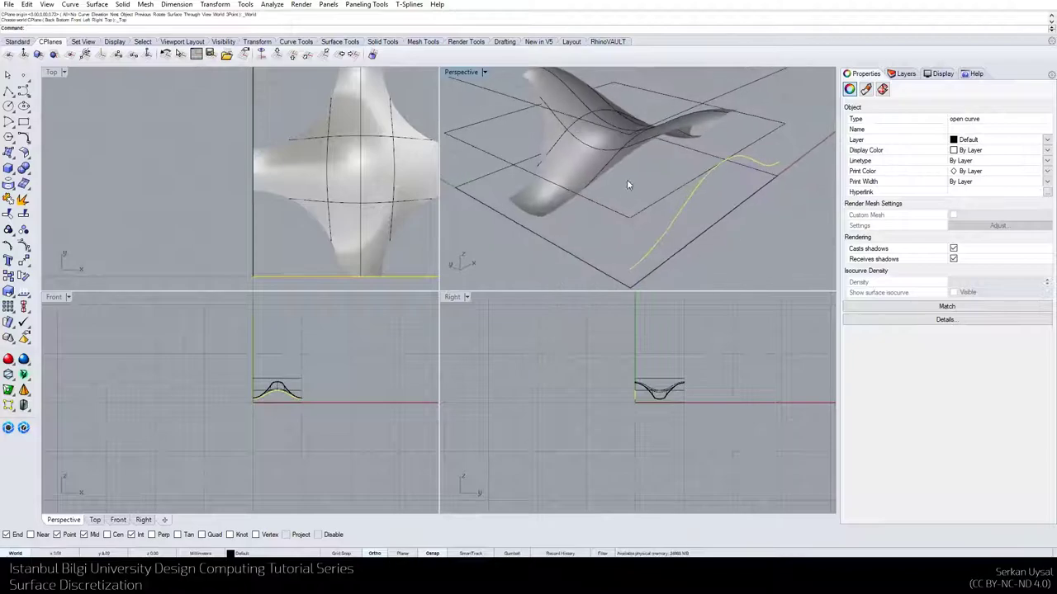
# Move the central isocurve parallel to Y from its end point onto the midpoint of the isocurve above the square's X axis edge
pyautogui.click(610, 134)
pyautogui.moveTo(609, 136); pyautogui.dragTo(720, 119, button='right')
pyautogui.click(610, 134)
pyautogui.click(636, 159)
pyautogui.write('m')
pyautogui.press('Return')
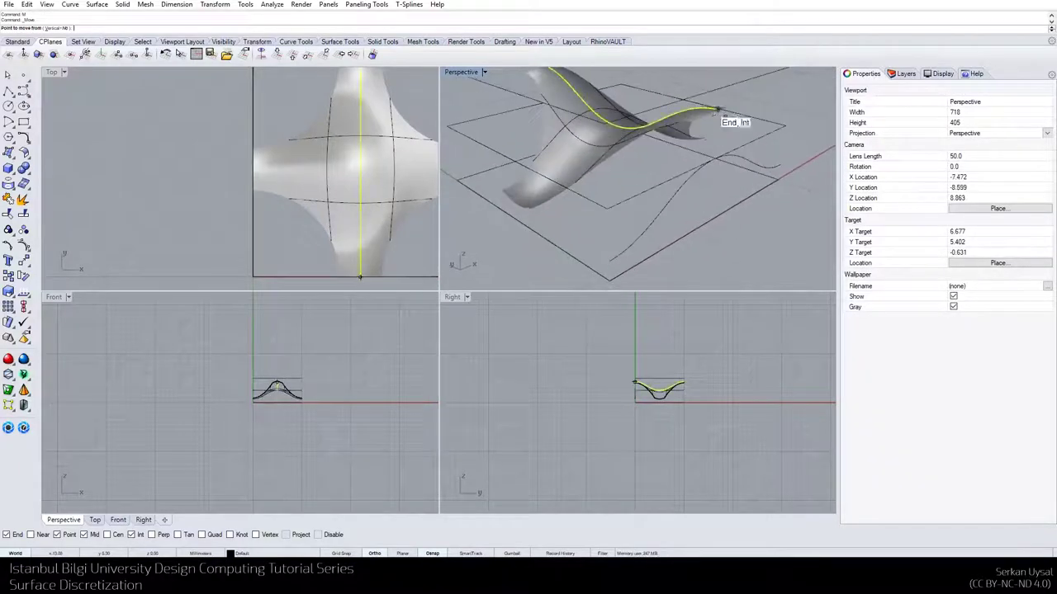
pyautogui.click(718, 158)
pyautogui.moveTo(716, 184)
pyautogui.mouseDown(button='right')
pyautogui.moveTo(709, 153)
pyautogui.moveTo(711, 191)
pyautogui.mouseUp(button='right')
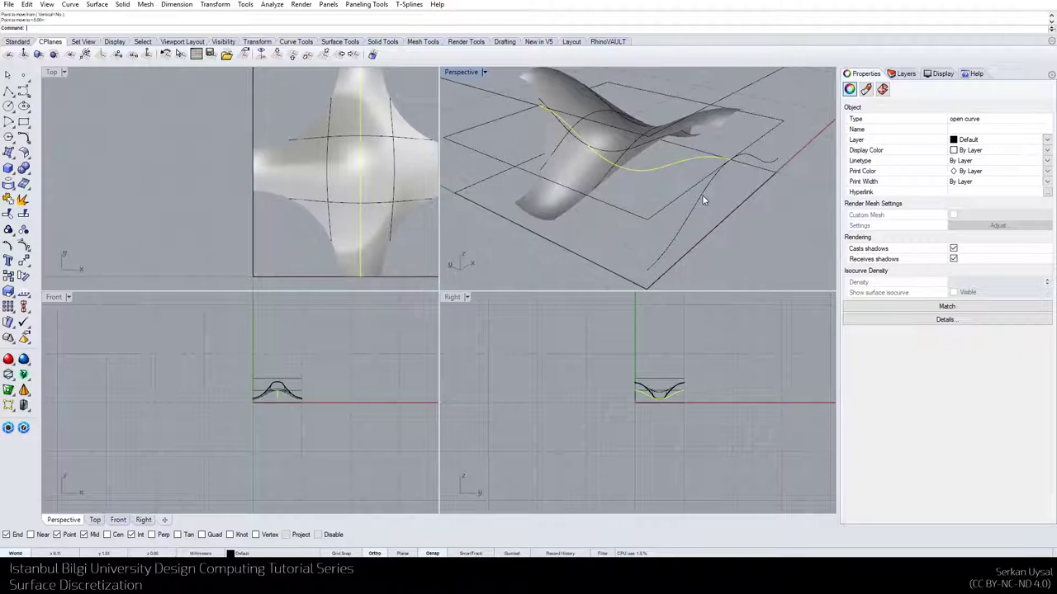
# Rotate both isocurves 270° about the square's centre in the Top view, bringing the one on the X axis edge onto the Y axis edge
pyautogui.keyDown('shift'); pyautogui.click(702, 195); pyautogui.keyUp('shift')
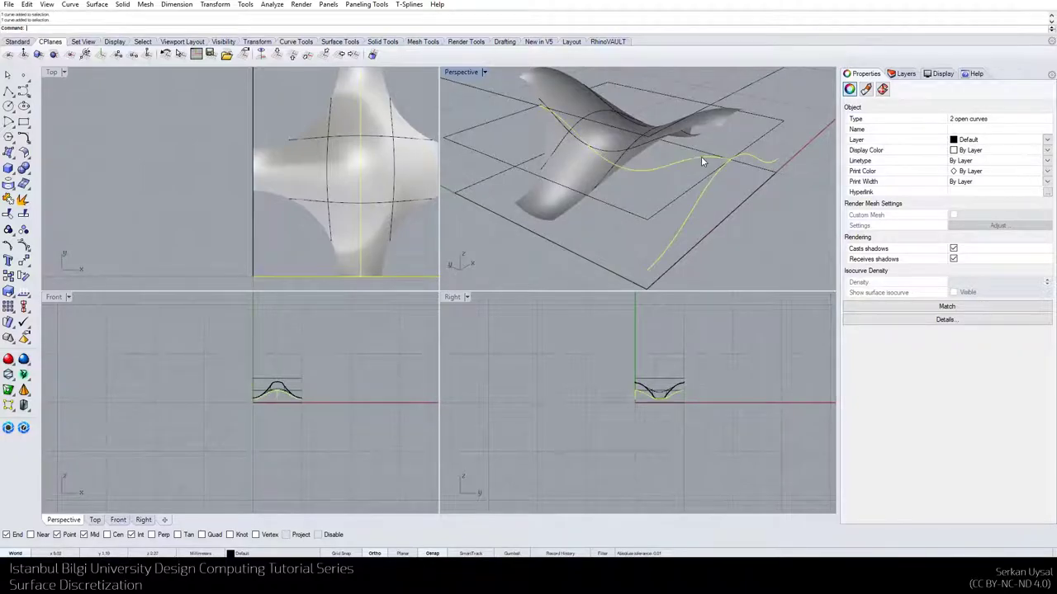
pyautogui.write('rotate')
pyautogui.press('Return')
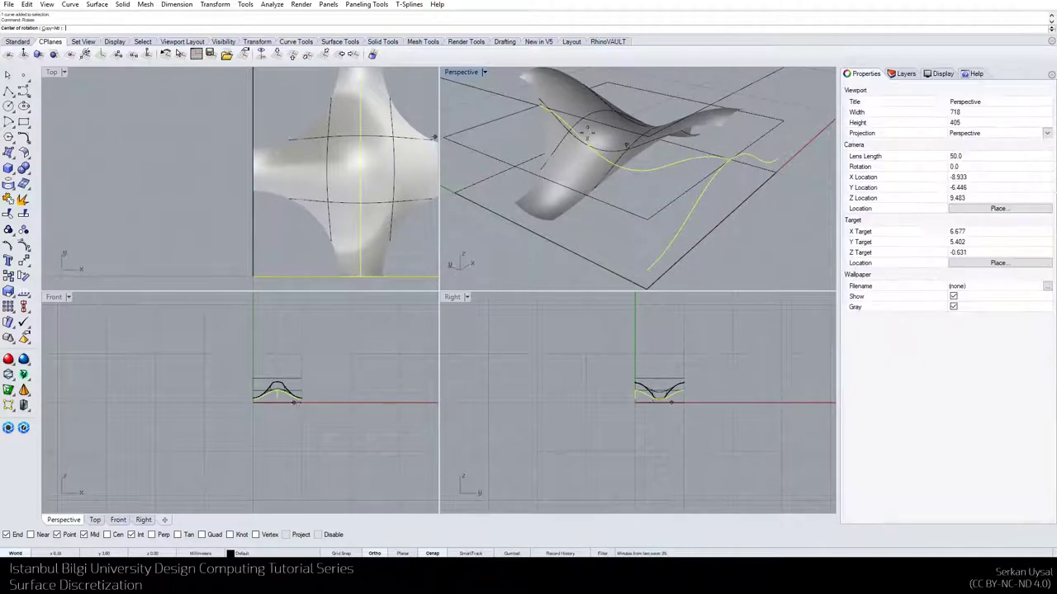
pyautogui.click(359, 169)
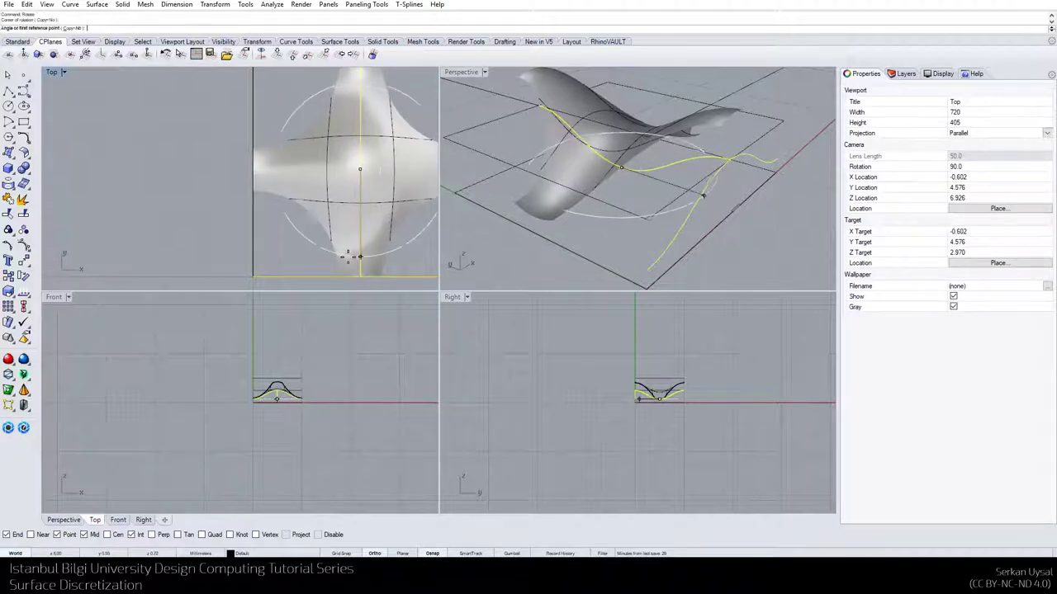
pyautogui.click(358, 275)
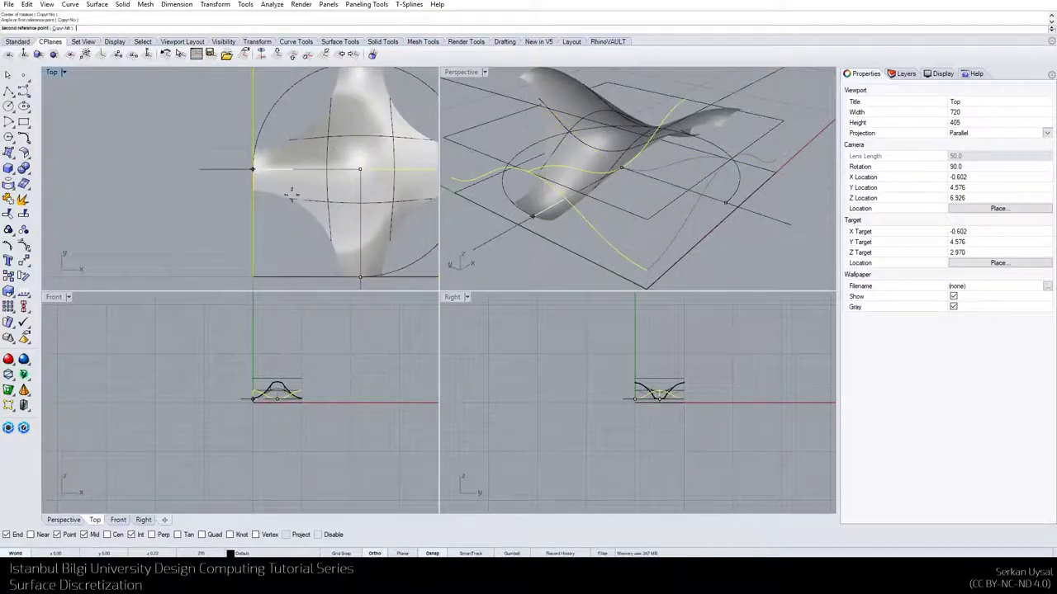
pyautogui.click(252, 168)
pyautogui.moveTo(569, 201)
pyautogui.mouseDown(button='right')
pyautogui.moveTo(569, 214)
pyautogui.moveTo(583, 185)
pyautogui.moveTo(584, 195)
pyautogui.mouseUp(button='right')
pyautogui.click(646, 208)
pyautogui.moveTo(646, 208); pyautogui.dragTo(582, 213, button='right')
pyautogui.click(578, 216)
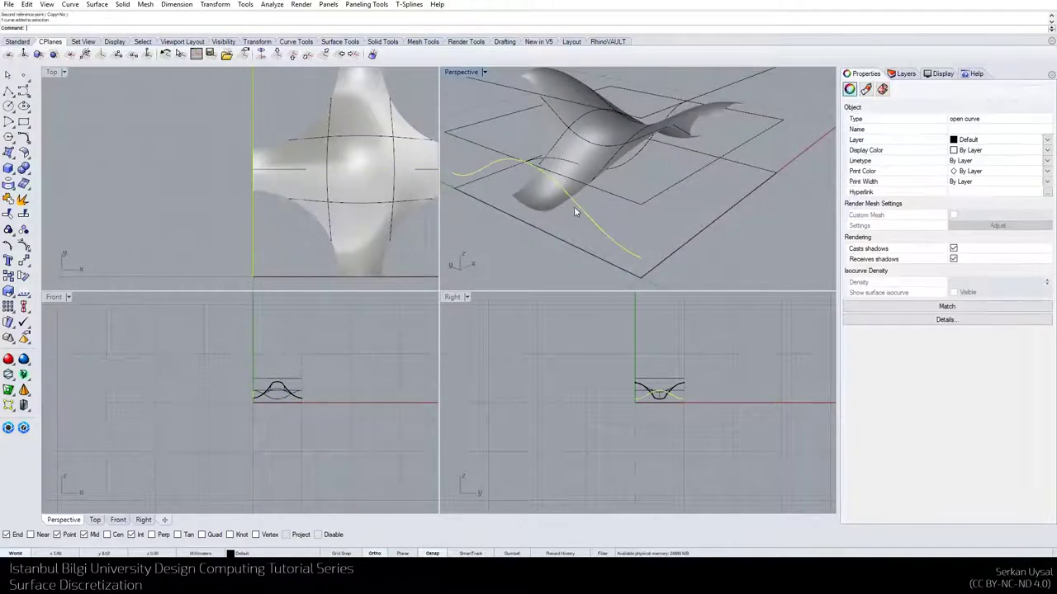
pyautogui.press('Escape')
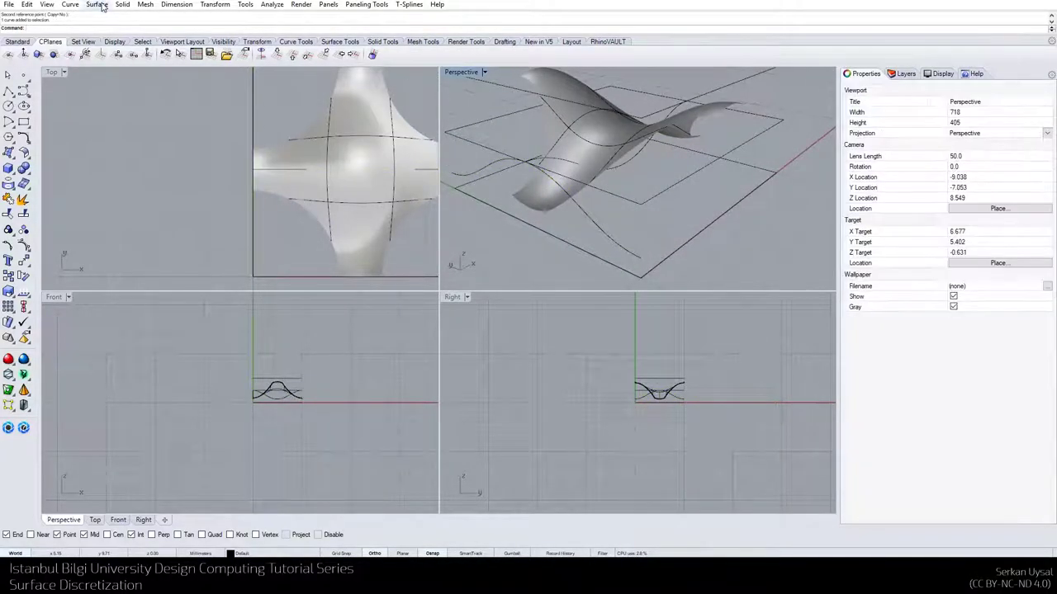
# Sweep the isocurve on the Y axis edge along the central isocurve with Sweep 1 Rail, Freeform style, without simplifying
pyautogui.click(96, 4)
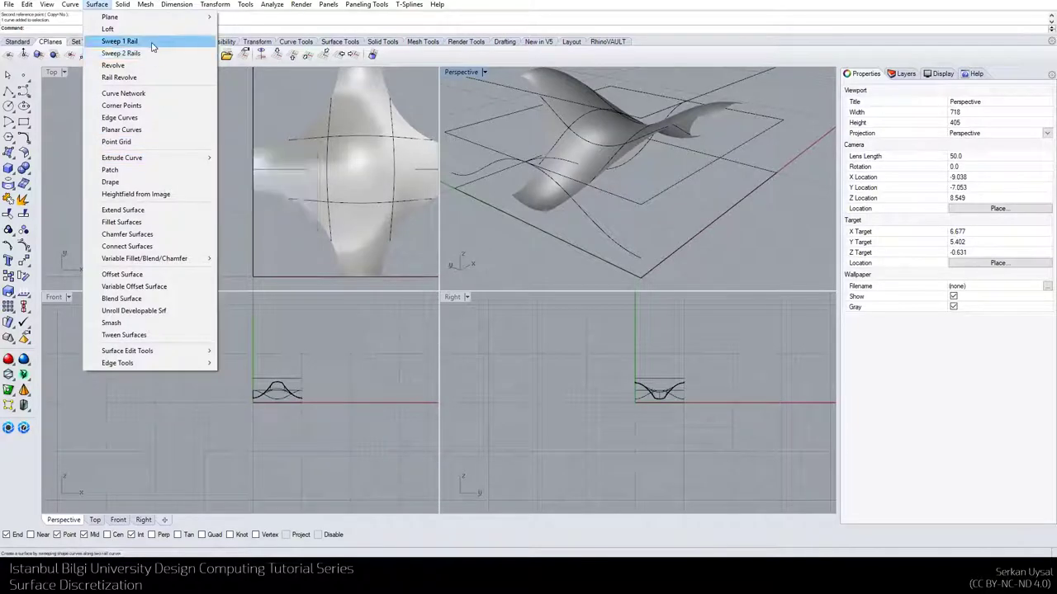
pyautogui.click(120, 41)
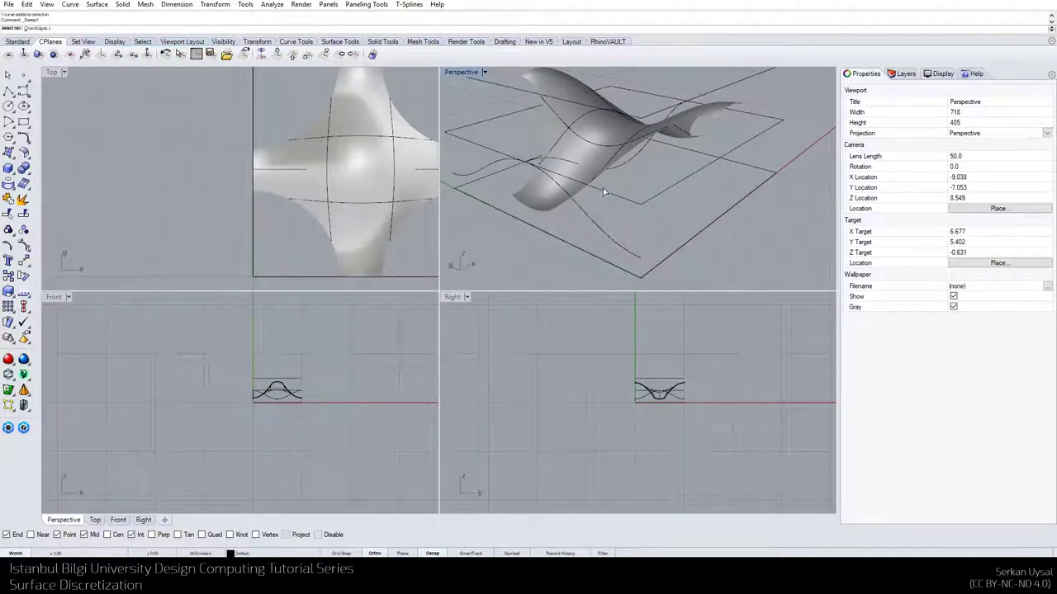
pyautogui.click(596, 232)
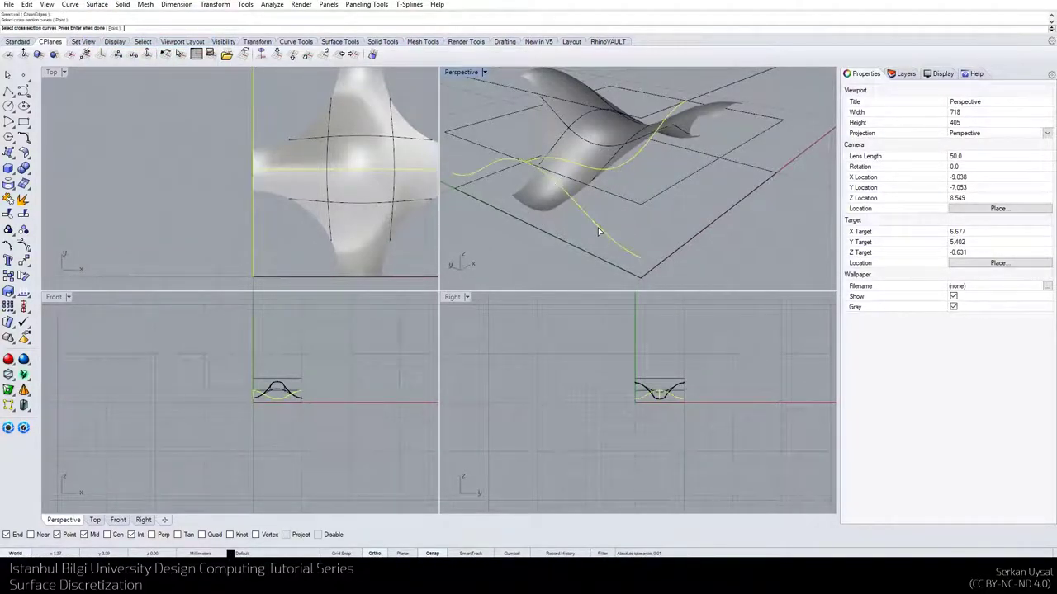
pyautogui.press('Return')
pyautogui.moveTo(598, 227); pyautogui.dragTo(529, 287, button='right')
pyautogui.scroll(-6, 108, 207)
pyautogui.scroll(4, 170, 215)
pyautogui.moveTo(567, 208); pyautogui.dragTo(685, 116, button='right')
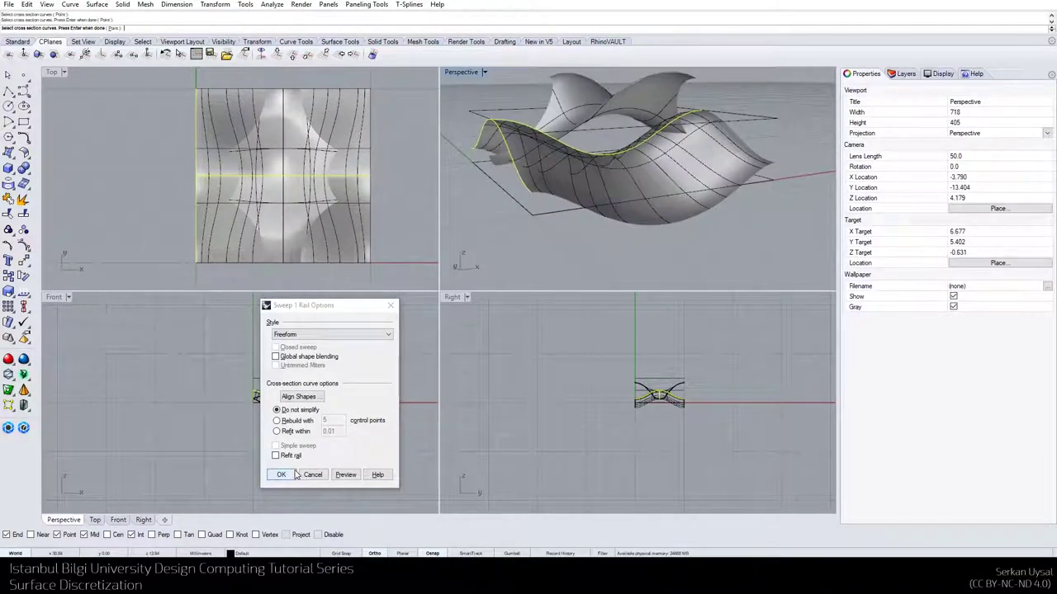
pyautogui.click(281, 474)
pyautogui.moveTo(532, 247); pyautogui.dragTo(551, 267, button='right')
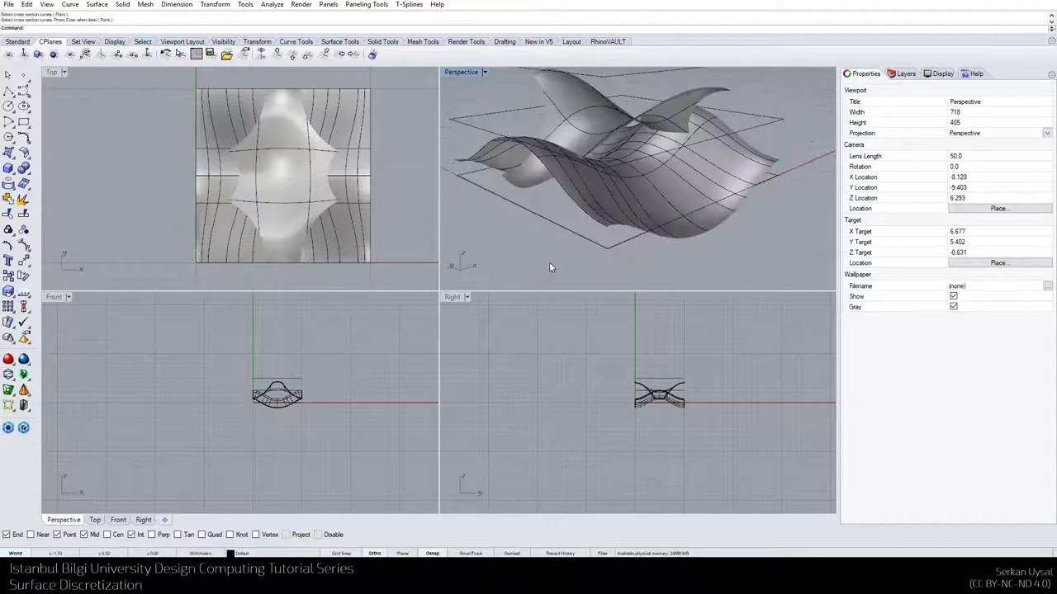
# Try moving the swept surface from its edge midpoint to the upper square's corner in the Front view, and undo the move
pyautogui.click(569, 200)
pyautogui.moveTo(551, 208); pyautogui.dragTo(531, 194, button='right')
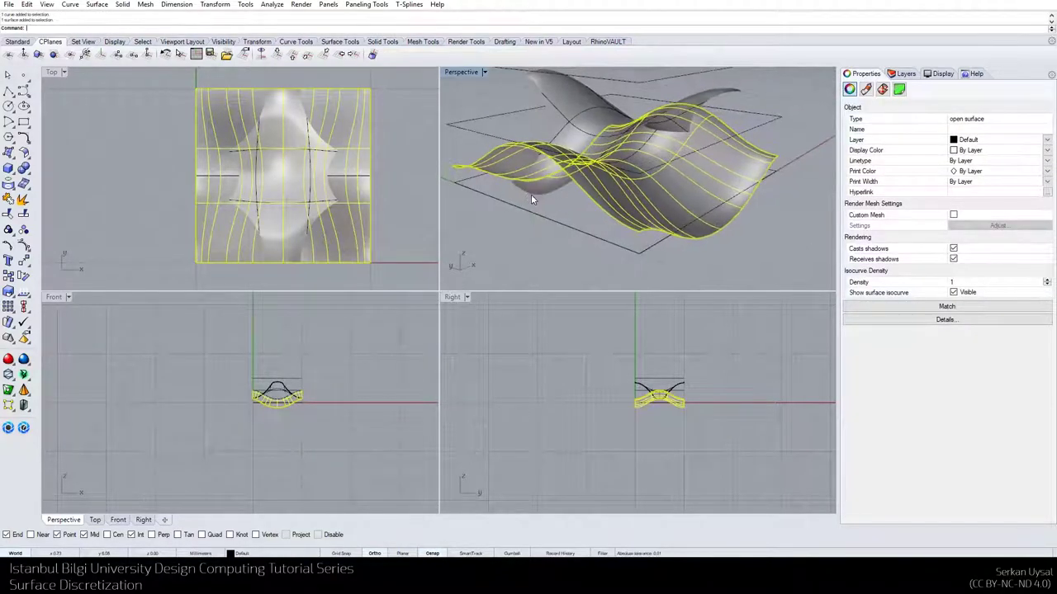
pyautogui.write('m')
pyautogui.press('Return')
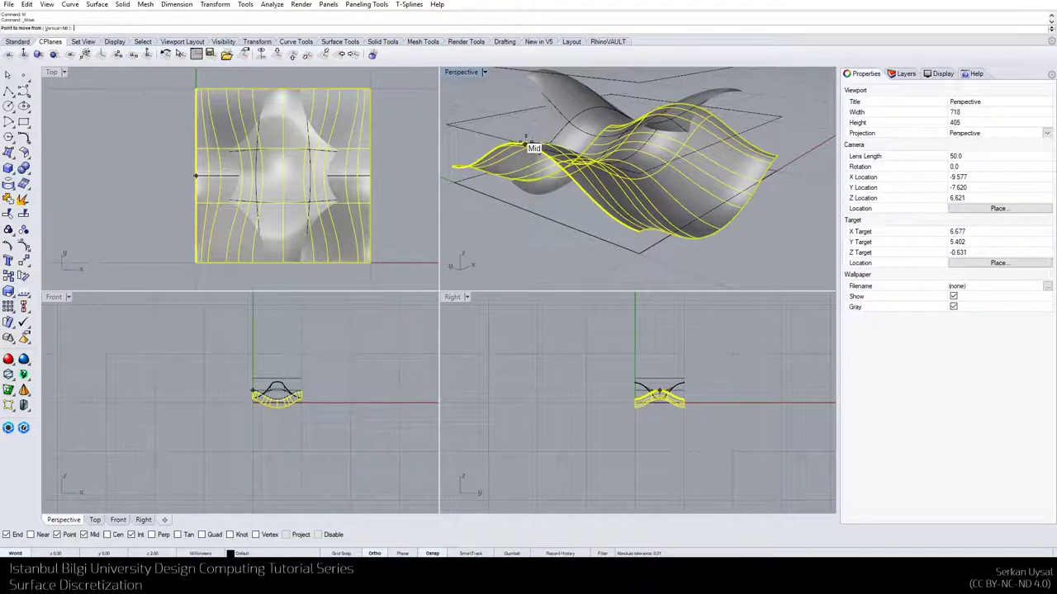
pyautogui.click(529, 147)
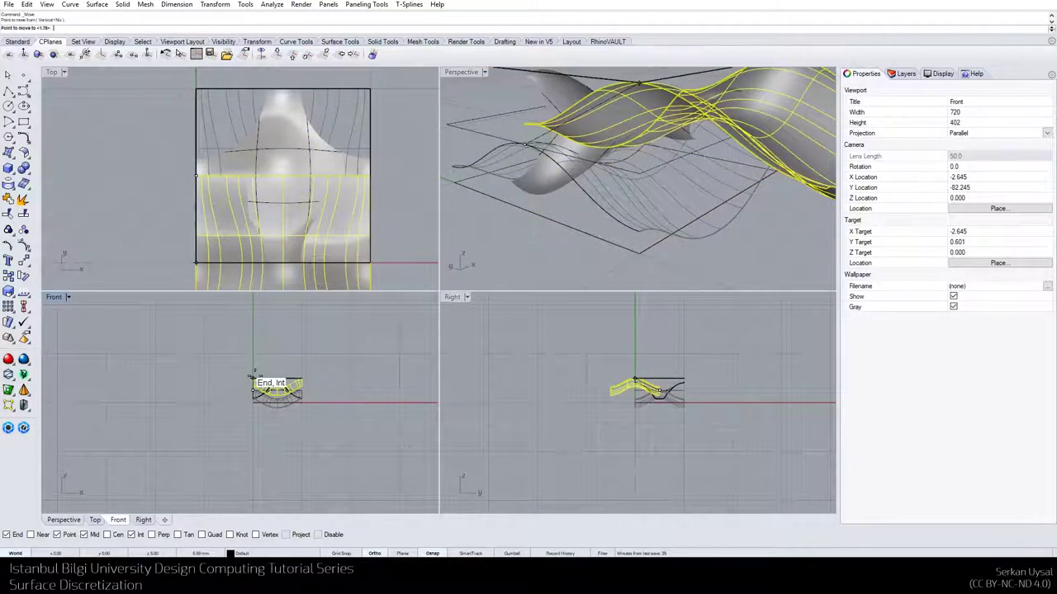
pyautogui.click(252, 378)
pyautogui.moveTo(635, 223); pyautogui.dragTo(726, 161, button='right')
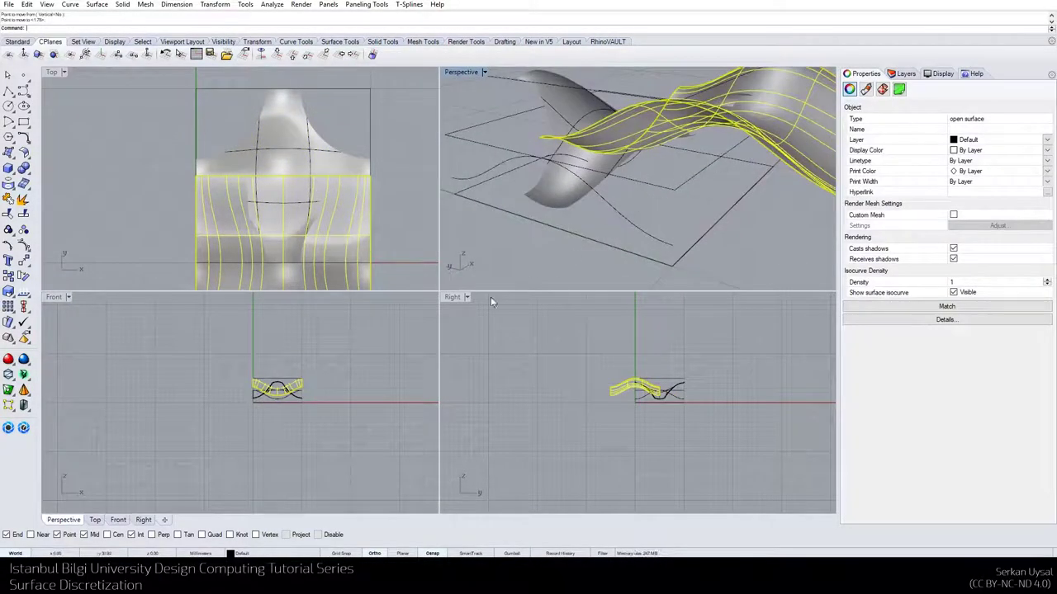
pyautogui.hotkey('ctrl', 'z')
# Move the swept surface straight up from its edge midpoint in the Front view
pyautogui.scroll(5, 240, 386)
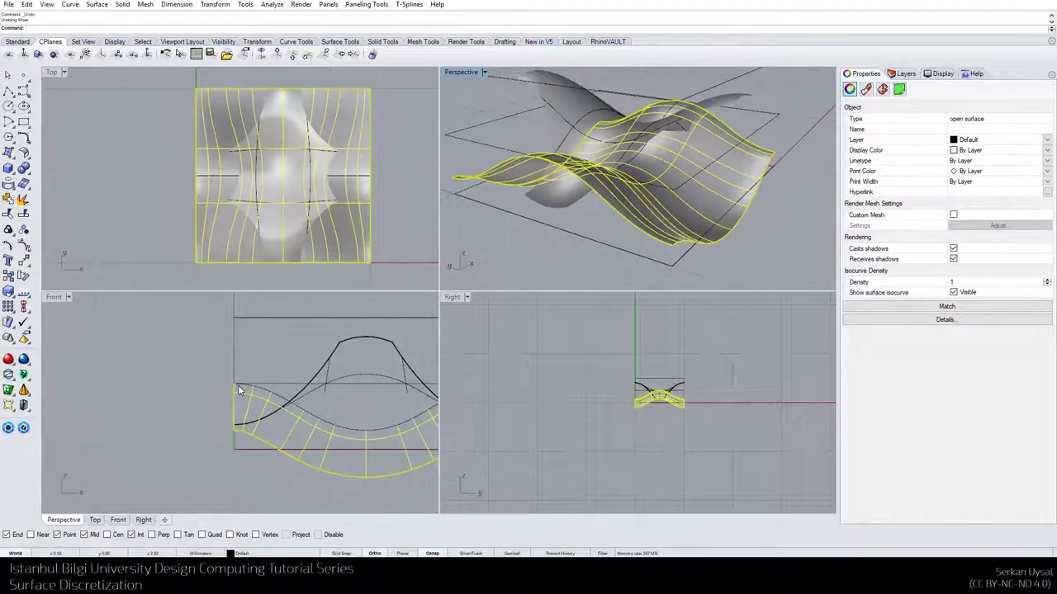
pyautogui.rightClick(238, 385)
pyautogui.click(237, 385)
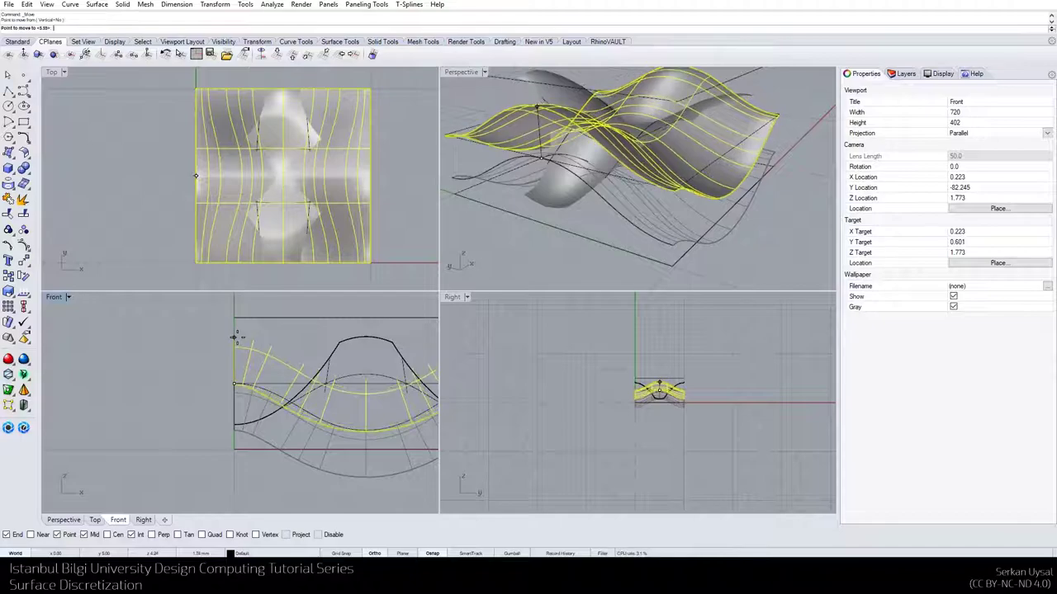
pyautogui.click(235, 348)
pyautogui.click(743, 228)
pyautogui.moveTo(743, 228); pyautogui.dragTo(637, 242, button='right')
pyautogui.scroll(-6, 613, 236)
# Undo the sweep, the rotation and the isocurve moves, restoring both extracted isocurves to their original places on the trimmed surface
pyautogui.hotkey('ctrl', 'z')
pyautogui.hotkey('ctrl', 'z')
pyautogui.hotkey('ctrl', 'z')
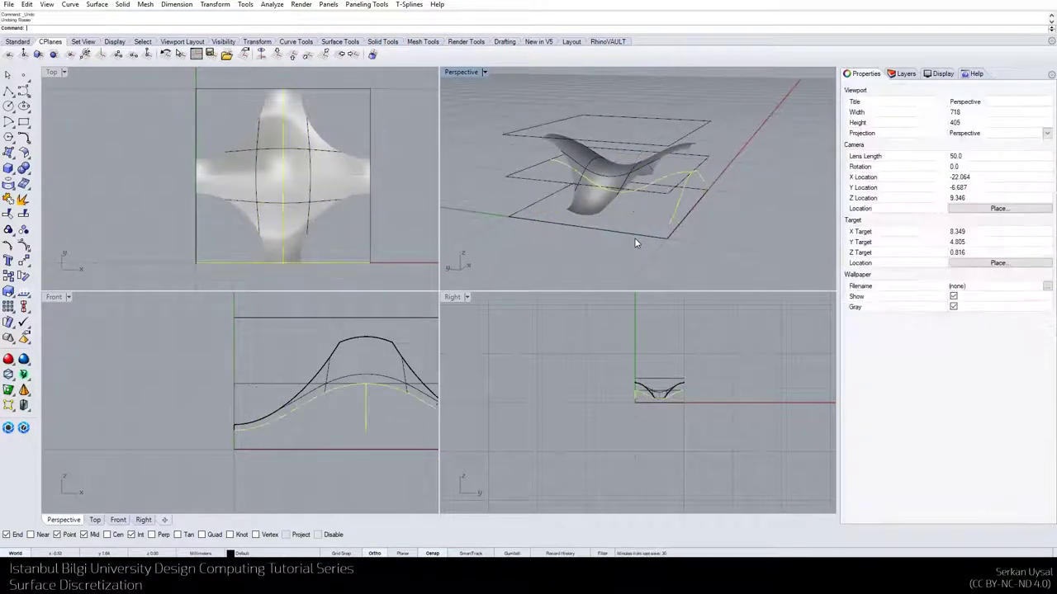
pyautogui.hotkey('ctrl', 'z')
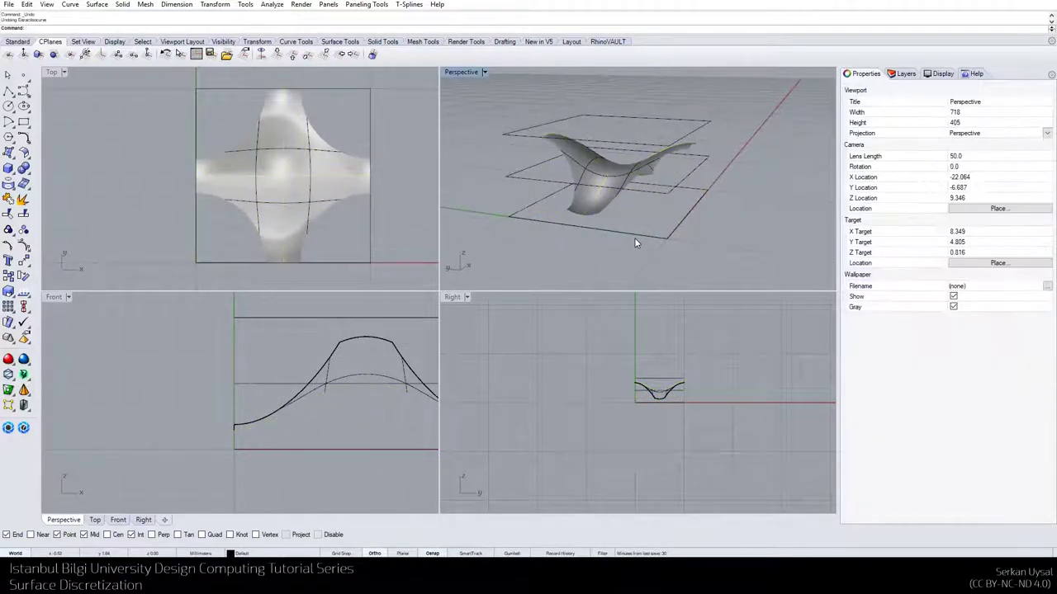
pyautogui.click(26, 4)
pyautogui.click(37, 33)
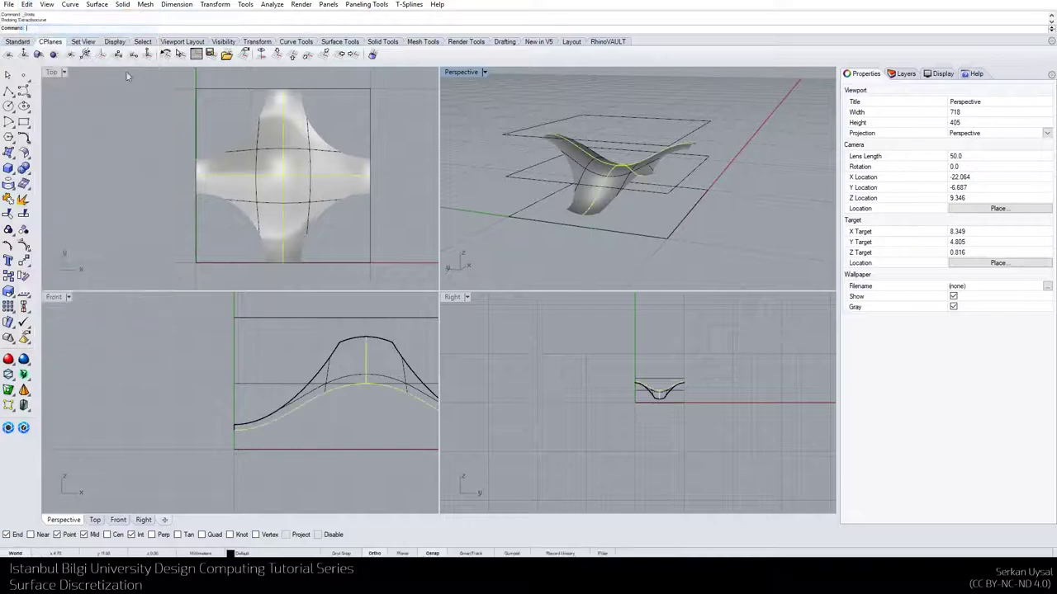
pyautogui.moveTo(655, 177); pyautogui.dragTo(612, 205, button='right')
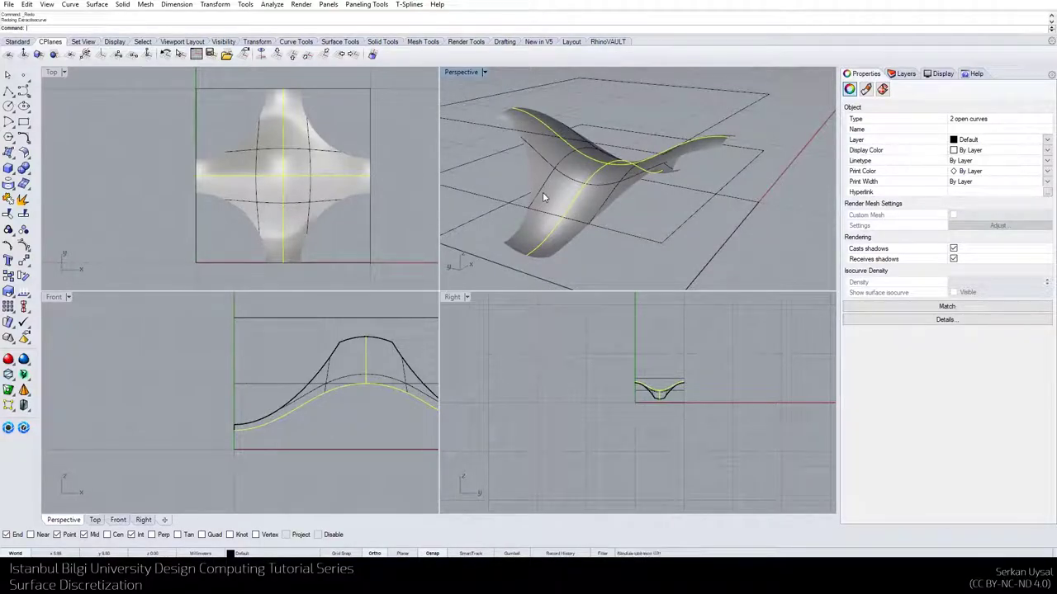
# Try rotating both restored isocurves a quarter turn about the square's centre, and undo the rotation
pyautogui.write('i')
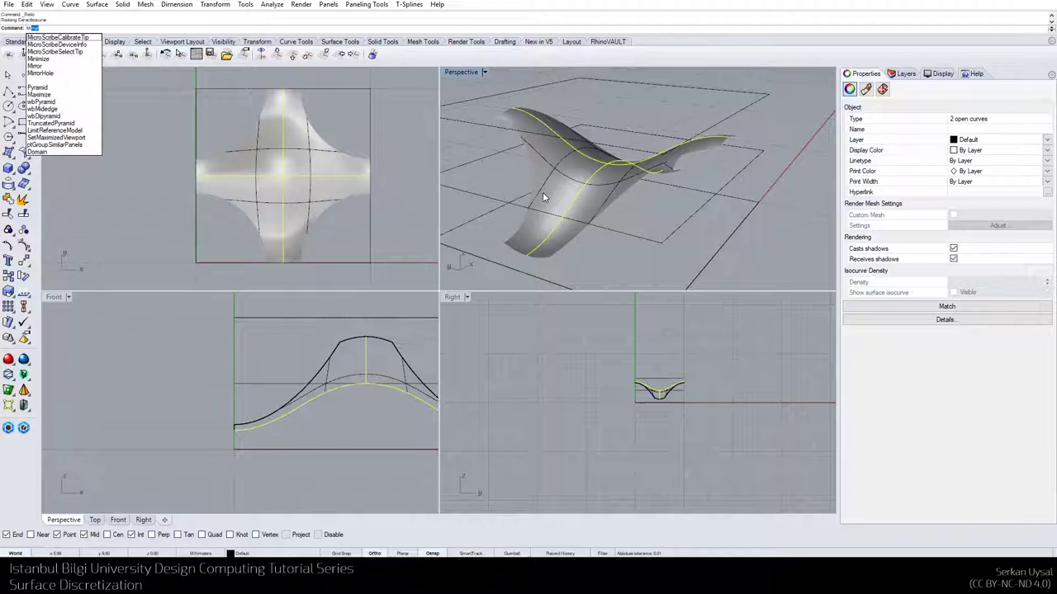
pyautogui.press('Escape')
pyautogui.press('Return')
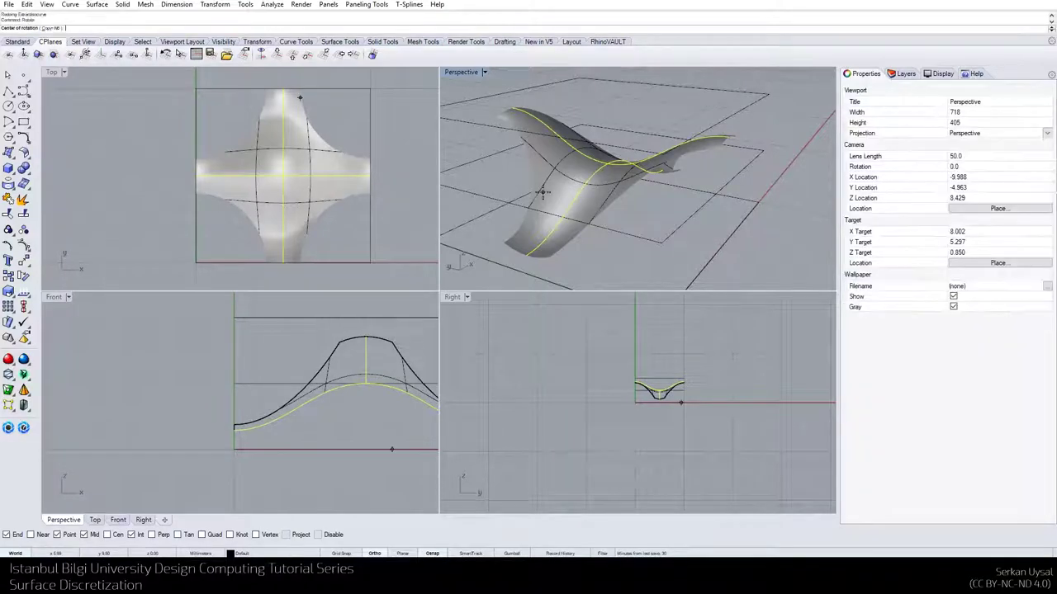
pyautogui.click(283, 176)
pyautogui.click(195, 176)
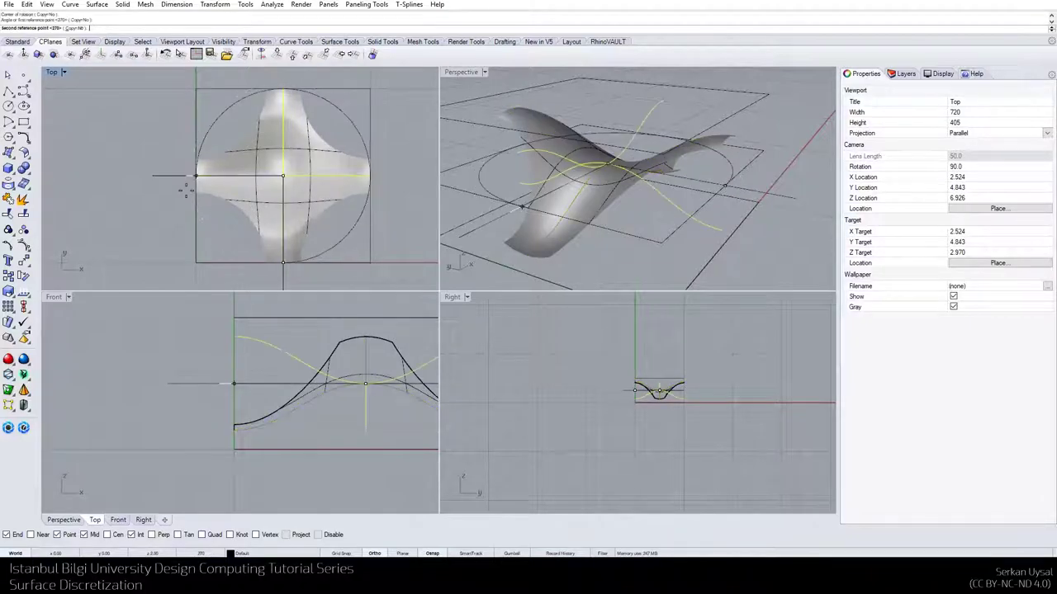
pyautogui.click(195, 176)
pyautogui.moveTo(540, 231); pyautogui.dragTo(623, 205, button='right')
pyautogui.hotkey('ctrl', 'z')
# Select only the two central isocurves and rotate them 90° about the square's centre in the Top view
pyautogui.click(587, 212)
pyautogui.click(579, 186)
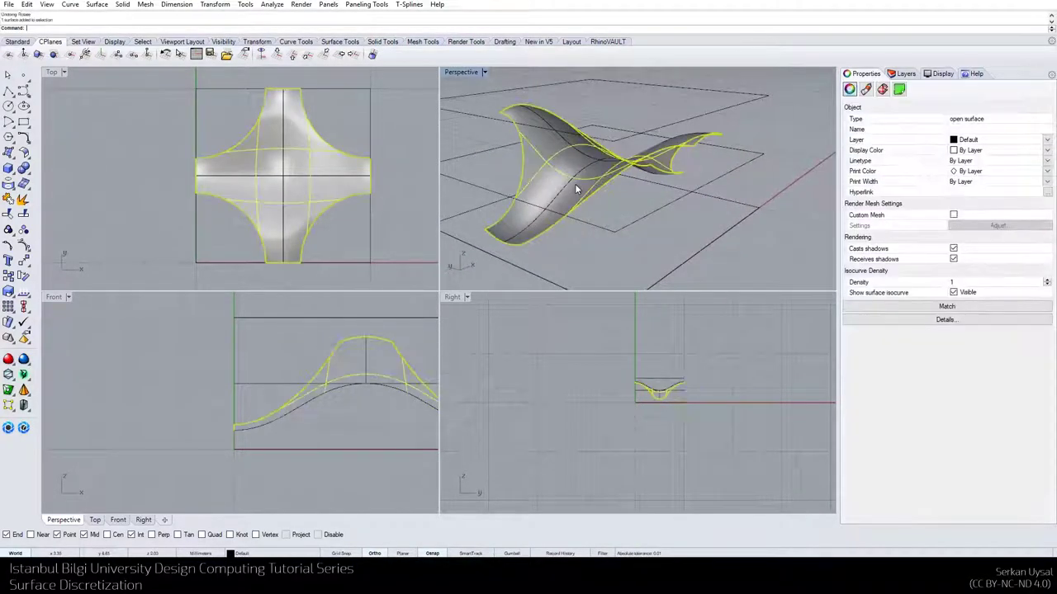
pyautogui.click(562, 186)
pyautogui.moveTo(563, 187)
pyautogui.mouseDown(button='right')
pyautogui.moveTo(585, 190)
pyautogui.moveTo(575, 189)
pyautogui.mouseUp(button='right')
pyautogui.moveTo(580, 190); pyautogui.dragTo(575, 208, button='right')
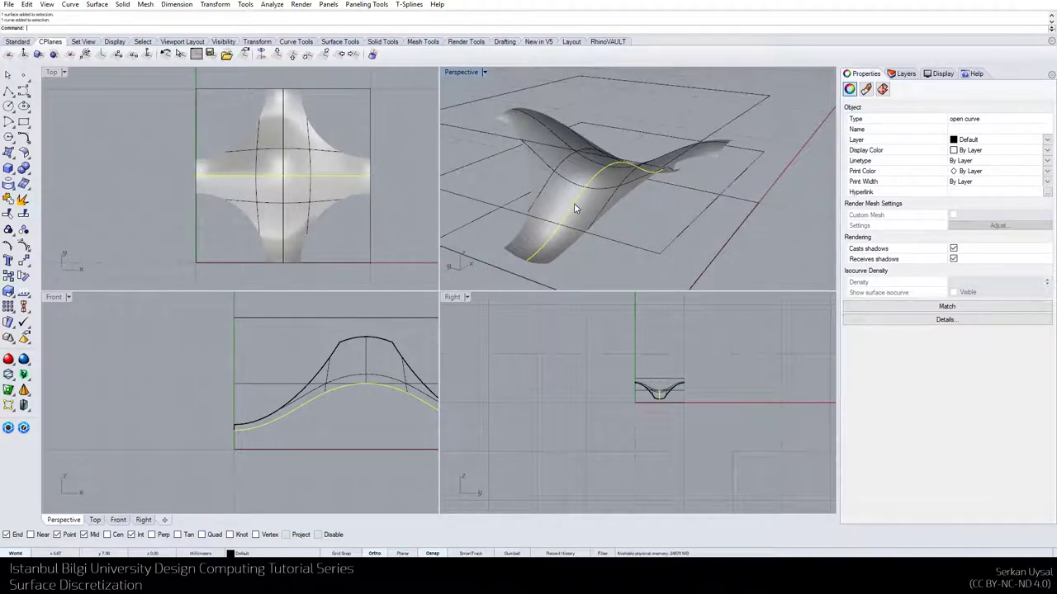
pyautogui.click(616, 180)
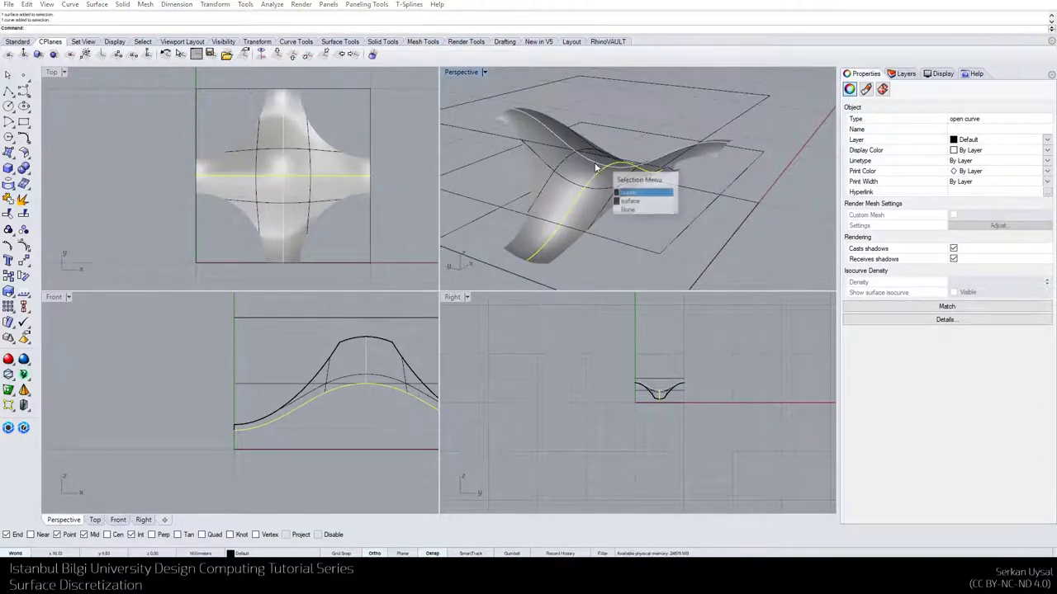
pyautogui.click(629, 194)
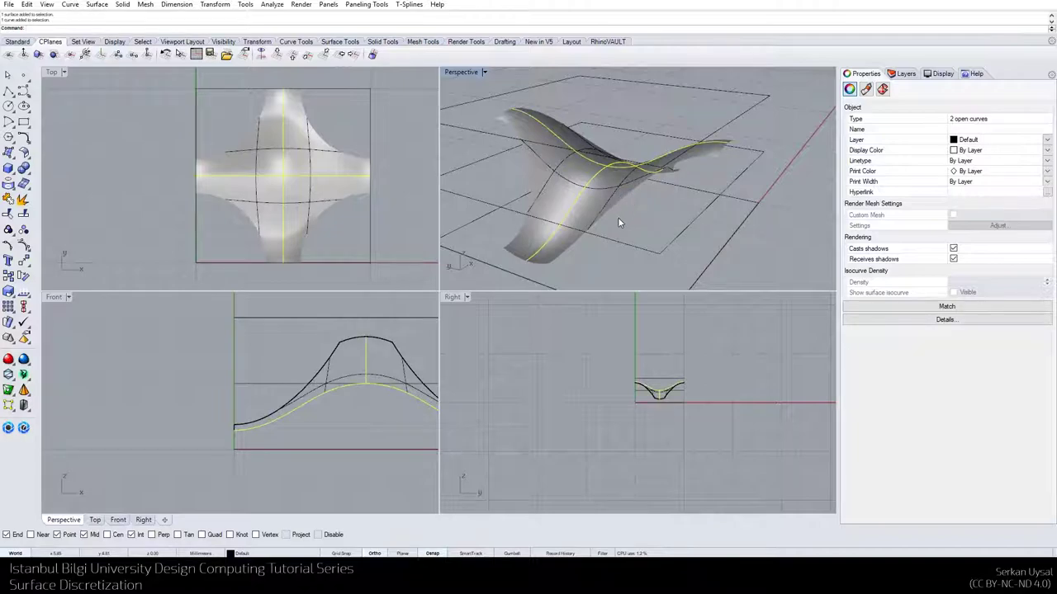
pyautogui.write('rotate')
pyautogui.press('Return')
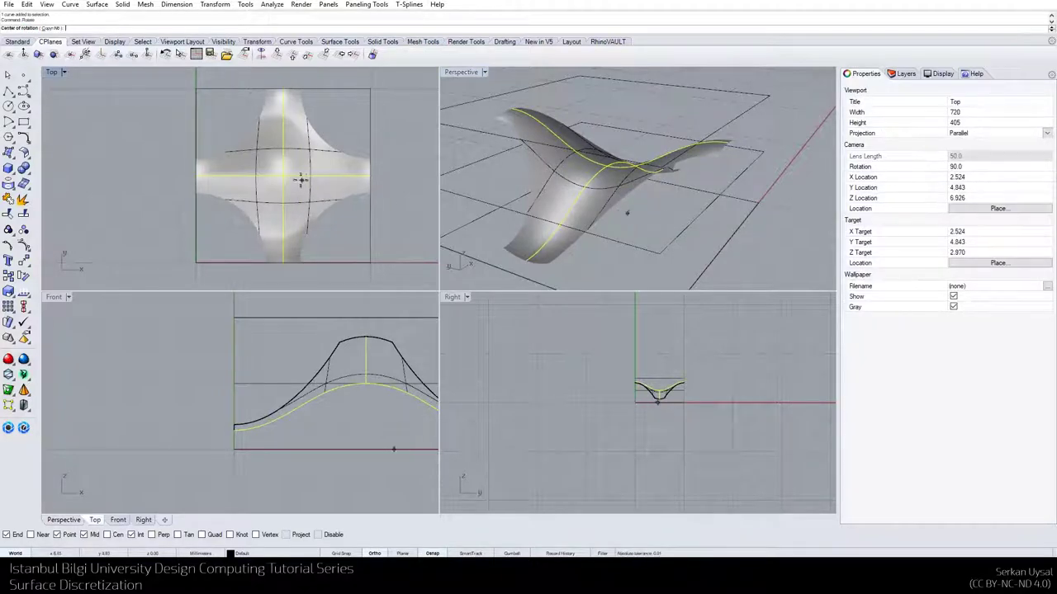
pyautogui.click(282, 176)
pyautogui.click(284, 263)
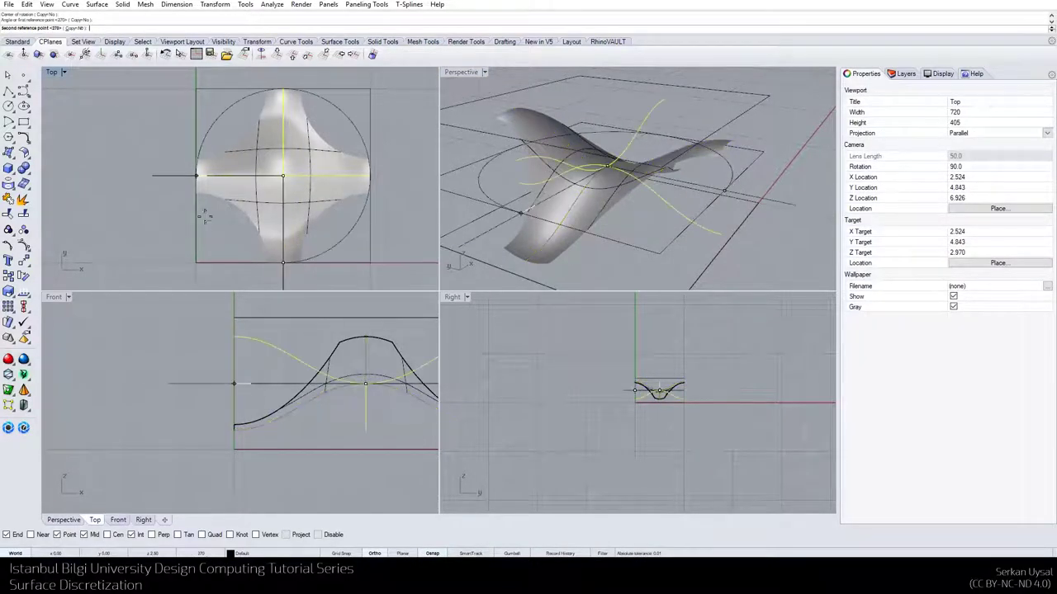
pyautogui.click(195, 176)
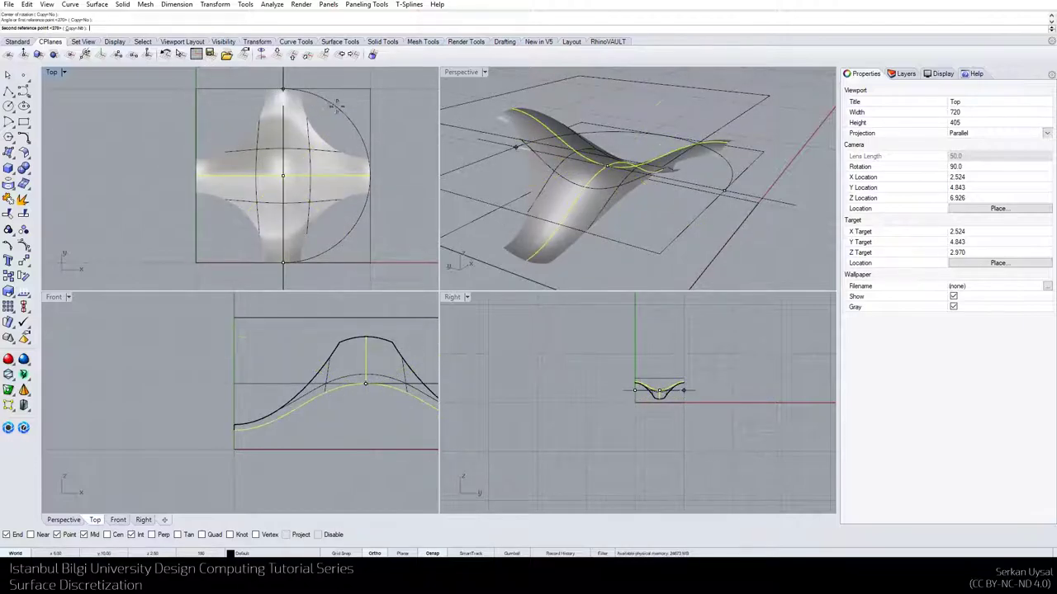
pyautogui.click(386, 160)
pyautogui.moveTo(657, 228)
pyautogui.mouseDown(button='right')
pyautogui.moveTo(604, 231)
pyautogui.moveTo(673, 237)
pyautogui.mouseUp(button='right')
# Select the rotated isocurve running along the y-direction and raise the Perspective construction plane to the level of its low end
pyautogui.click(684, 232)
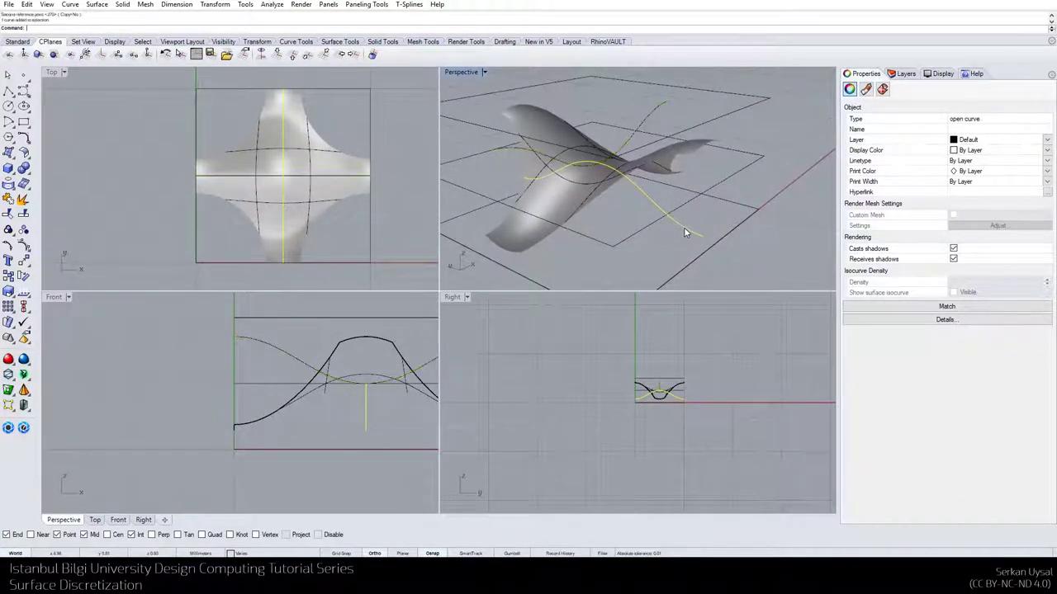
pyautogui.click(26, 56)
pyautogui.keyDown('shift'); pyautogui.moveTo(619, 281); pyautogui.dragTo(663, 226, button='right'); pyautogui.keyUp('shift')
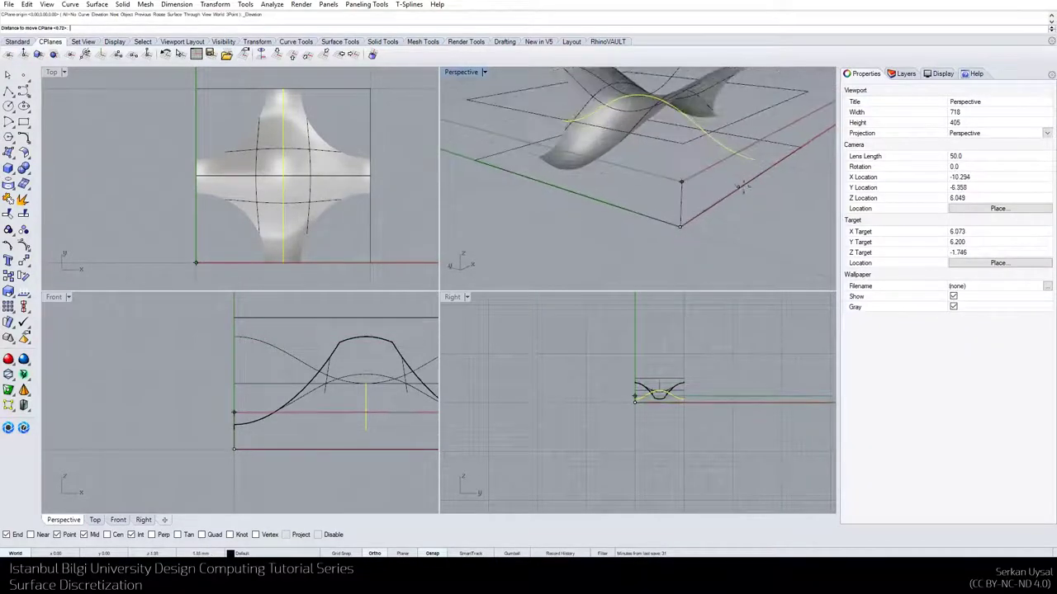
pyautogui.click(753, 160)
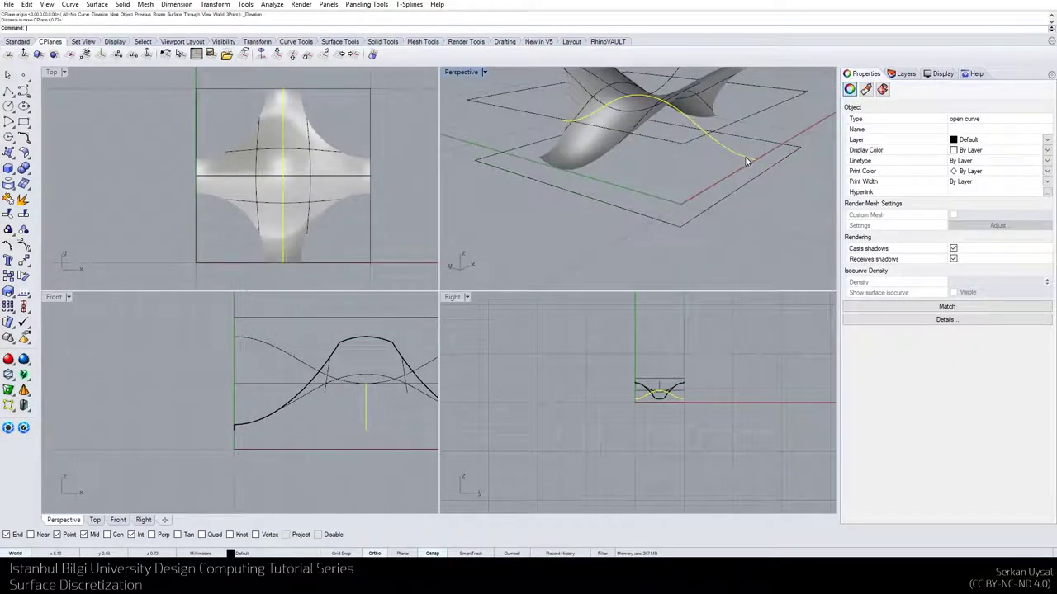
# Move the selected isocurve by its low end point to 0,0 on the raised construction plane
pyautogui.write('m')
pyautogui.press('Return')
pyautogui.click(754, 161)
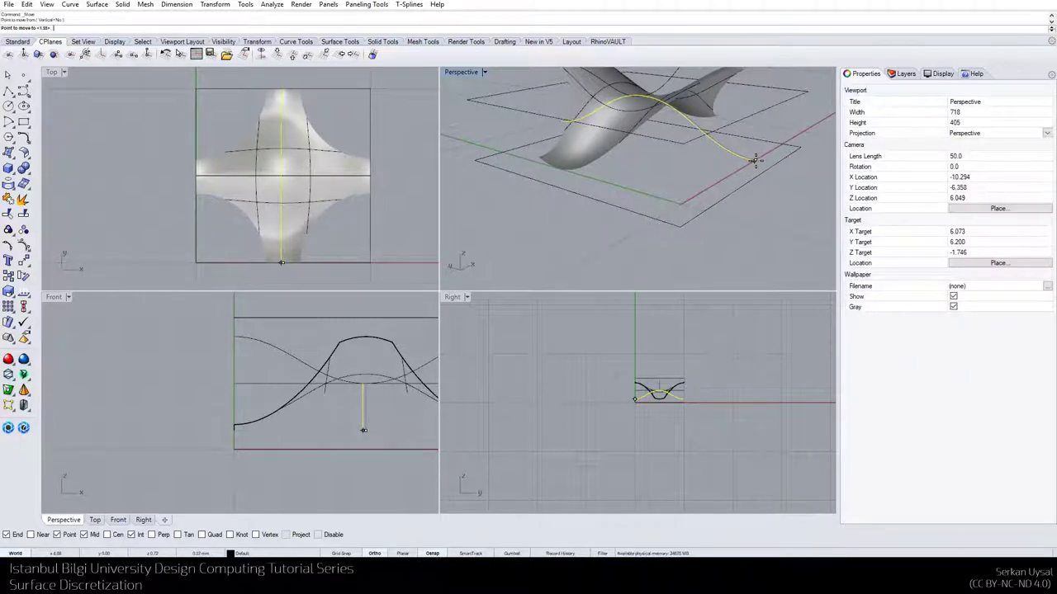
pyautogui.click(755, 160)
pyautogui.moveTo(755, 160); pyautogui.dragTo(566, 201, button='right')
pyautogui.press('Escape')
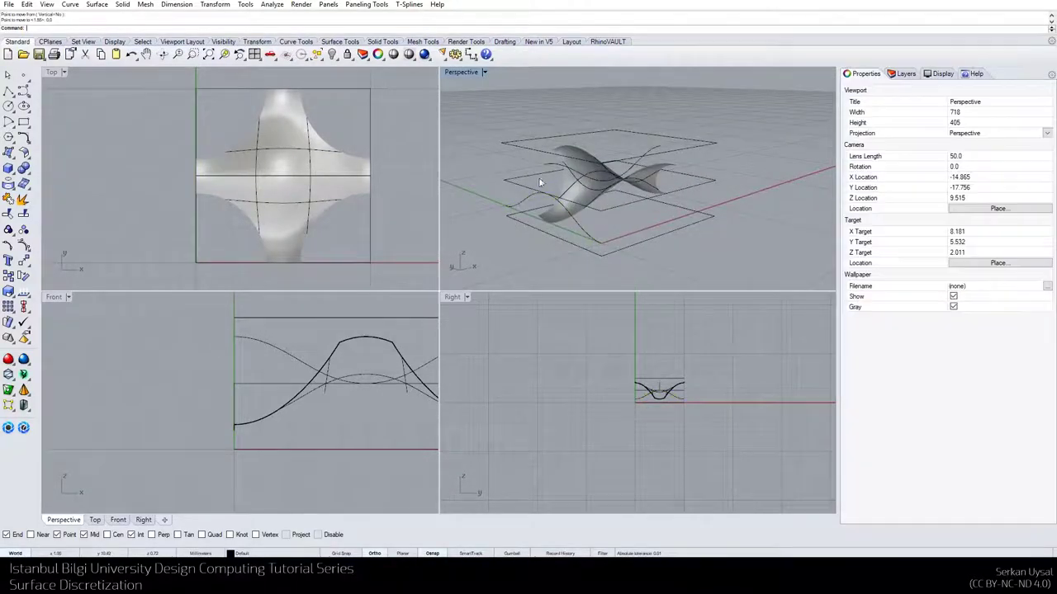
pyautogui.click(95, 4)
pyautogui.click(108, 38)
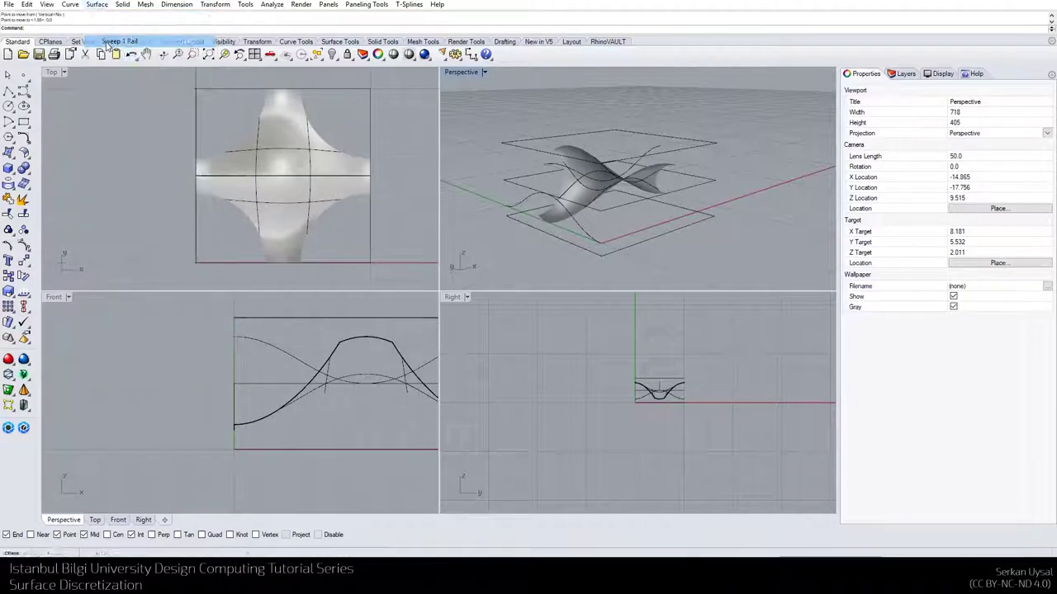
pyautogui.click(549, 161)
pyautogui.click(525, 204)
pyautogui.press('Return')
pyautogui.moveTo(525, 204); pyautogui.dragTo(533, 225, button='right')
pyautogui.press('Escape')
# Raise the isocurve on the y-axis edge straight up, moving it from its midpoint to the end of the other central isocurve
pyautogui.click(525, 201)
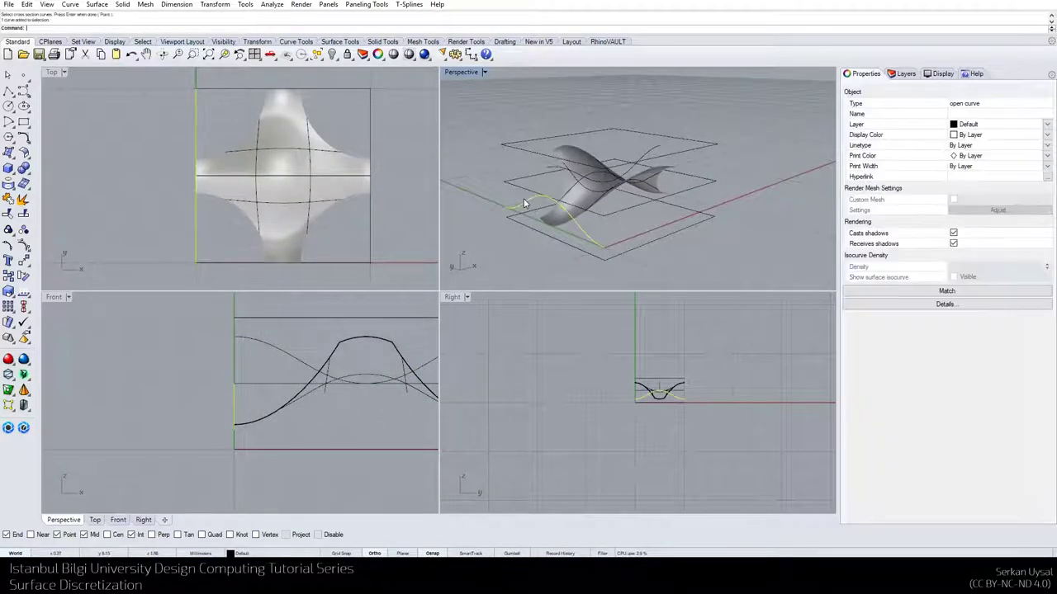
pyautogui.write('m')
pyautogui.press('Return')
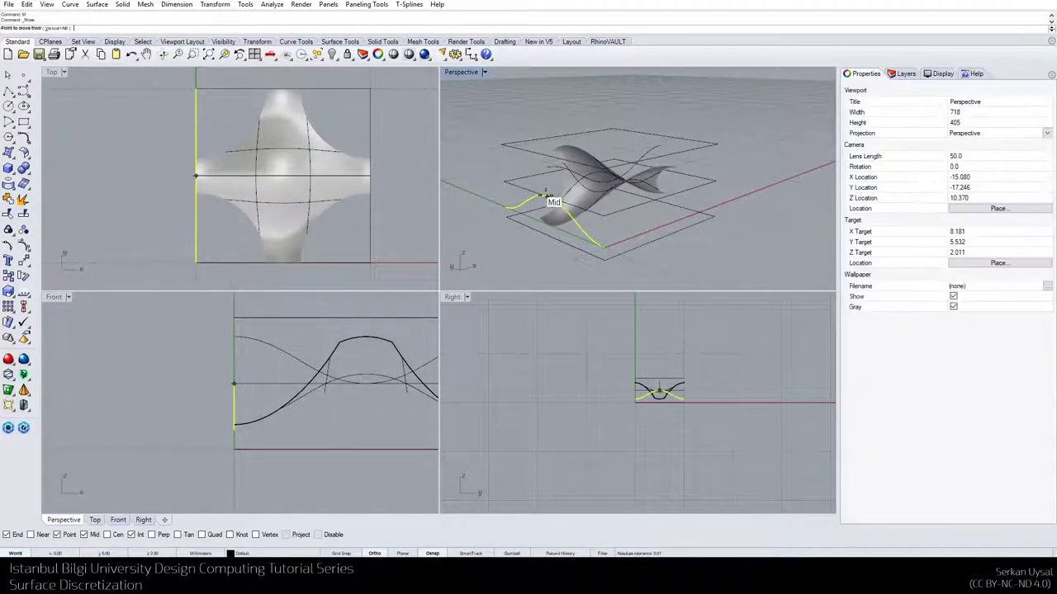
pyautogui.click(547, 197)
pyautogui.click(547, 168)
pyautogui.moveTo(562, 190); pyautogui.dragTo(566, 224, button='right')
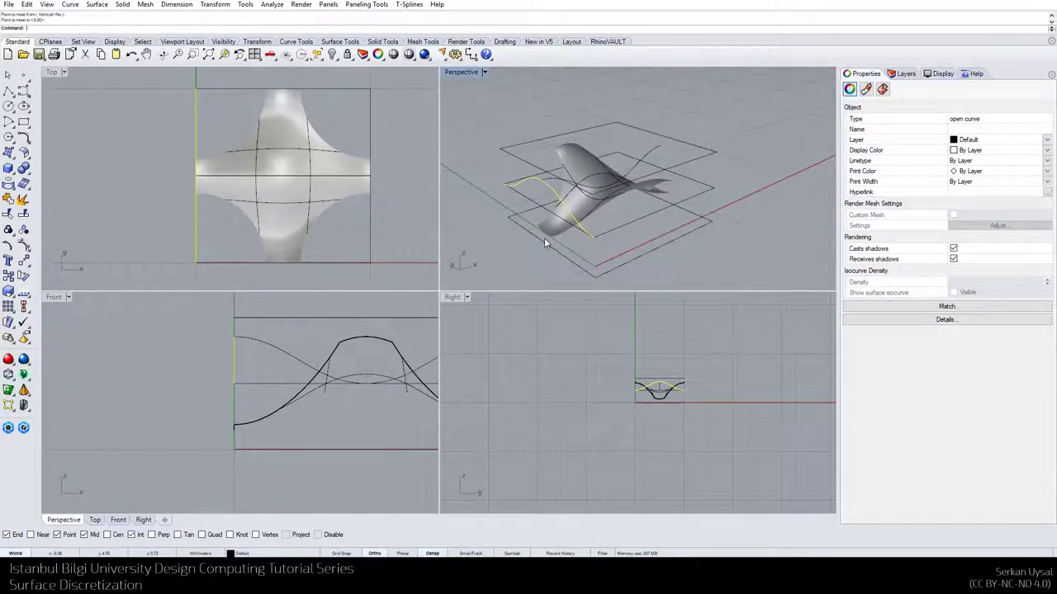
pyautogui.press('Escape')
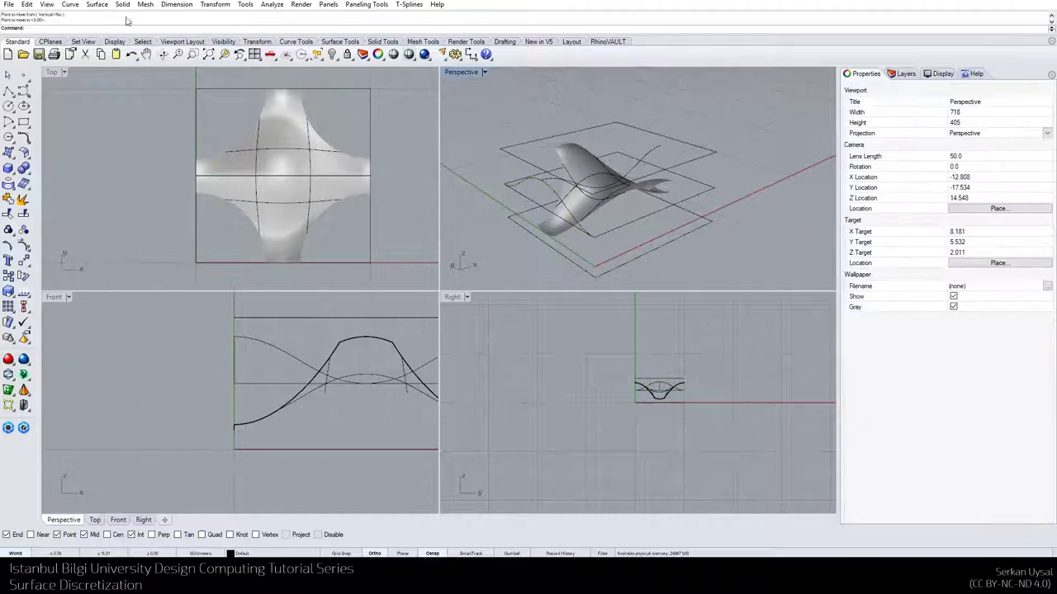
# Create a Sweep 1 Rail surface with the central x-direction isocurve as rail and the raised edge curve as cross section
pyautogui.click(97, 5)
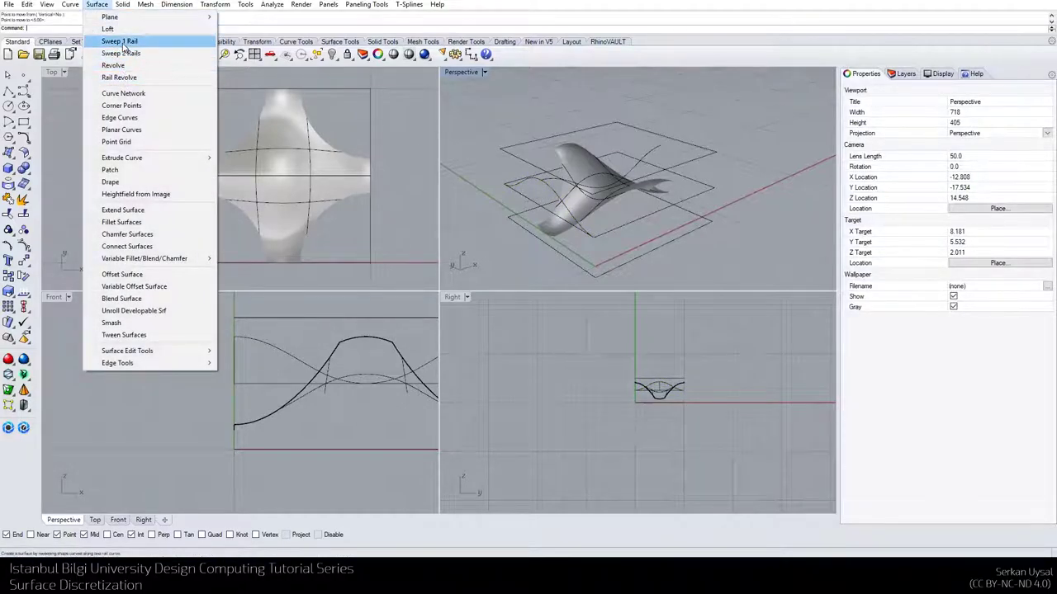
pyautogui.click(120, 41)
pyautogui.scroll(2, 535, 180)
pyautogui.click(553, 180)
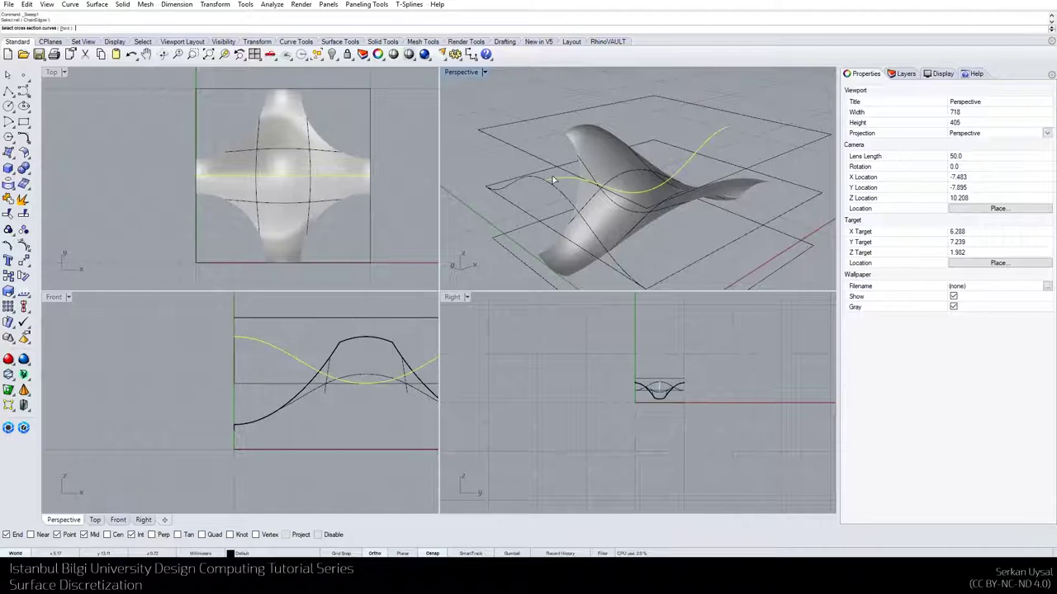
pyautogui.click(556, 189)
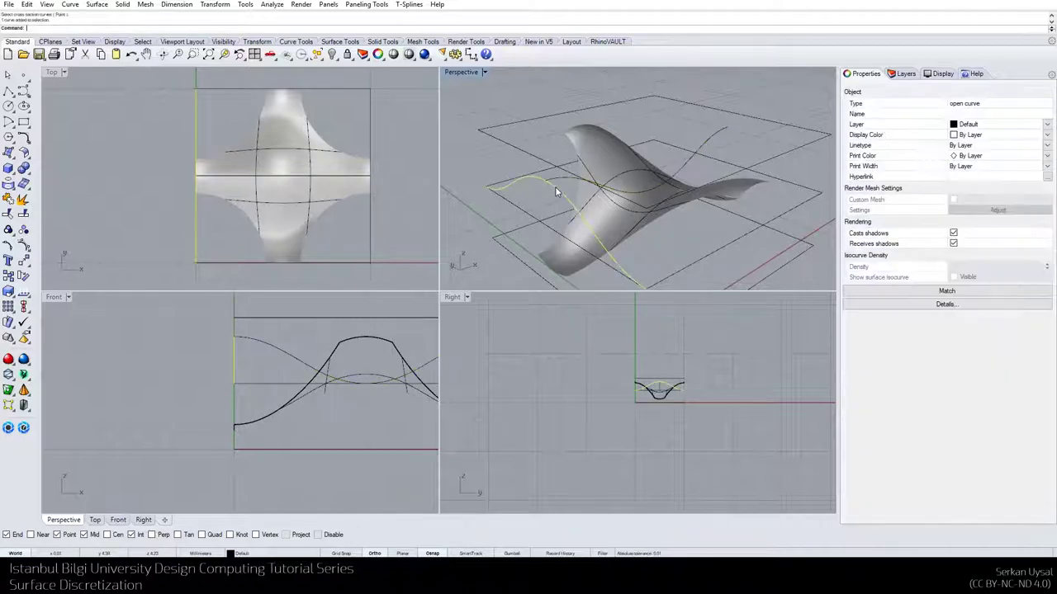
pyautogui.moveTo(556, 224); pyautogui.dragTo(562, 221, button='right')
pyautogui.rightClick(553, 195)
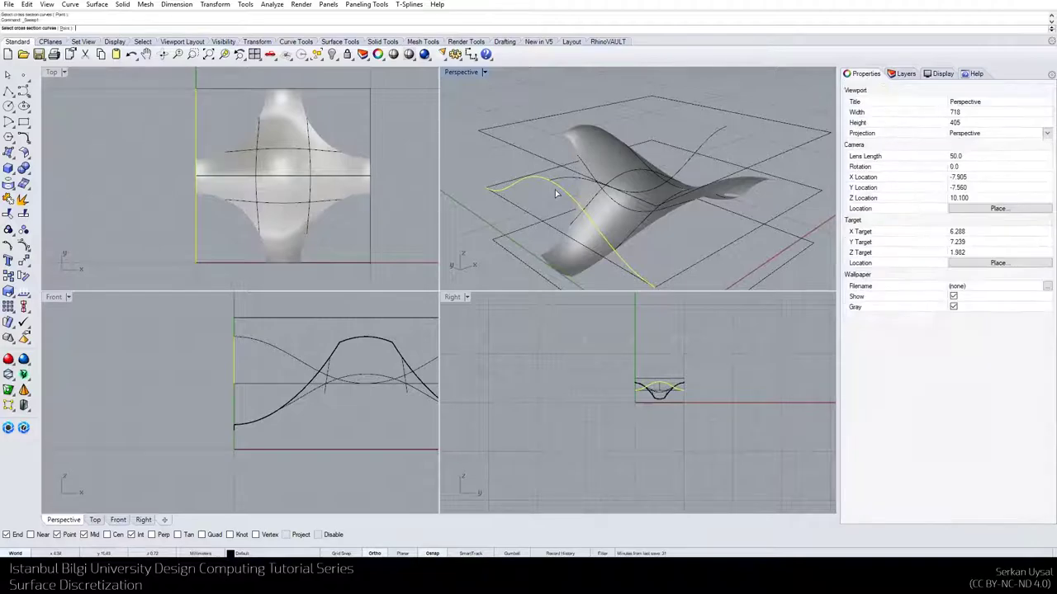
pyautogui.press('Escape')
pyautogui.press('Escape')
pyautogui.click(559, 189)
pyautogui.press('Return')
pyautogui.moveTo(568, 230); pyautogui.dragTo(586, 255, button='right')
pyautogui.click(280, 475)
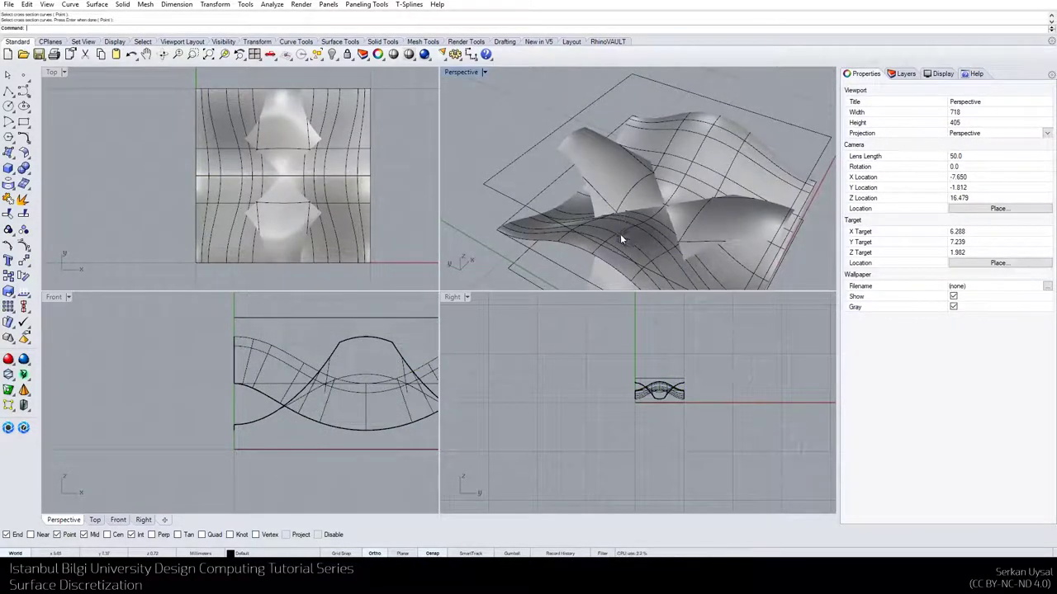
pyautogui.click(578, 237)
pyautogui.click(87, 179)
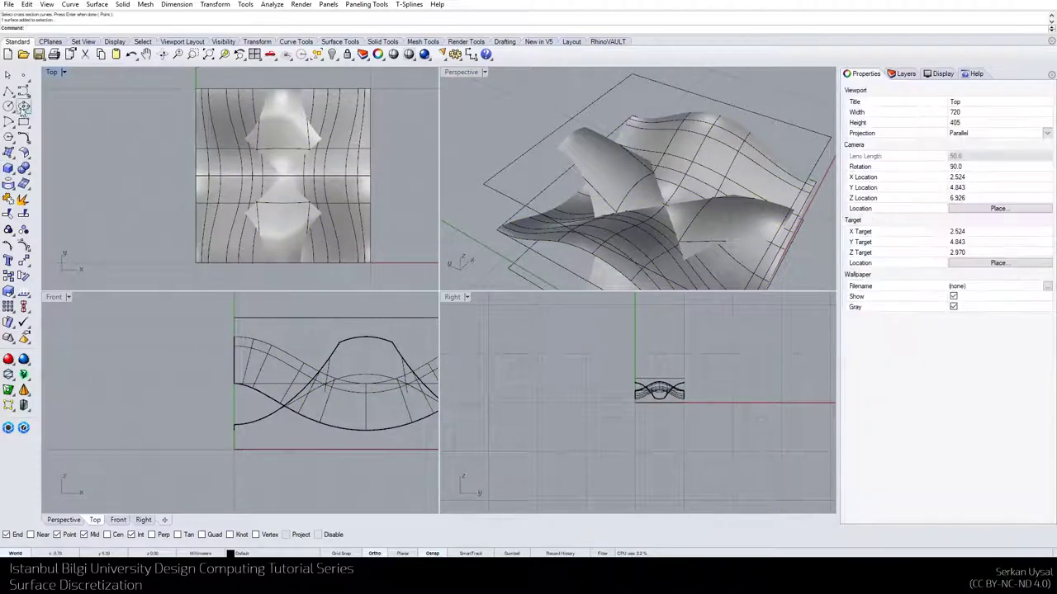
pyautogui.click(9, 106)
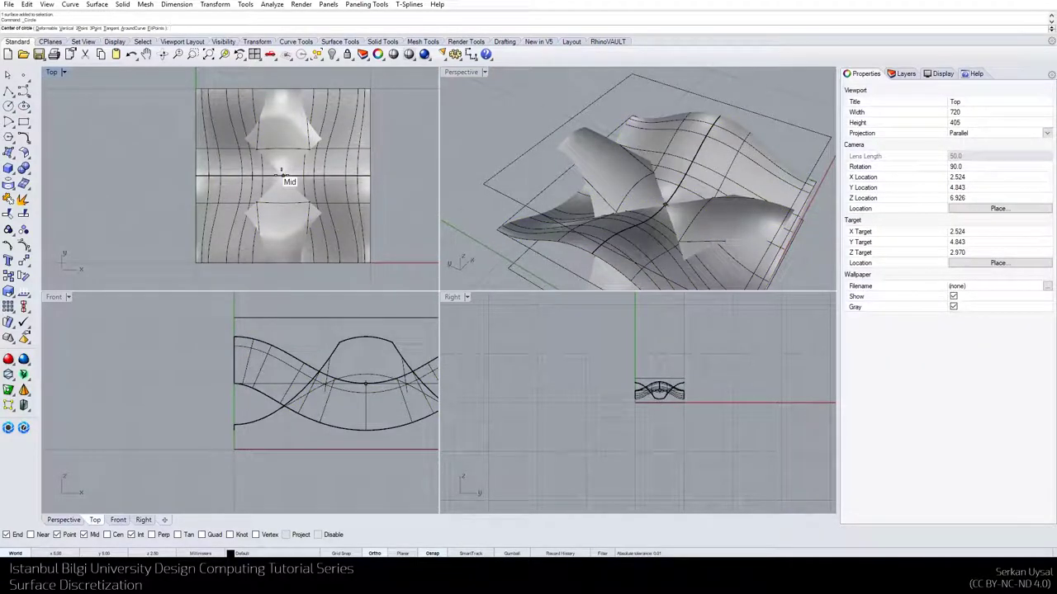
pyautogui.press('Escape')
# Show only the hidden point at the module's ground-level centre and hide the three reference squares
pyautogui.moveTo(667, 205); pyautogui.dragTo(657, 124, button='right')
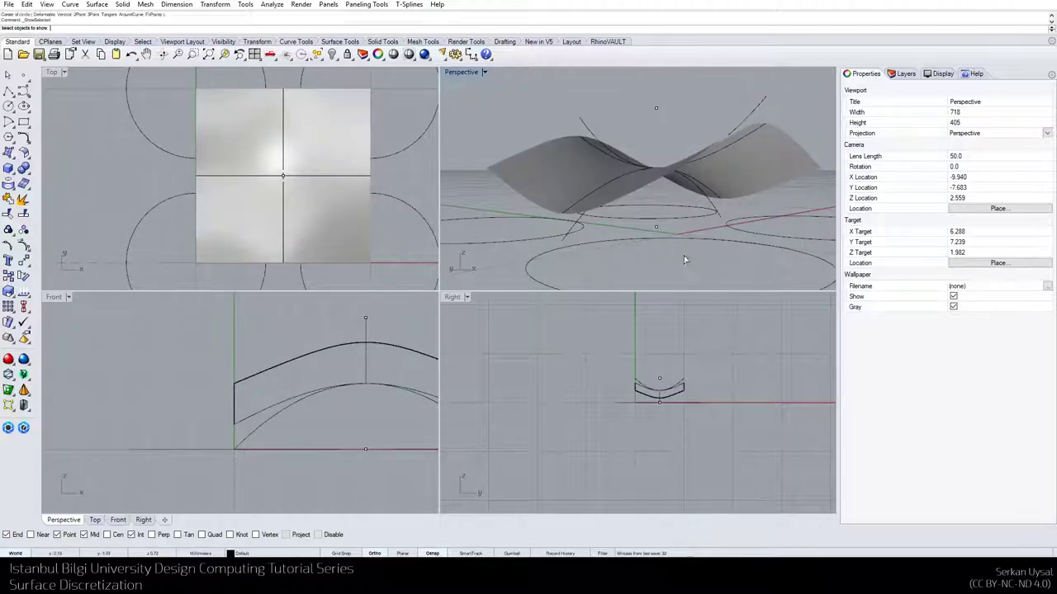
pyautogui.moveTo(687, 189); pyautogui.dragTo(662, 237, button='right')
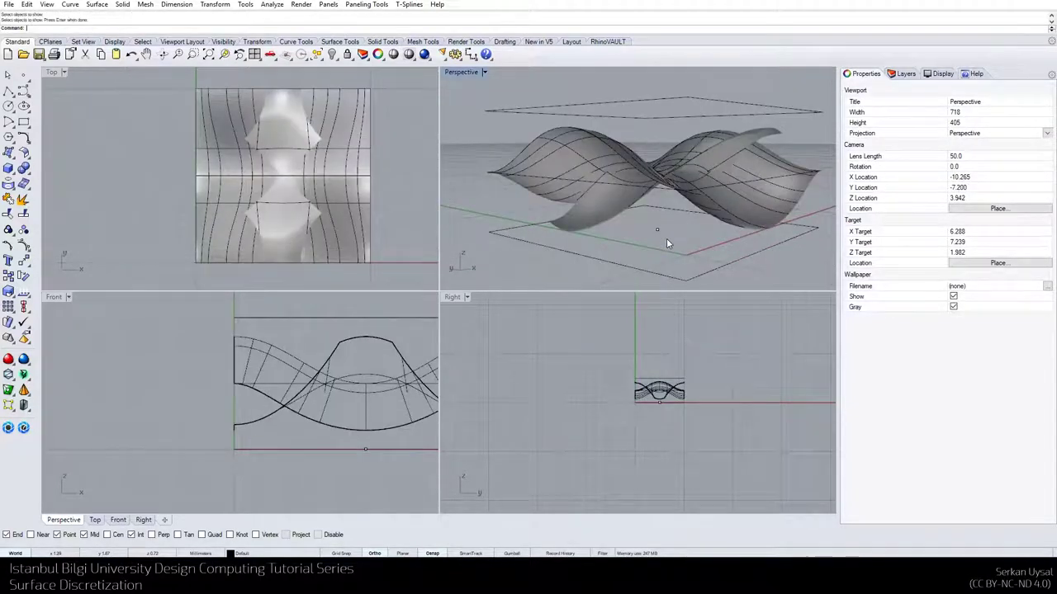
pyautogui.moveTo(666, 238); pyautogui.dragTo(656, 216, button='right')
pyautogui.click(660, 212)
pyautogui.keyDown('shift'); pyautogui.click(514, 116); pyautogui.keyUp('shift')
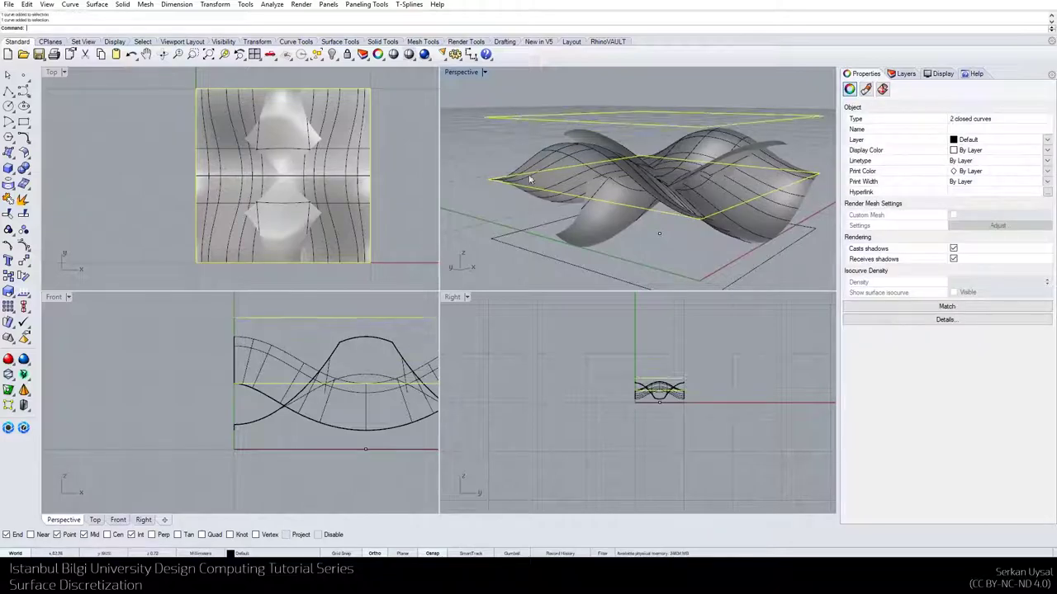
pyautogui.keyDown('shift'); pyautogui.click(540, 256); pyautogui.keyUp('shift')
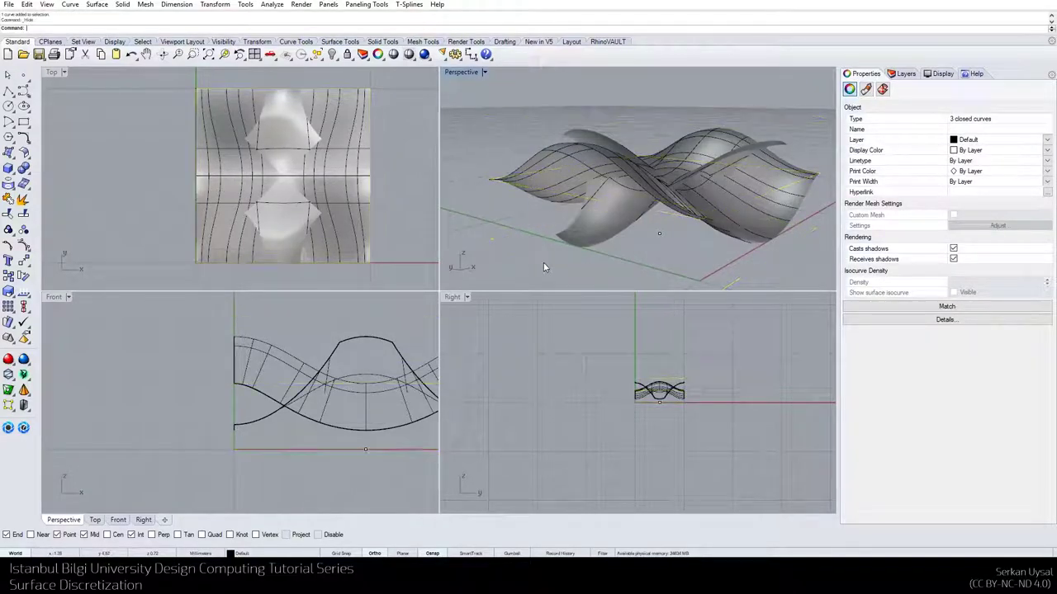
pyautogui.hotkey('ctrl', 'h')
# Draw a circle of radius 4 on the ground plane, centred on the shown point
pyautogui.moveTo(628, 203)
pyautogui.mouseDown(button='right')
pyautogui.moveTo(631, 235)
pyautogui.moveTo(628, 205)
pyautogui.mouseUp(button='right')
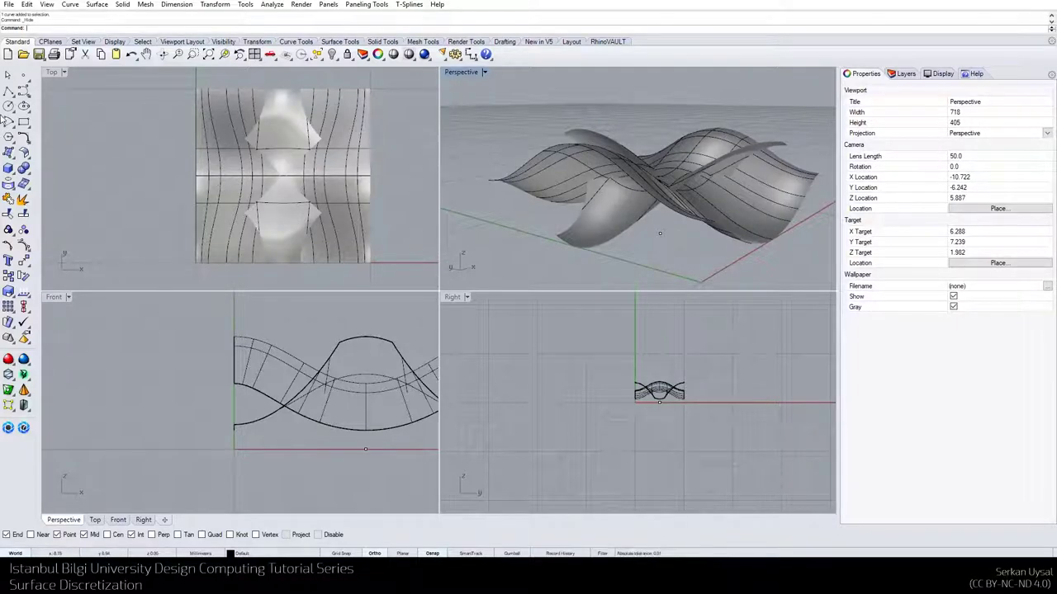
pyautogui.click(8, 105)
pyautogui.click(660, 235)
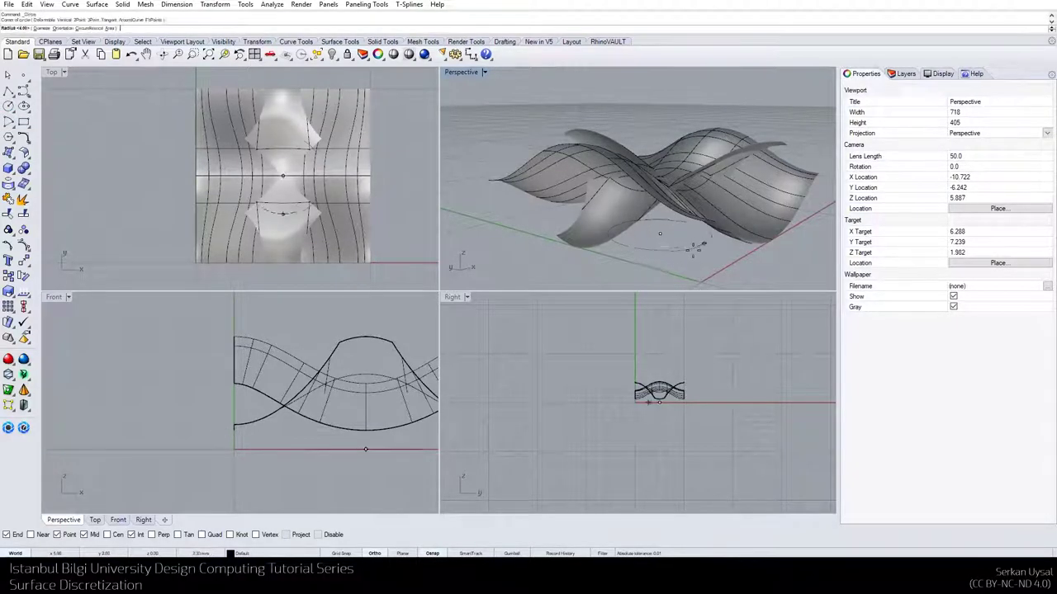
pyautogui.write('4')
pyautogui.press('Return')
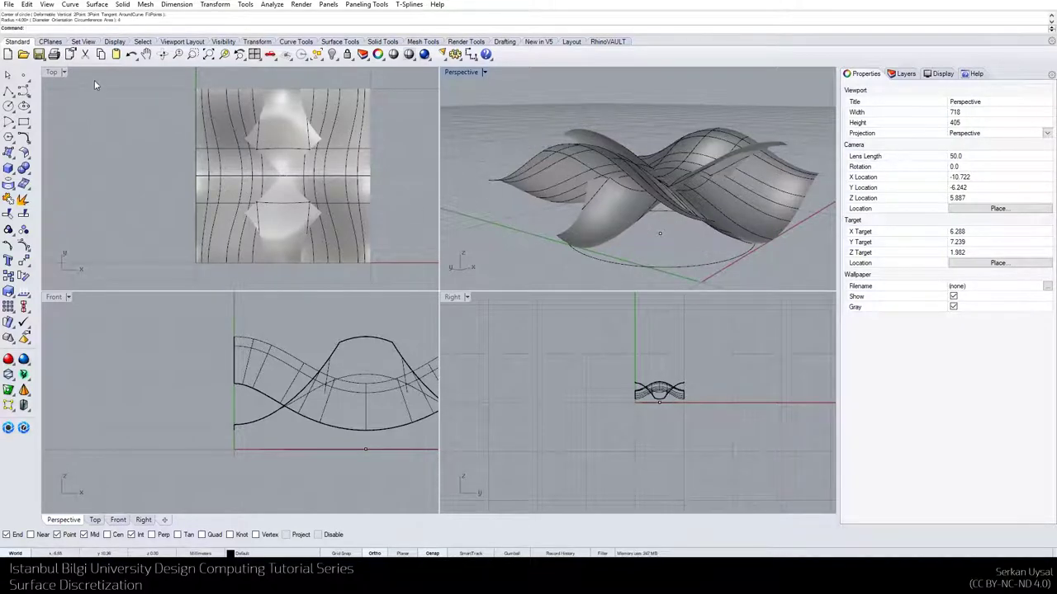
# Set the Top view to Ghosted display and trim away the part of the swept surface inside the circle
pyautogui.click(66, 71)
pyautogui.click(82, 135)
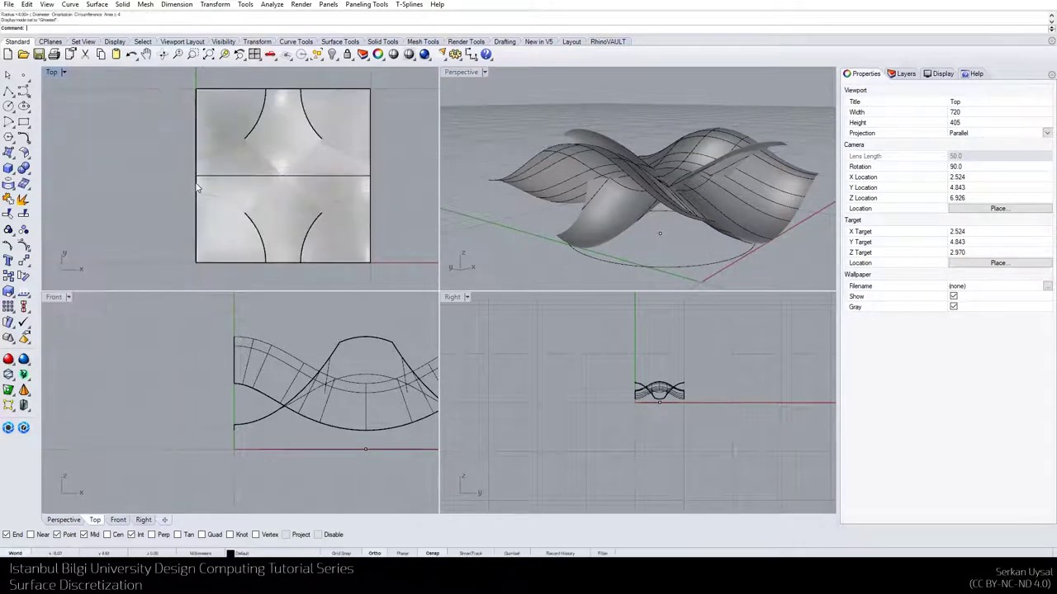
pyautogui.write('Trim')
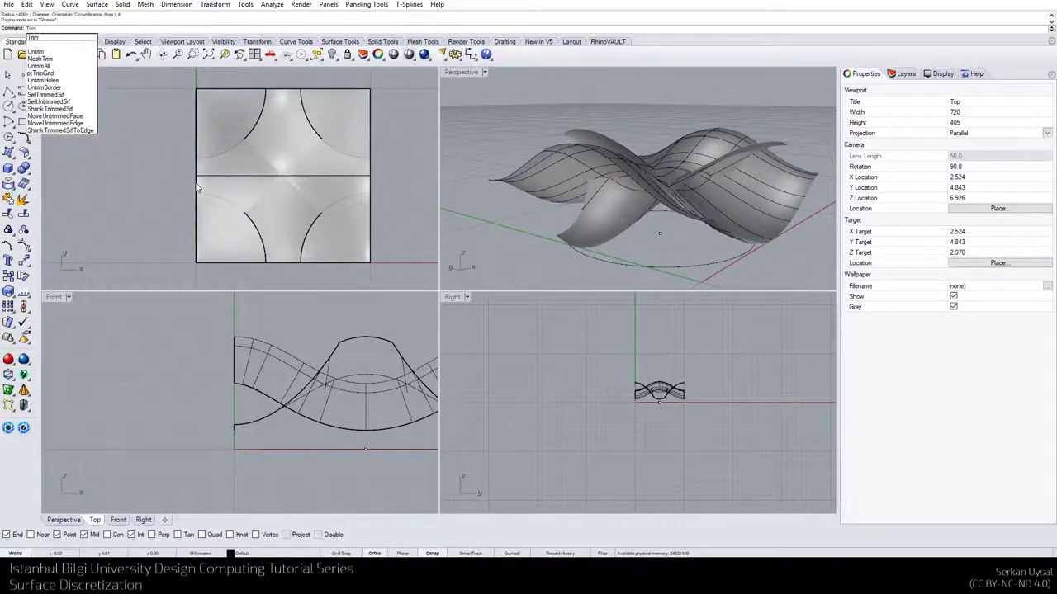
pyautogui.press('Return')
pyautogui.moveTo(611, 257); pyautogui.dragTo(698, 252, button='right')
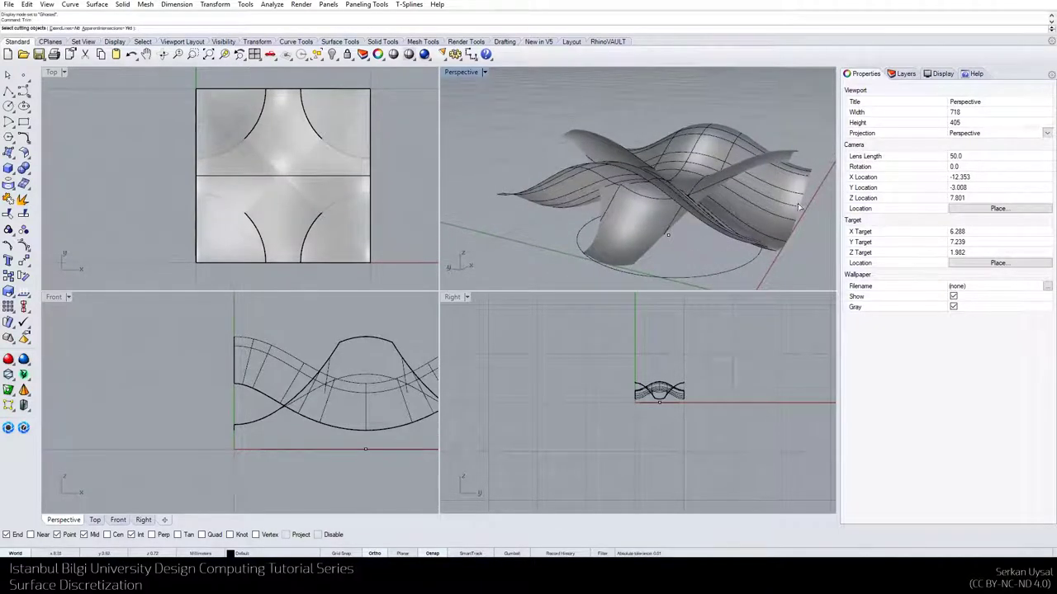
pyautogui.click(336, 128)
pyautogui.press('Return')
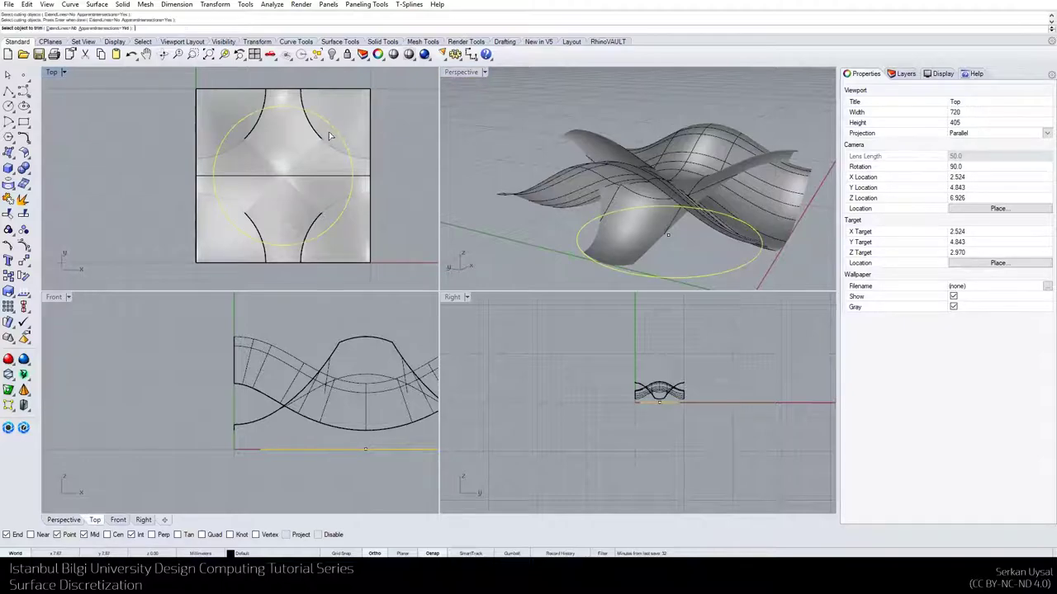
pyautogui.click(328, 138)
pyautogui.press('Return')
# Try mirroring the trimmed swept surface with a copy across the module's far edge parallel to the y-axis in the Top view
pyautogui.moveTo(643, 191); pyautogui.dragTo(682, 207, button='right')
pyautogui.click(776, 199)
pyautogui.click(802, 237)
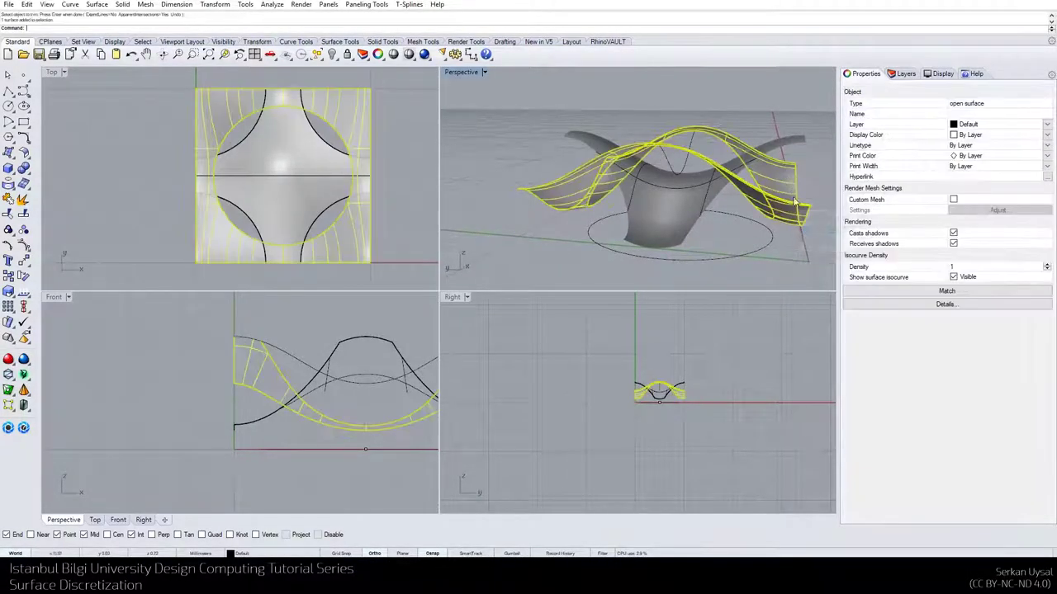
pyautogui.write('Mirror')
pyautogui.press('Return')
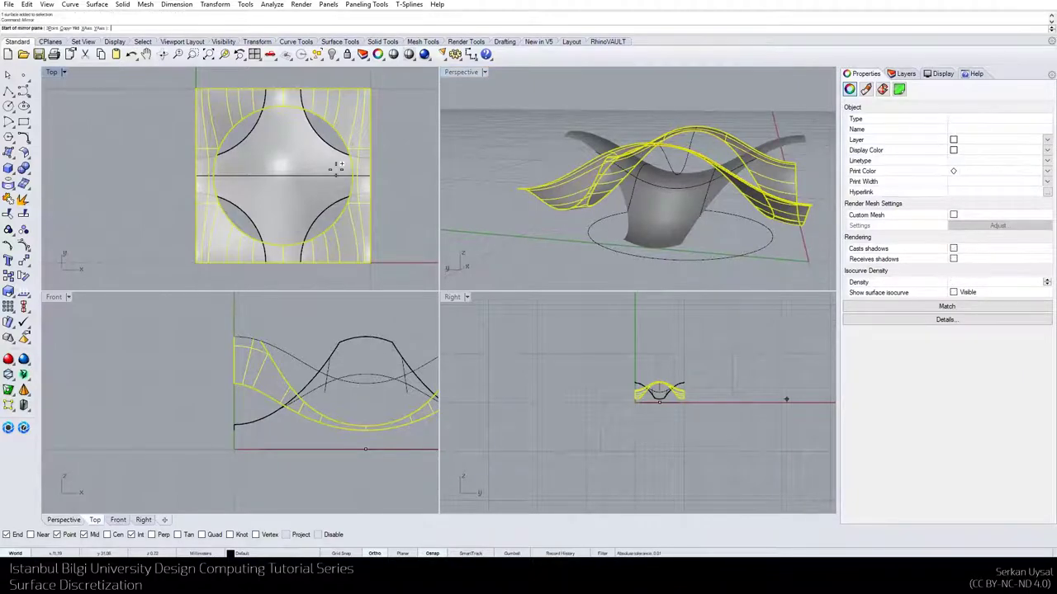
pyautogui.click(371, 89)
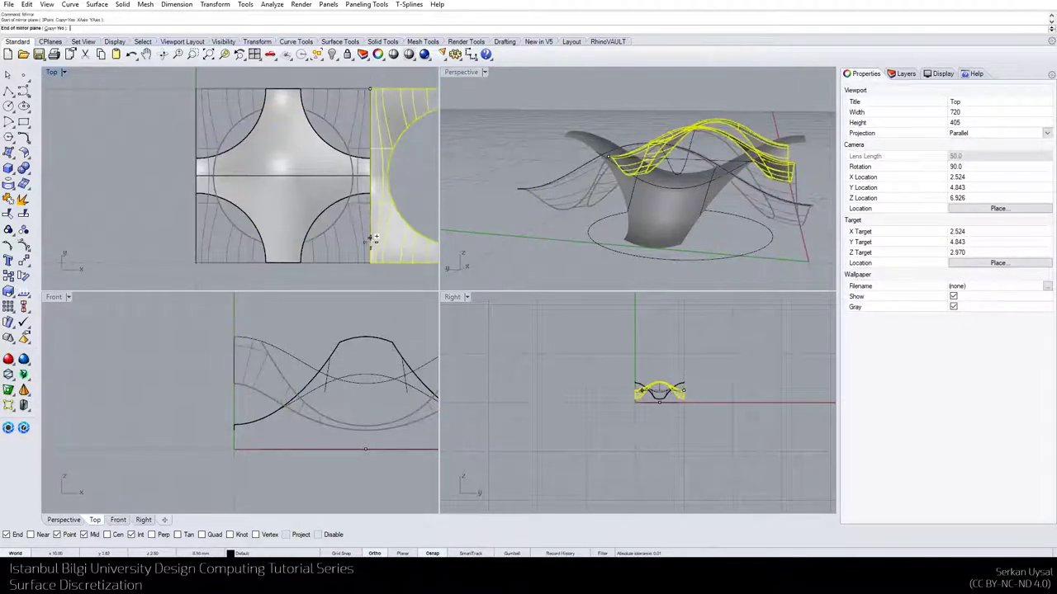
pyautogui.click(370, 261)
pyautogui.moveTo(778, 90); pyautogui.dragTo(696, 186, button='right')
# Try mirroring both trimmed surfaces across the module's far edge parallel to the x-axis for a two-by-two array
pyautogui.click(707, 132)
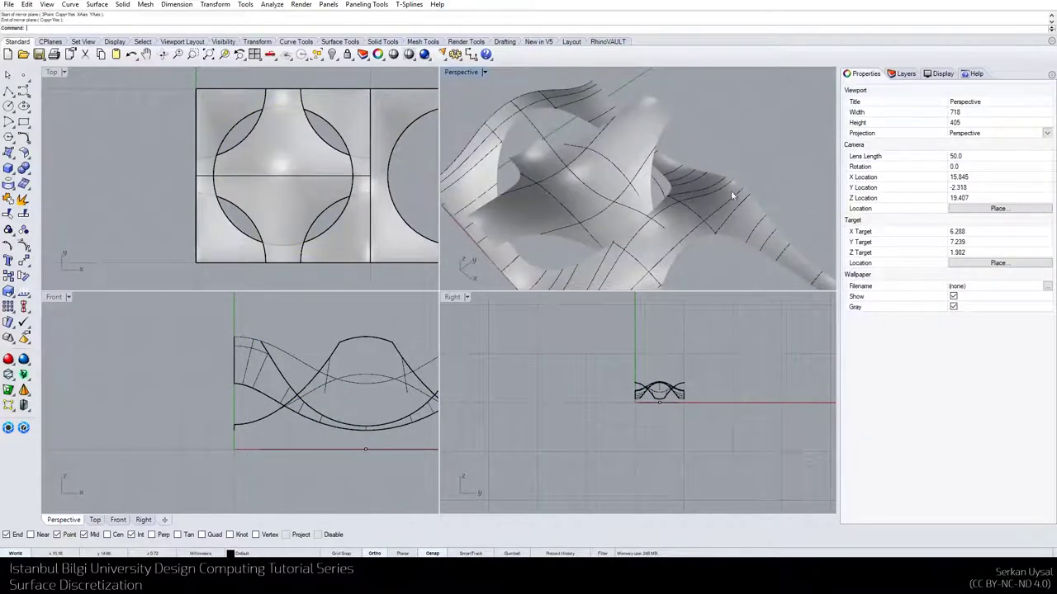
pyautogui.hotkey('ctrl', 'a')
pyautogui.scroll(-6, 199, 240)
pyautogui.rightClick(206, 205)
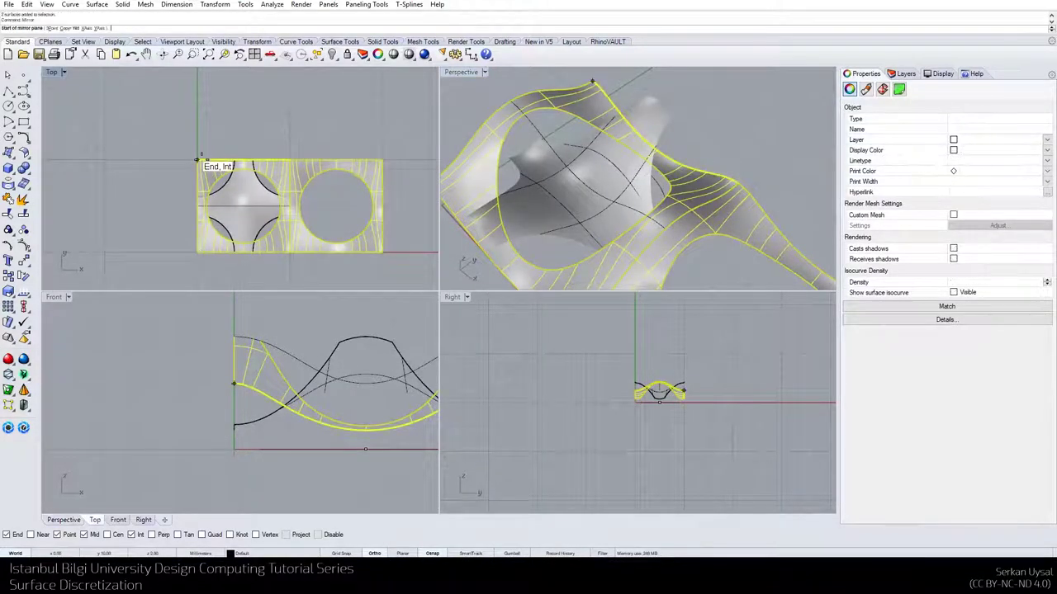
pyautogui.click(197, 159)
pyautogui.click(400, 153)
pyautogui.click(821, 165)
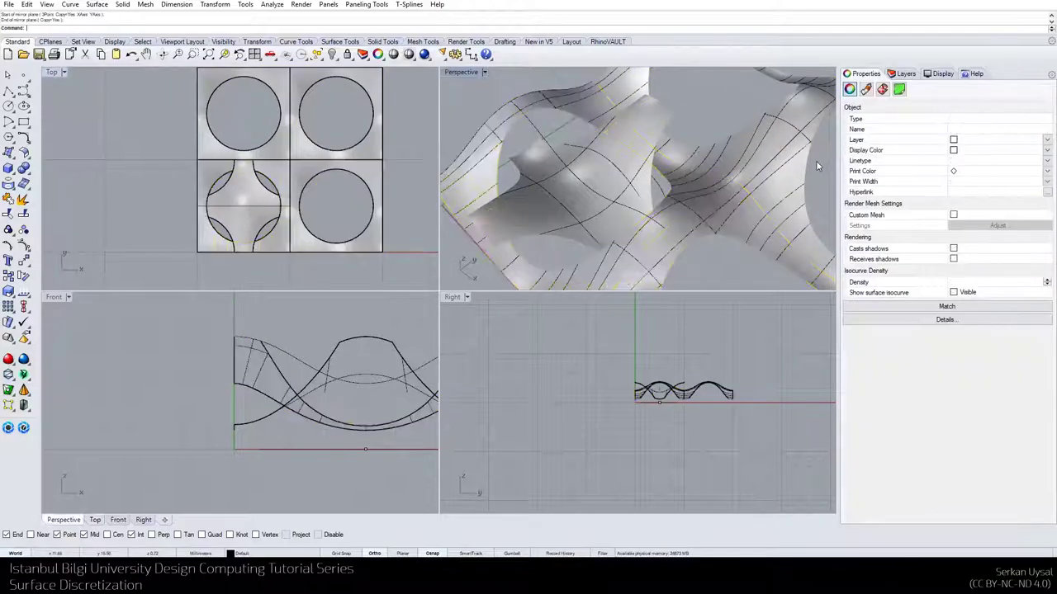
# Undo both mirror operations on the trimmed surface
pyautogui.scroll(7, 746, 187)
pyautogui.scroll(-9, 634, 192)
pyautogui.moveTo(634, 194); pyautogui.dragTo(662, 186, button='right')
pyautogui.hotkey('ctrl', 'z')
pyautogui.hotkey('ctrl', 'z')
# Hide the two open isocurves that remain across the module's surfaces
pyautogui.scroll(3, 654, 201)
pyautogui.click(663, 186)
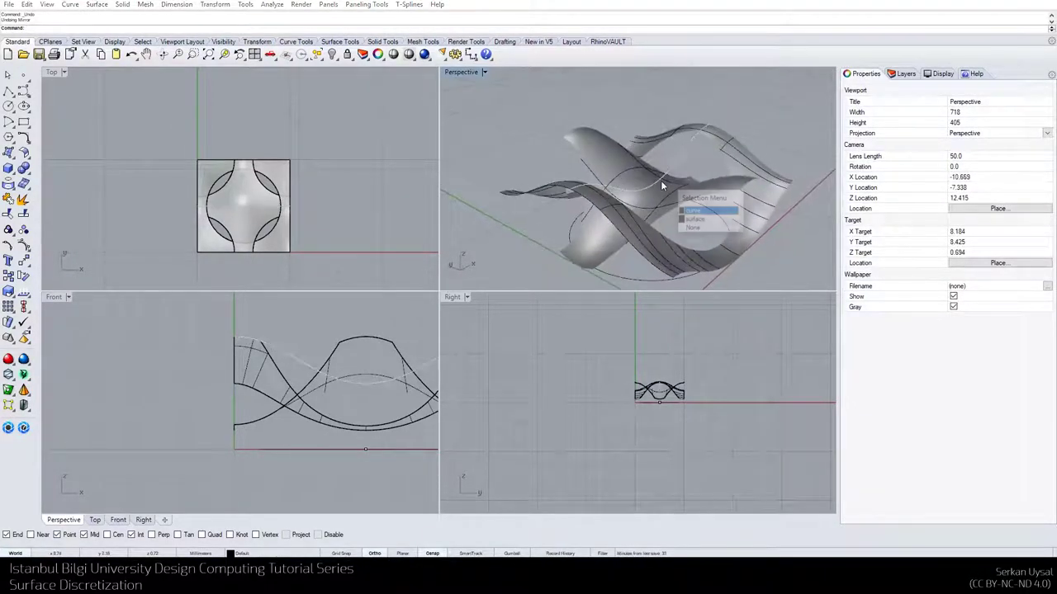
pyautogui.click(686, 208)
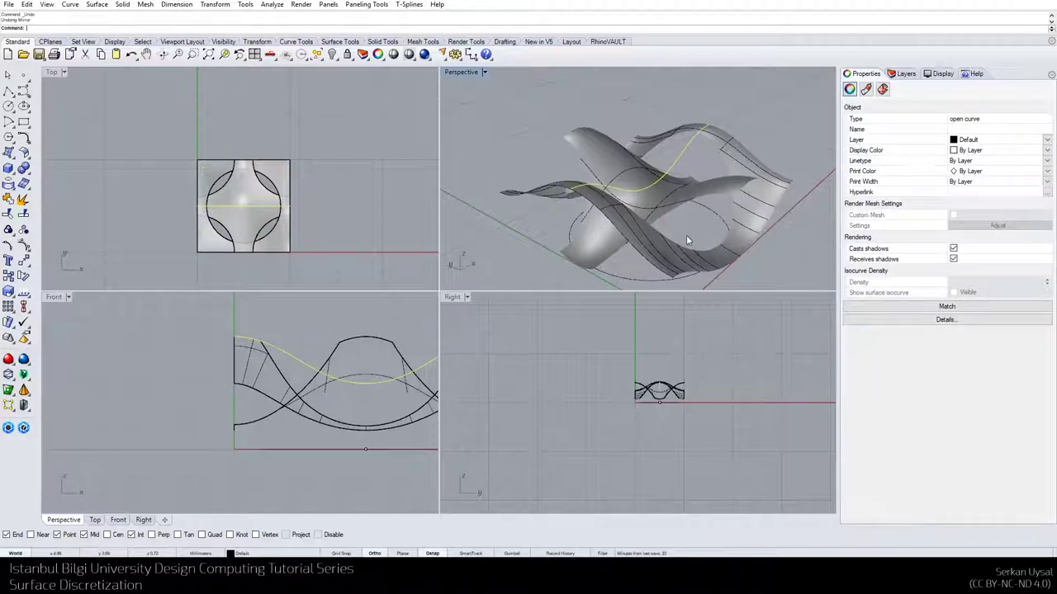
pyautogui.hotkey('ctrl', 'h')
pyautogui.moveTo(707, 220); pyautogui.dragTo(622, 209, button='right')
pyautogui.click(672, 177)
pyautogui.hotkey('ctrl', 'h')
pyautogui.click(647, 214)
pyautogui.keyDown('shift'); pyautogui.click(556, 204); pyautogui.keyUp('shift')
pyautogui.scroll(-4, 484, 177)
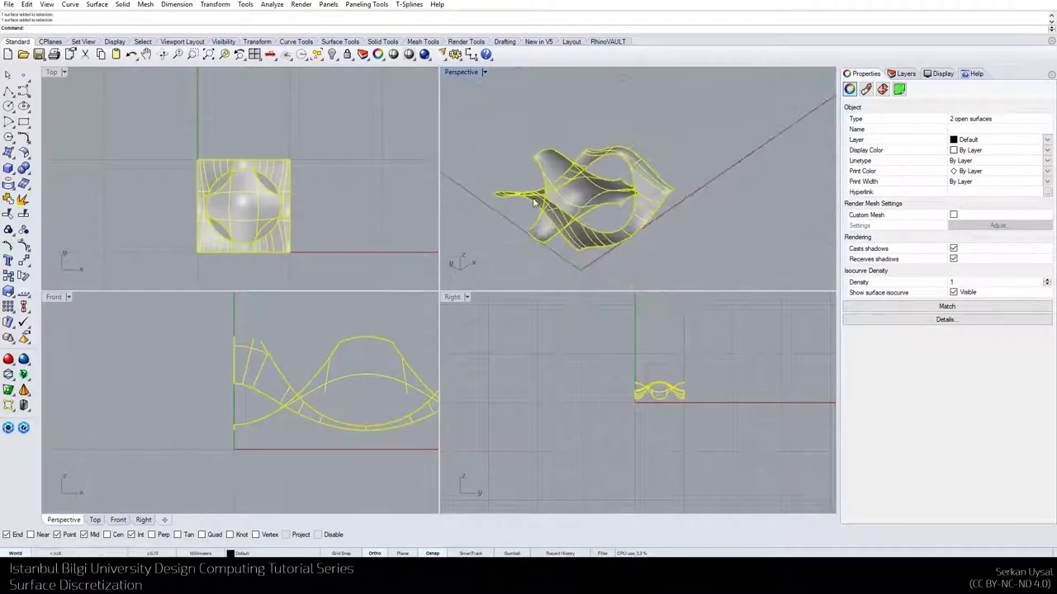
pyautogui.scroll(4, 549, 213)
pyautogui.moveTo(549, 213); pyautogui.dragTo(558, 206, button='right')
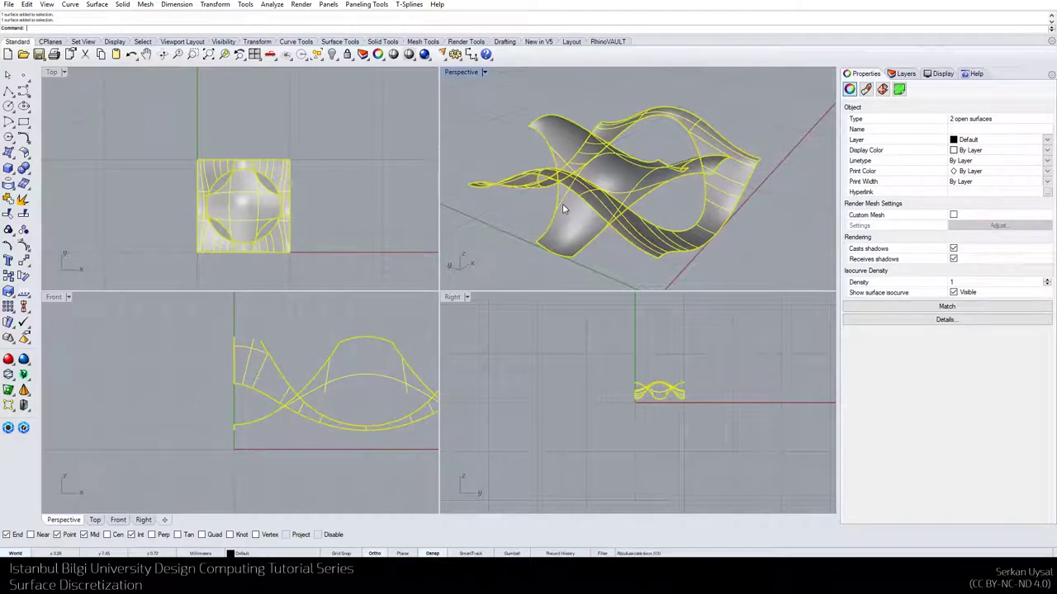
pyautogui.moveTo(562, 203); pyautogui.dragTo(590, 221, button='right')
pyautogui.write('Ext')
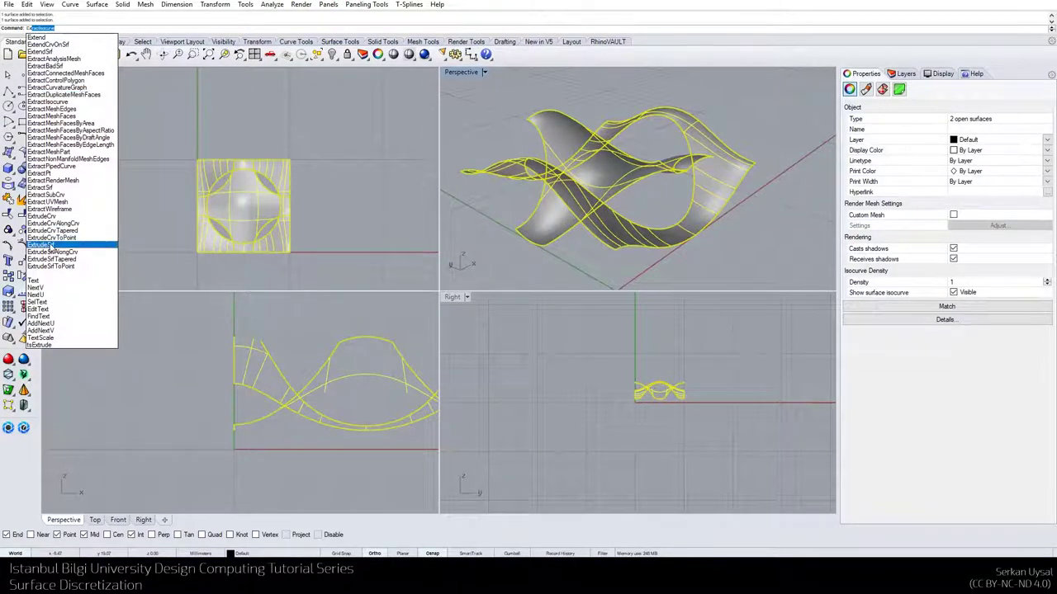
pyautogui.click(45, 216)
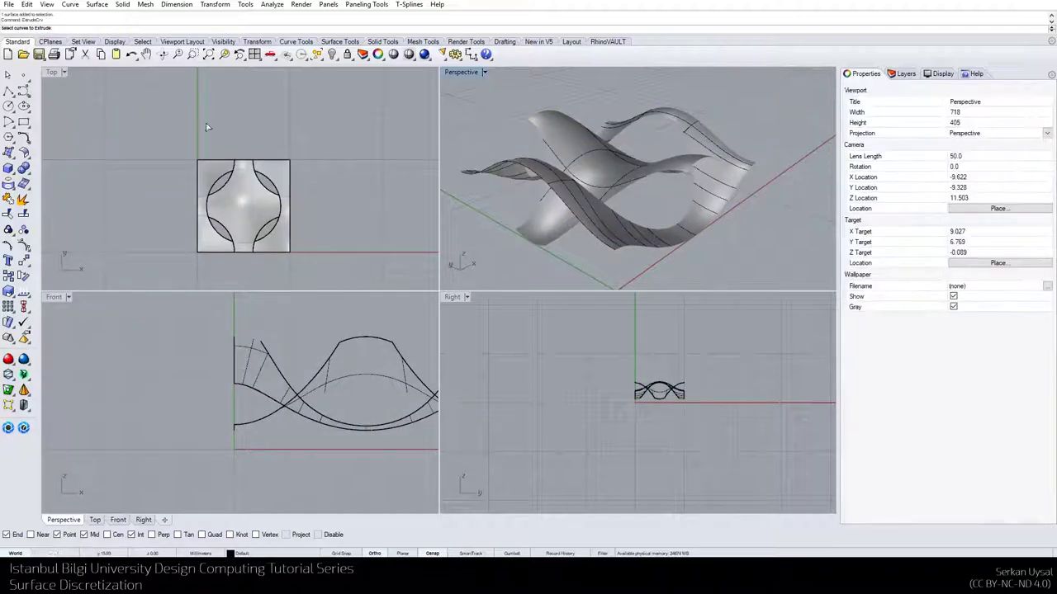
pyautogui.press('Escape')
# Extrude both trimmed surfaces of the module 0.4 mm with ExtrudeSrf to give them thickness
pyautogui.write('Ex')
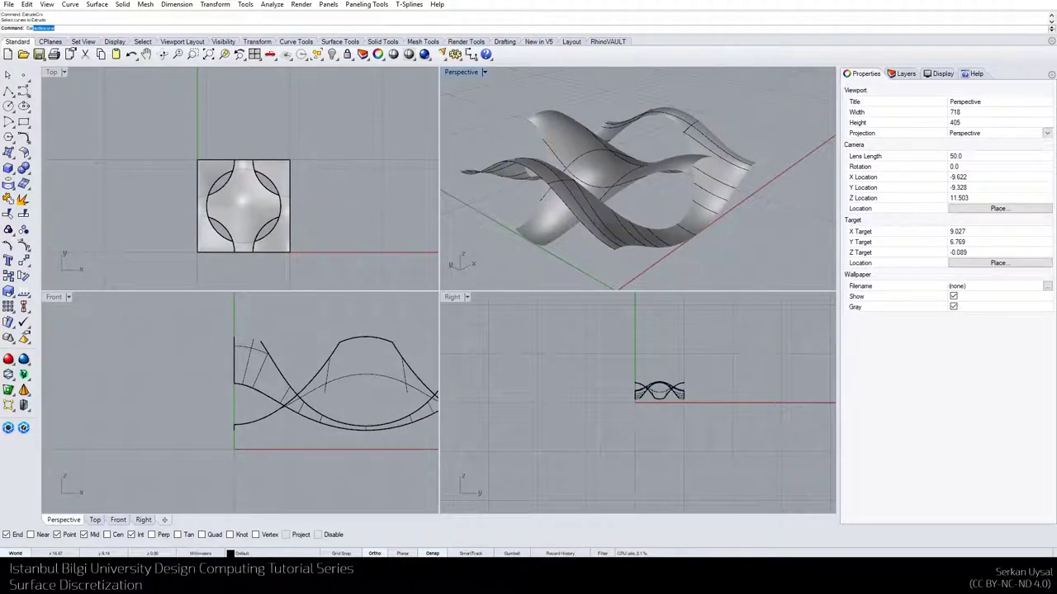
pyautogui.write('t')
pyautogui.press('Down')
pyautogui.press('Down')
pyautogui.press('Down')
pyautogui.press('Down')
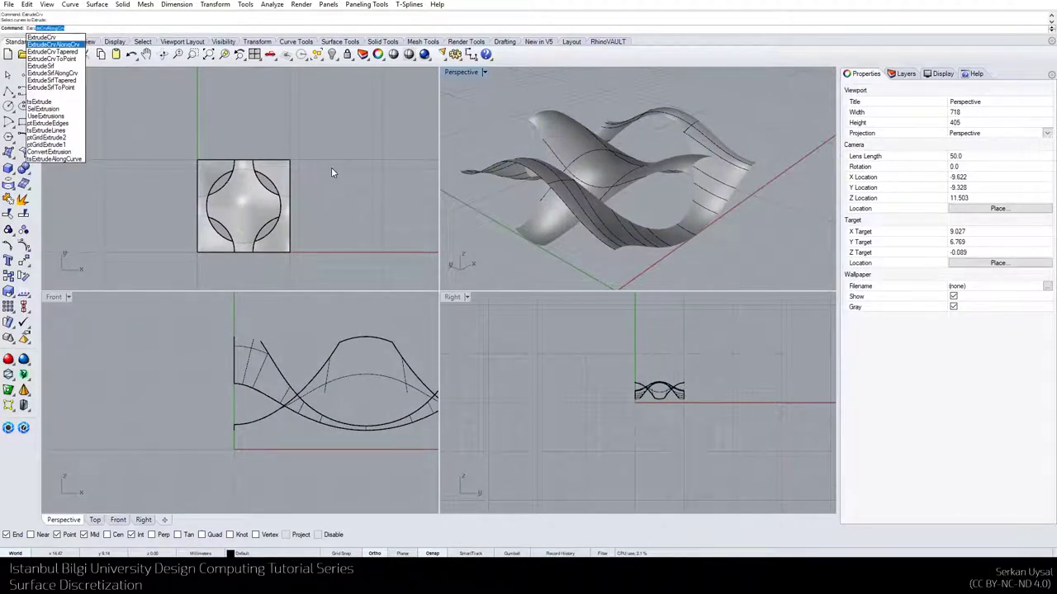
pyautogui.press('Return')
pyautogui.scroll(1, 331, 172)
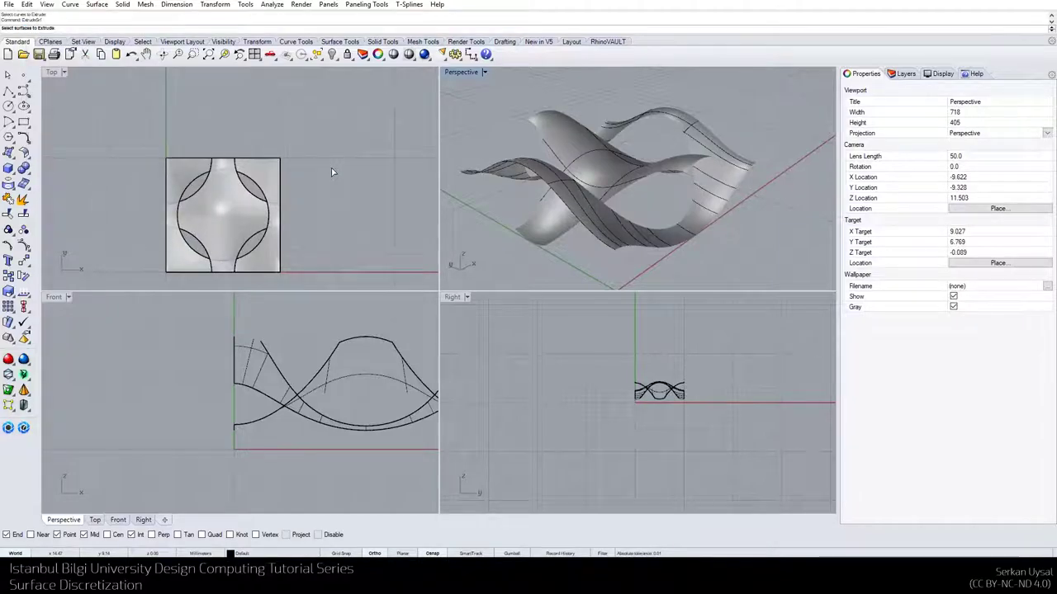
pyautogui.click(594, 231)
pyautogui.click(624, 186)
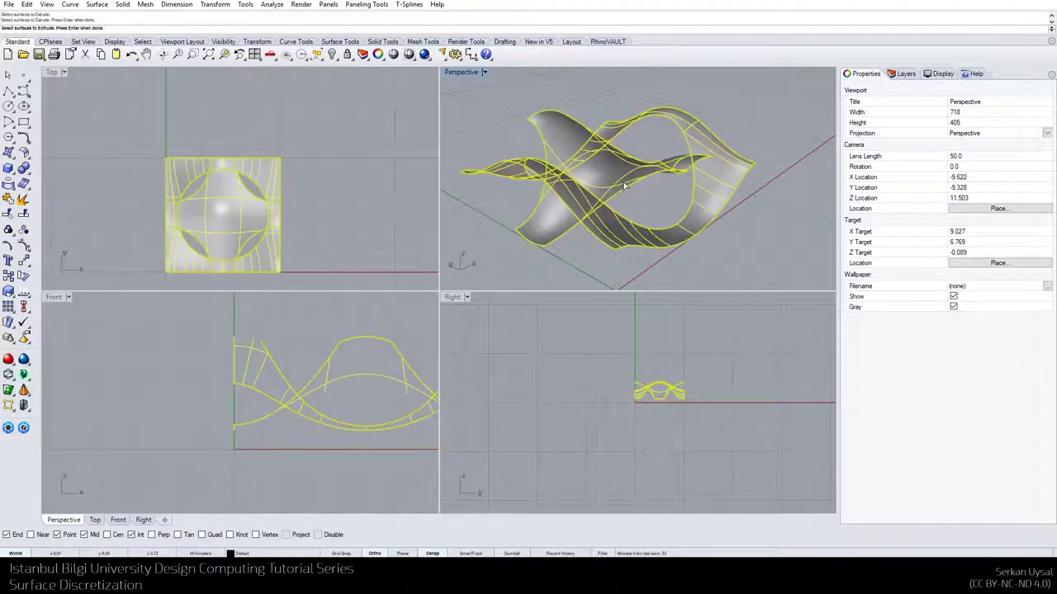
pyautogui.press('Return')
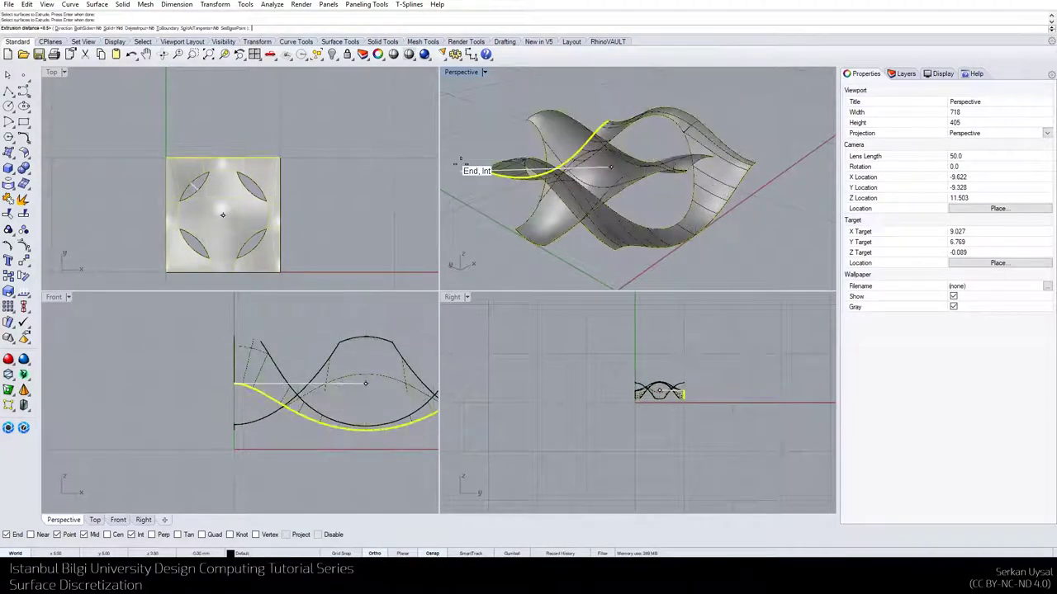
pyautogui.moveTo(452, 162); pyautogui.dragTo(487, 242, button='right')
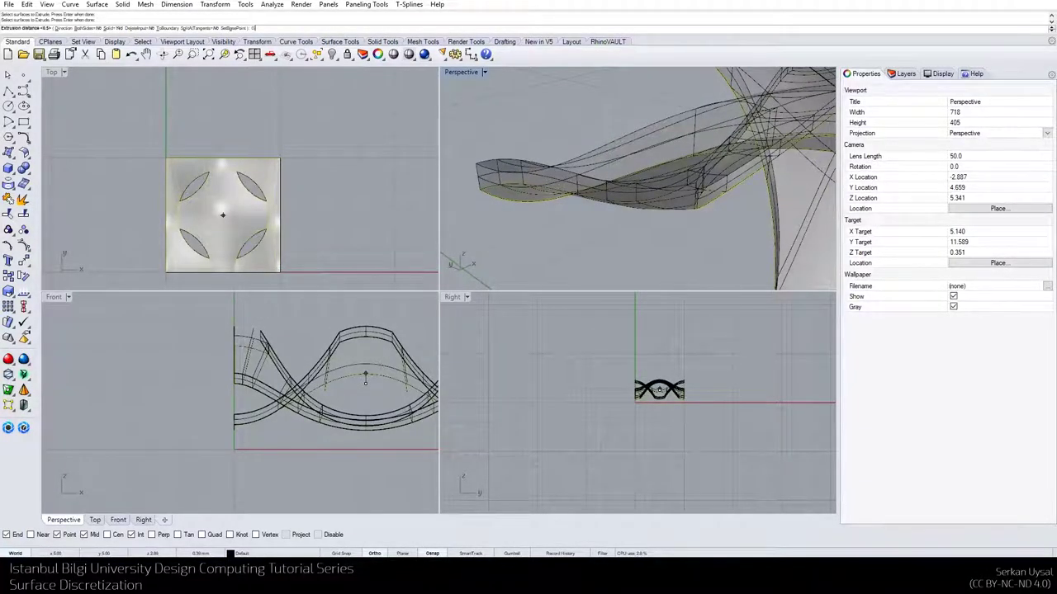
pyautogui.press('Return')
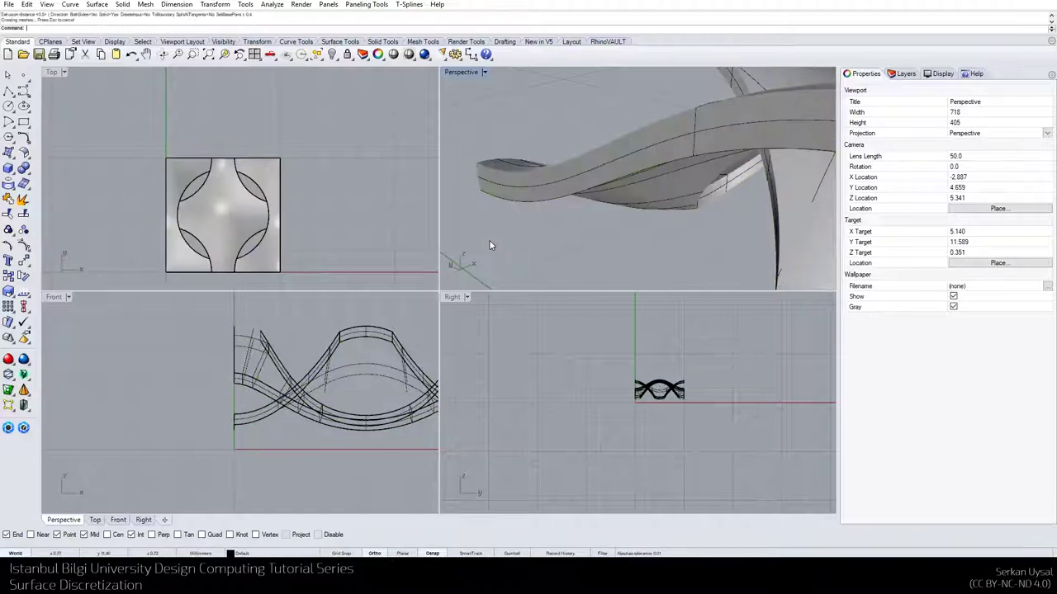
# Mirror all of the thickened module's geometry, keeping the original, across its edge along the x-axis
pyautogui.moveTo(490, 245); pyautogui.dragTo(718, 262, button='right')
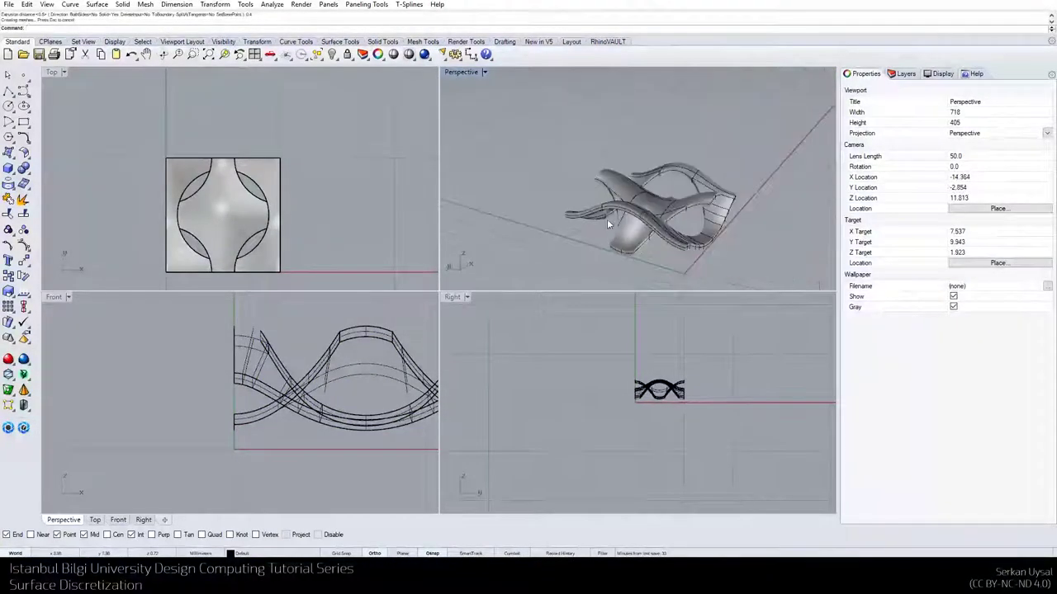
pyautogui.hotkey('ctrl', 'a')
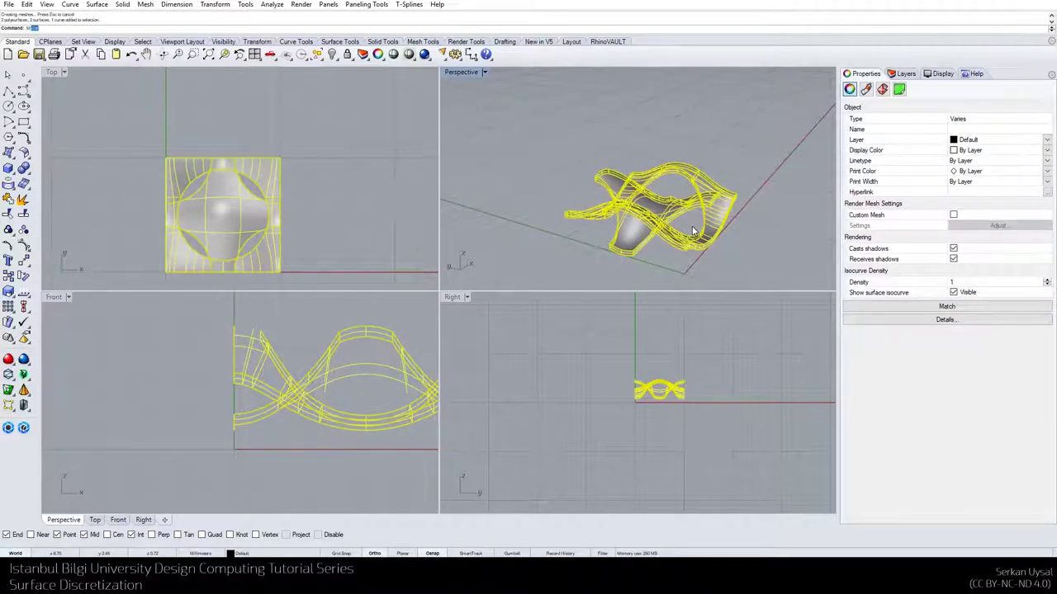
pyautogui.press('Return')
pyautogui.scroll(6, 738, 194)
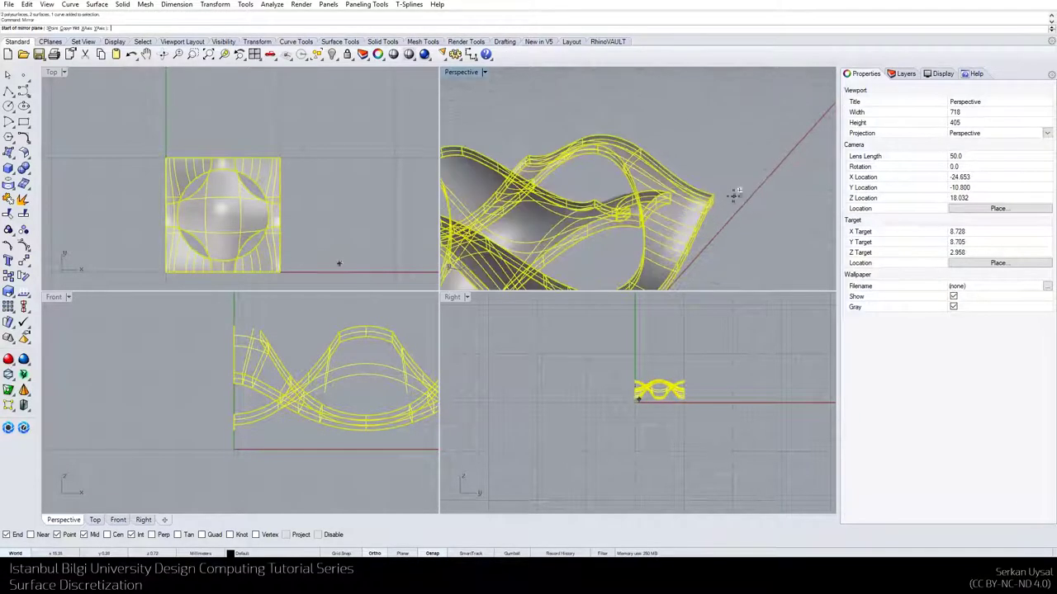
pyautogui.click(712, 196)
pyautogui.scroll(-6, 727, 172)
pyautogui.click(678, 224)
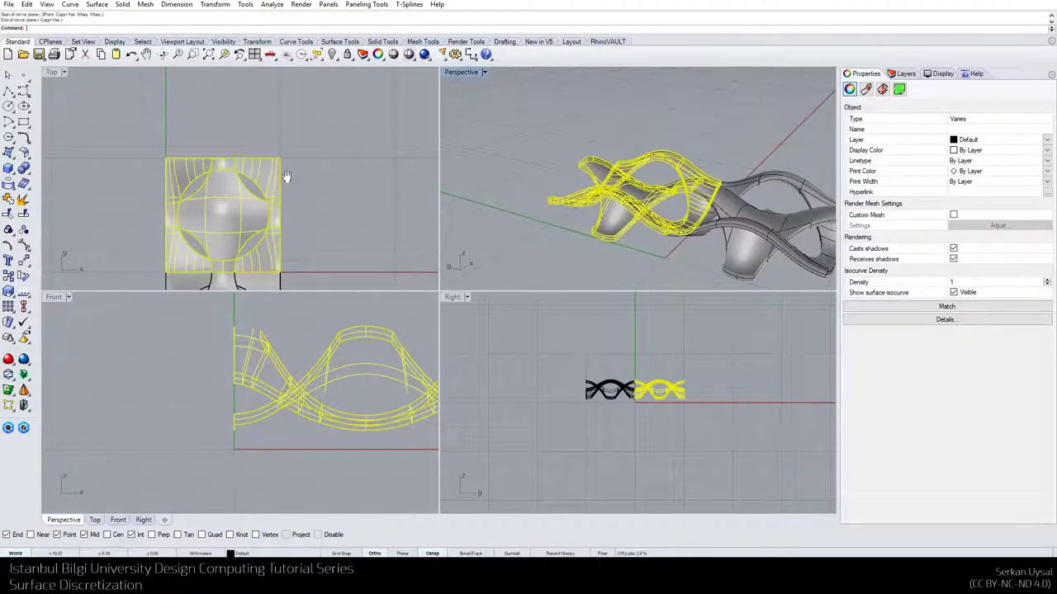
# Mirror both modules with a copy across their far edge parallel to the y-axis to form a two-by-two array
pyautogui.moveTo(289, 221); pyautogui.dragTo(278, 134, button='right')
pyautogui.scroll(-6, 278, 134)
pyautogui.moveTo(298, 103); pyautogui.dragTo(264, 192)
pyautogui.rightClick(264, 197)
pyautogui.click(274, 99)
pyautogui.click(274, 220)
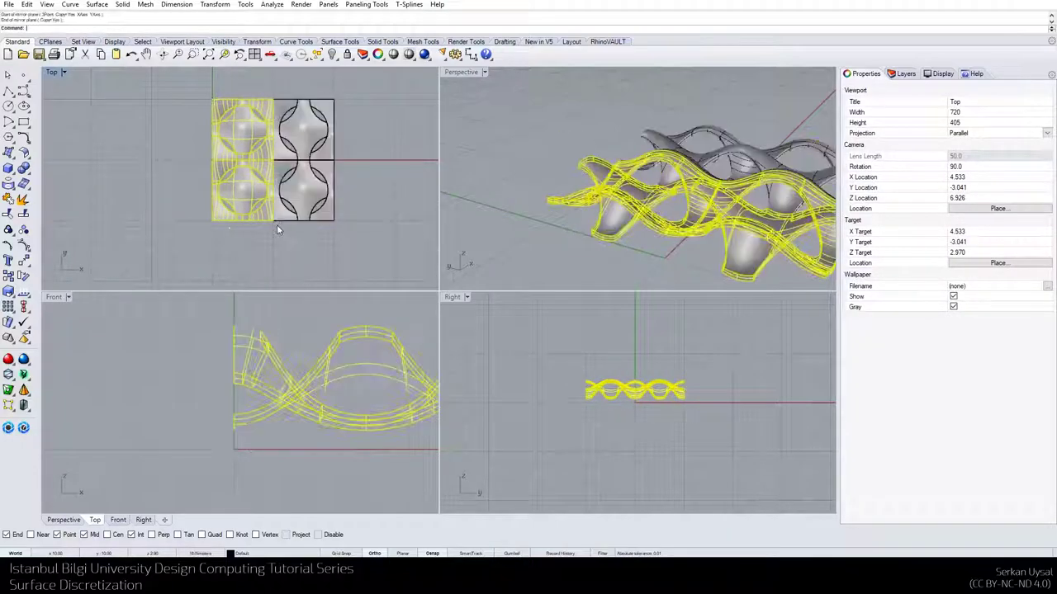
# Mirror the second column of modules with a copy across its far edge to extend the array to three columns
pyautogui.moveTo(337, 110); pyautogui.dragTo(311, 220)
pyautogui.rightClick(338, 130)
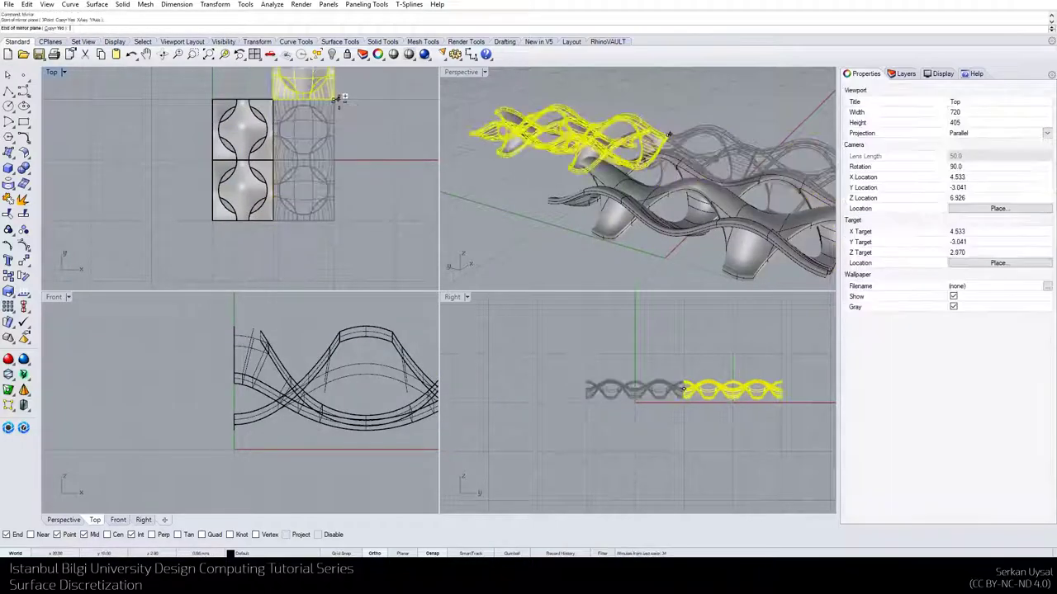
pyautogui.click(333, 100)
pyautogui.click(334, 219)
# Set the Perspective view to Rendered display, inspect the module array and maximize that view
pyautogui.click(537, 179)
pyautogui.scroll(-7, 536, 181)
pyautogui.moveTo(595, 184); pyautogui.dragTo(574, 237, button='right')
pyautogui.scroll(4, 574, 236)
pyautogui.click(483, 73)
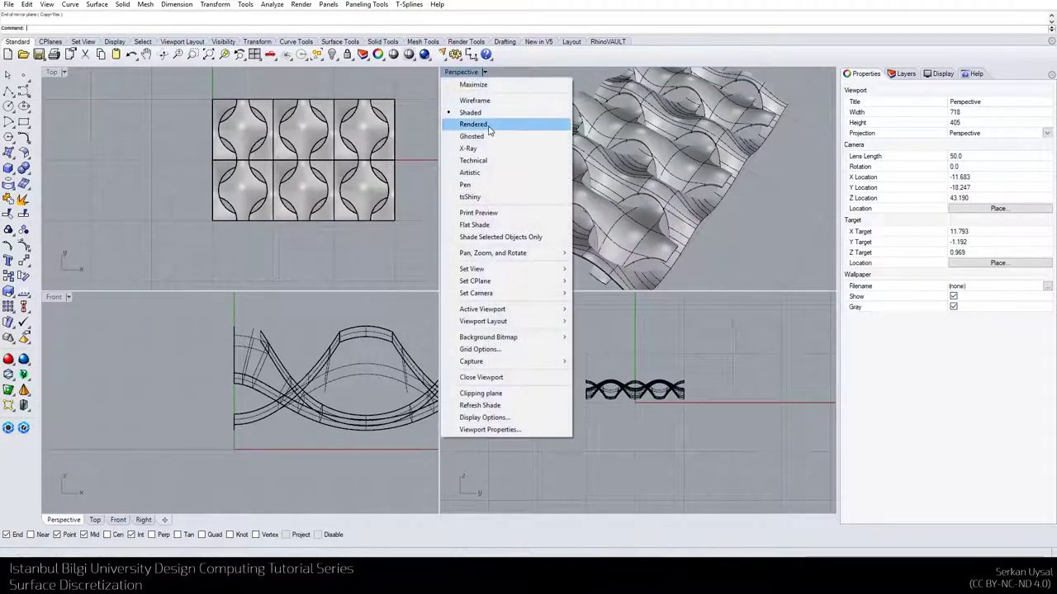
pyautogui.click(470, 127)
pyautogui.moveTo(471, 128)
pyautogui.mouseDown(button='right')
pyautogui.moveTo(575, 250)
pyautogui.moveTo(578, 208)
pyautogui.moveTo(720, 223)
pyautogui.moveTo(834, 171)
pyautogui.moveTo(460, 180)
pyautogui.mouseUp(button='right')
pyautogui.moveTo(373, 153); pyautogui.dragTo(321, 189, button='right')
pyautogui.moveTo(503, 199); pyautogui.dragTo(622, 198, button='right')
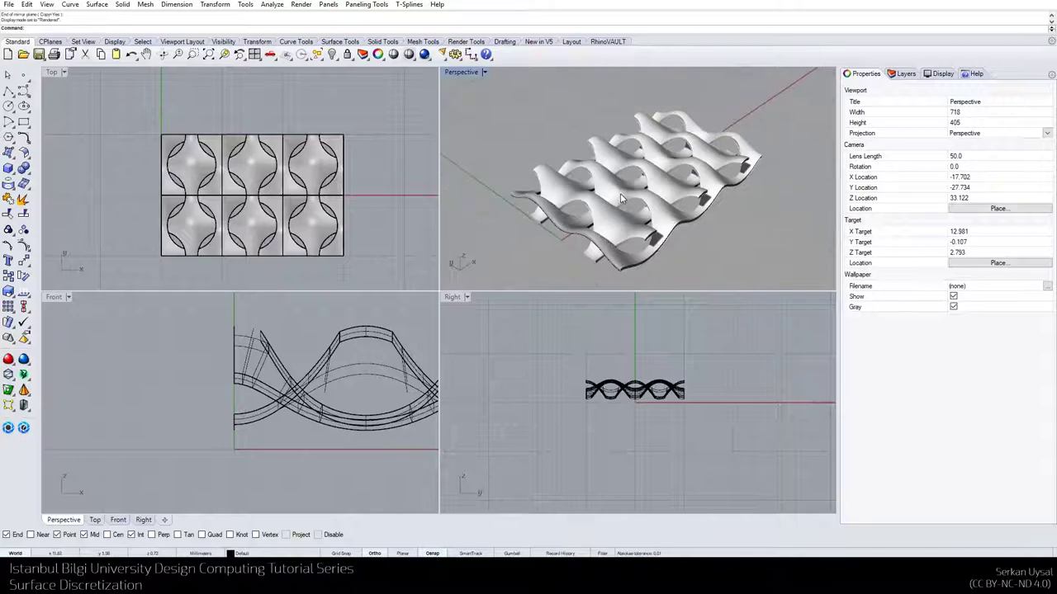
pyautogui.doubleClick(461, 73)
pyautogui.moveTo(463, 273); pyautogui.dragTo(501, 231, button='right')
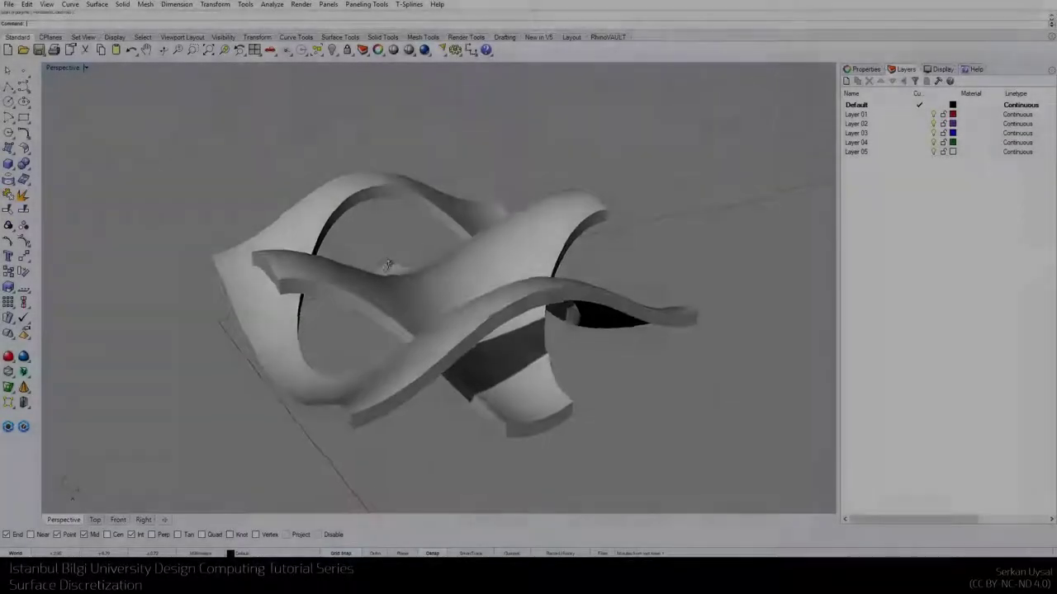
# Draw an S-shaped control point curve with four points on the ground plane behind the module, starting on the y-axis
pyautogui.moveTo(388, 265); pyautogui.dragTo(365, 291, button='right')
pyautogui.scroll(-15, 468, 331)
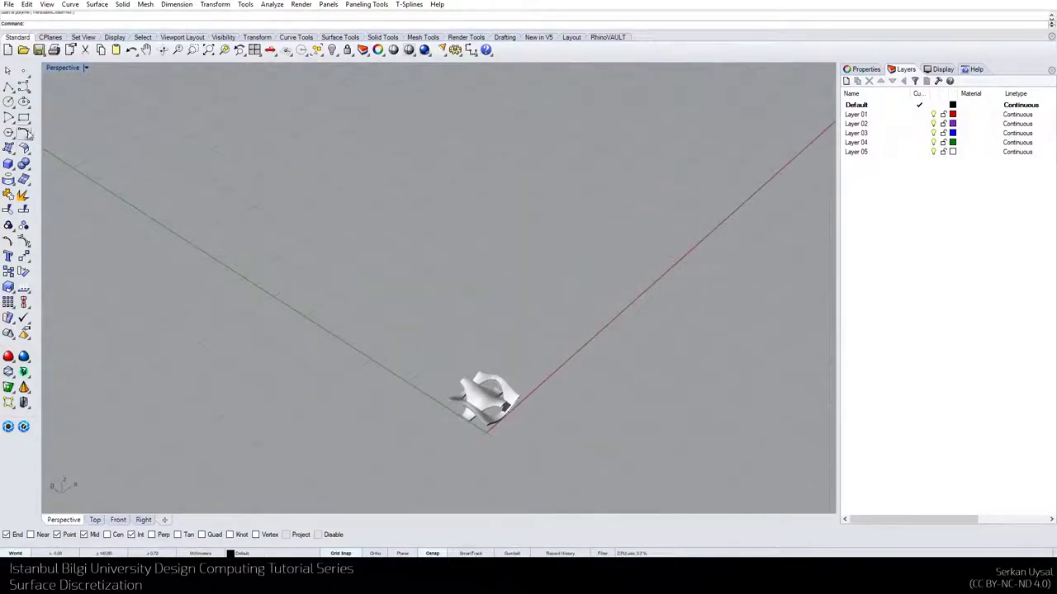
pyautogui.click(25, 88)
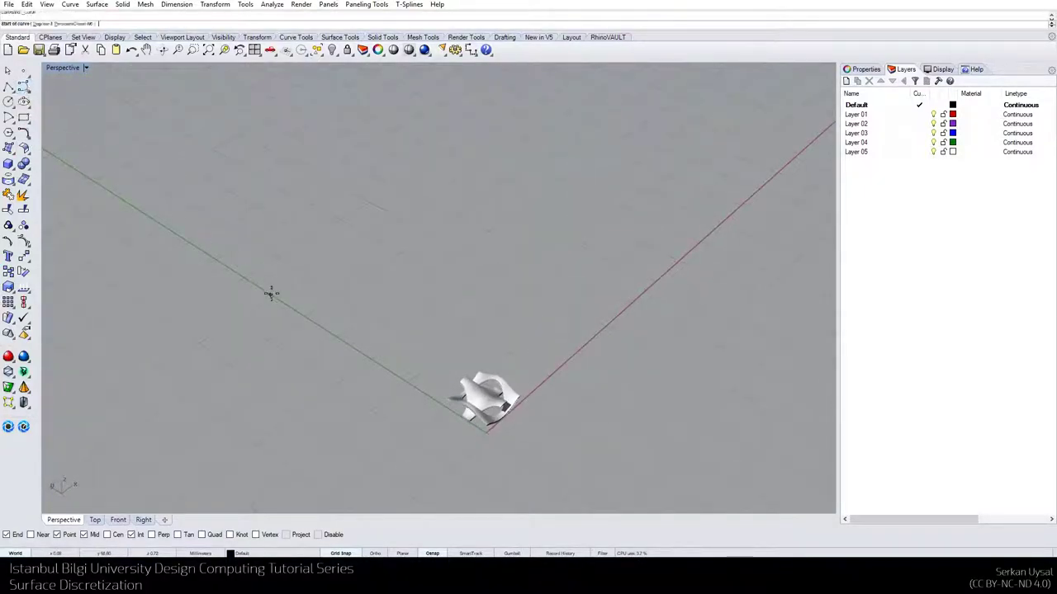
pyautogui.click(306, 317)
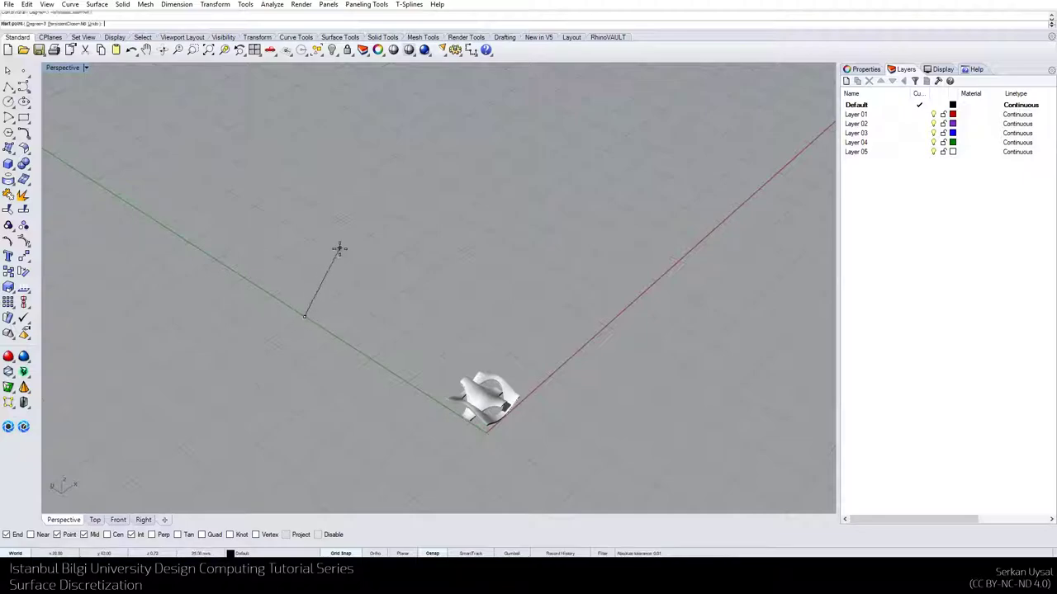
pyautogui.click(340, 219)
pyautogui.click(461, 212)
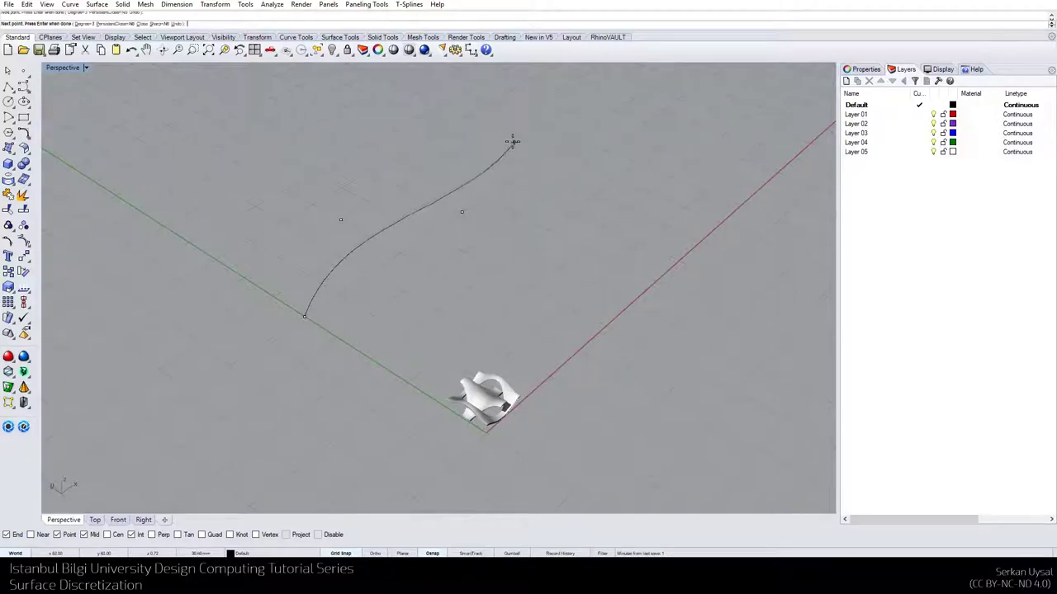
pyautogui.click(513, 142)
pyautogui.press('Return')
# Draw a second, five-point control point curve closely following the first, starting slightly farther along the y-axis
pyautogui.press('Return')
pyautogui.click(288, 305)
pyautogui.click(350, 240)
pyautogui.click(430, 220)
pyautogui.click(485, 153)
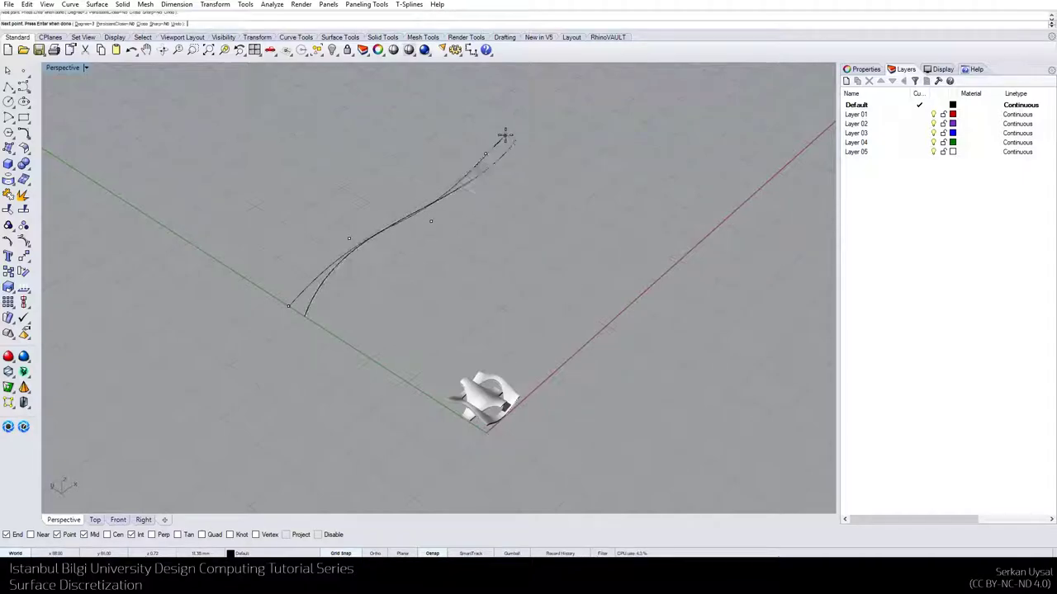
pyautogui.click(501, 138)
pyautogui.press('Return')
# Move the second curve straight up from its start point on the y-axis using the Vertical option
pyautogui.click(475, 170)
pyautogui.write('M')
pyautogui.press('Return')
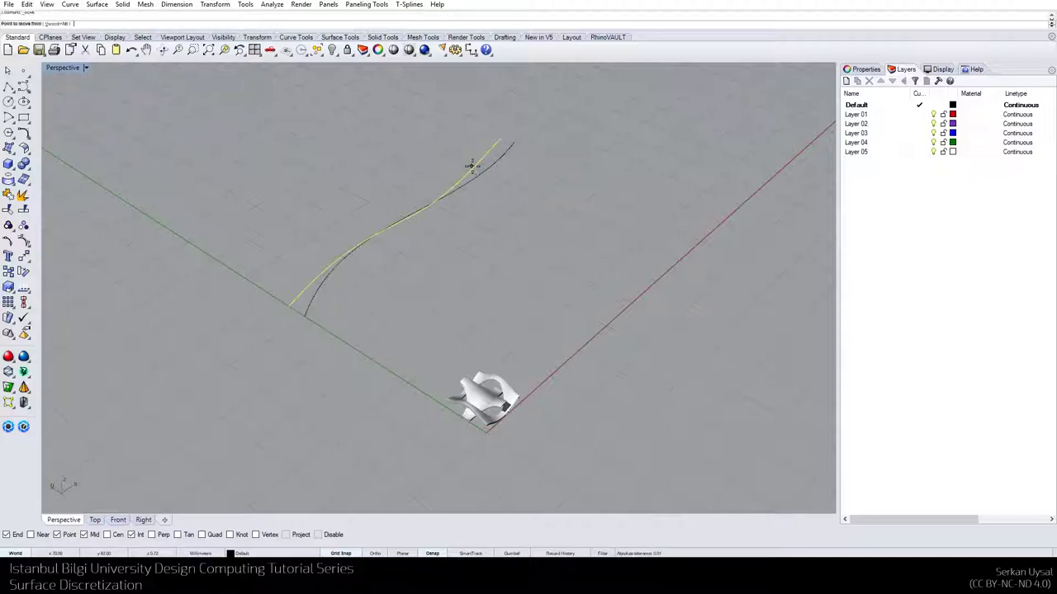
pyautogui.click(61, 23)
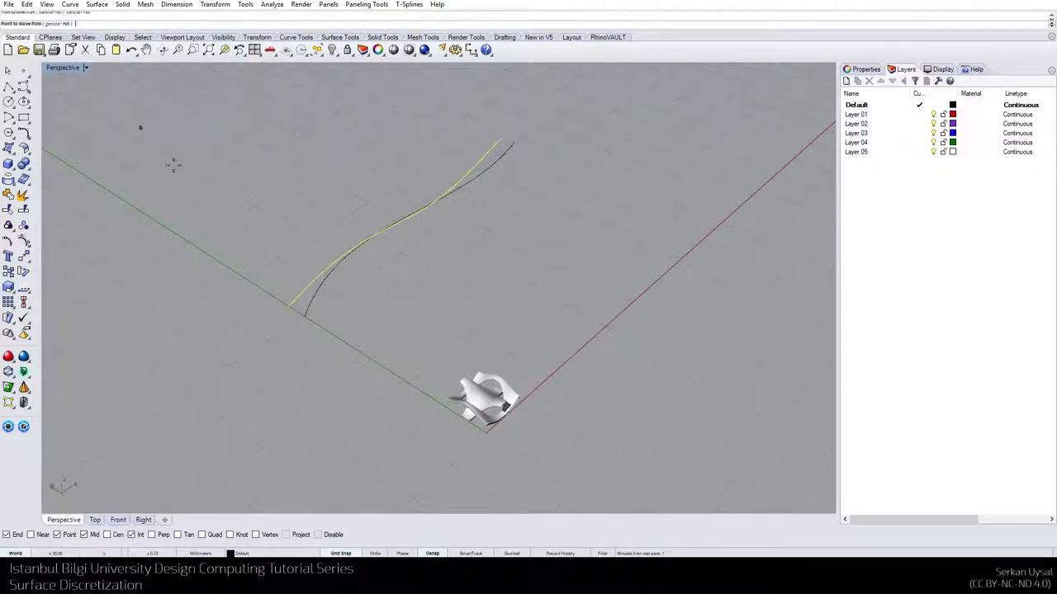
pyautogui.click(288, 303)
pyautogui.moveTo(271, 228); pyautogui.dragTo(267, 176, button='right')
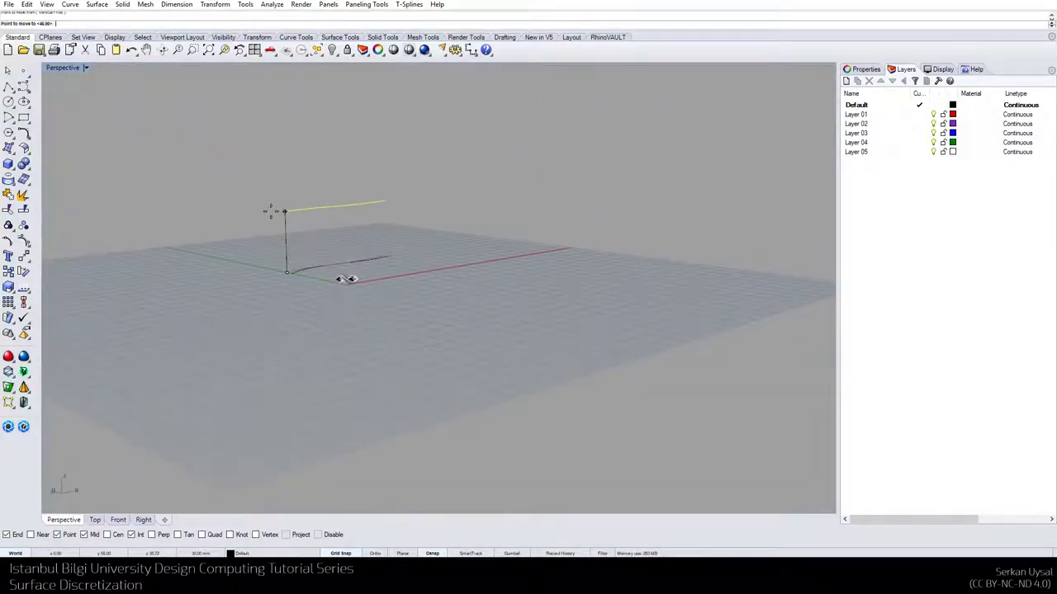
pyautogui.click(269, 210)
# Connect the matching ends of the raised and ground curves with two straight polylines to close the frame
pyautogui.scroll(6, 283, 238)
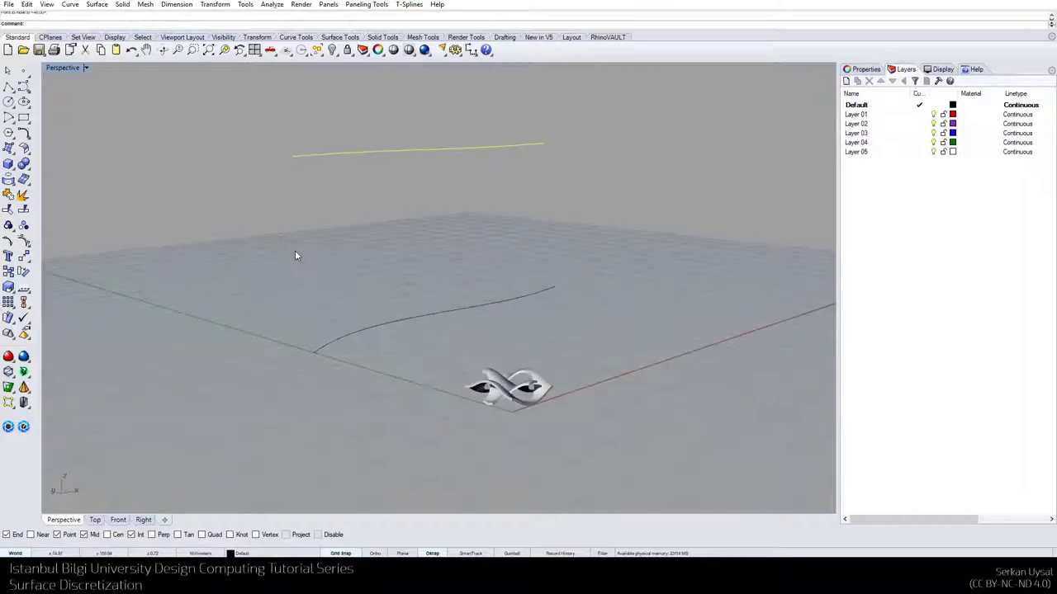
pyautogui.moveTo(279, 278); pyautogui.dragTo(292, 371, button='right')
pyautogui.click(240, 318)
pyautogui.click(8, 87)
pyautogui.click(319, 224)
pyautogui.click(339, 410)
pyautogui.press('Return')
pyautogui.press('Return')
pyautogui.click(629, 152)
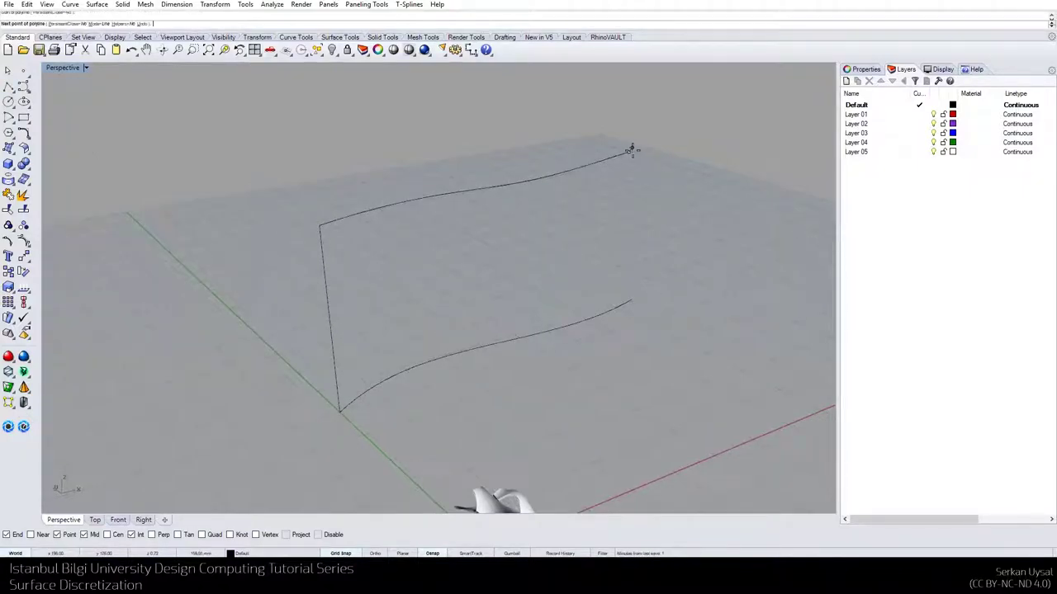
pyautogui.click(631, 302)
pyautogui.press('Return')
# Create a surface from the four boundary curves with Edge Curves
pyautogui.hotkey('ctrl', 'a')
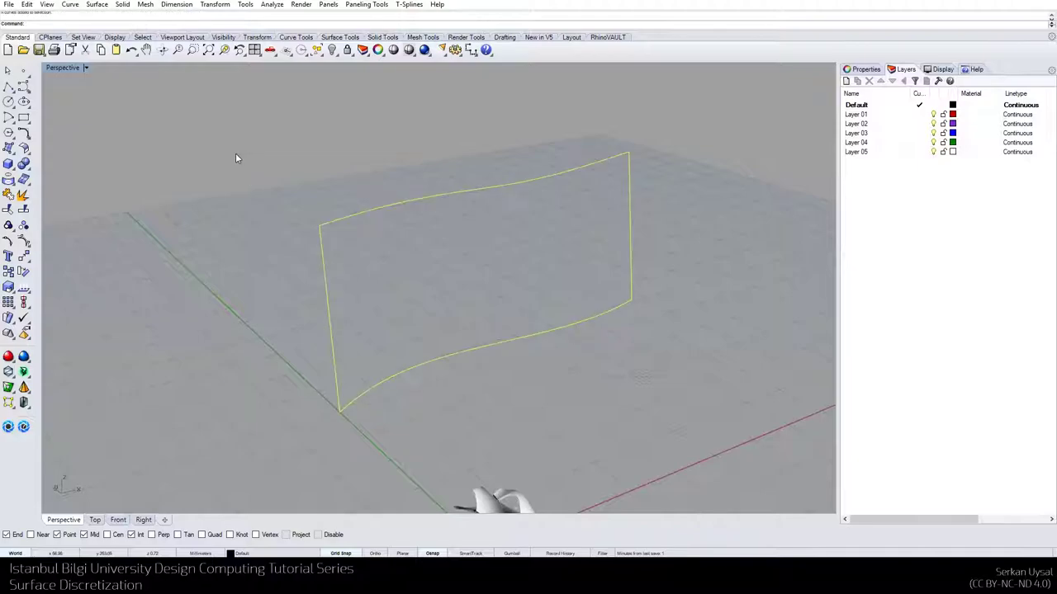
pyautogui.click(70, 5)
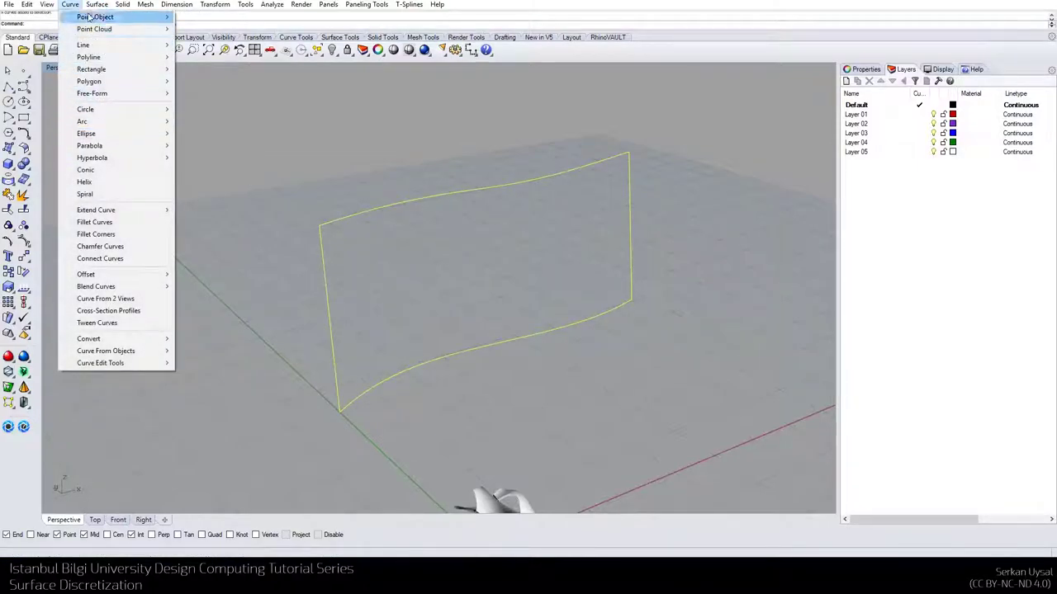
pyautogui.moveTo(97, 5)
pyautogui.click(118, 118)
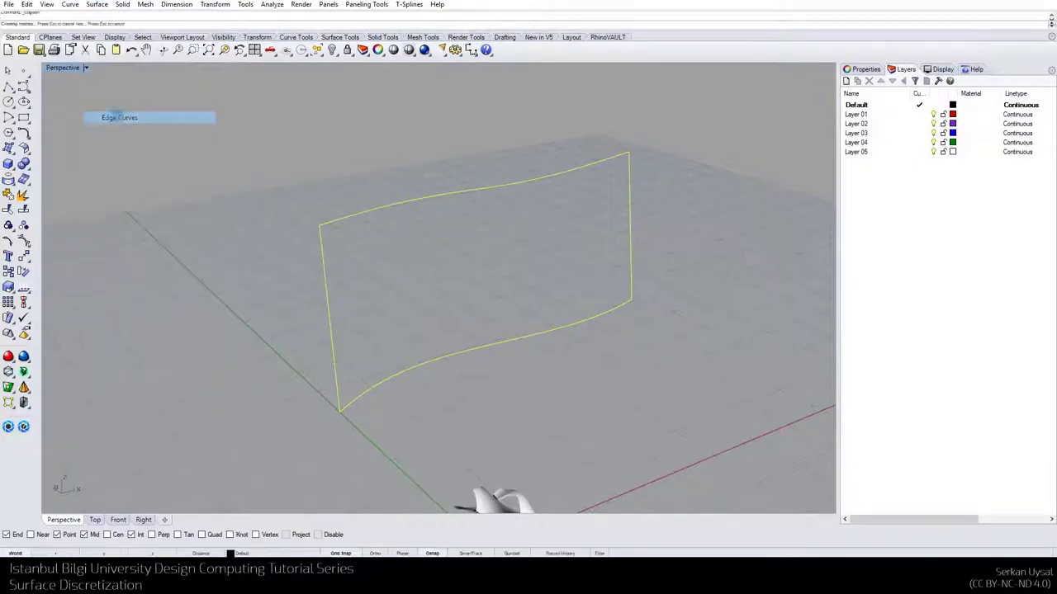
# Show the new edge surface in Shaded display and inspect it
pyautogui.click(86, 68)
pyautogui.click(99, 110)
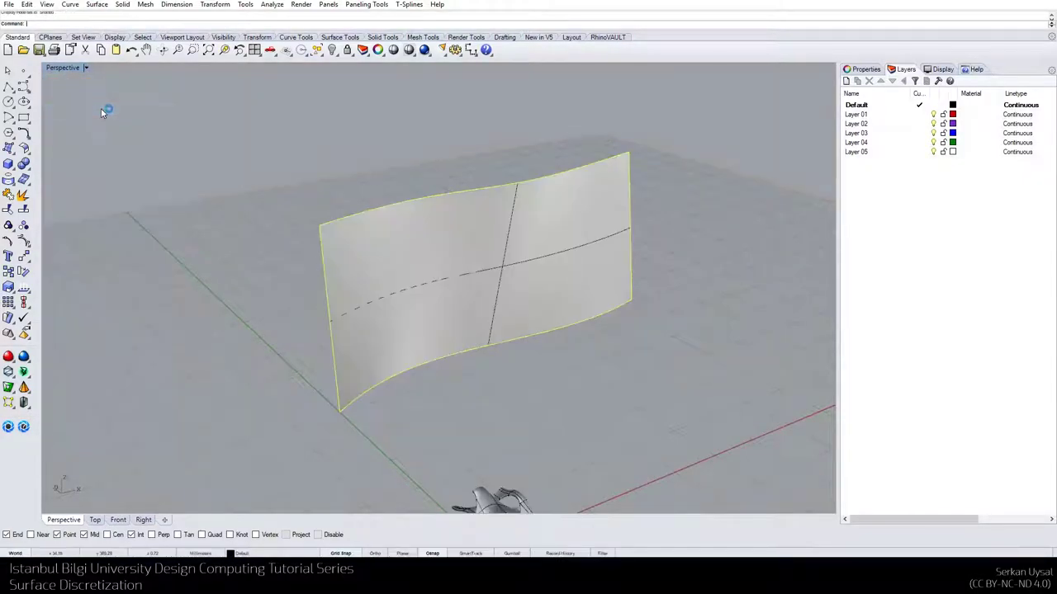
pyautogui.moveTo(255, 193)
pyautogui.mouseDown(button='right')
pyautogui.moveTo(205, 182)
pyautogui.moveTo(262, 185)
pyautogui.mouseUp(button='right')
pyautogui.click(382, 290)
# In Wireframe display, delete the edge surface and the two straight side lines, leaving only the upper and lower curves
pyautogui.click(86, 67)
pyautogui.click(99, 96)
pyautogui.click(661, 244)
pyautogui.click(592, 239)
pyautogui.press('Delete')
pyautogui.click(312, 309)
pyautogui.press('Delete')
# Loft the upper and lower curves into a surface using the Normal style and Do not simplify
pyautogui.moveTo(522, 381); pyautogui.dragTo(398, 169)
pyautogui.write('Loft')
pyautogui.press('Return')
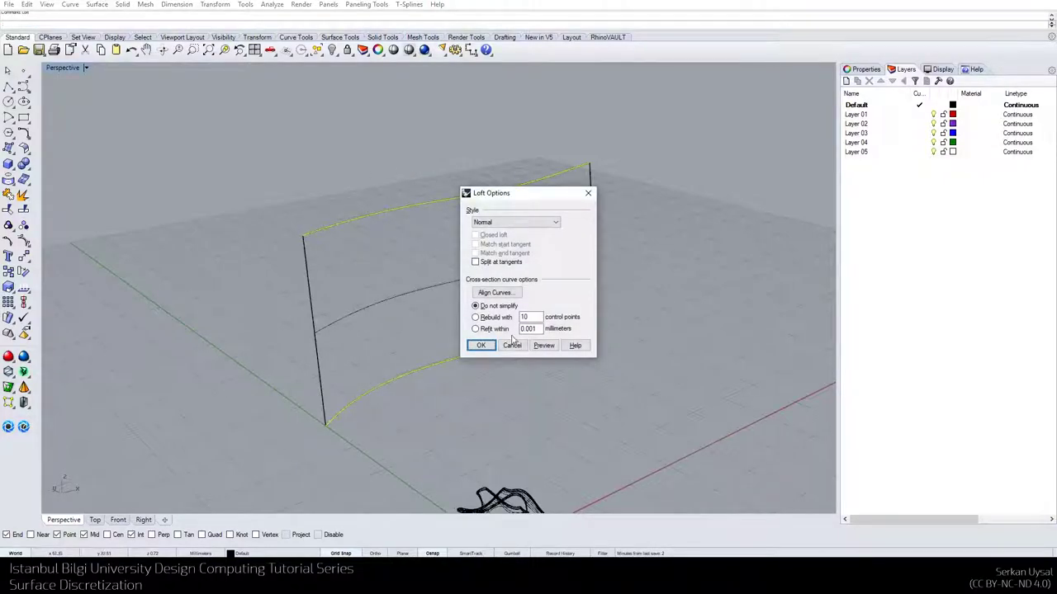
pyautogui.click(543, 345)
pyautogui.moveTo(522, 203); pyautogui.dragTo(550, 191)
pyautogui.click(509, 331)
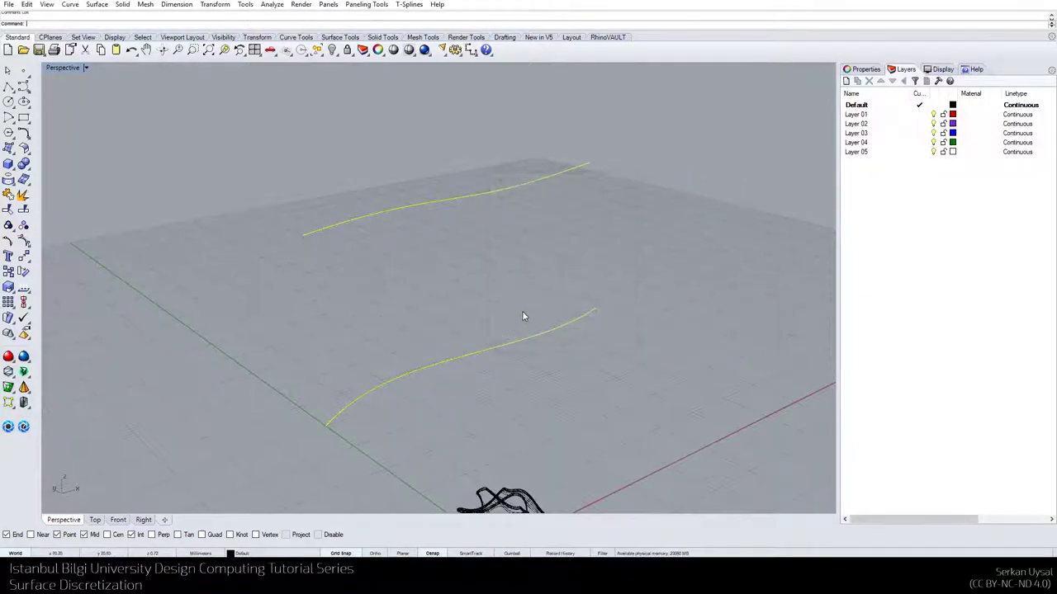
pyautogui.press('Escape')
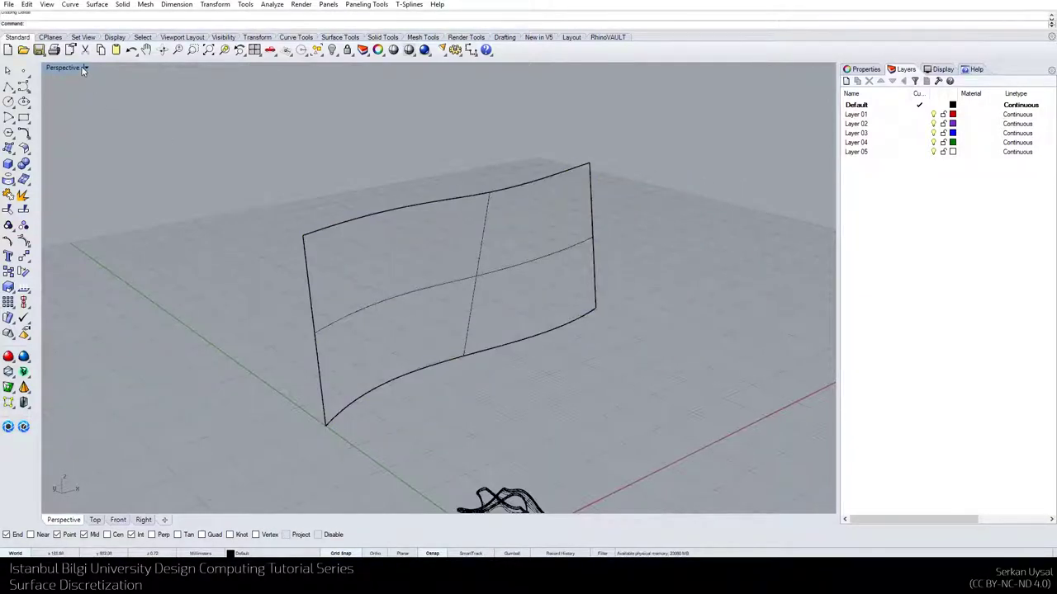
# Switch the Perspective view to Shaded display and view the lofted surface
pyautogui.click(80, 66)
pyautogui.click(91, 106)
pyautogui.moveTo(224, 224)
pyautogui.mouseDown(button='right')
pyautogui.moveTo(198, 219)
pyautogui.moveTo(259, 267)
pyautogui.mouseUp(button='right')
pyautogui.moveTo(403, 277); pyautogui.dragTo(284, 265, button='right')
# Try a Surface Domain Number paneling grid on the lofted surface with 10 spans in the U direction
pyautogui.click(340, 282)
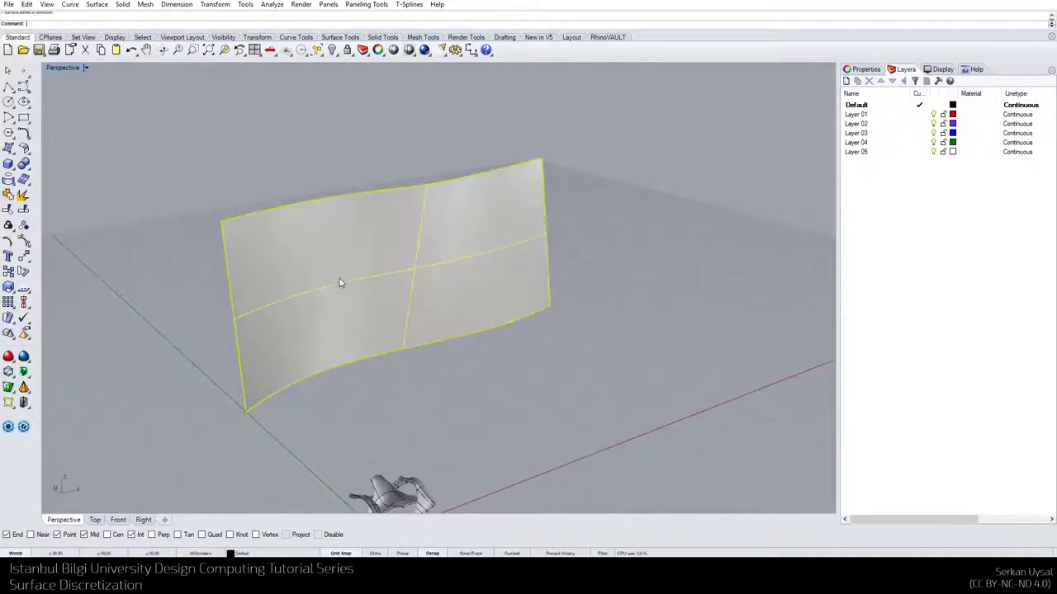
pyautogui.click(373, 7)
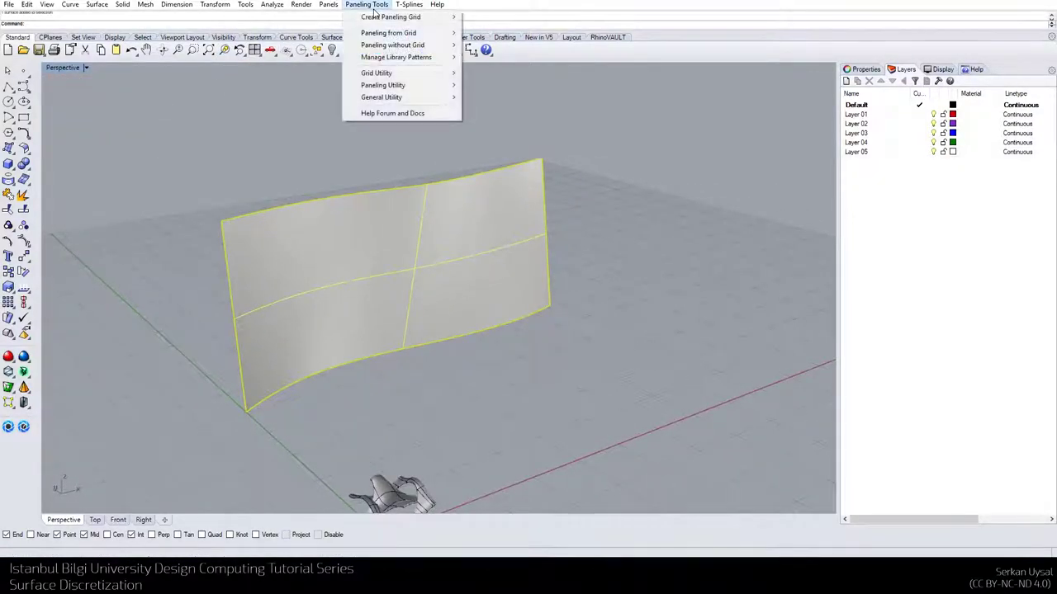
pyautogui.moveTo(382, 18)
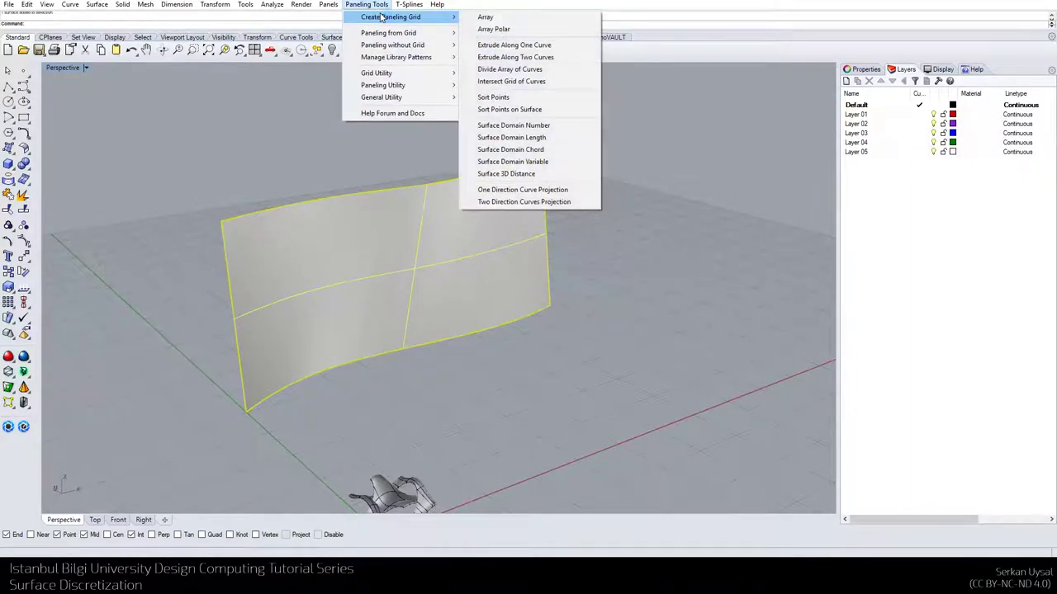
pyautogui.click(529, 128)
pyautogui.moveTo(528, 140); pyautogui.dragTo(398, 198, button='right')
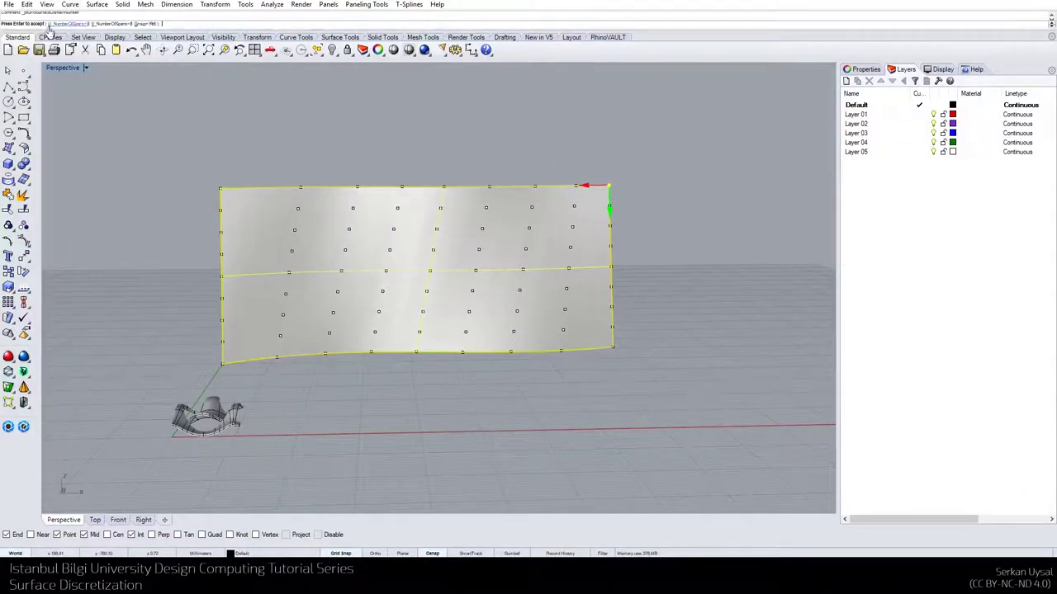
pyautogui.click(71, 24)
pyautogui.write('10')
pyautogui.press('Return')
# Try 11 and 12 spans in the U direction of the paneling grid
pyautogui.click(68, 23)
pyautogui.write('11')
pyautogui.press('Return')
pyautogui.click(67, 23)
pyautogui.write('12')
pyautogui.press('Return')
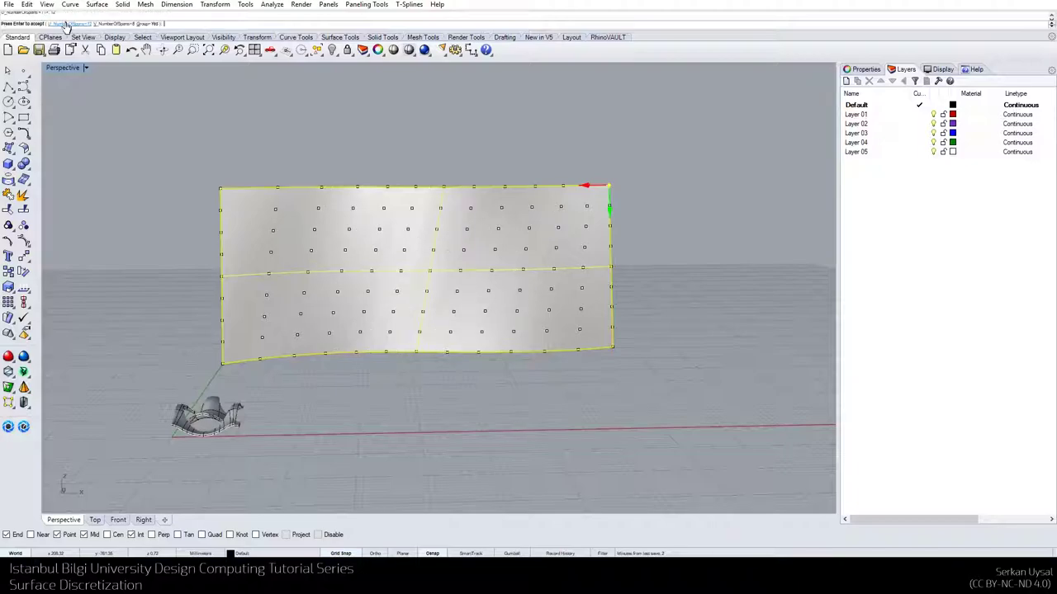
# Try 7 and 6 spans in the V direction and end the Surface Domain Number grid
pyautogui.click(109, 24)
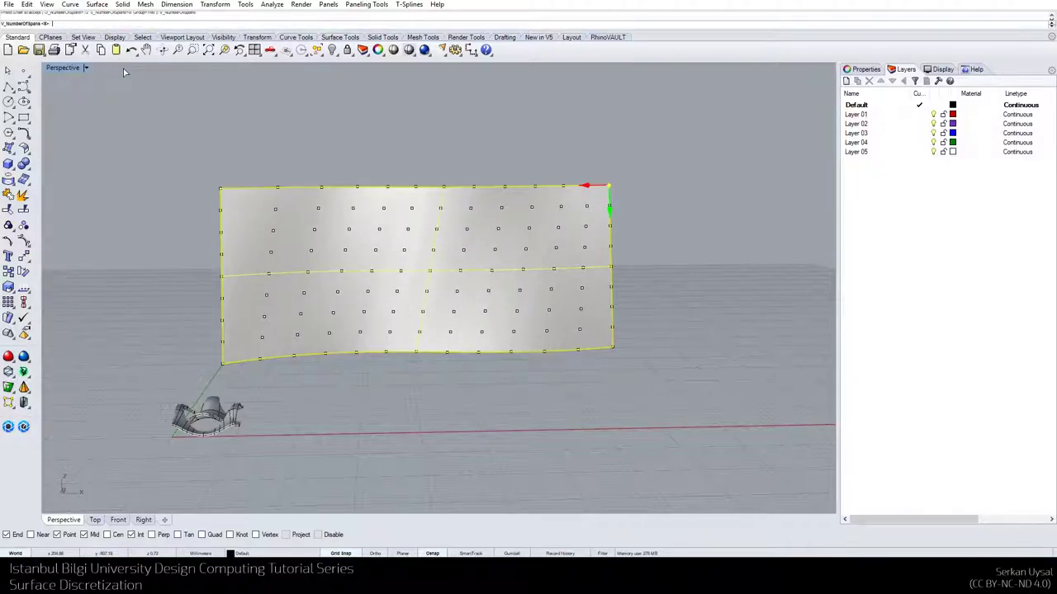
pyautogui.write('7')
pyautogui.press('Return')
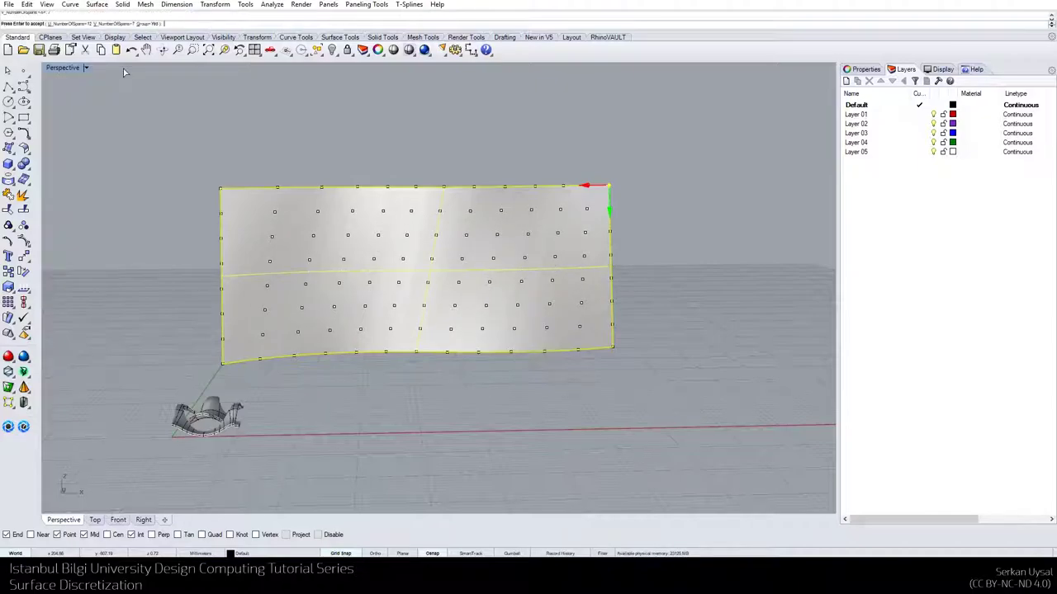
pyautogui.click(107, 23)
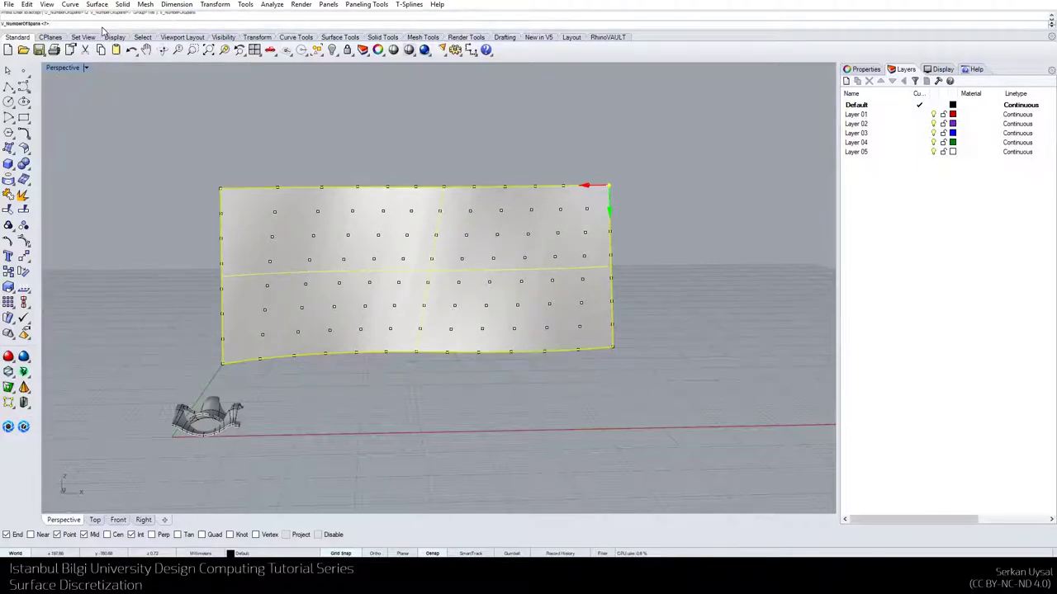
pyautogui.write('6')
pyautogui.press('Return')
pyautogui.moveTo(358, 283); pyautogui.dragTo(384, 297, button='right')
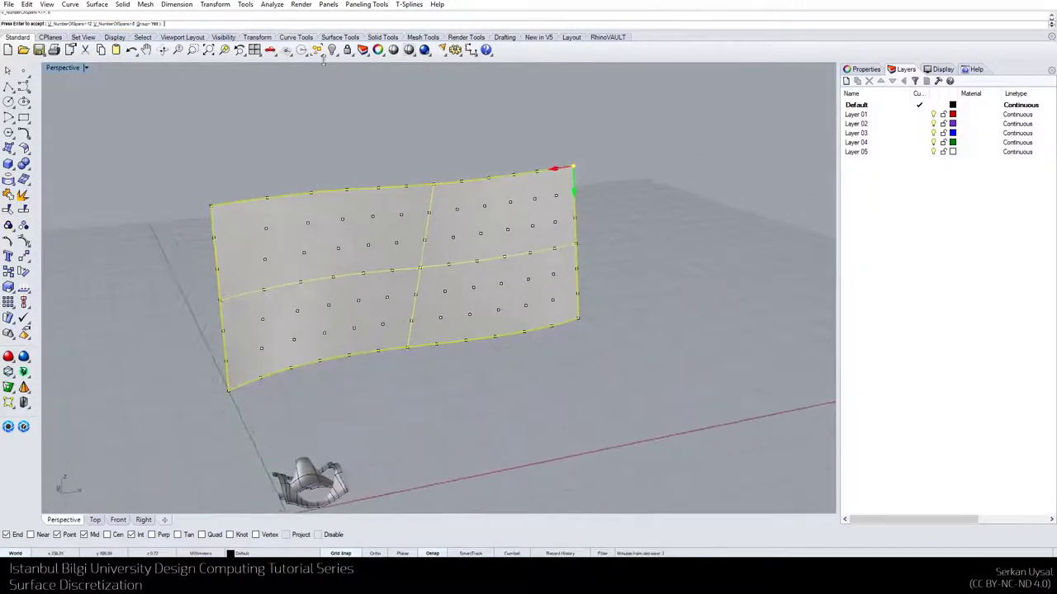
pyautogui.press('Return')
# Start a Surface Domain Length paneling grid on the lofted surface with U and V lengths of 10 mm
pyautogui.click(373, 5)
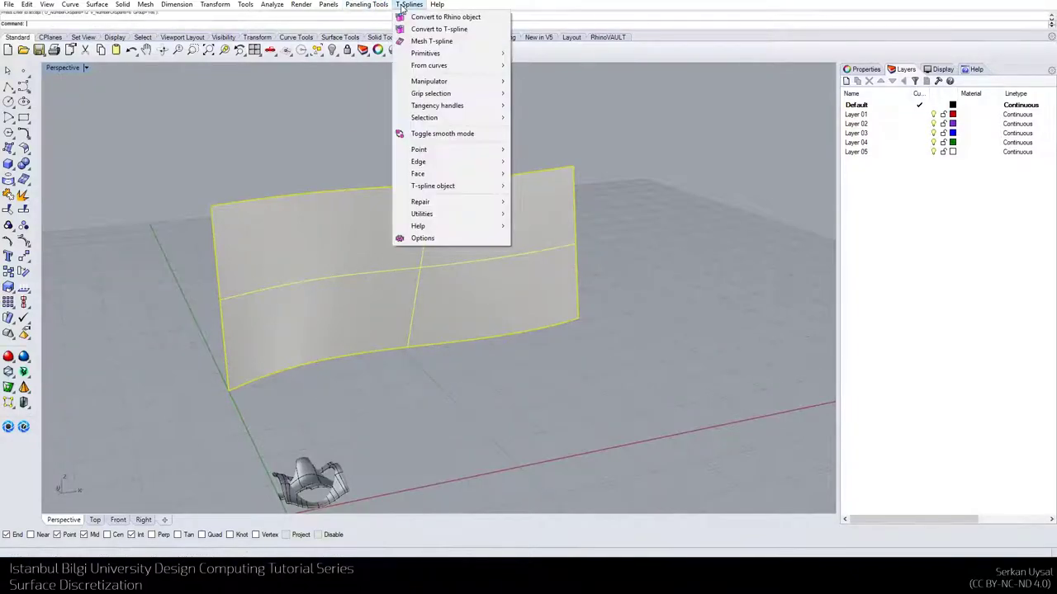
pyautogui.moveTo(419, 98)
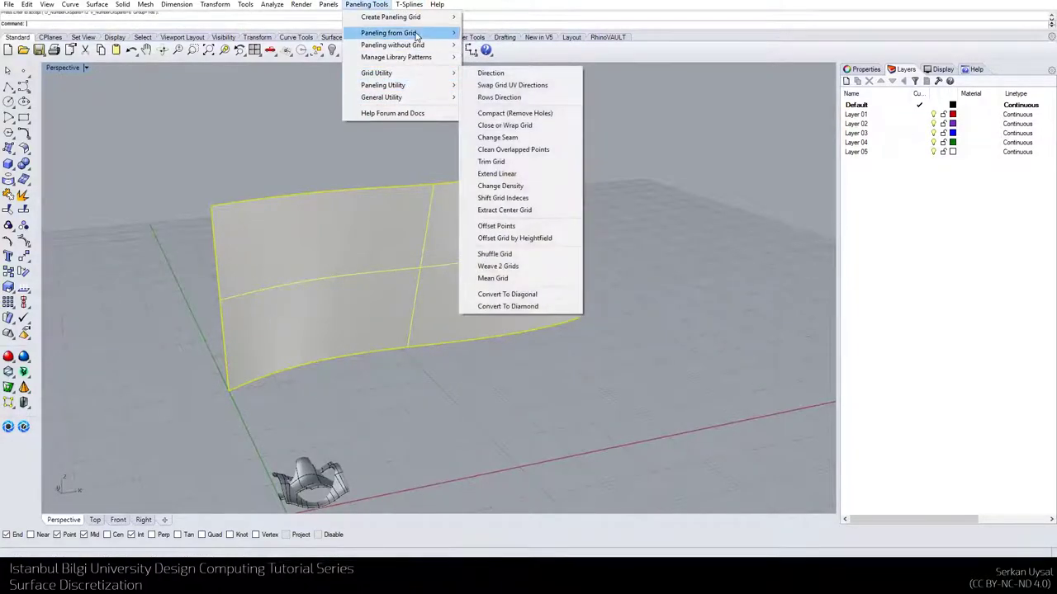
pyautogui.moveTo(429, 16)
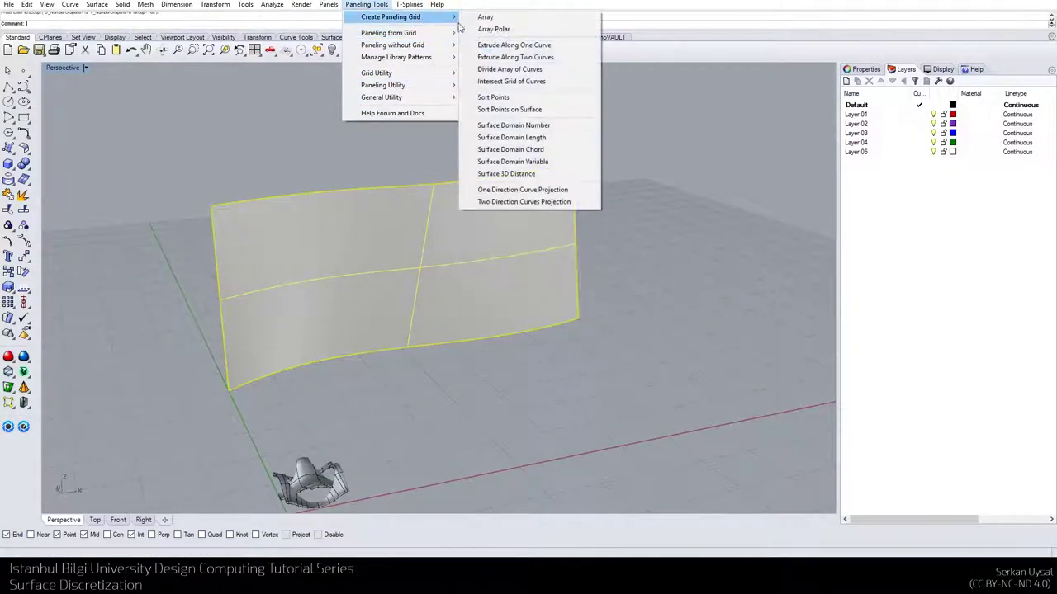
pyautogui.click(571, 144)
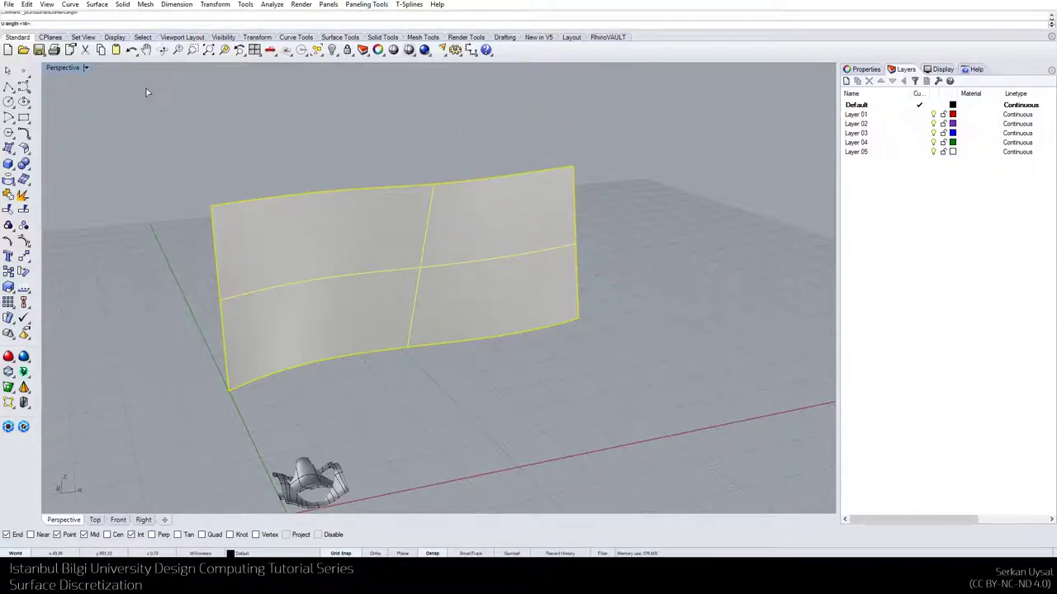
pyautogui.press('Return')
pyautogui.moveTo(292, 285); pyautogui.dragTo(276, 302, button='right')
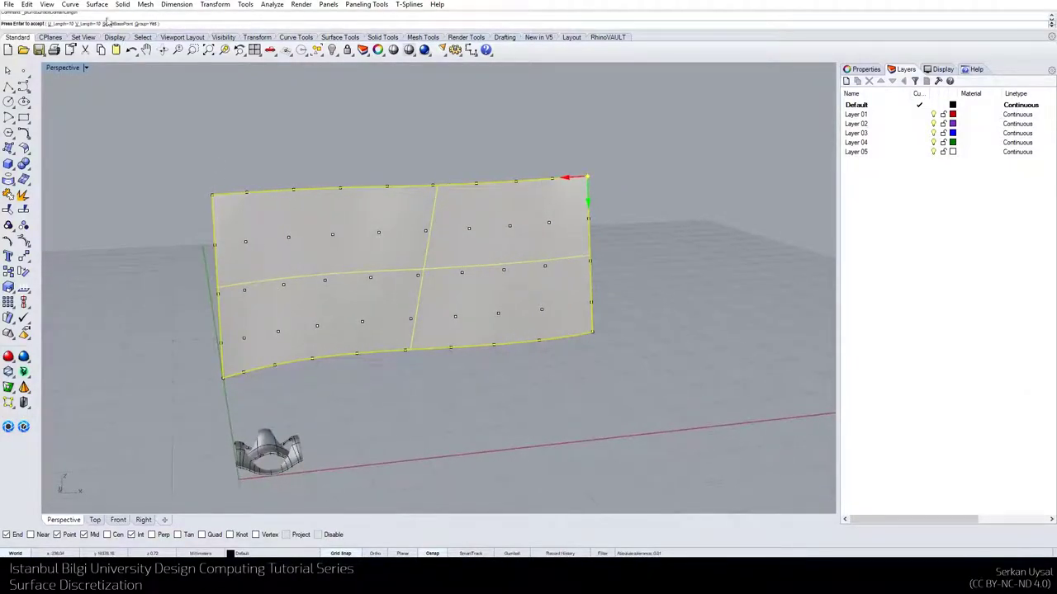
pyautogui.click(65, 23)
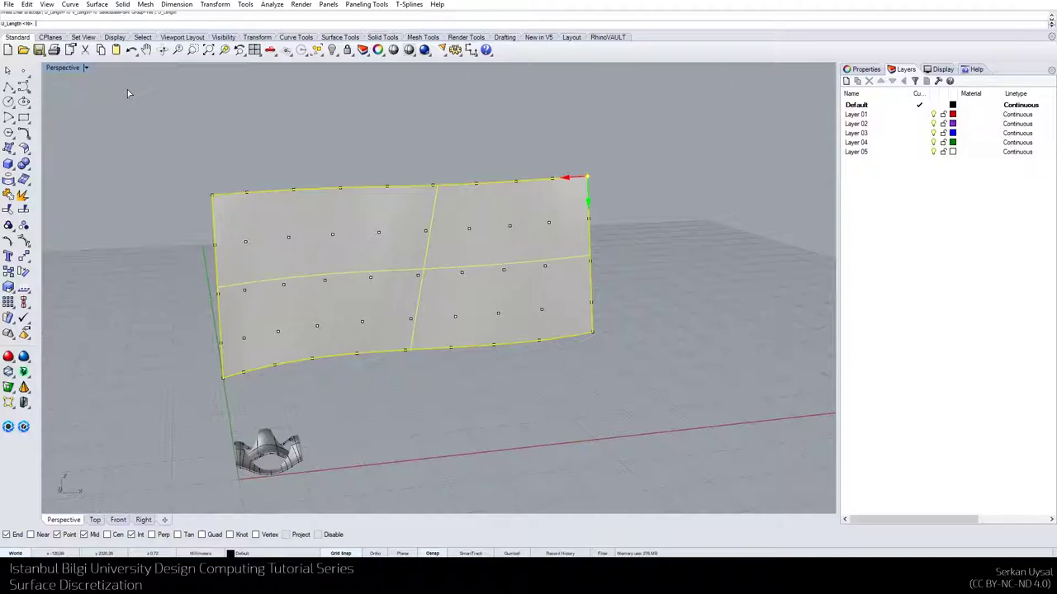
pyautogui.press('Return')
pyautogui.moveTo(127, 89); pyautogui.dragTo(274, 135, button='right')
pyautogui.moveTo(280, 192); pyautogui.dragTo(279, 175, button='right')
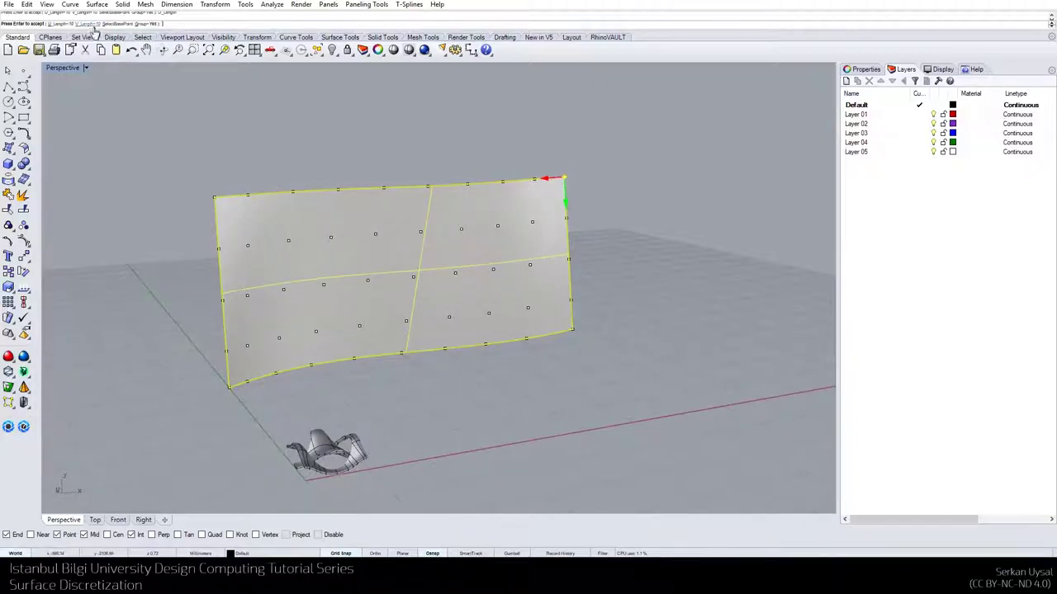
# Try U lengths of 9 and 12 mm for the paneling grid
pyautogui.click(66, 24)
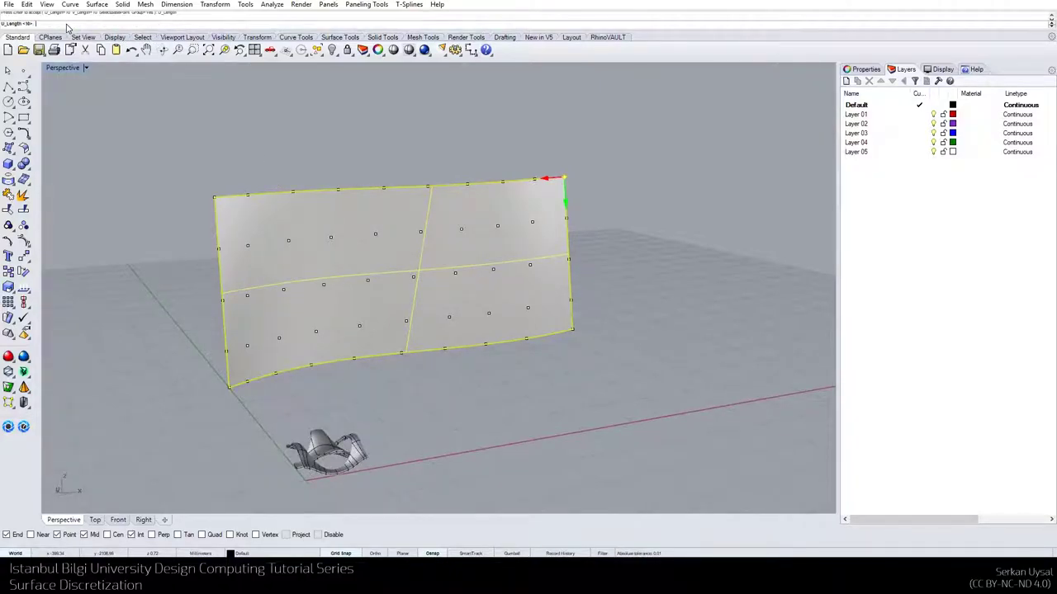
pyautogui.press('Return')
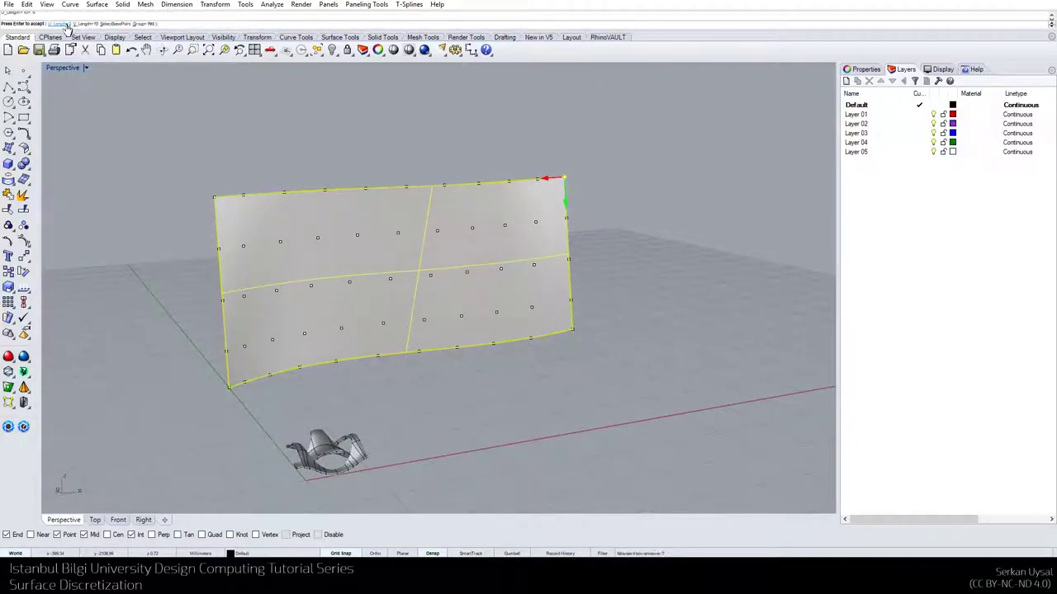
pyautogui.click(67, 24)
pyautogui.write('7')
pyautogui.press('Return')
# Set the paneling grid's U length to 12.5 mm
pyautogui.click(66, 24)
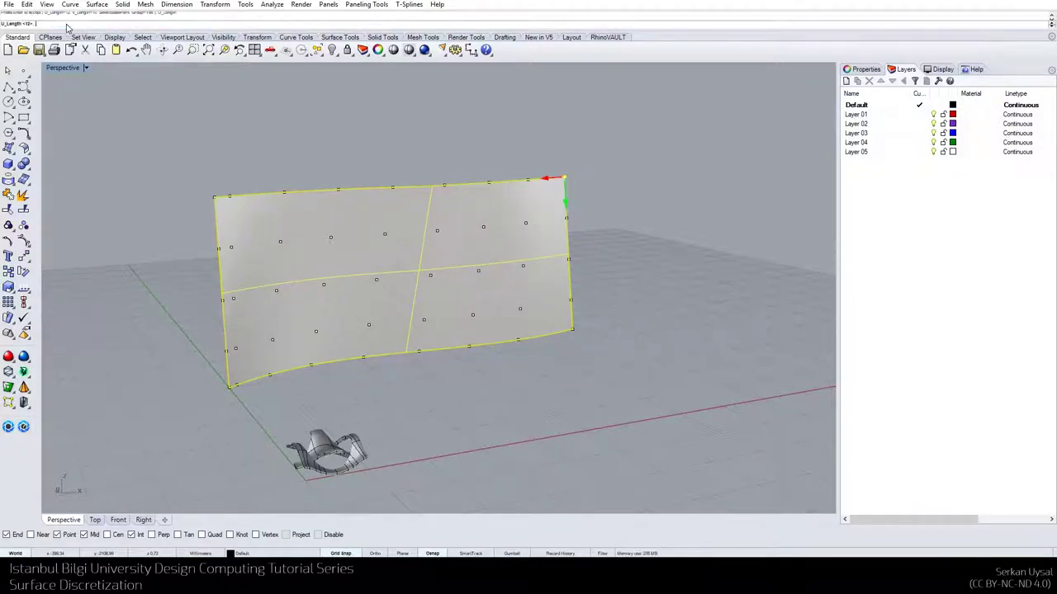
pyautogui.write('15')
pyautogui.press('Return')
pyautogui.click(67, 24)
pyautogui.write('12.5')
pyautogui.press('Return')
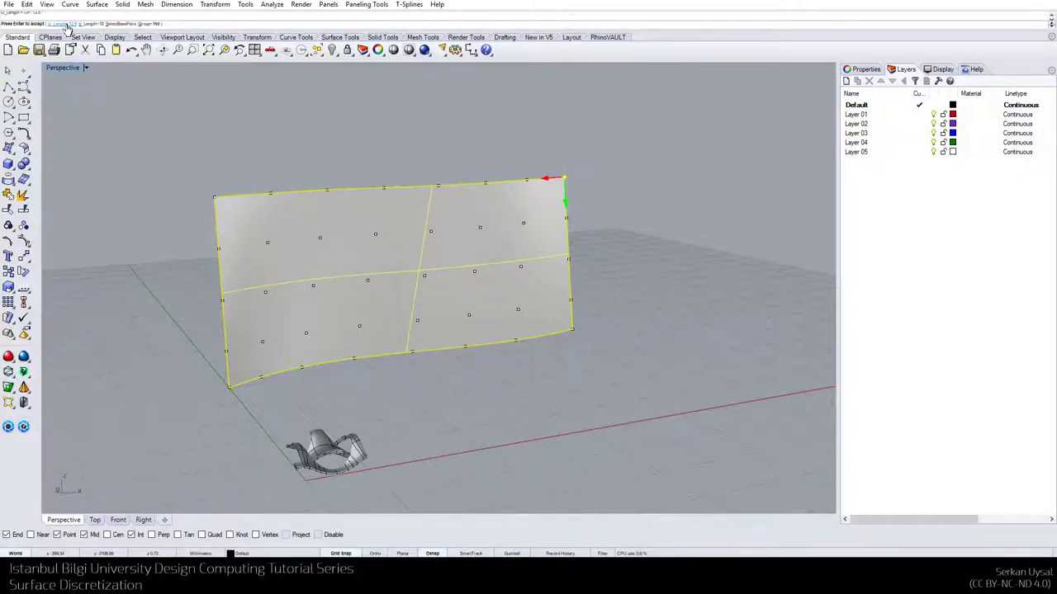
# Adjust the paneling grid's V length to 9 mm and refine it to 9.5 mm
pyautogui.click(85, 25)
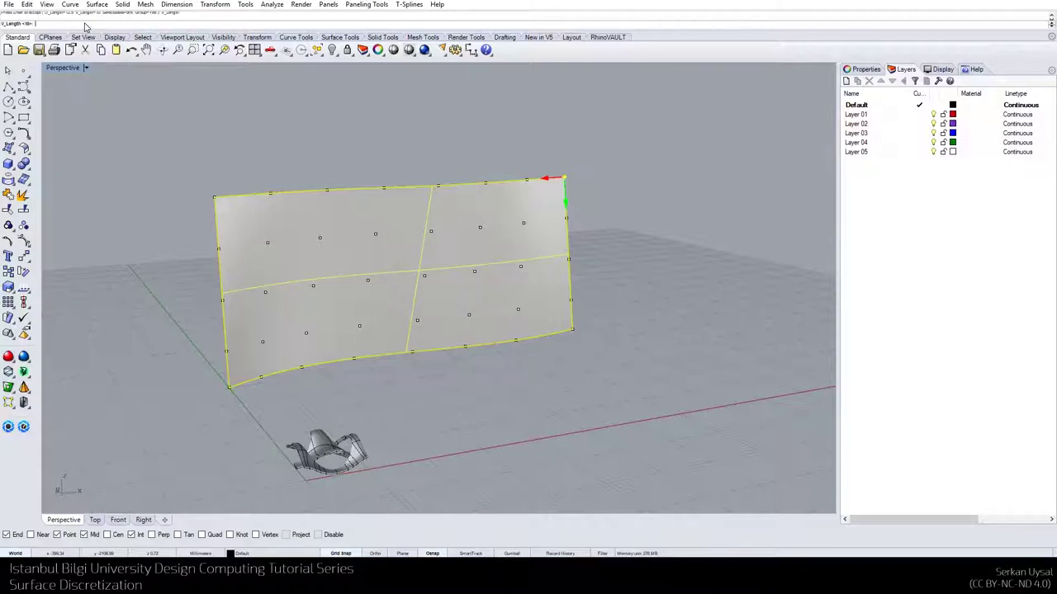
pyautogui.write('9')
pyautogui.press('Return')
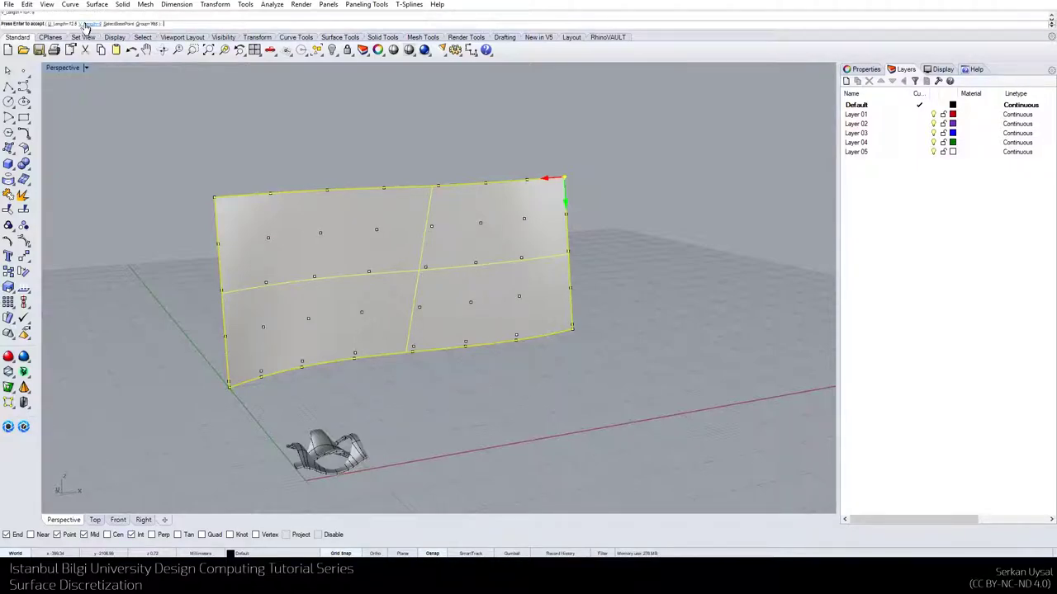
pyautogui.click(85, 25)
pyautogui.write('6')
pyautogui.press('Return')
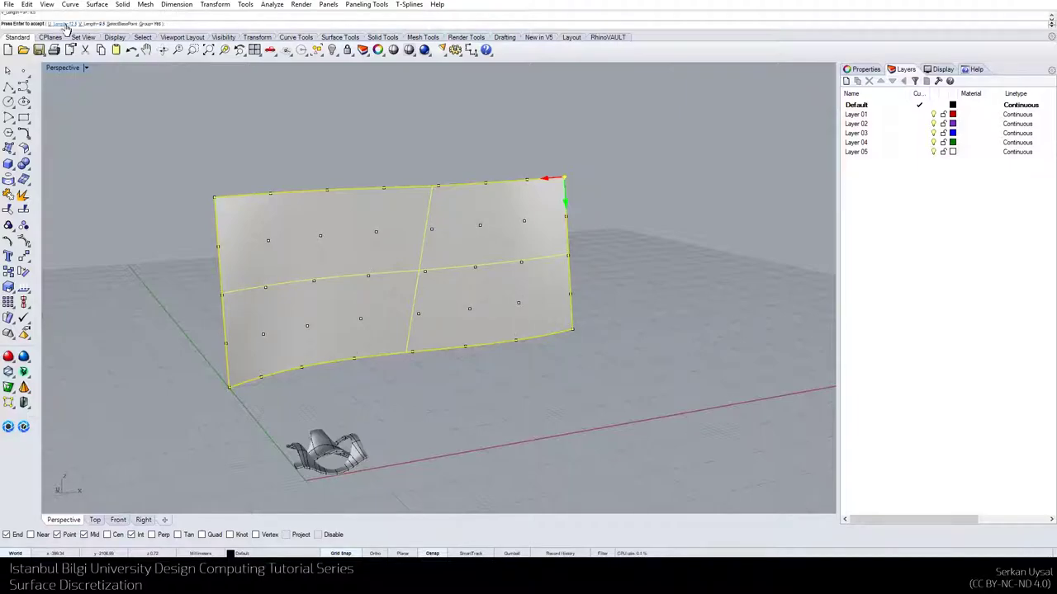
# Try U lengths of 6 and 9 mm for the paneling grid
pyautogui.click(68, 24)
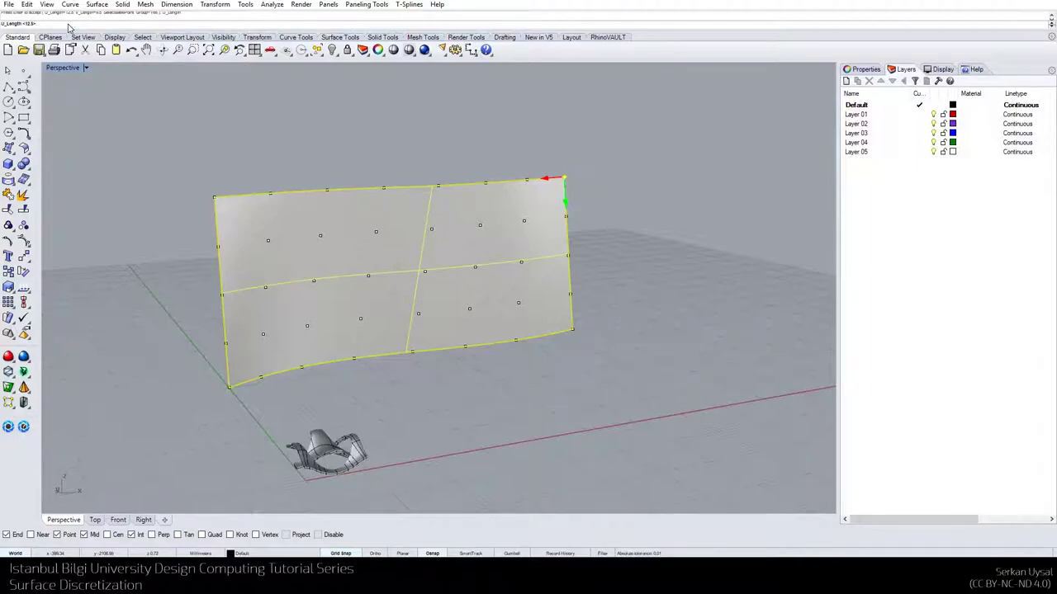
pyautogui.write('6')
pyautogui.press('Return')
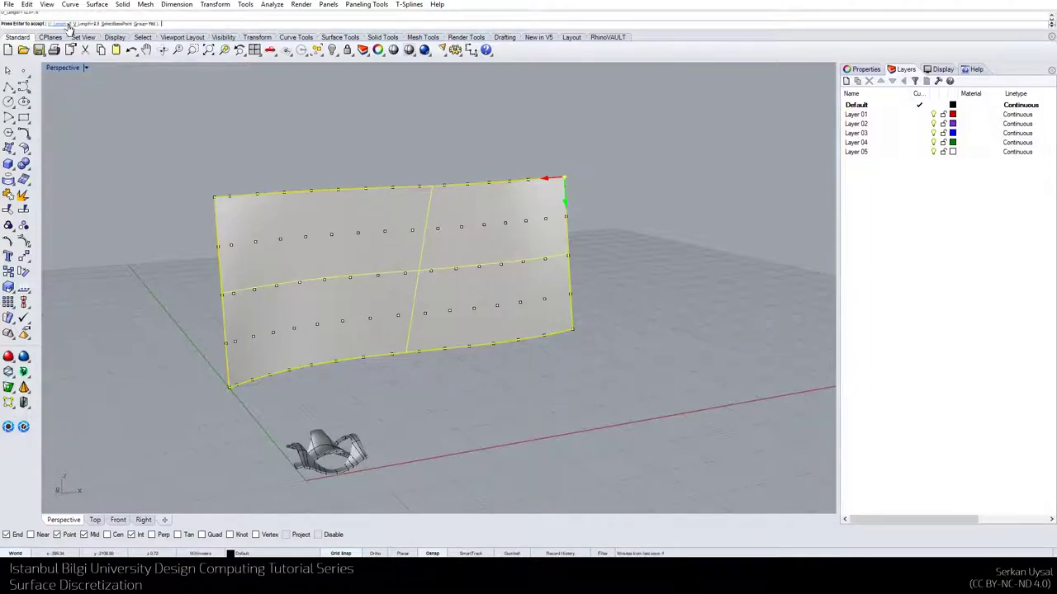
pyautogui.click(69, 25)
pyautogui.write('9')
pyautogui.press('Return')
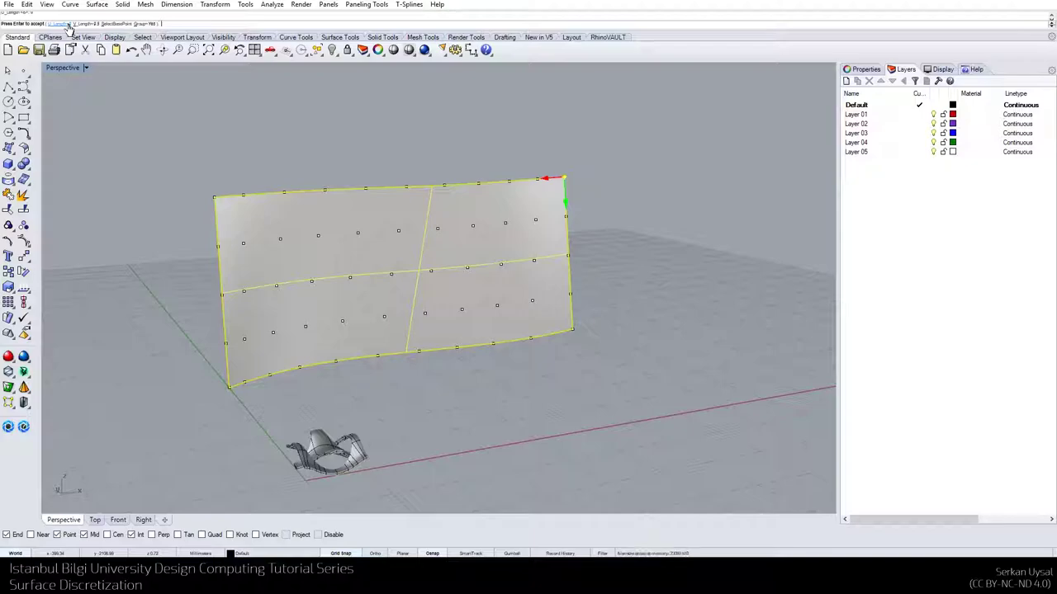
# Refine the U length to 9.5 and 9.7 mm and create the paneling grid on the surface
pyautogui.click(68, 25)
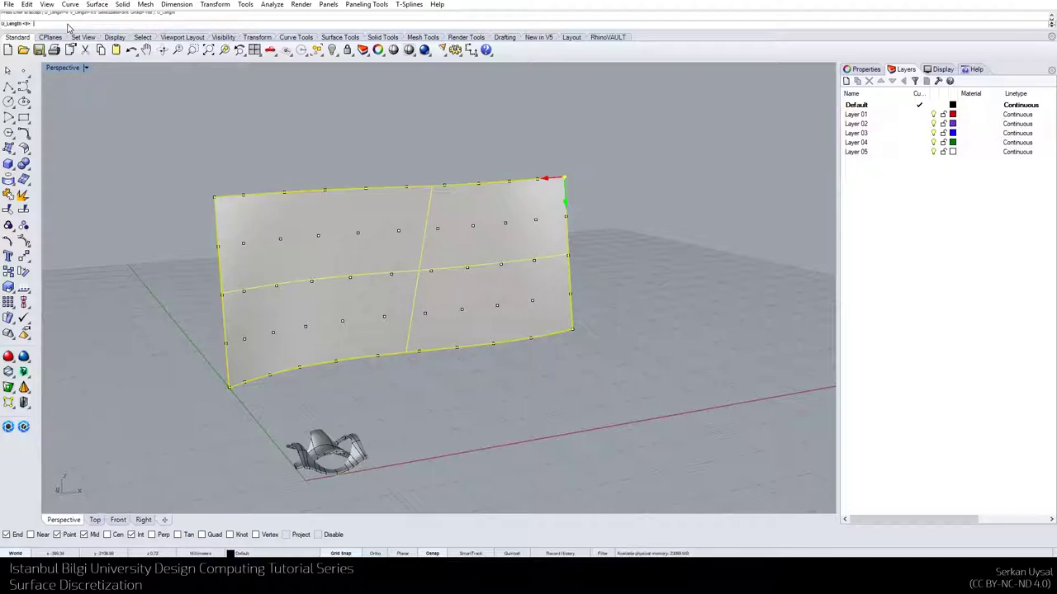
pyautogui.write('9.5')
pyautogui.press('Return')
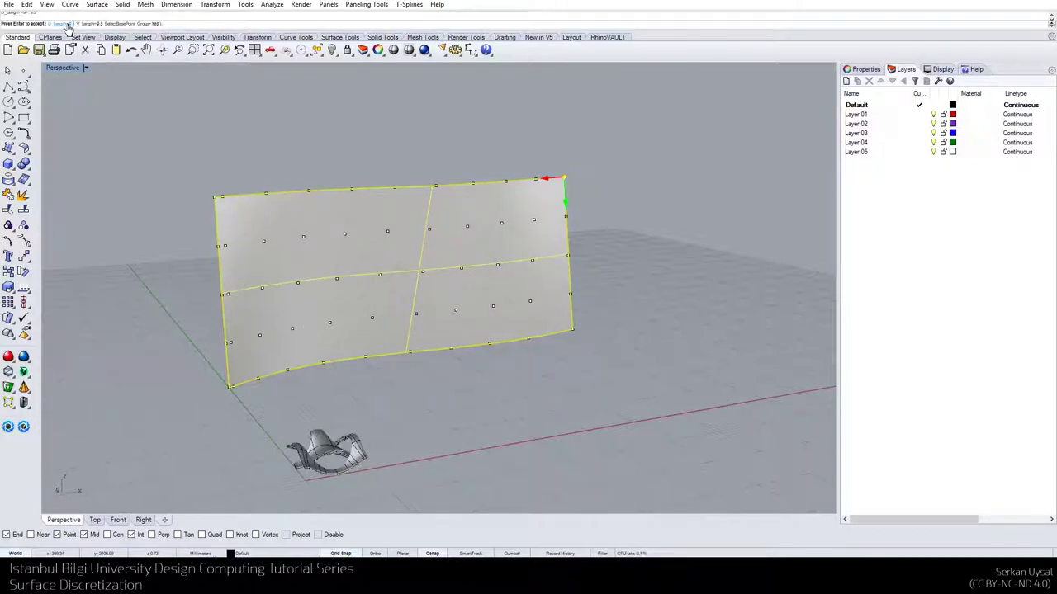
pyautogui.click(68, 25)
pyautogui.write('1.5')
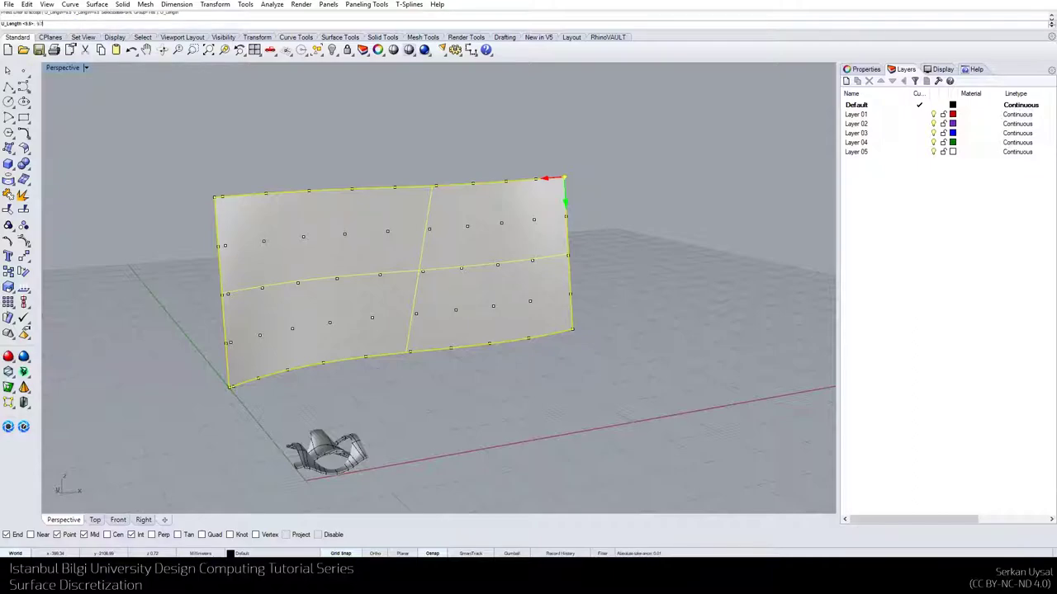
pyautogui.press('Return')
pyautogui.moveTo(116, 140); pyautogui.dragTo(180, 169, button='right')
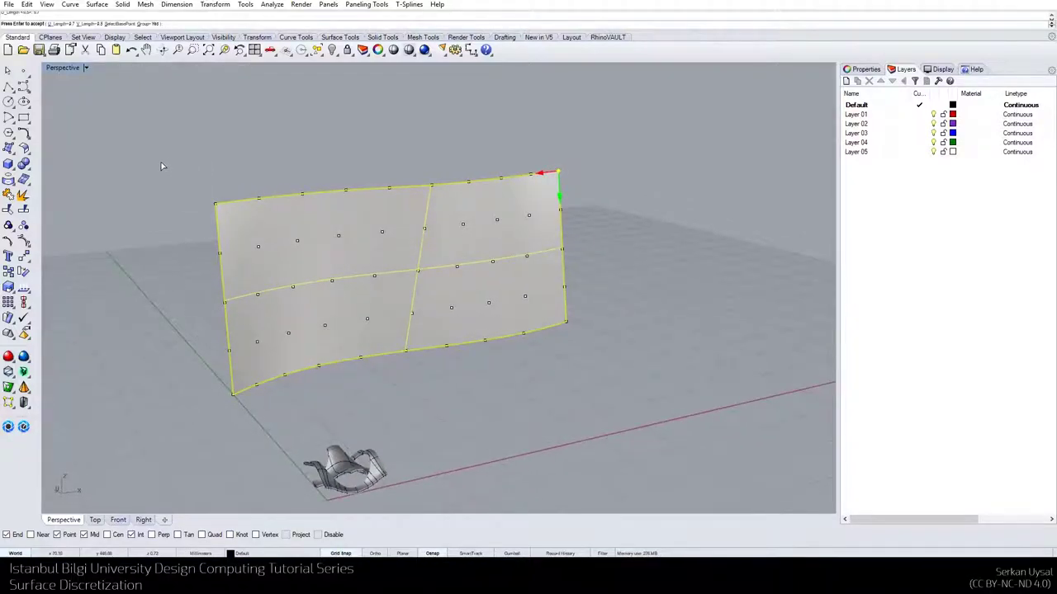
pyautogui.press('Return')
# Select the paneling grid's point group on the surface to inspect it, and clear the selection
pyautogui.moveTo(359, 297); pyautogui.dragTo(361, 290, button='right')
pyautogui.press('Escape')
pyautogui.click(303, 238)
pyautogui.click(303, 241)
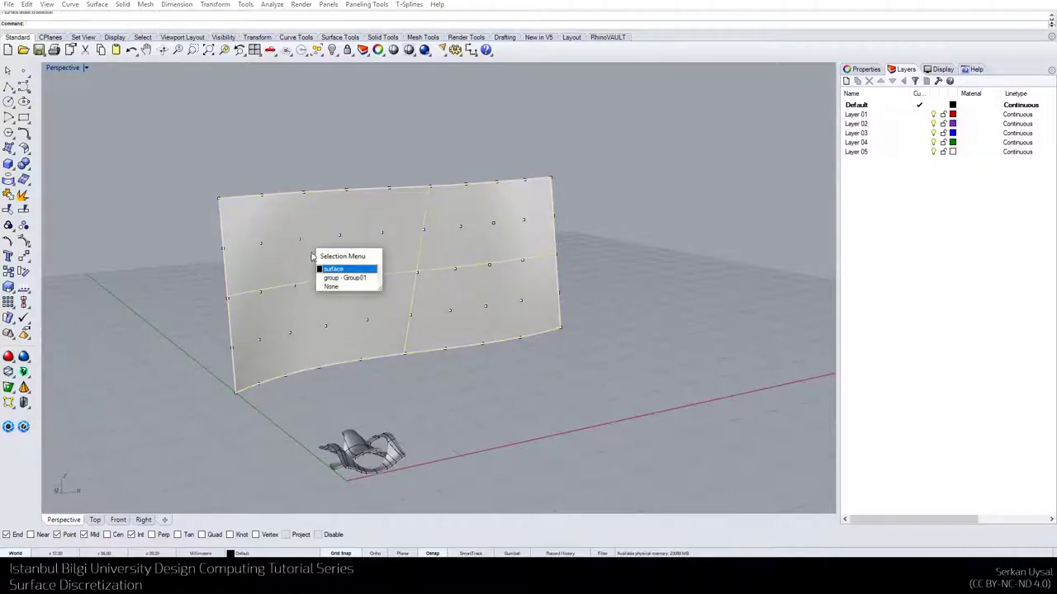
pyautogui.click(326, 276)
pyautogui.moveTo(303, 234); pyautogui.dragTo(330, 238, button='right')
pyautogui.press('Escape')
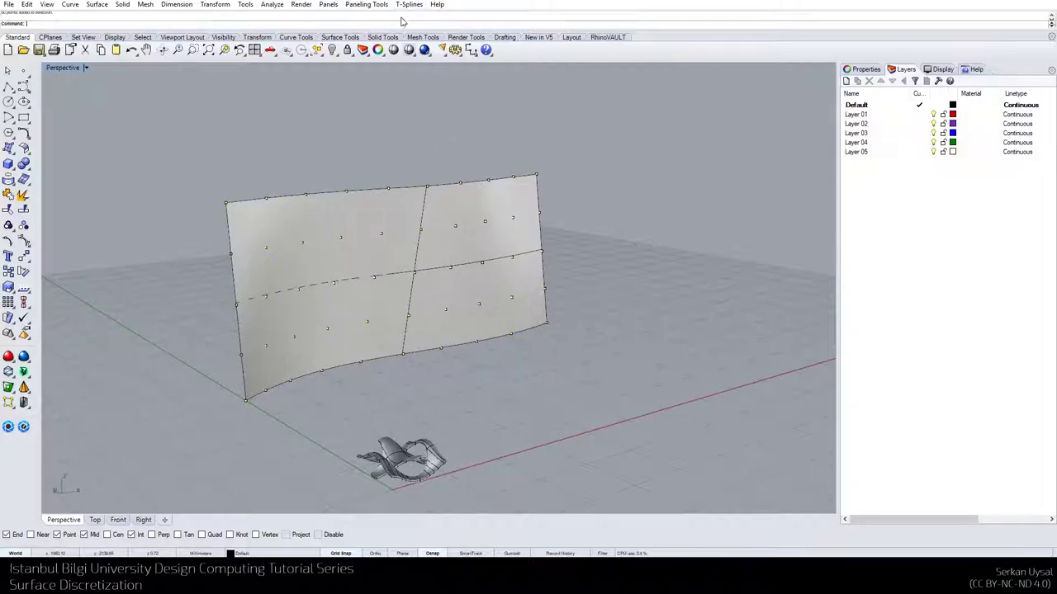
# Offset the paneling grid points from the curved surface by a fixed distance of 4 mm
pyautogui.click(366, 4)
pyautogui.moveTo(386, 75)
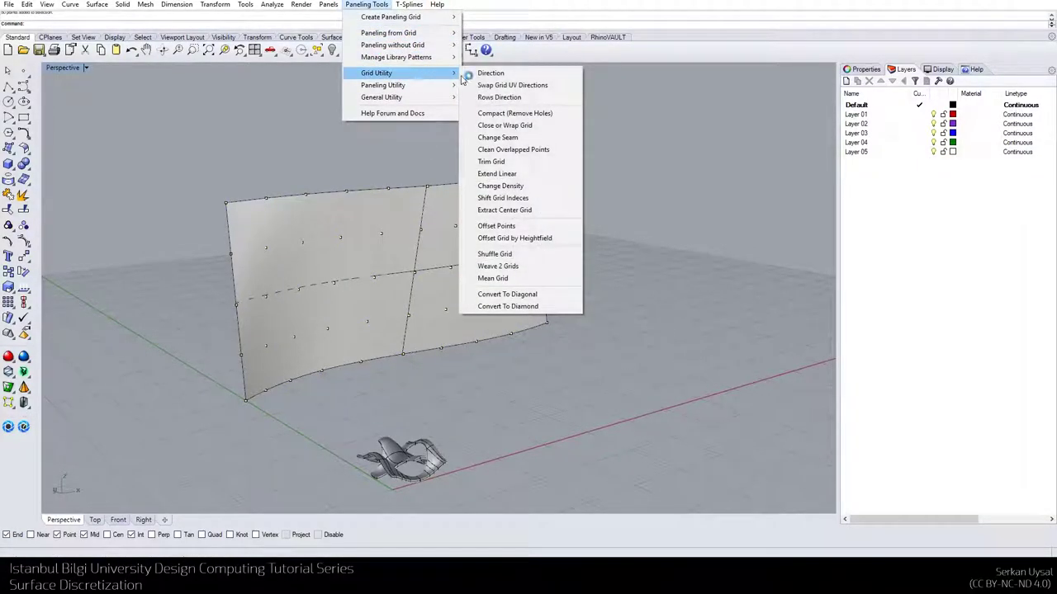
pyautogui.click(514, 238)
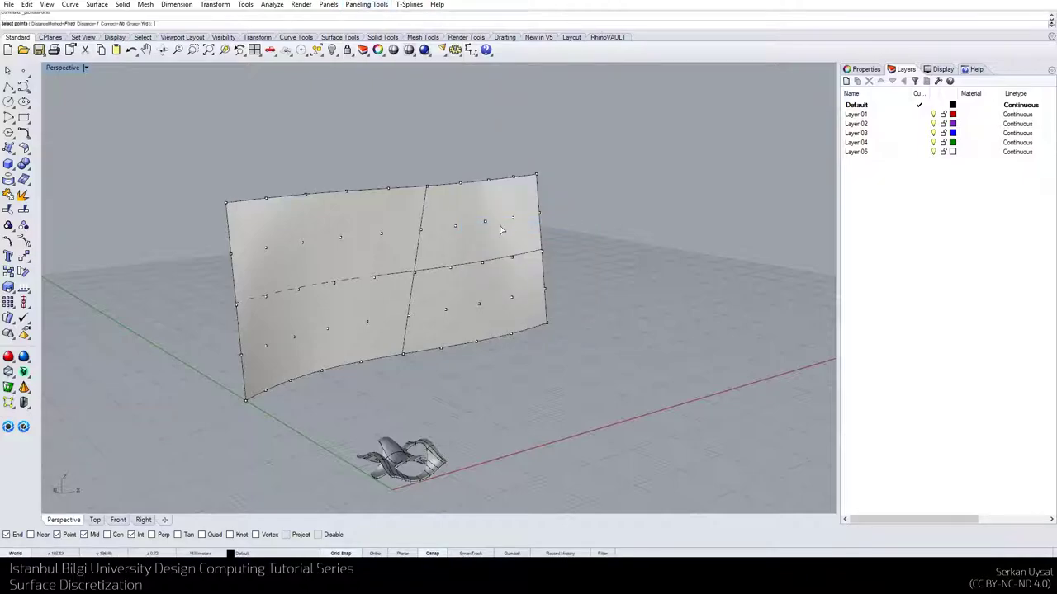
pyautogui.click(64, 24)
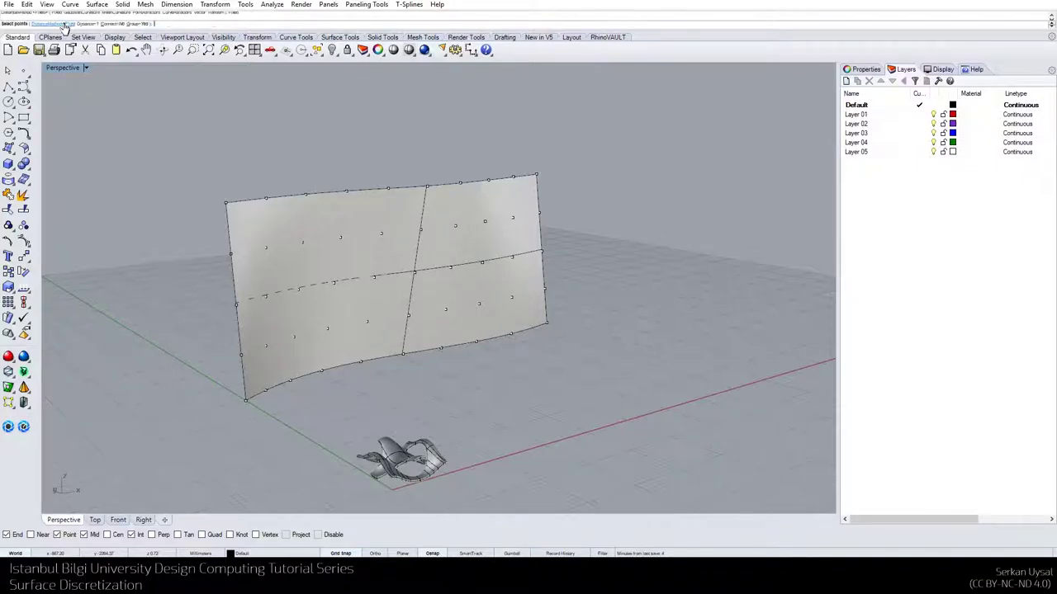
pyautogui.press('Return')
pyautogui.moveTo(220, 155); pyautogui.dragTo(242, 158, button='right')
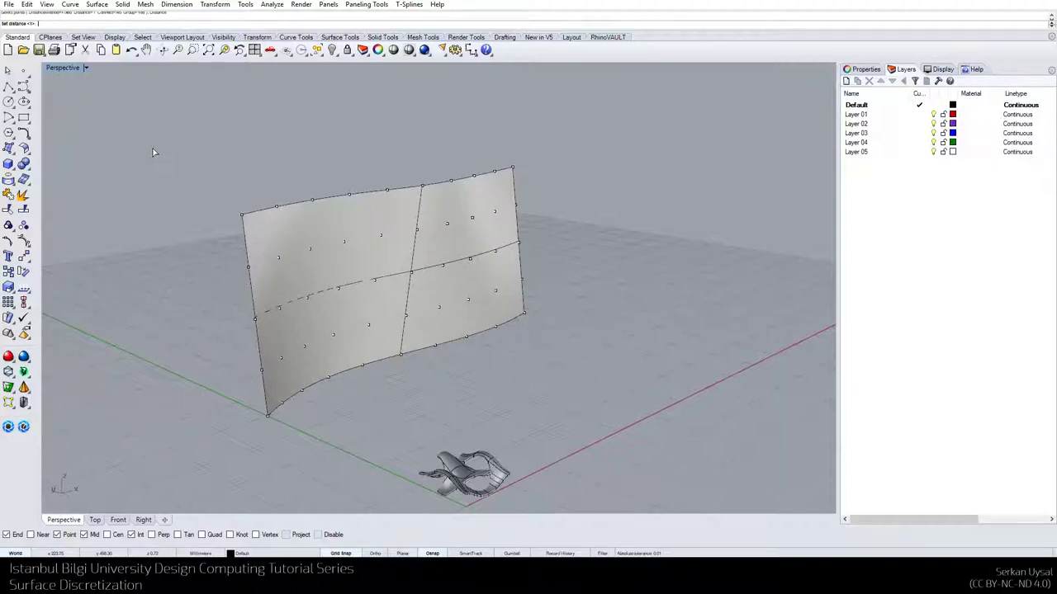
pyautogui.press('Return')
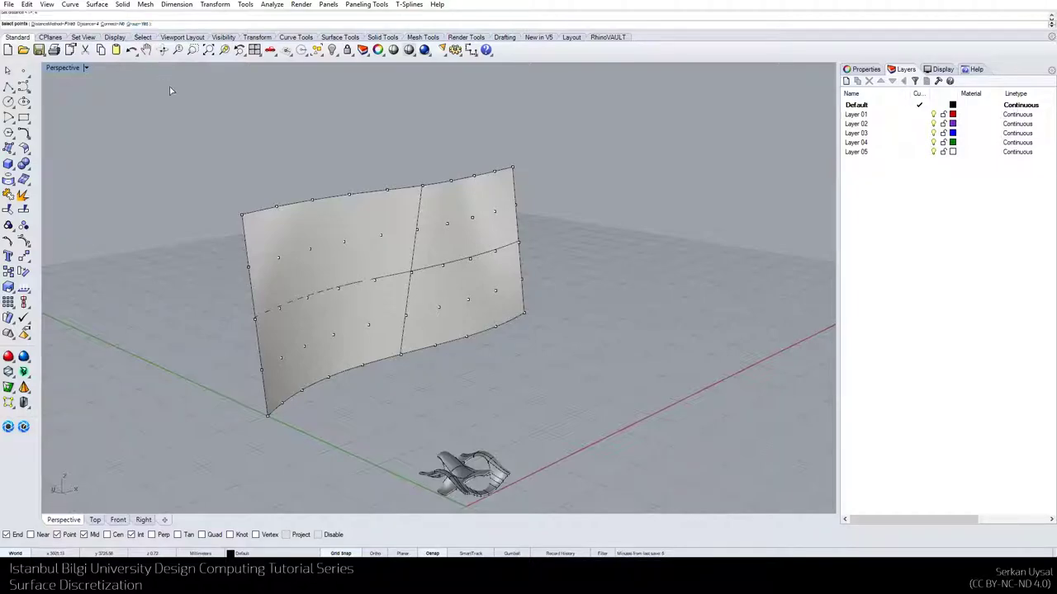
pyautogui.click(243, 216)
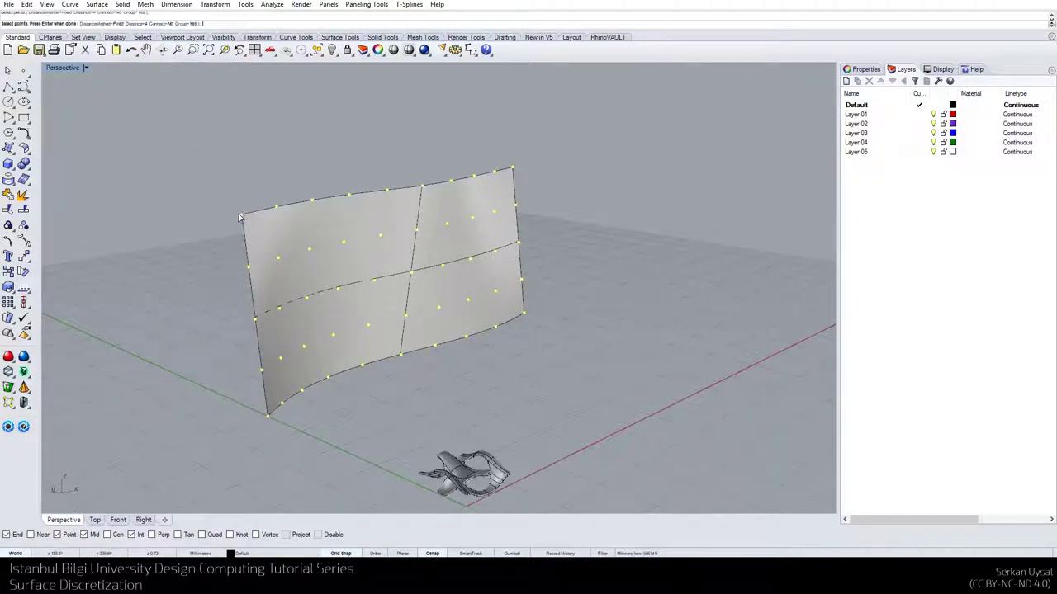
pyautogui.press('Return')
pyautogui.click(281, 288)
pyautogui.moveTo(283, 287)
pyautogui.mouseDown(button='right')
pyautogui.moveTo(362, 268)
pyautogui.moveTo(309, 252)
pyautogui.moveTo(295, 290)
pyautogui.moveTo(271, 297)
pyautogui.mouseUp(button='right')
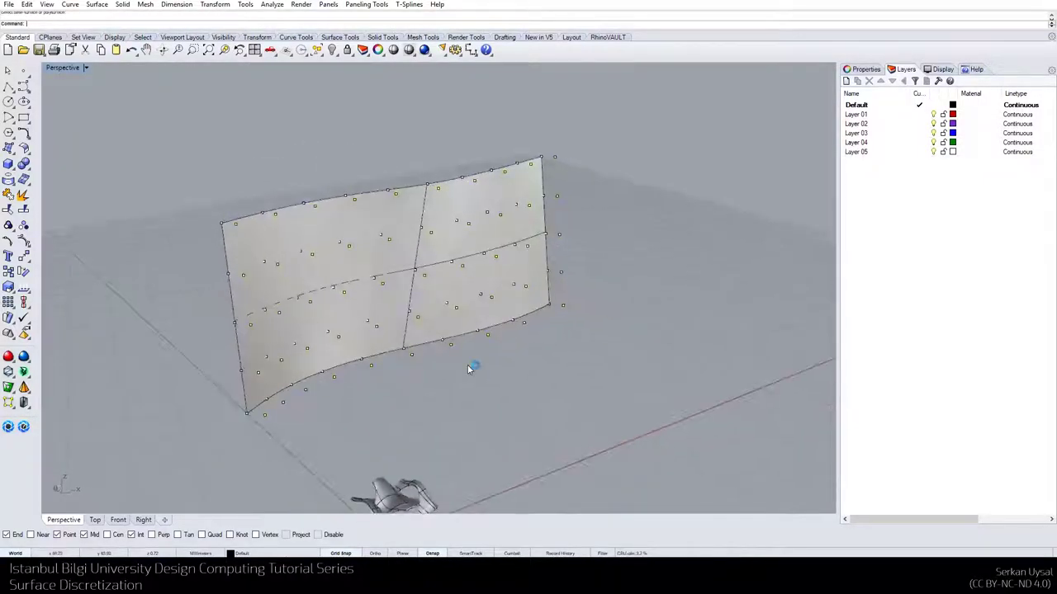
# Start Panel Custom 3D Variable with the surface grid as first bounding grid and the offset grid as second
pyautogui.click(366, 5)
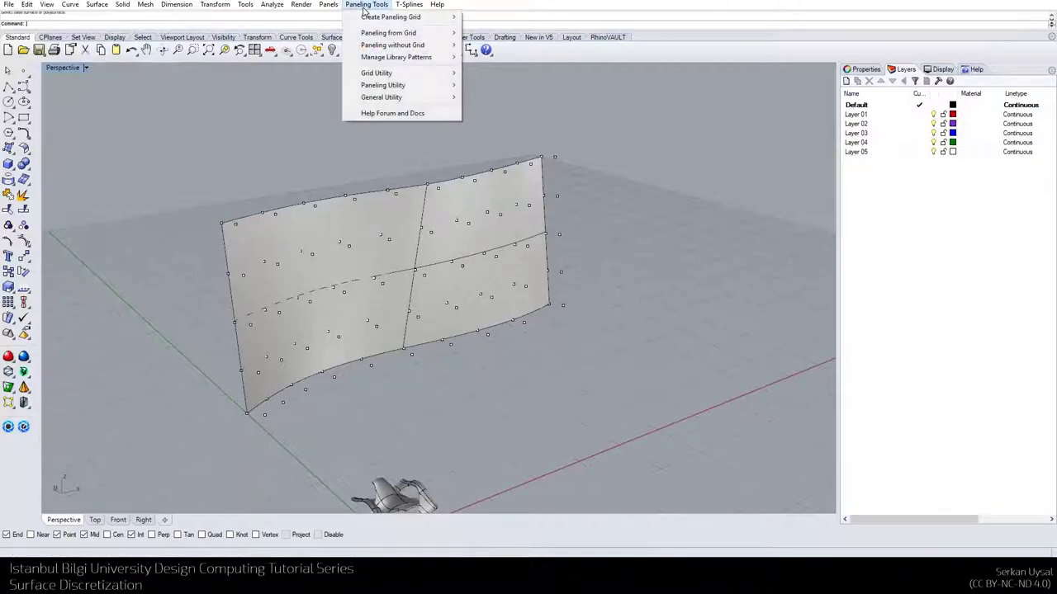
pyautogui.moveTo(388, 38)
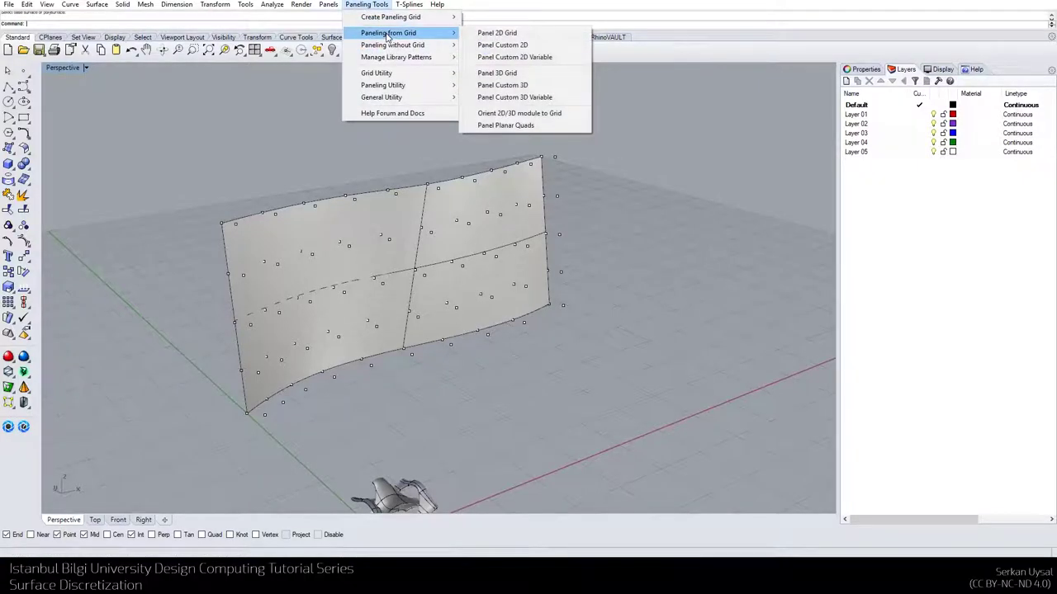
pyautogui.click(518, 98)
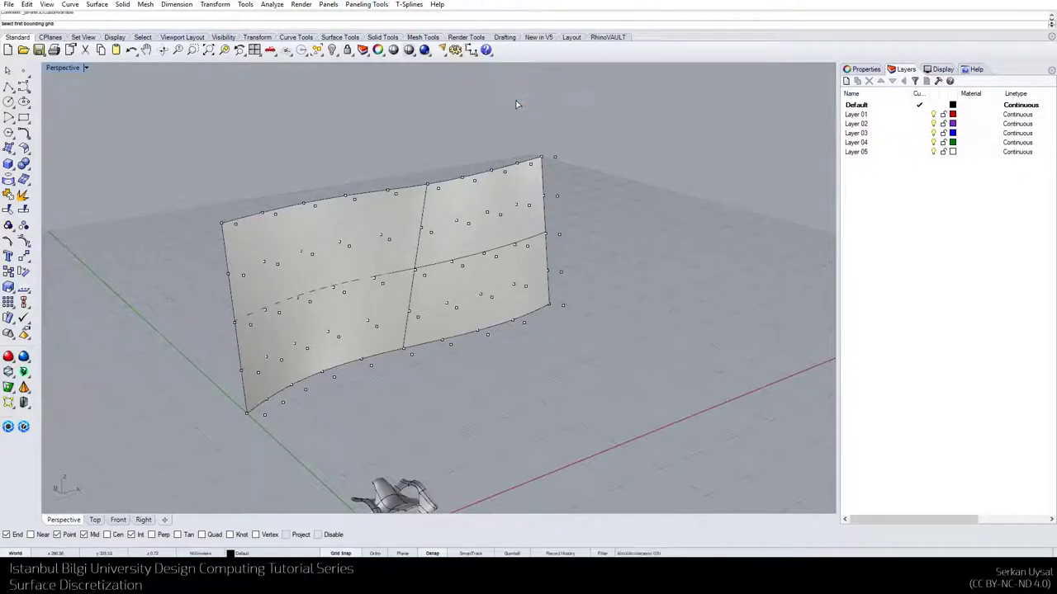
pyautogui.click(223, 224)
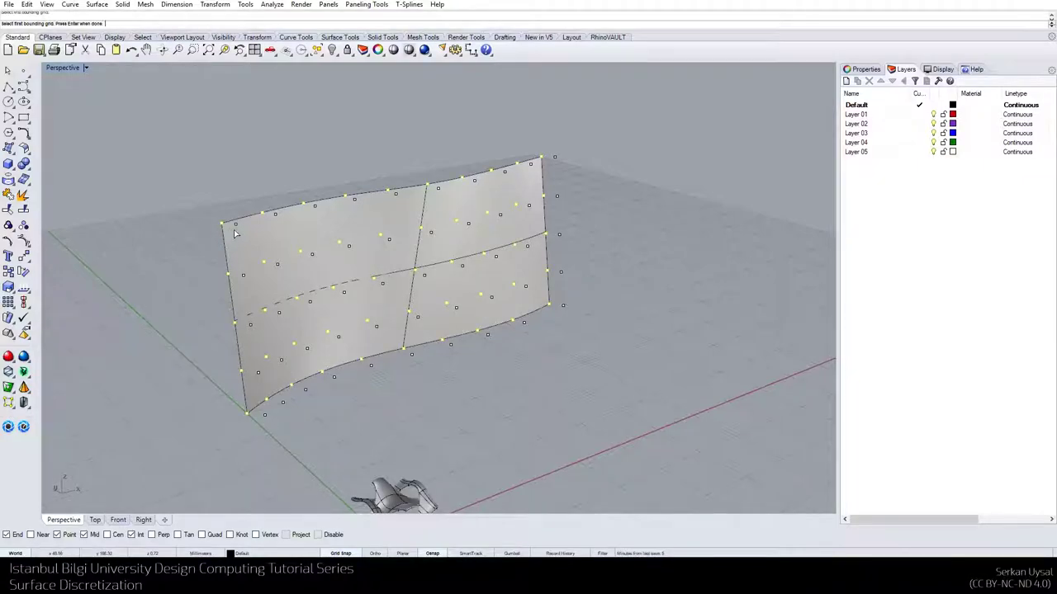
pyautogui.press('Return')
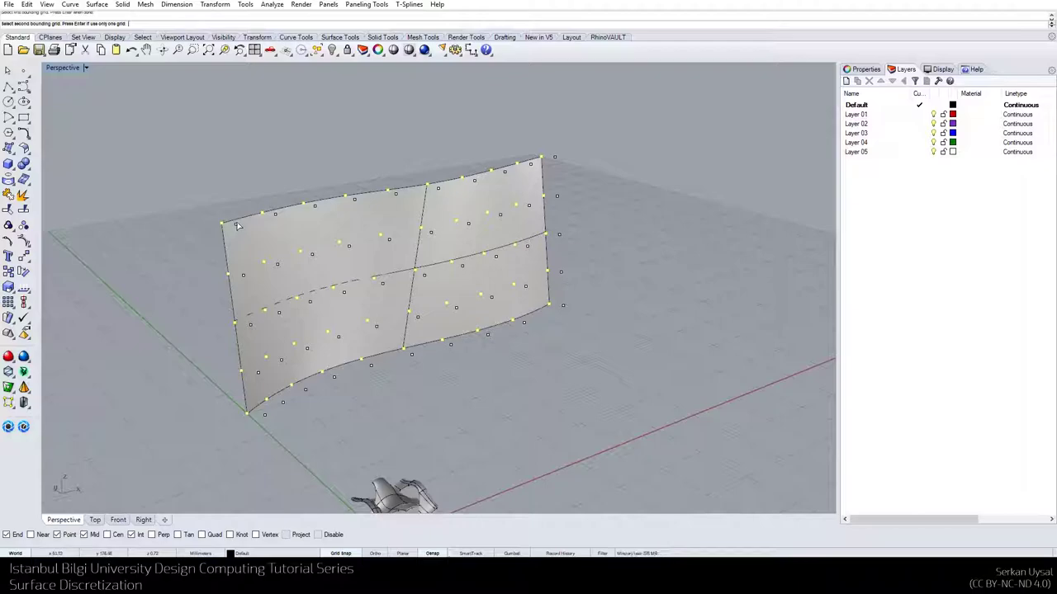
pyautogui.click(236, 227)
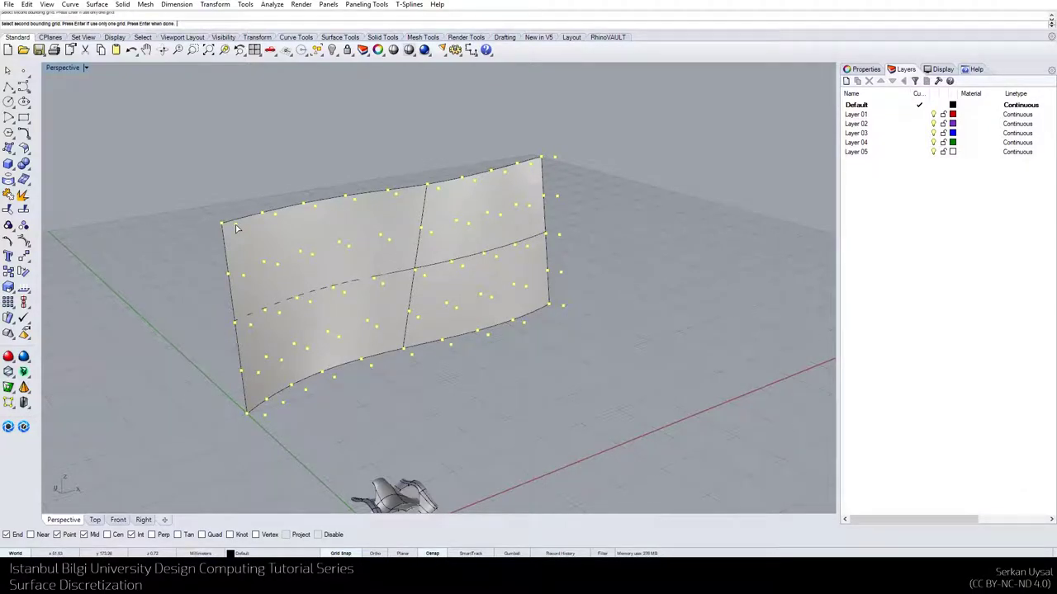
pyautogui.press('Return')
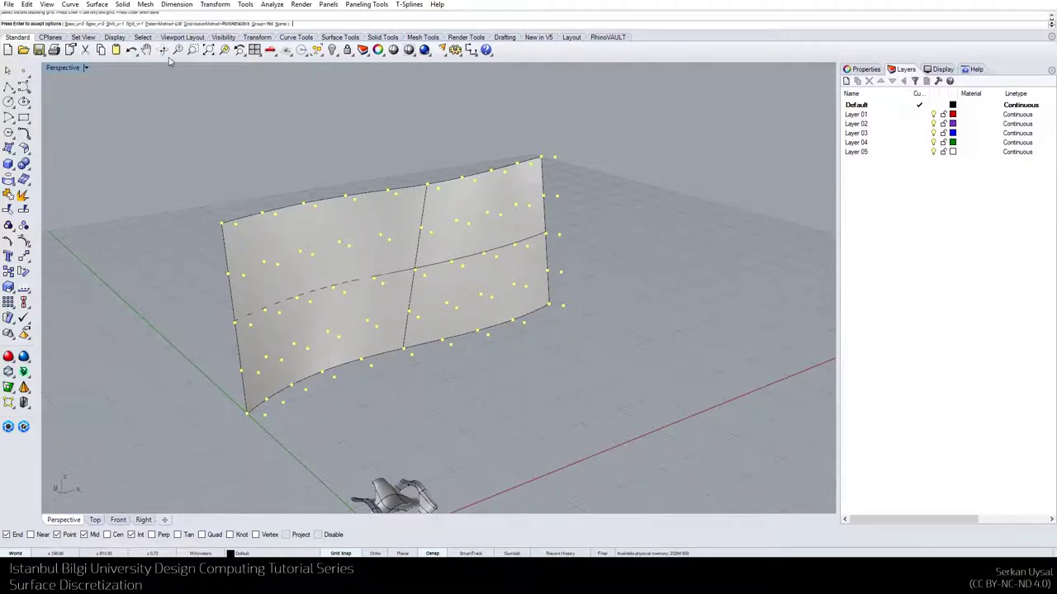
# Set the paneling distribution method to Random and accept the options
pyautogui.click(208, 24)
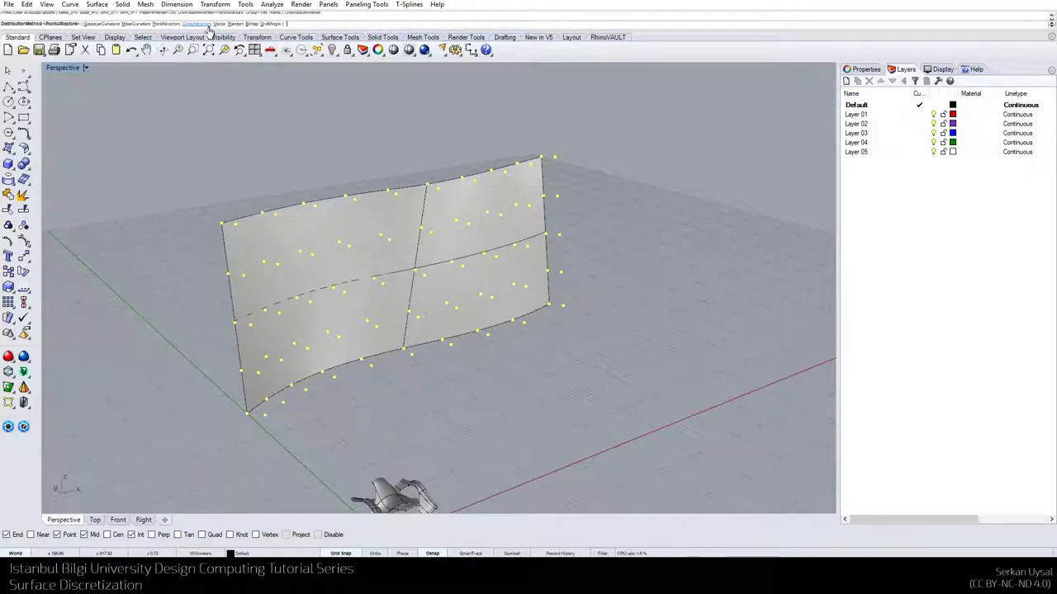
pyautogui.click(134, 24)
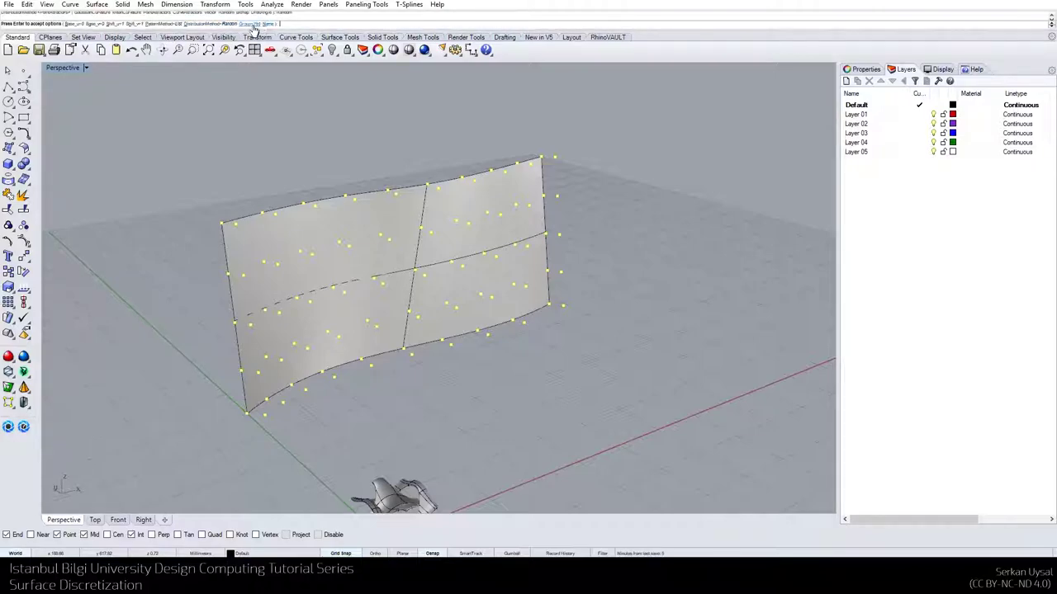
pyautogui.rightClick(252, 72)
# Use both parts of the saddle-shaped module as module 1 with its own bounding box, and generate the panels
pyautogui.moveTo(259, 180); pyautogui.dragTo(182, 168, button='right')
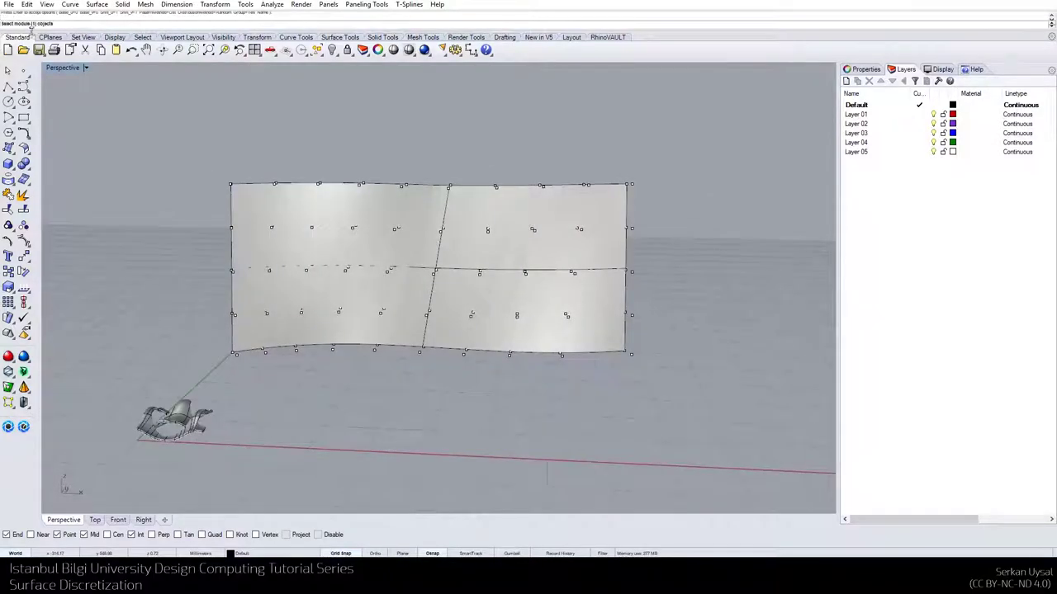
pyautogui.scroll(6, 156, 446)
pyautogui.moveTo(156, 447); pyautogui.dragTo(347, 305, button='right')
pyautogui.click(340, 330)
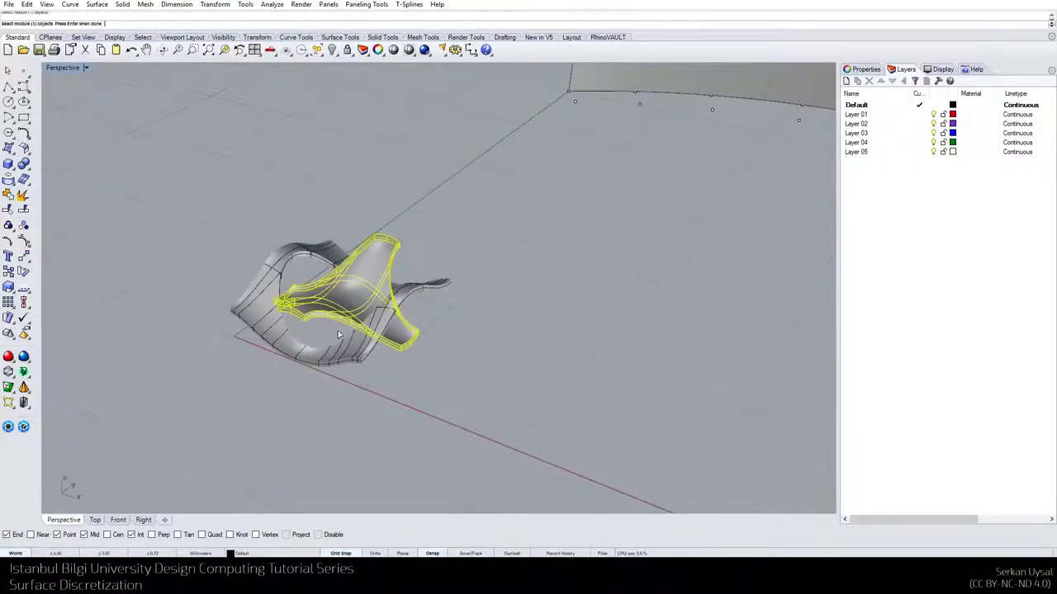
pyautogui.click(341, 353)
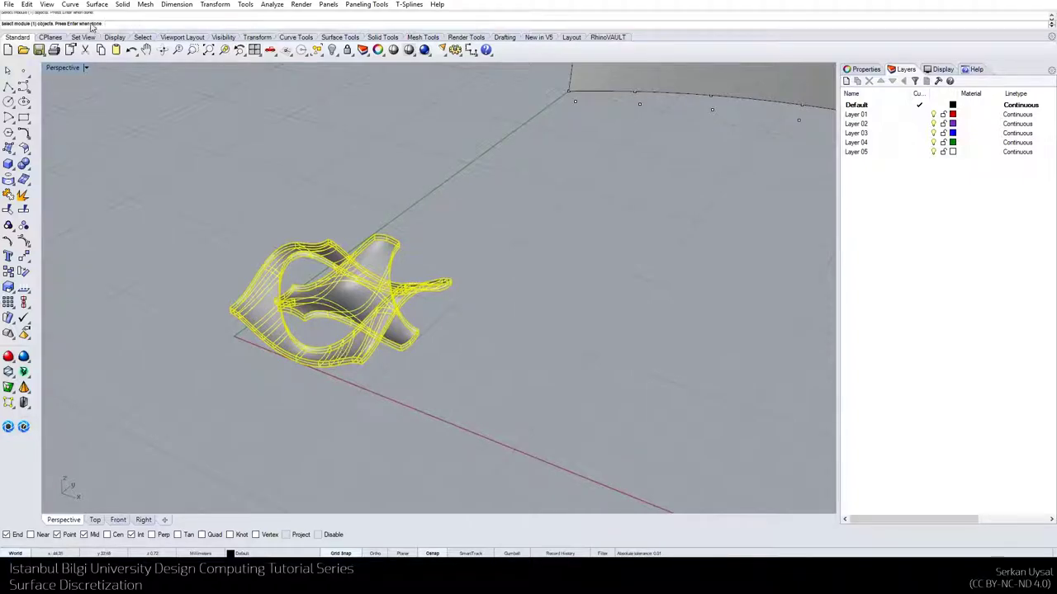
pyautogui.press('Return')
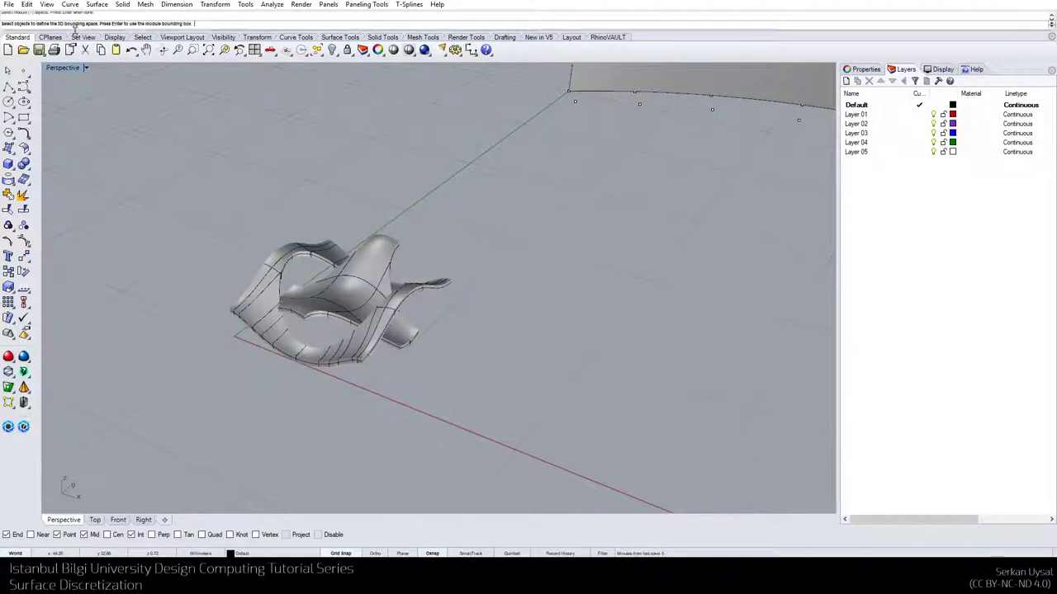
pyautogui.press('Return')
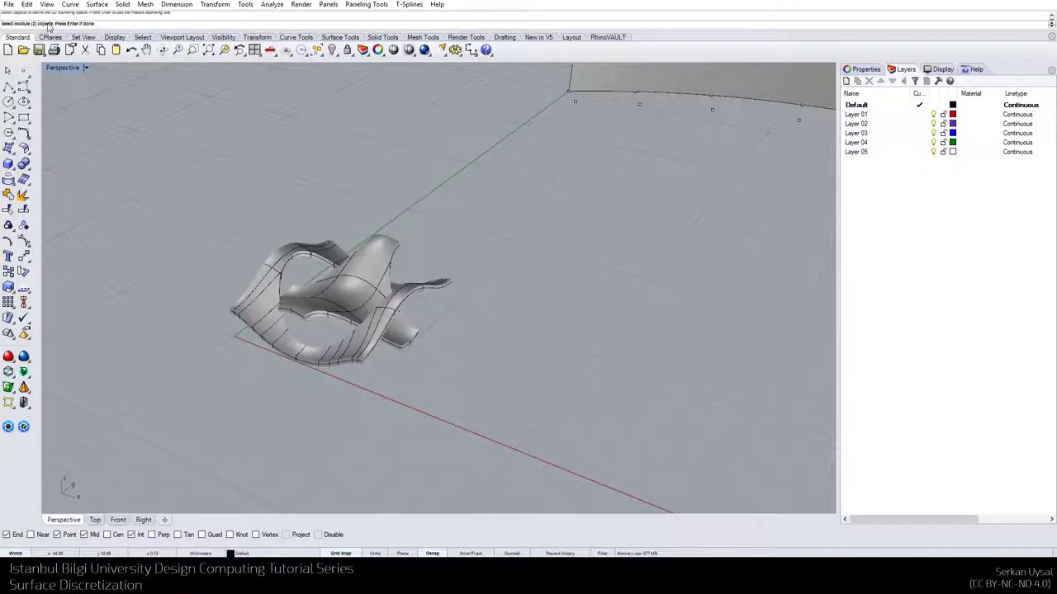
pyautogui.rightClick(302, 264)
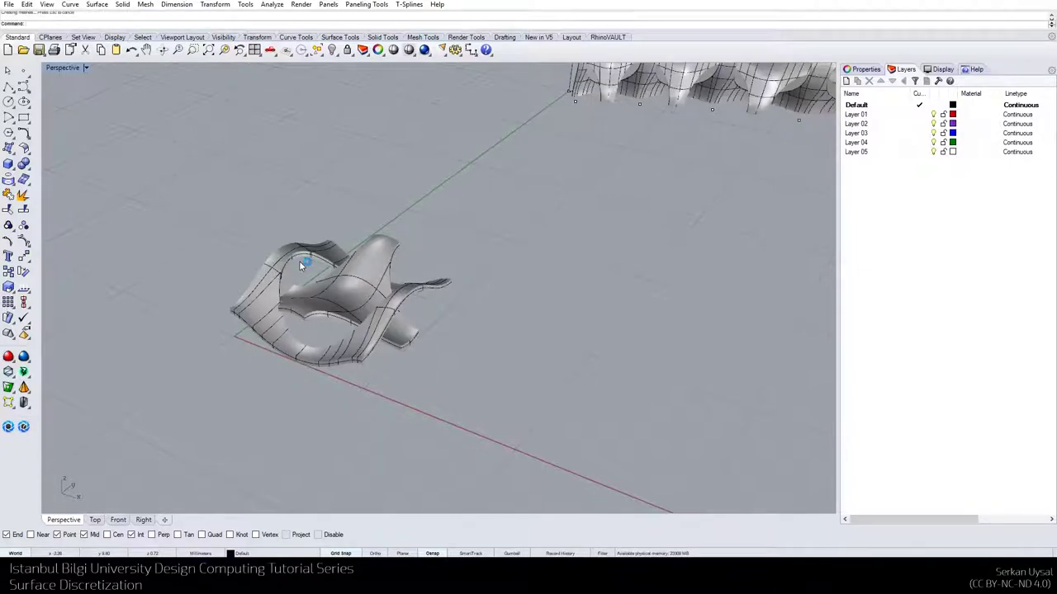
# Display the Perspective viewport in Rendered mode and examine the paneled wall
pyautogui.moveTo(301, 264); pyautogui.dragTo(360, 250, button='right')
pyautogui.keyDown('shift'); pyautogui.moveTo(482, 161); pyautogui.dragTo(357, 344, button='right'); pyautogui.keyUp('shift')
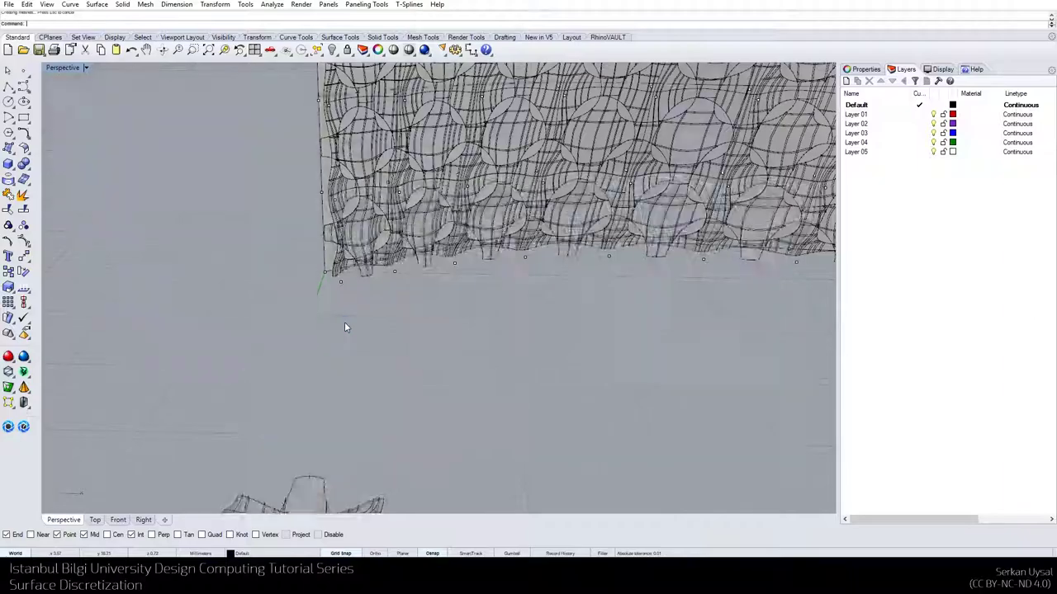
pyautogui.moveTo(345, 322); pyautogui.dragTo(384, 340, button='right')
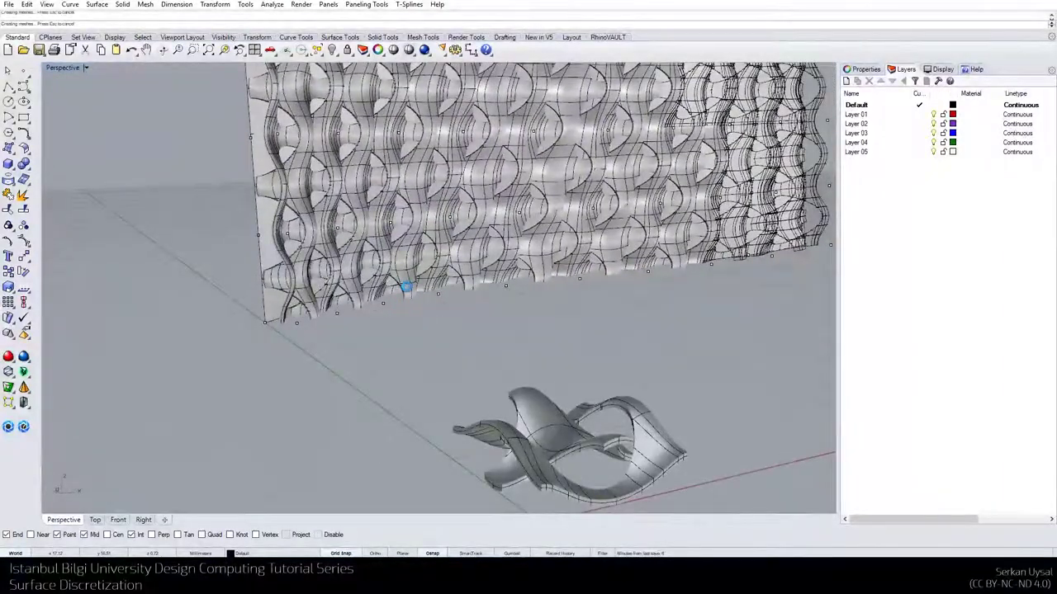
pyautogui.keyDown('shift'); pyautogui.moveTo(409, 276); pyautogui.dragTo(389, 338, button='right'); pyautogui.keyUp('shift')
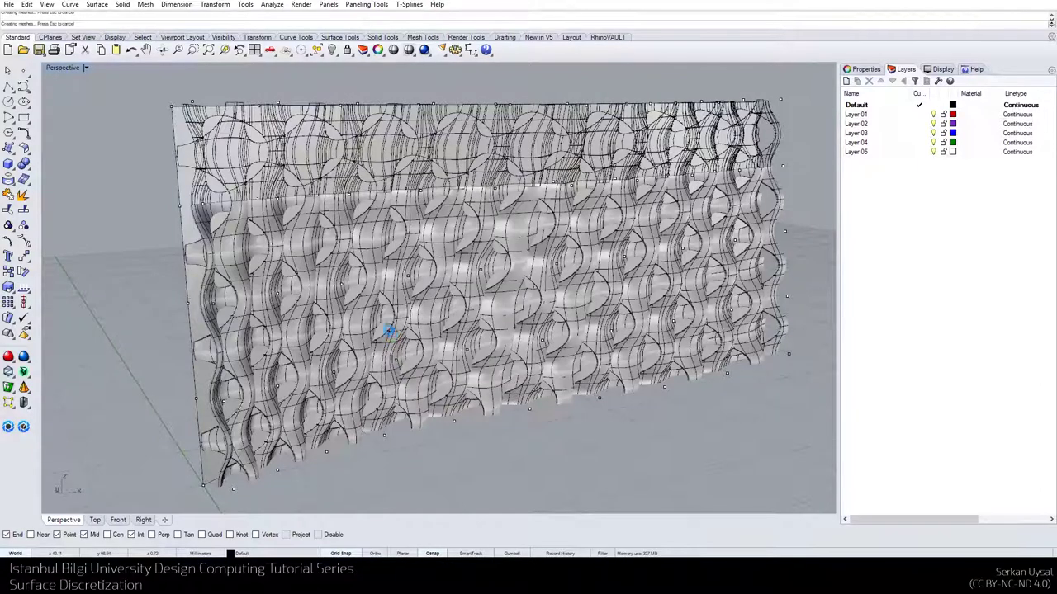
pyautogui.click(85, 68)
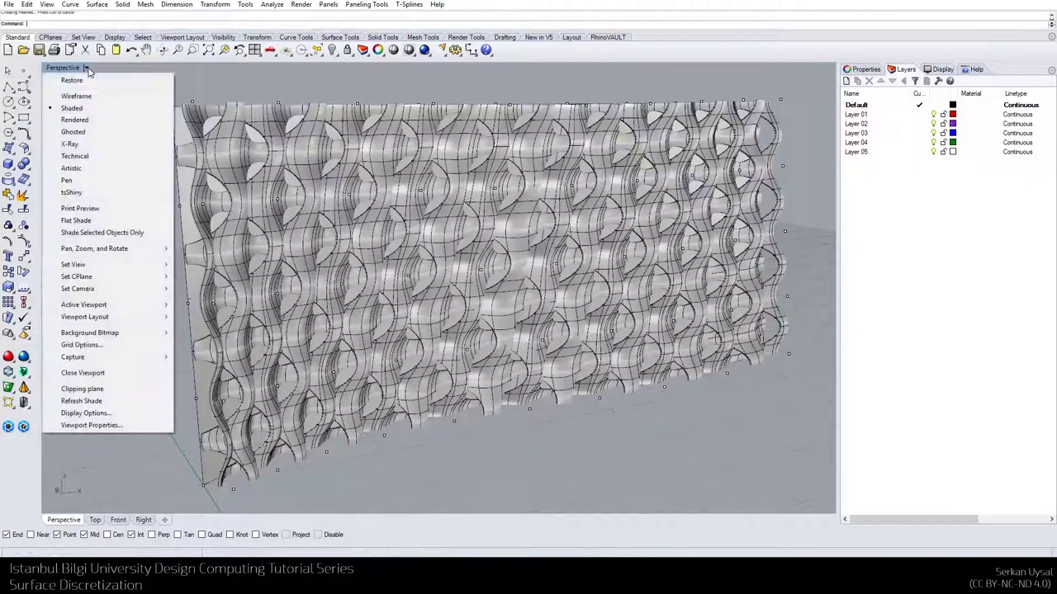
pyautogui.click(96, 120)
pyautogui.moveTo(115, 176); pyautogui.dragTo(47, 181, button='right')
pyautogui.scroll(-5, 115, 288)
pyautogui.moveTo(116, 288); pyautogui.dragTo(239, 233, button='right')
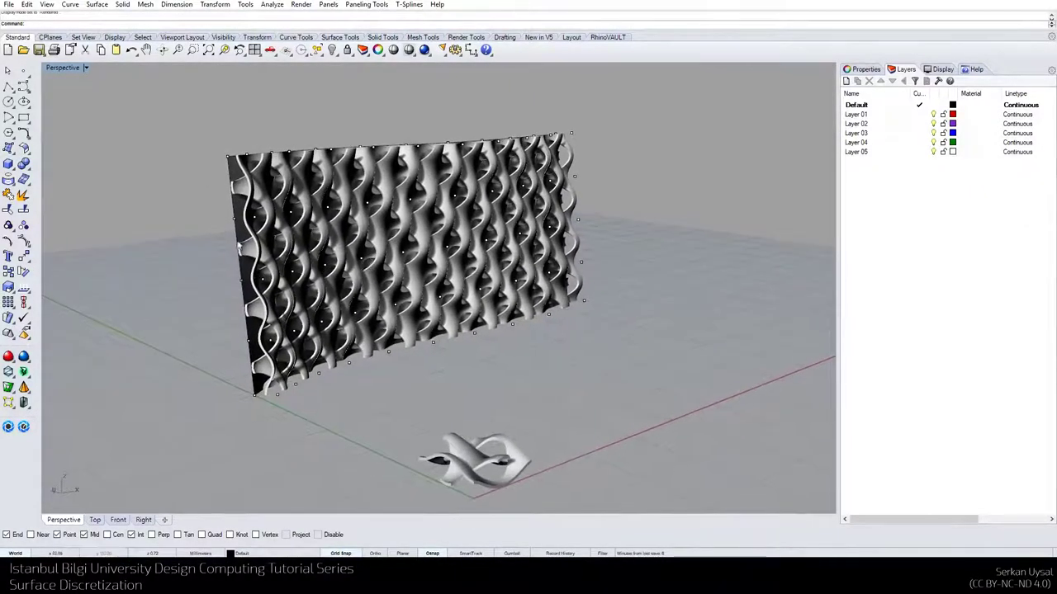
# Delete the target surface behind the panels and hide all curves
pyautogui.click(241, 232)
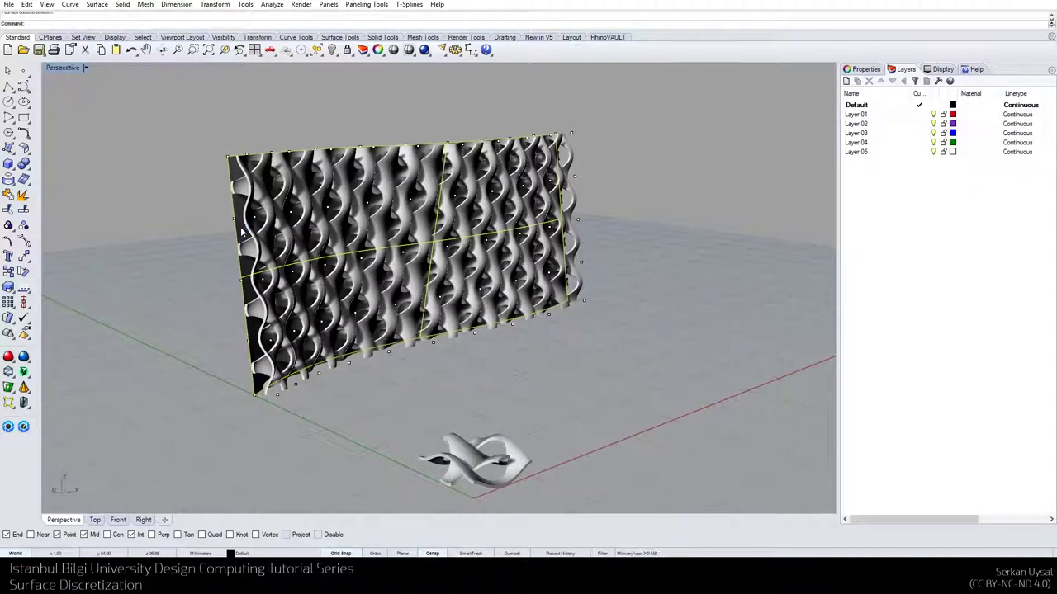
pyautogui.press('Delete')
pyautogui.click(236, 229)
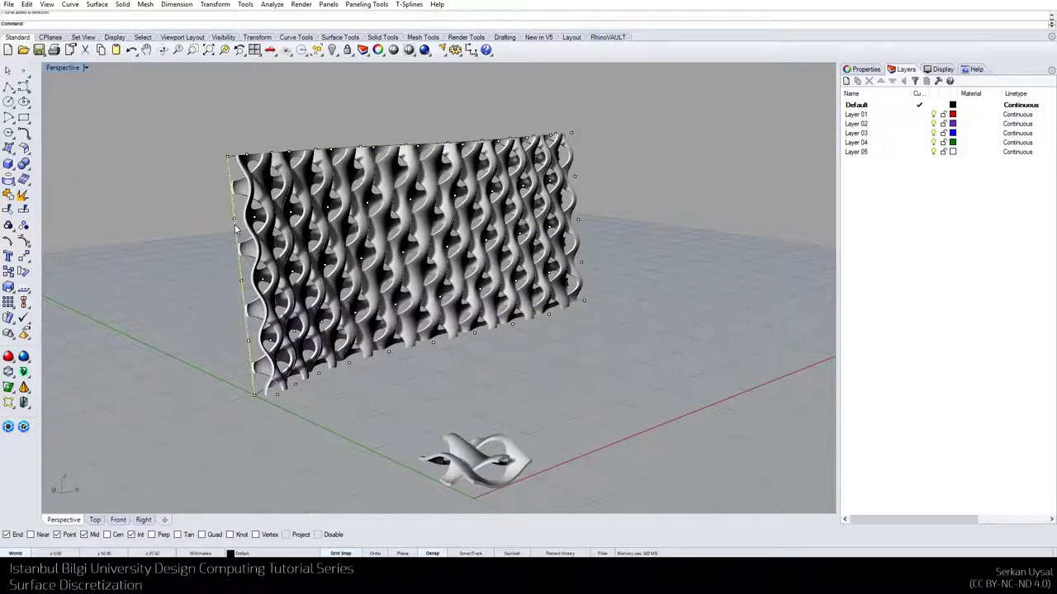
pyautogui.click(207, 266)
pyautogui.write('SelCrv')
pyautogui.press('Return')
pyautogui.hotkey('ctrl', 'h')
# Hide all point objects of the two paneling grids
pyautogui.write('SelPt')
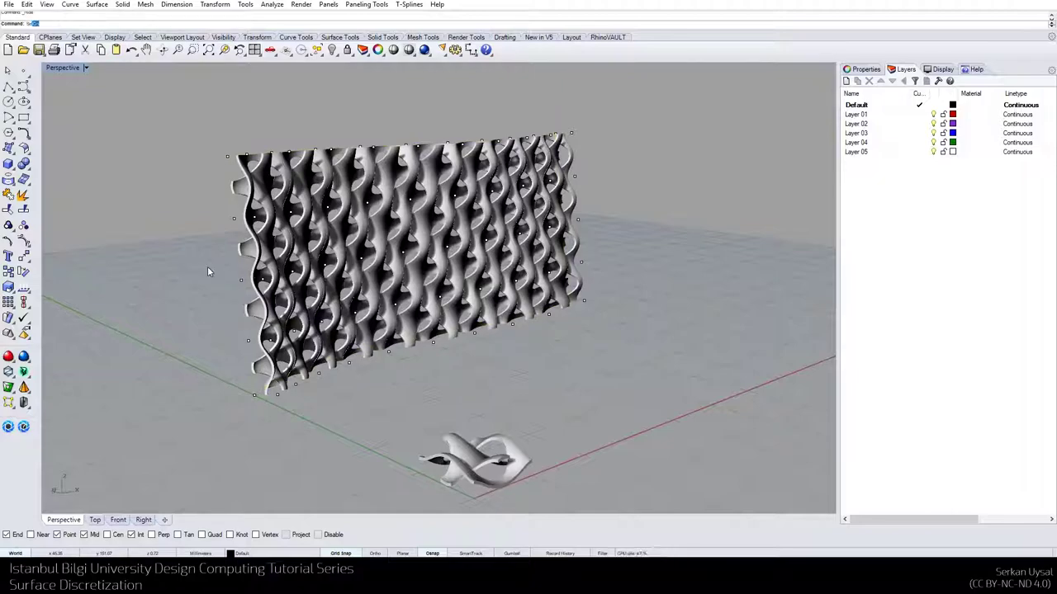
pyautogui.press('Escape')
pyautogui.moveTo(207, 271); pyautogui.dragTo(331, 356, button='right')
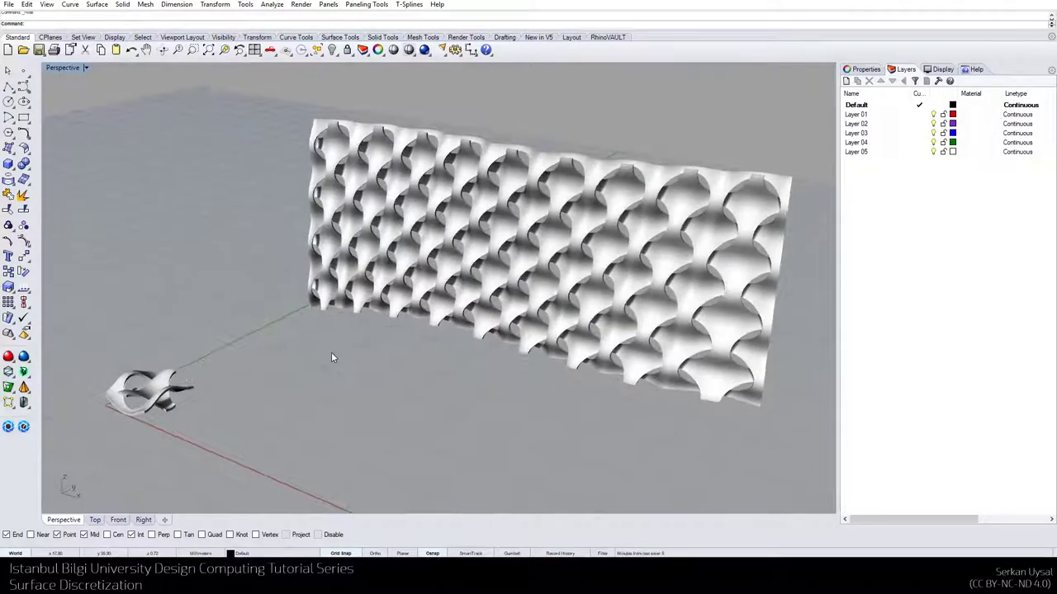